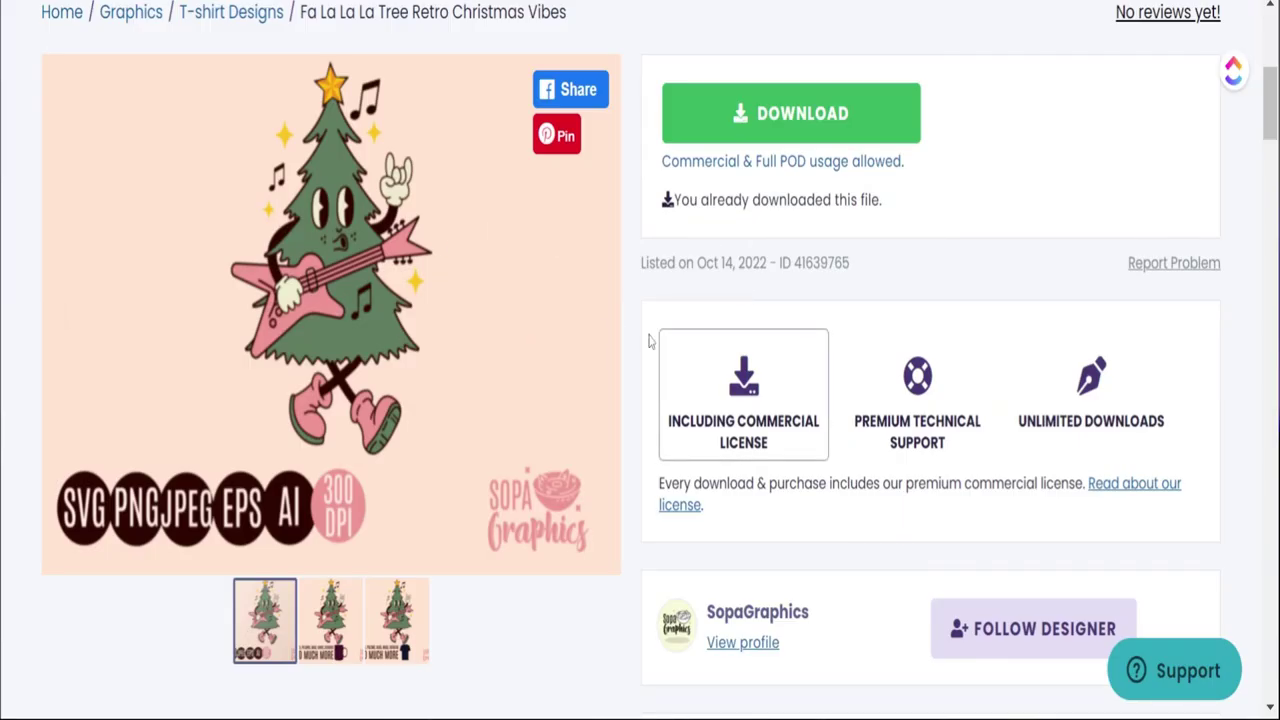
Step: View the alternative preview images of the Fa La La La Tree Retro Christmas Vibes graphic
left_click(602, 316)
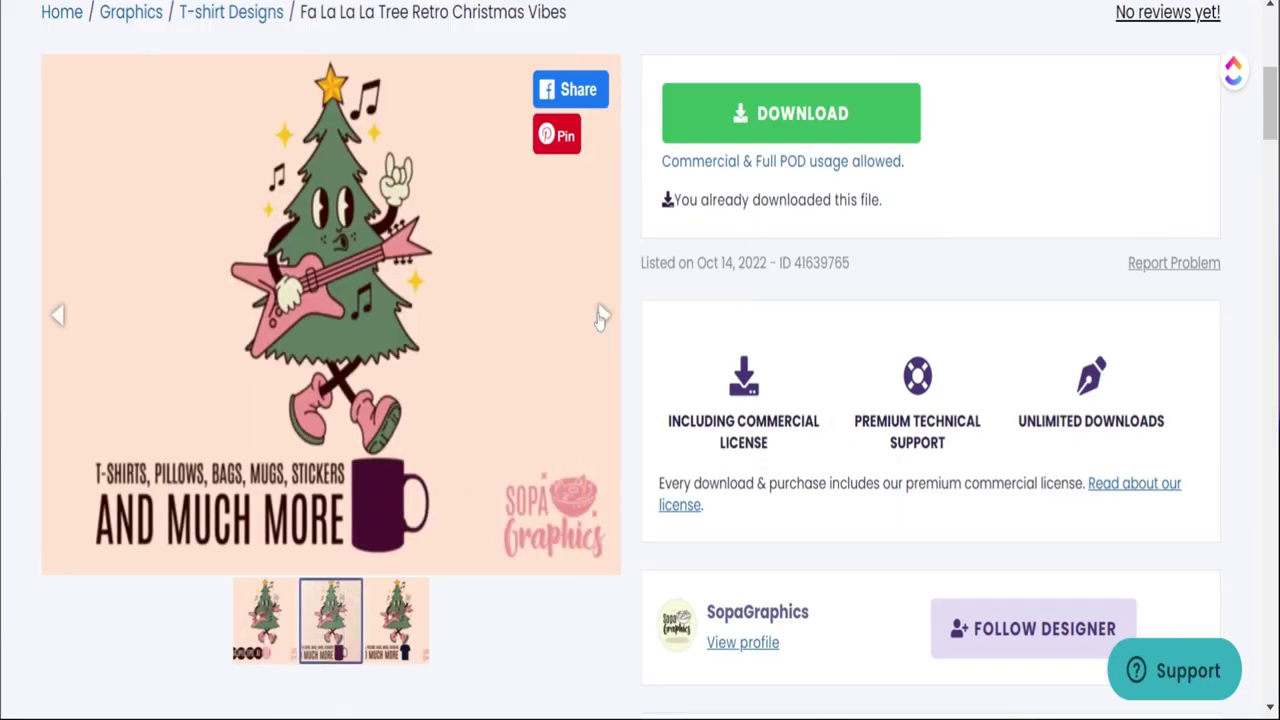
left_click(601, 316)
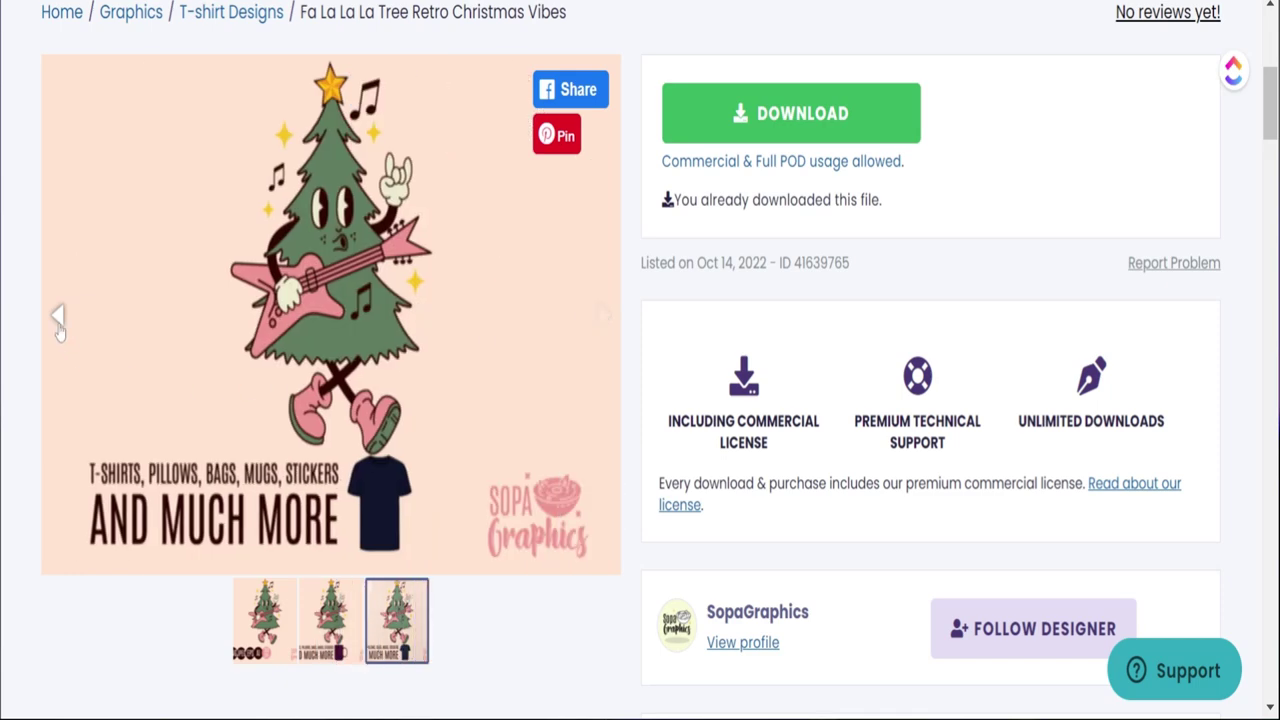
left_click(58, 328)
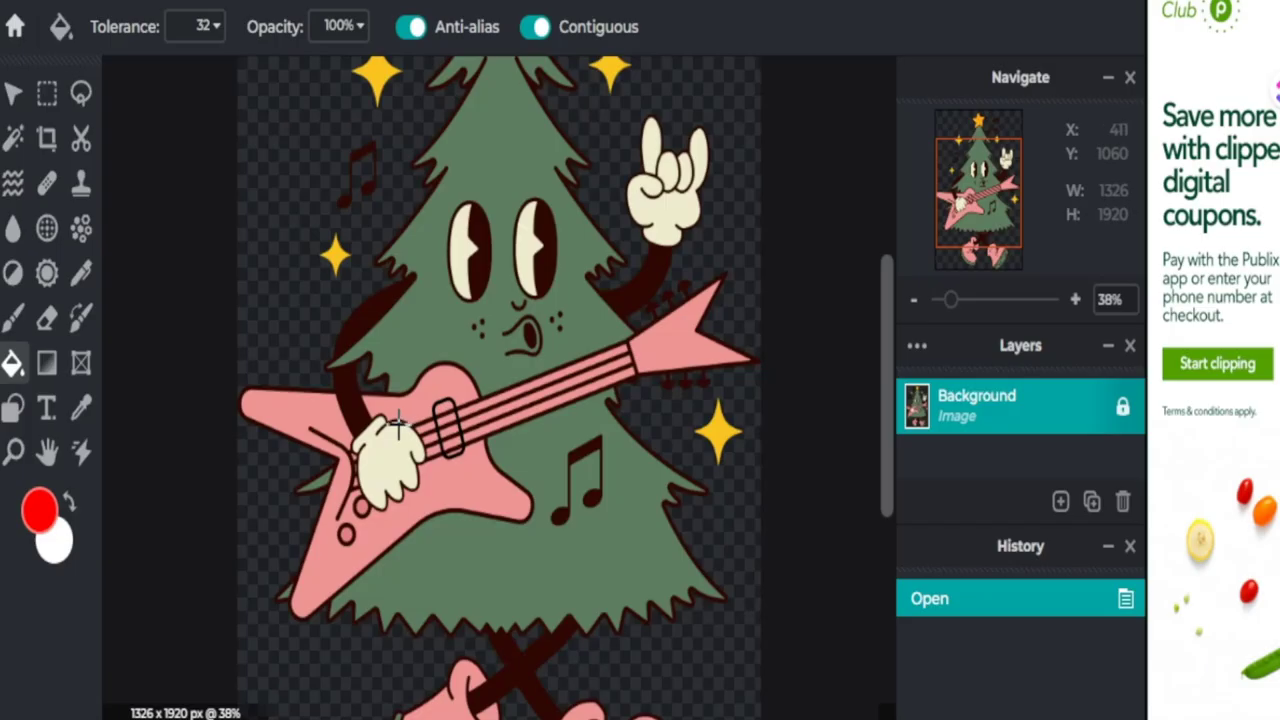
Step: Fill the guitar body with red and the upper and lower sections of the Christmas tree with green
scroll(223, 405, "up", 2)
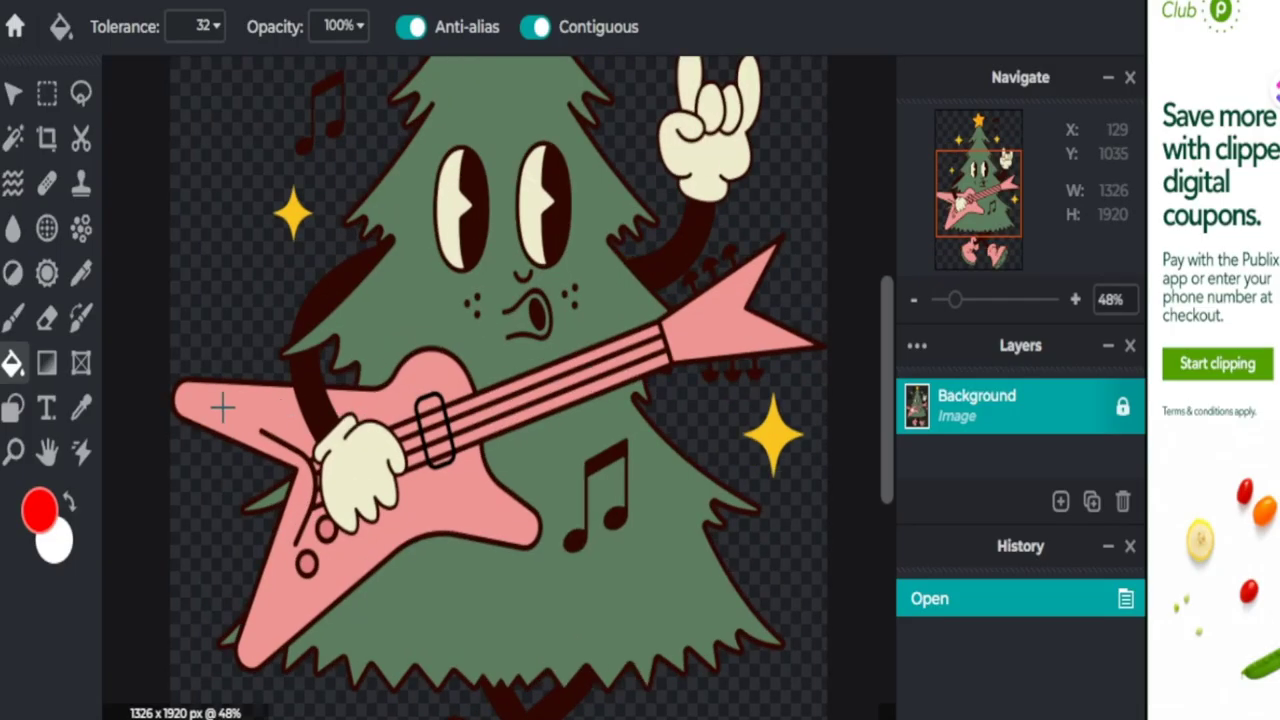
left_click(198, 404)
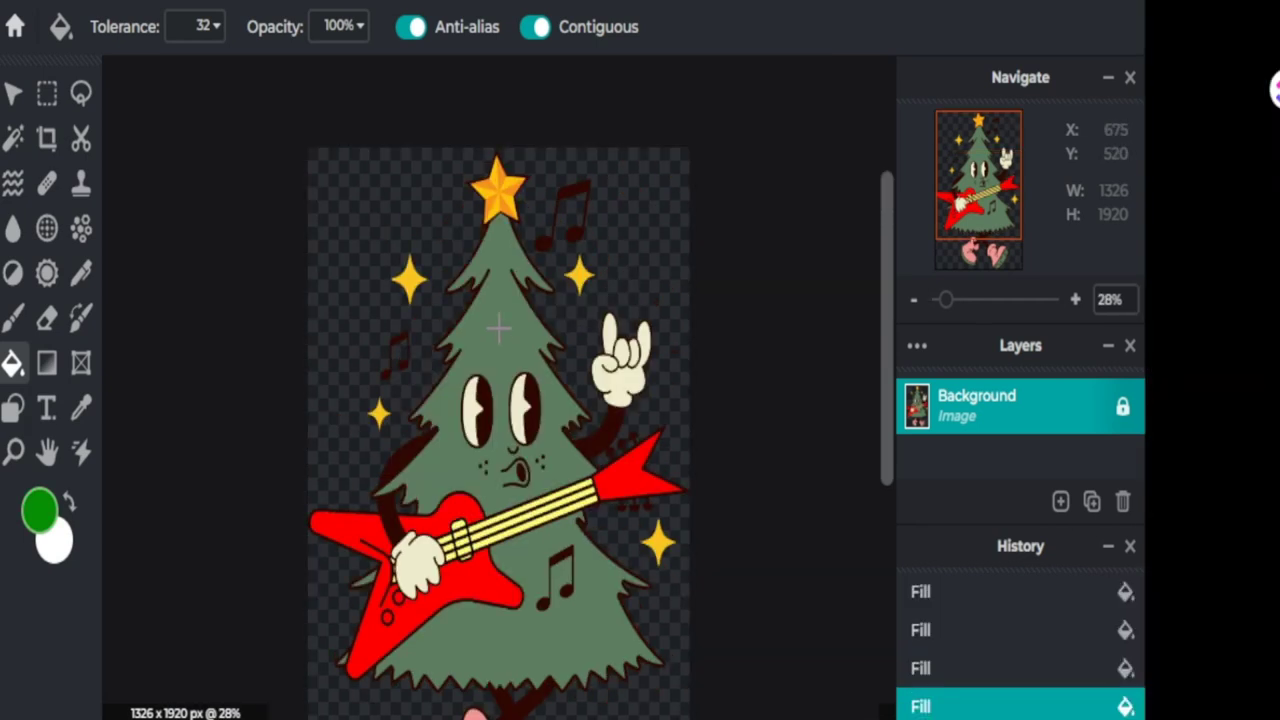
left_click(499, 327)
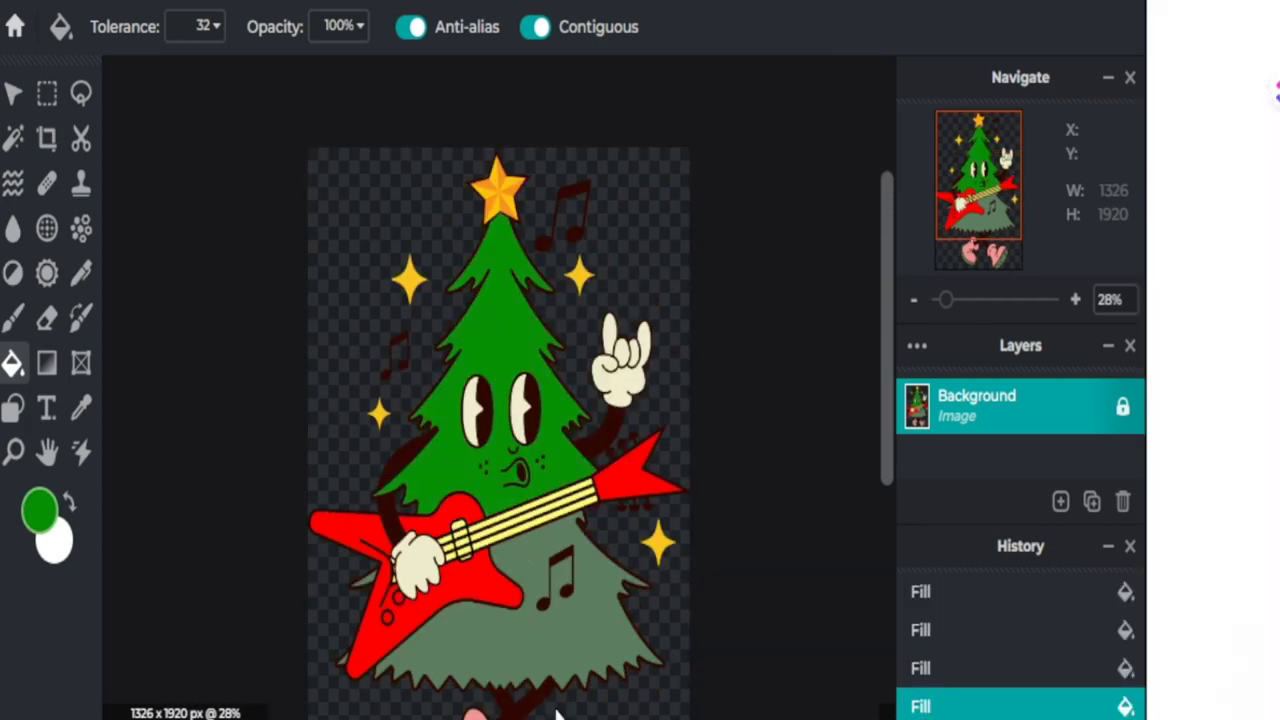
left_click(513, 636)
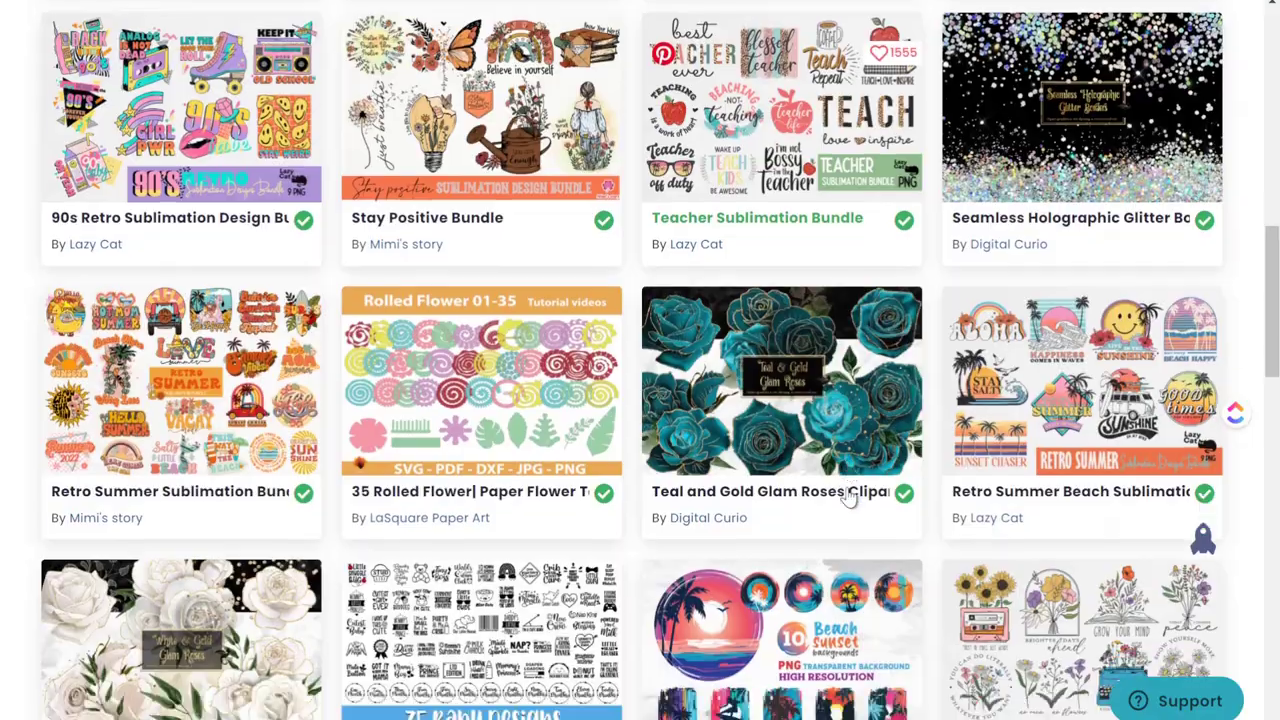
Step: Browse the Print on Demand graphics to the end of the list and open page 2
scroll(848, 493, "down", 6)
scroll(848, 493, "down", 8)
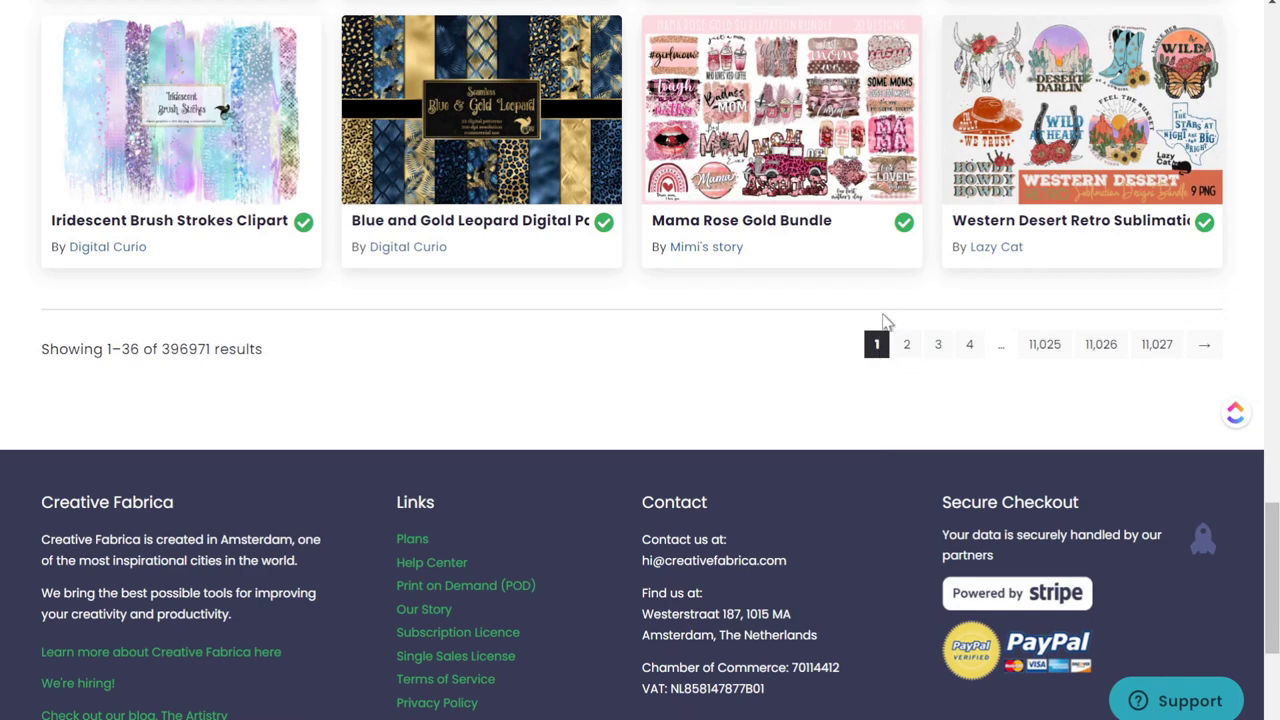
left_click(906, 344)
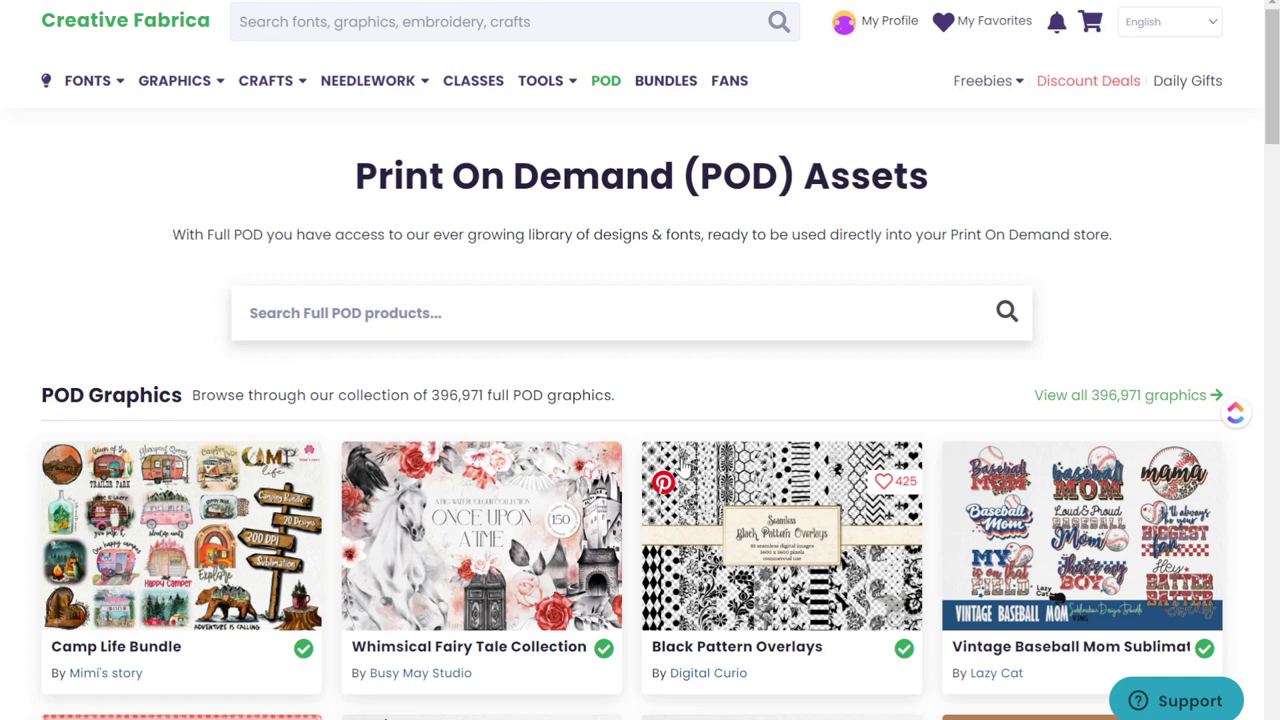
Step: Open the full list of POD graphics from the Print On Demand Assets page and browse its designs
left_click(1137, 399)
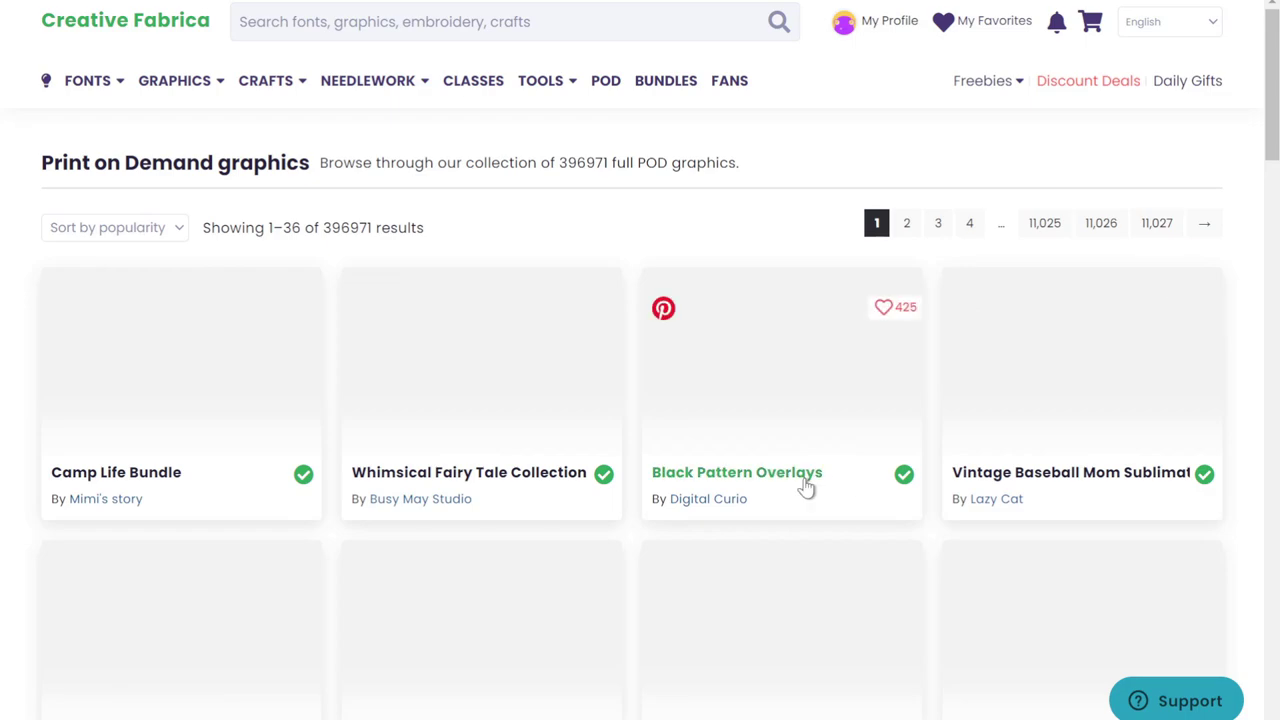
scroll(806, 486, "down", 4)
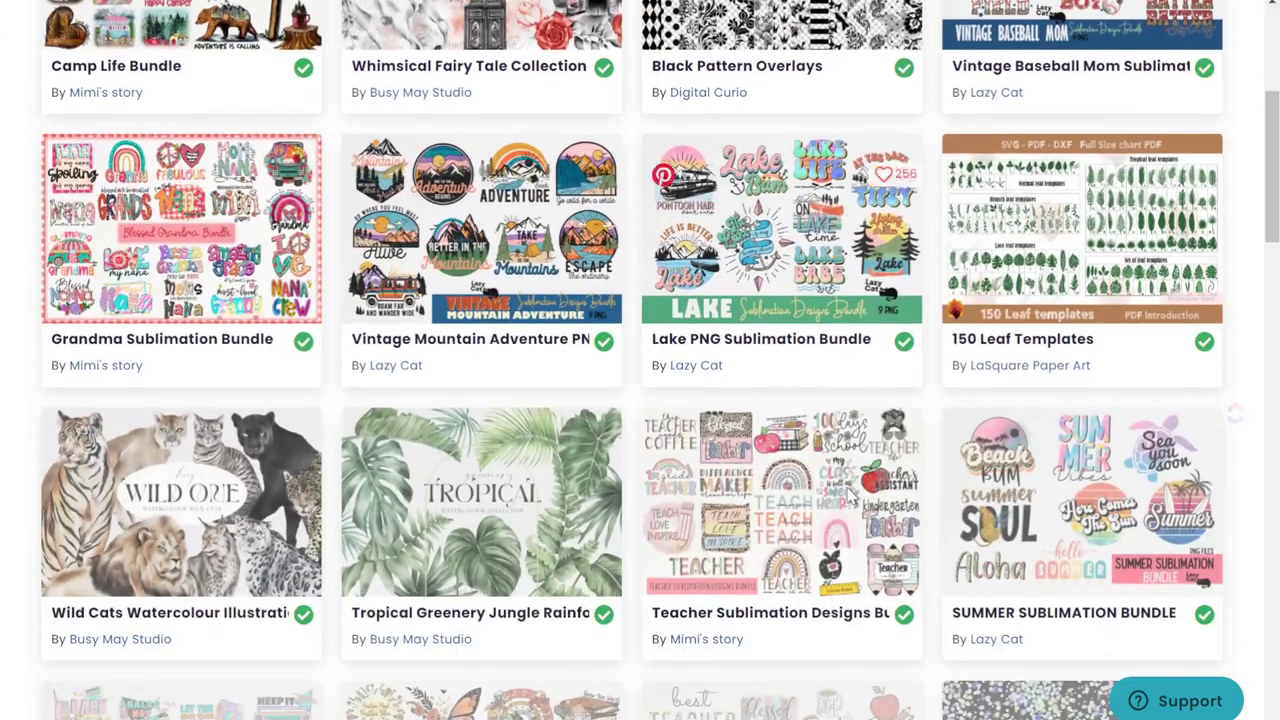
scroll(850, 495, "down", 8)
scroll(850, 495, "down", 8)
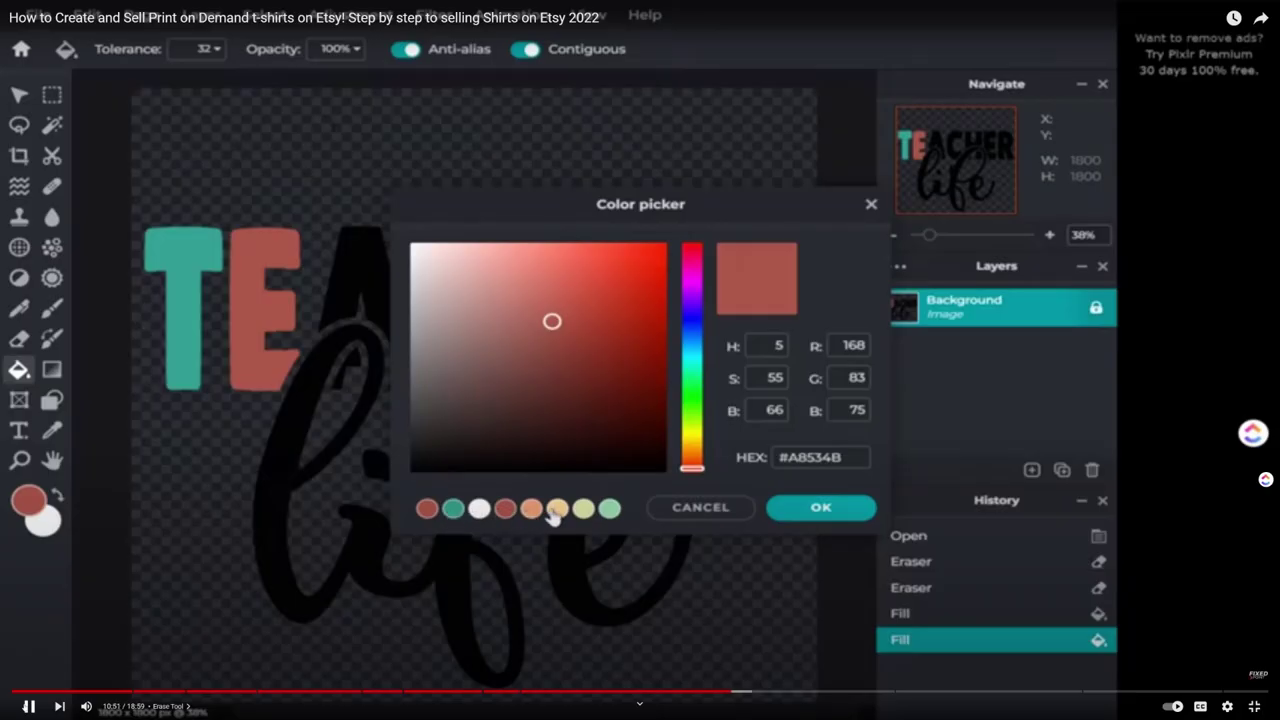
Step: Choose the light orange swatch as fill colour and fill the letter A of TEACHER with it
left_click(556, 510)
left_click(820, 508)
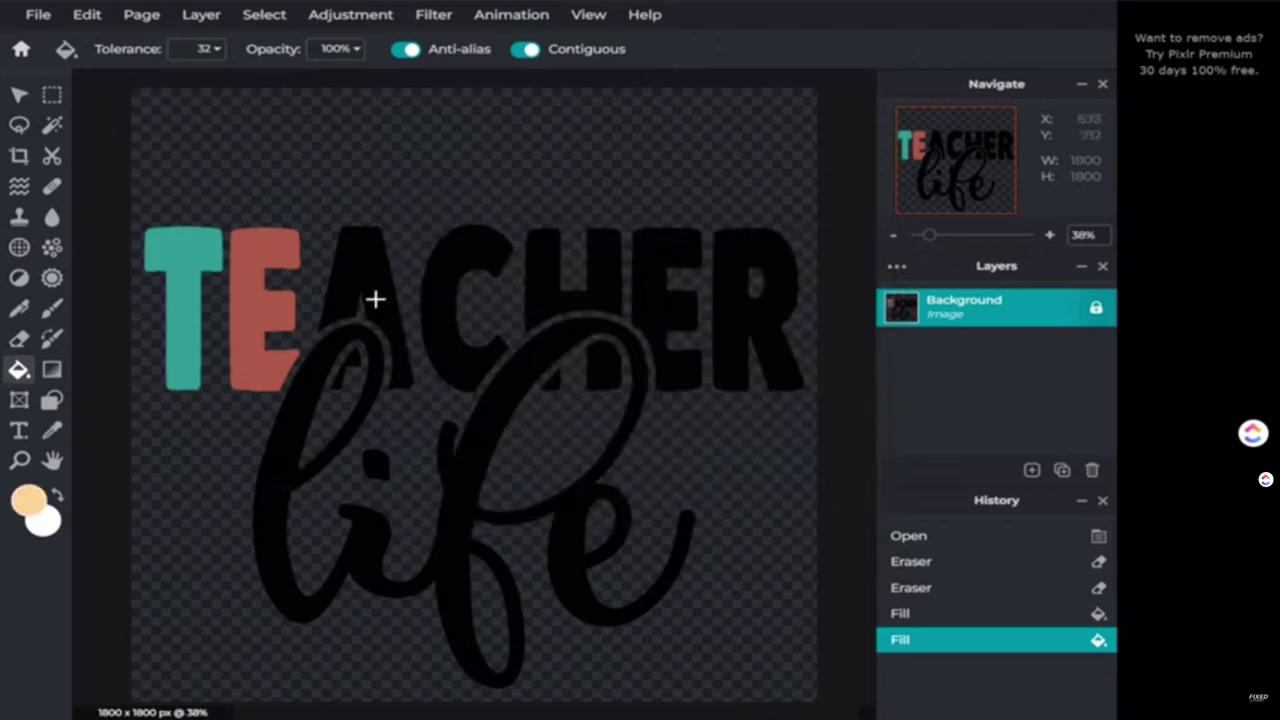
left_click(367, 241)
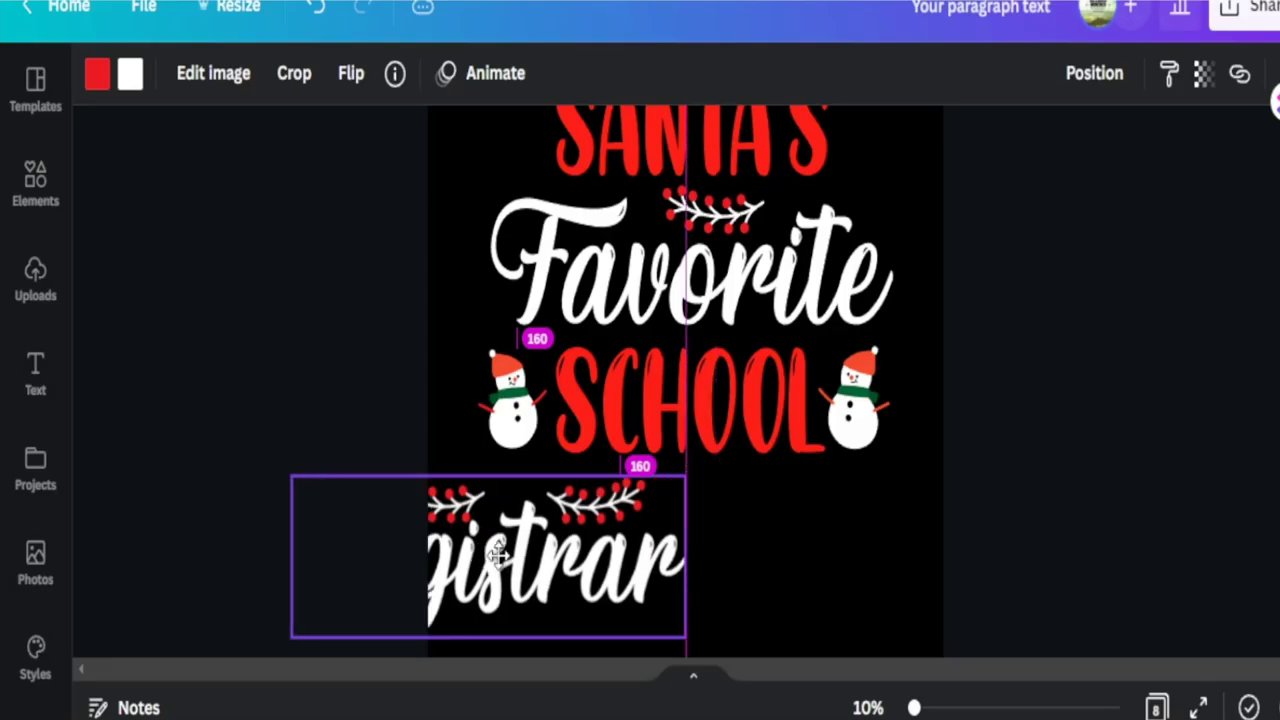
Step: Move the Registrar graphic so it sits centred beneath the word SCHOOL in the Canva design
left_click_drag(507, 556, 716, 556)
scroll(672, 311, "up", 1)
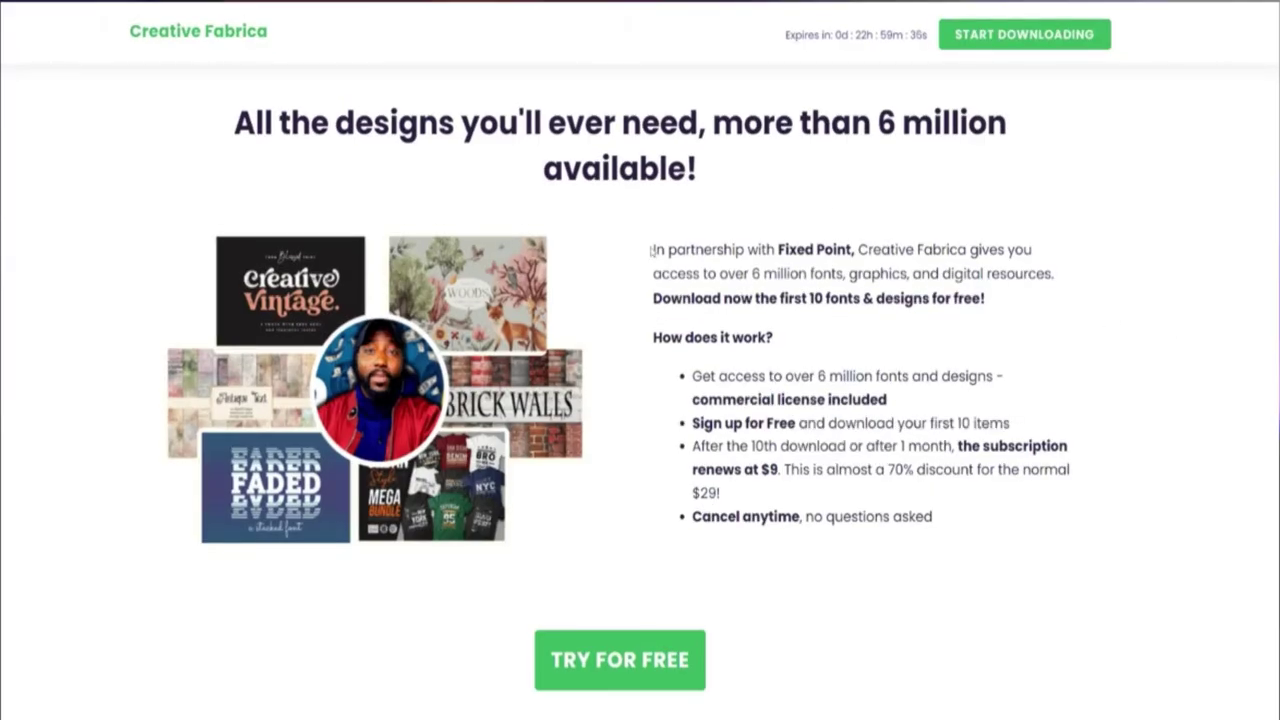
Step: Highlight the Creative Fabrica partnership paragraph and the bullet points explaining how the free trial works
left_click_drag(653, 252, 993, 307)
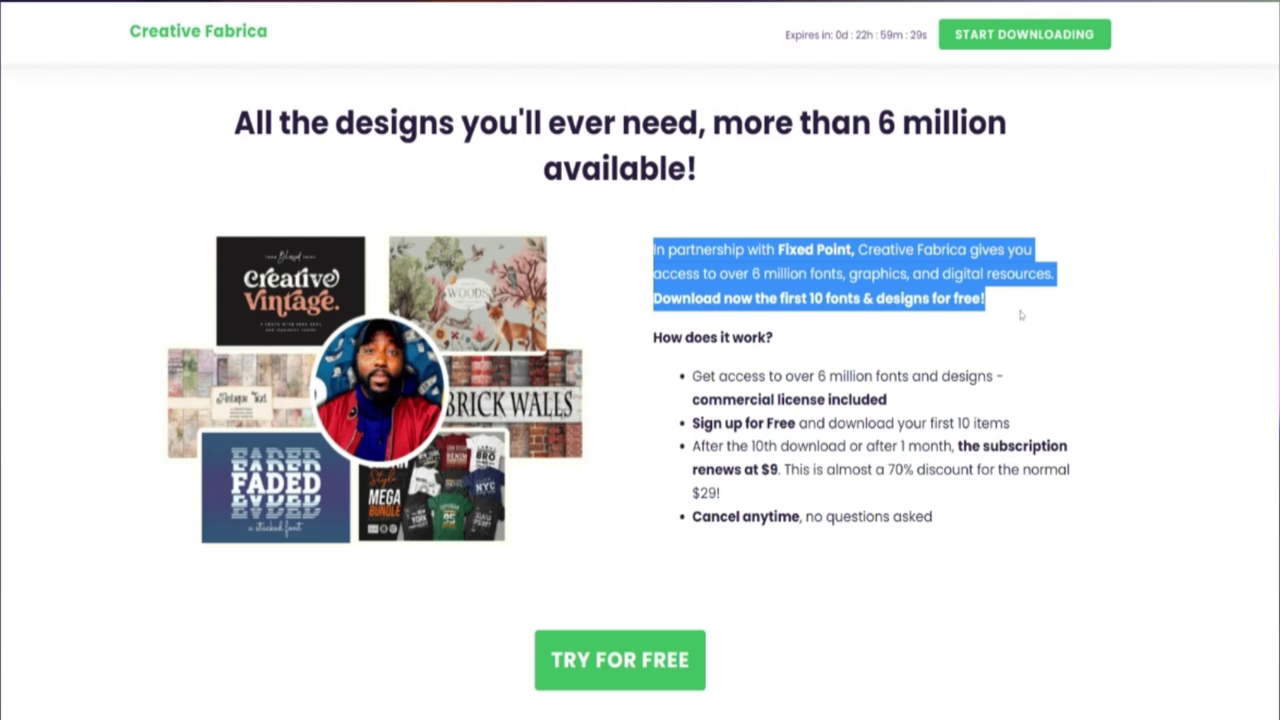
left_click(1020, 315)
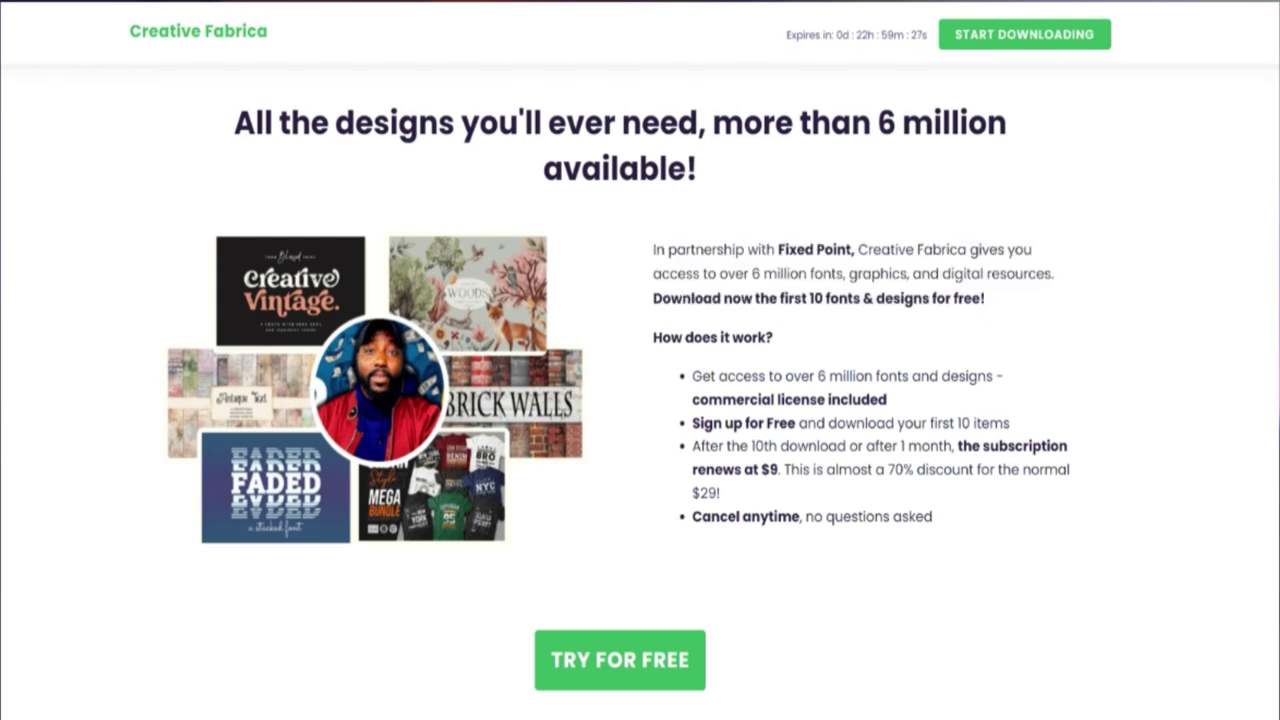
left_click_drag(933, 517, 690, 400)
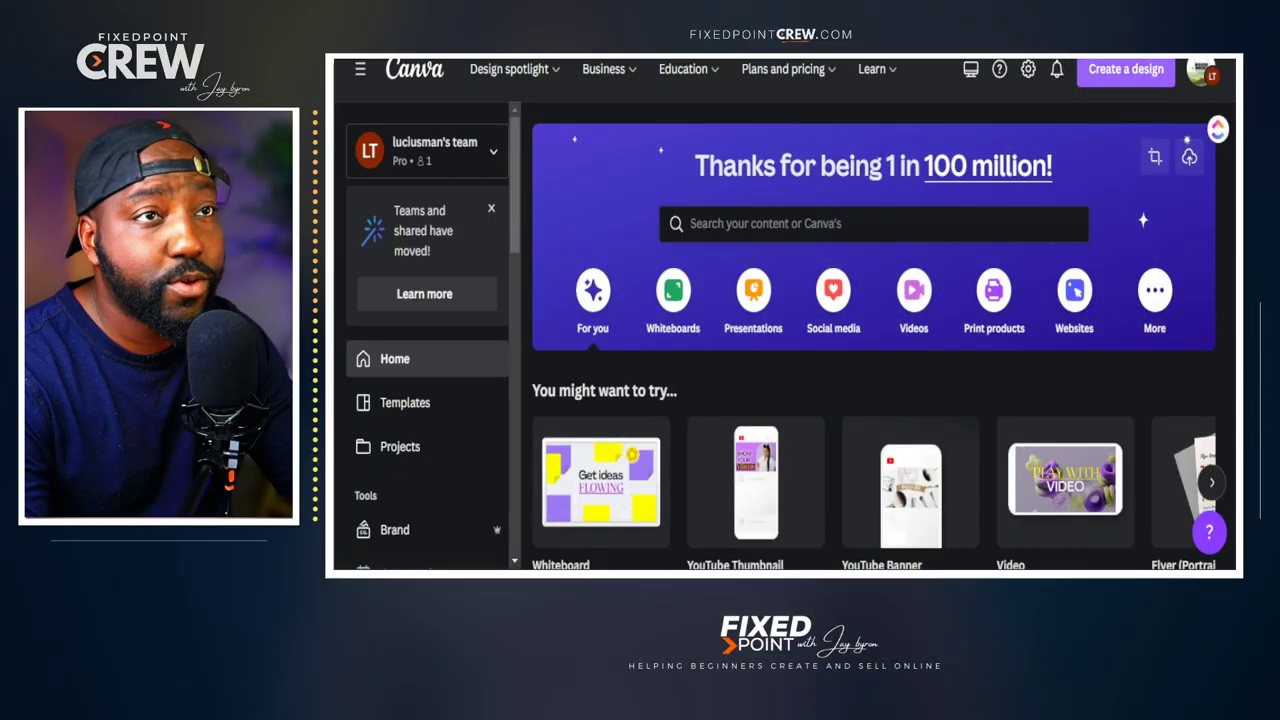
Step: Create a custom-size Canva design of 5000 × 5000 px and select the Merry and Bright graphic on its page
left_click(1110, 76)
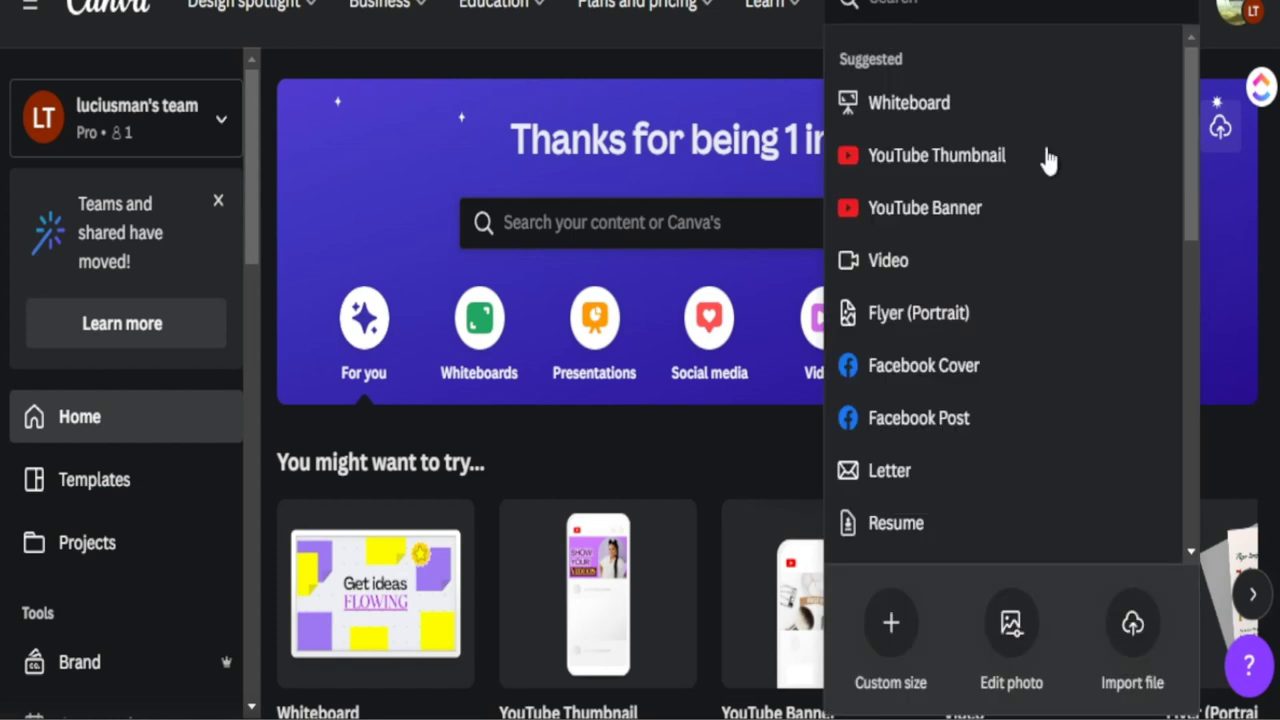
left_click(890, 622)
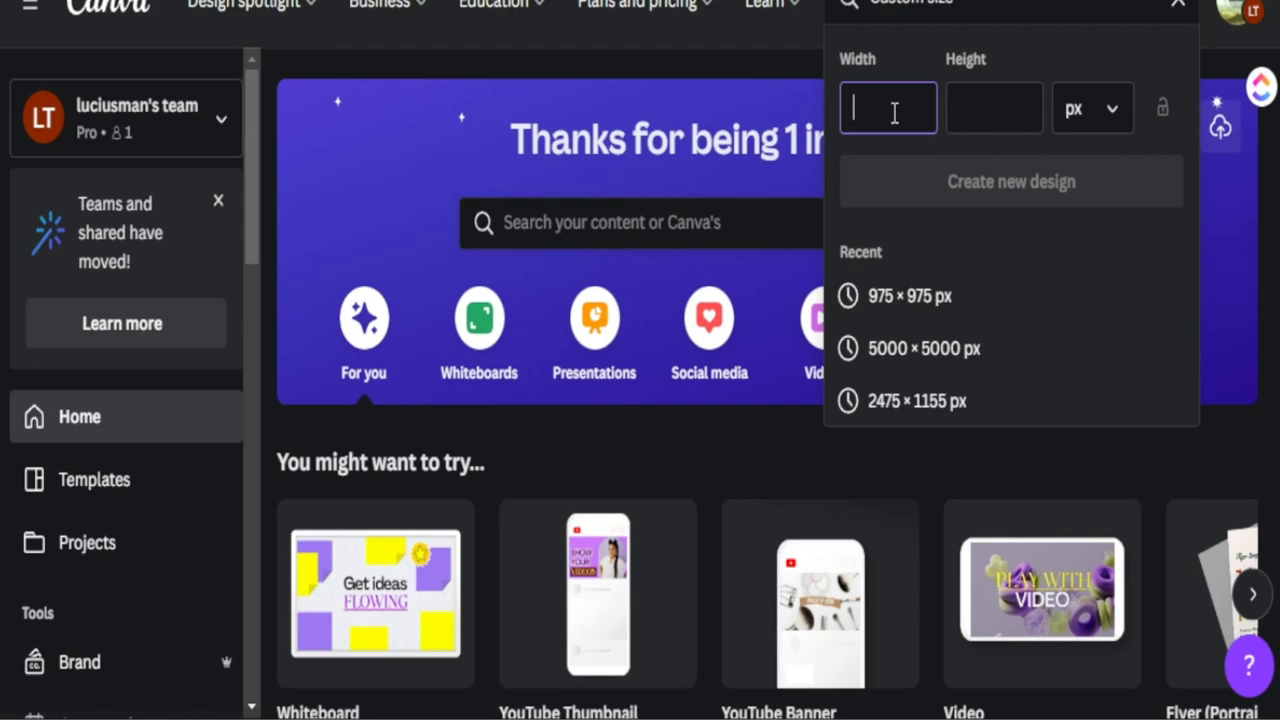
left_click(903, 350)
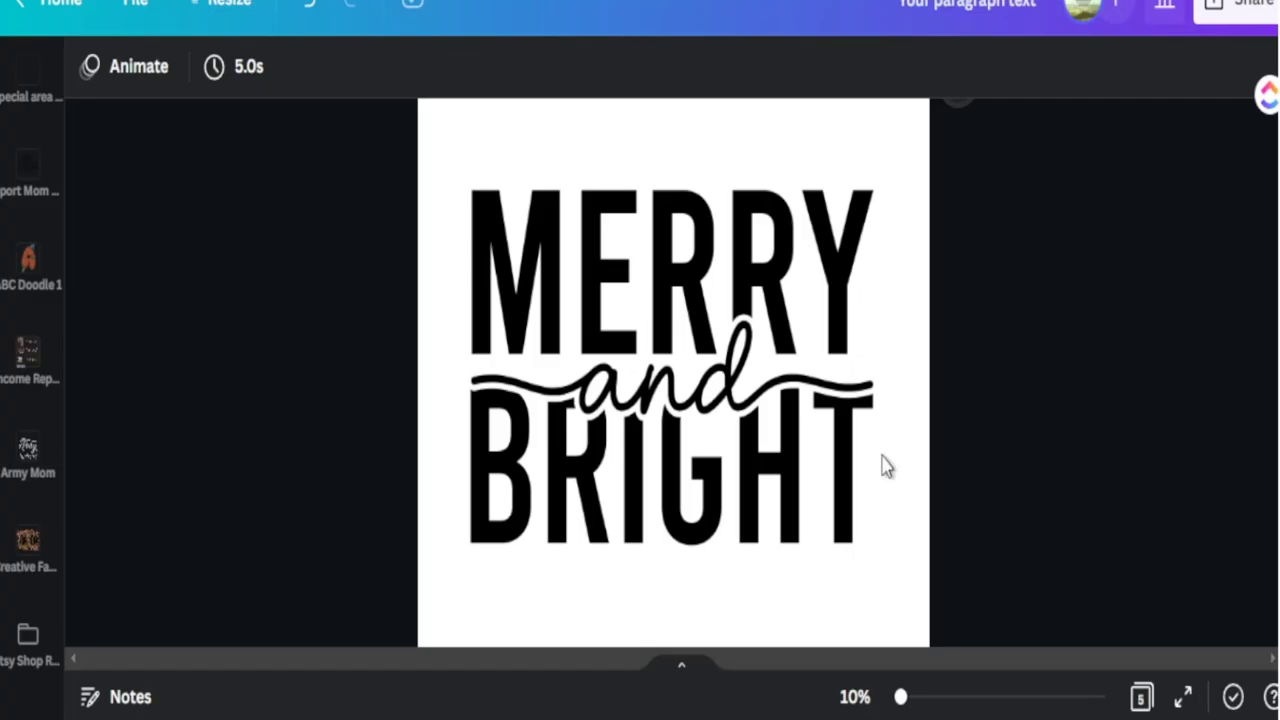
left_click(636, 398)
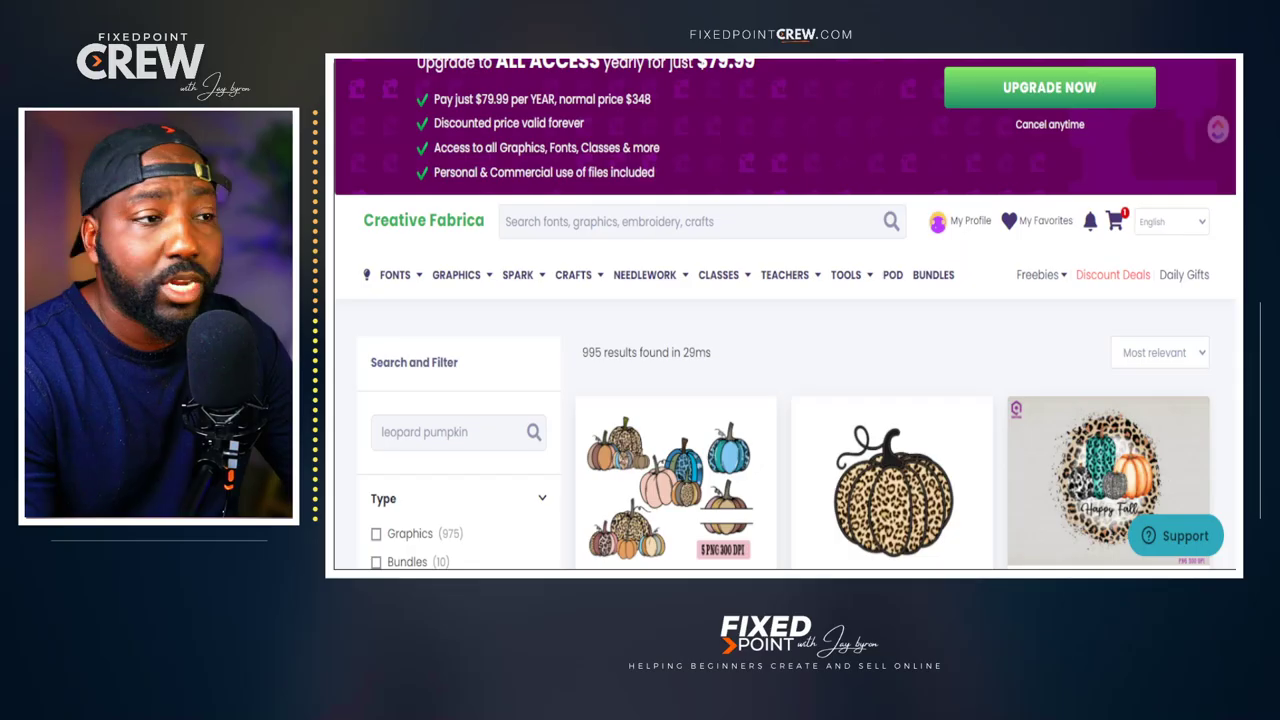
Step: Search Creative Fabrica for "Christmas Tshirt"
left_click(658, 221)
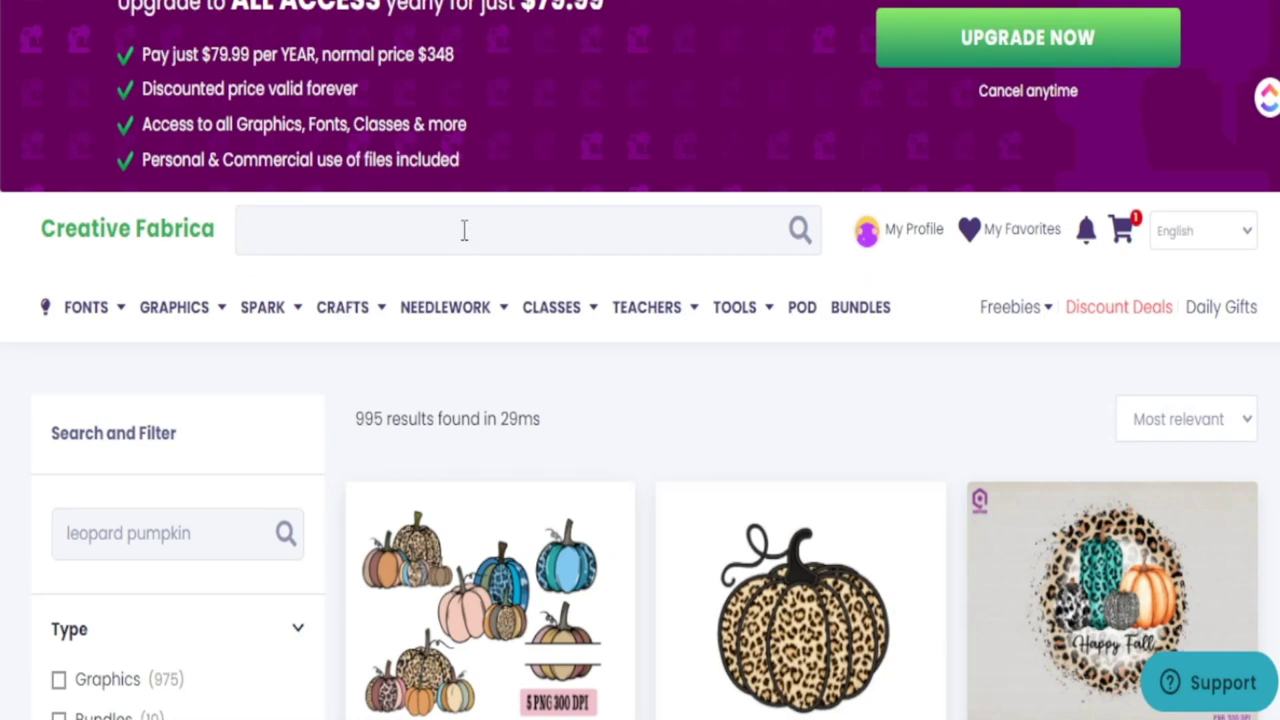
type("Christmas T")
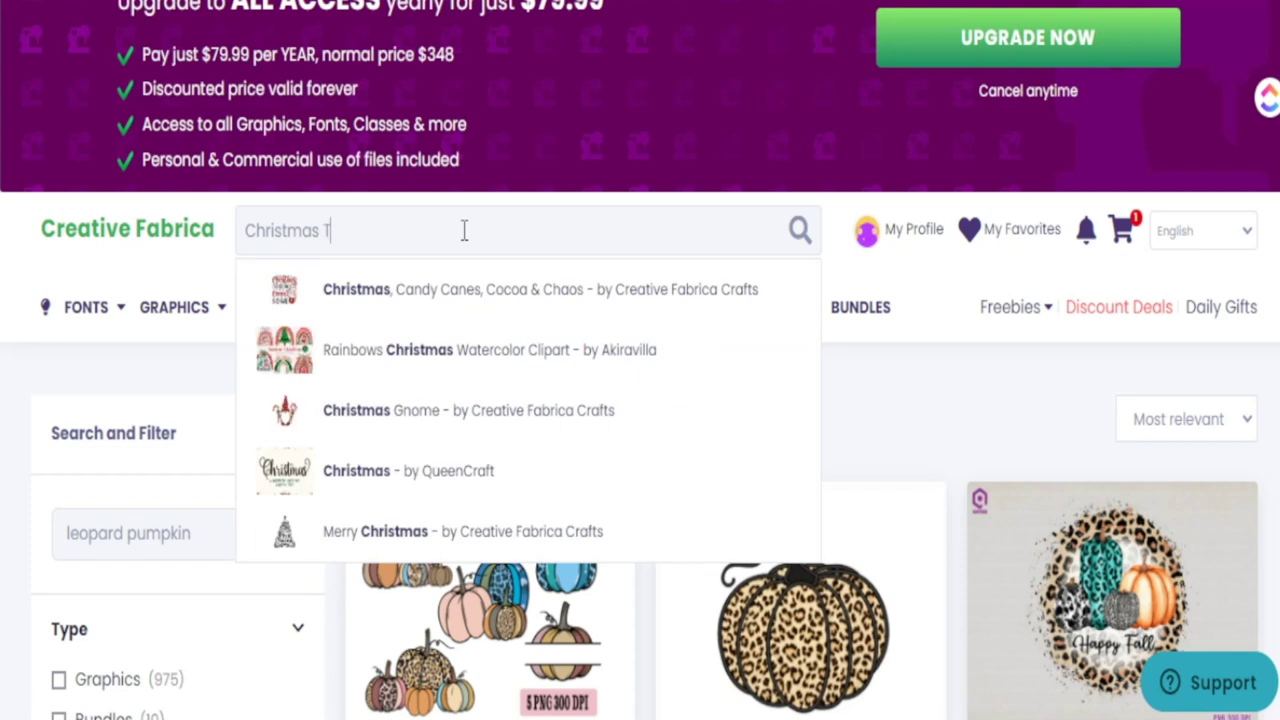
type("shirt")
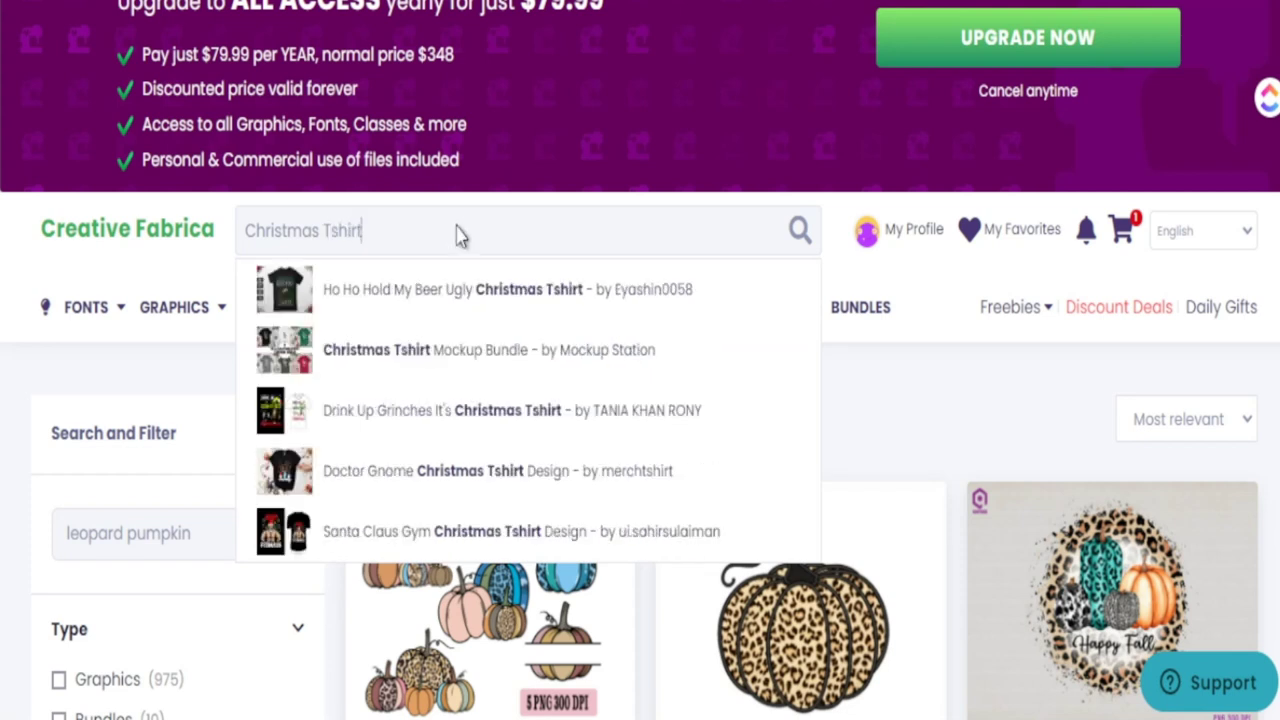
key("Return")
Step: Examine the Christmas Tshirt search results for ready-made shirt designs and bundles
scroll(729, 449, "down", 5)
scroll(937, 481, "down", 5)
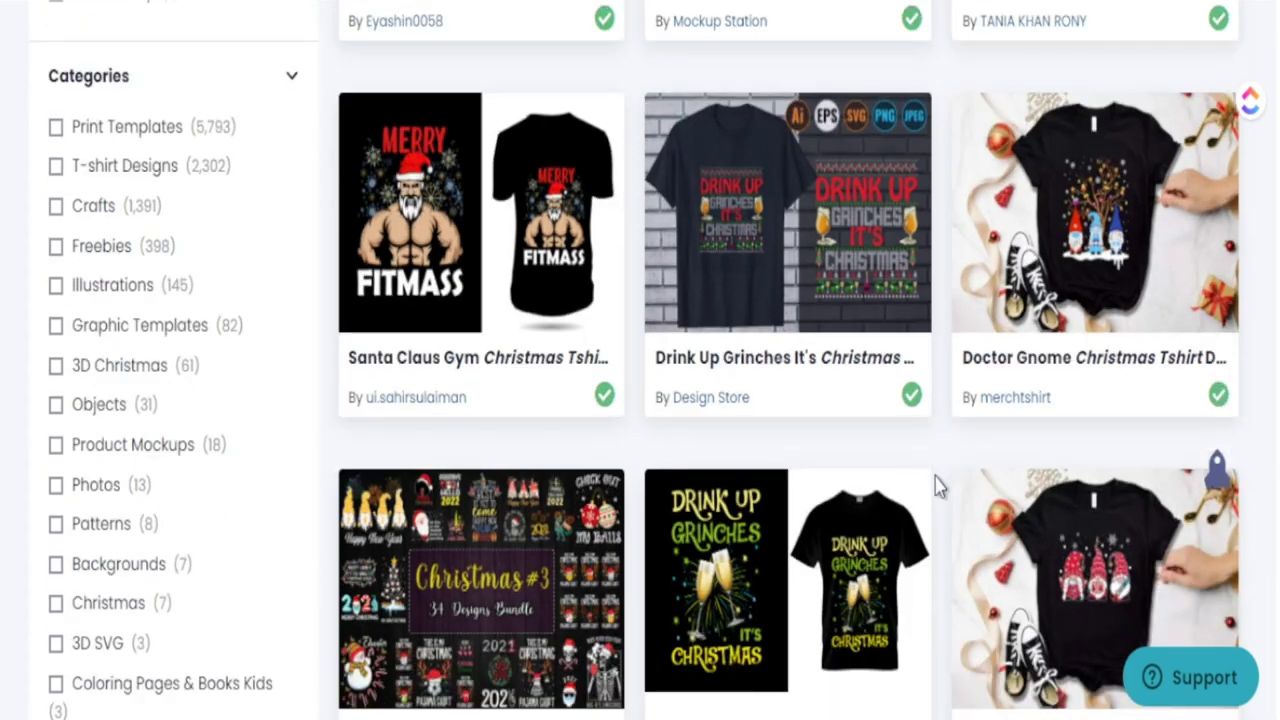
scroll(937, 481, "down", 6)
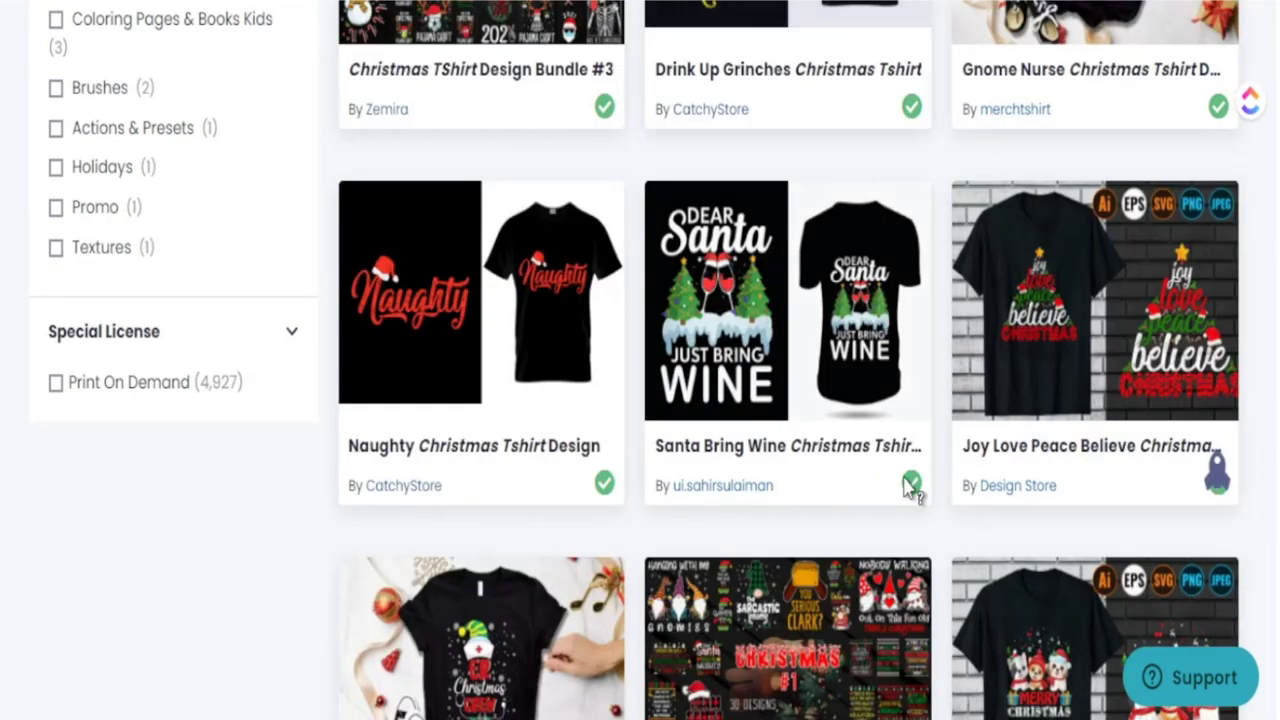
scroll(882, 484, "down", 4)
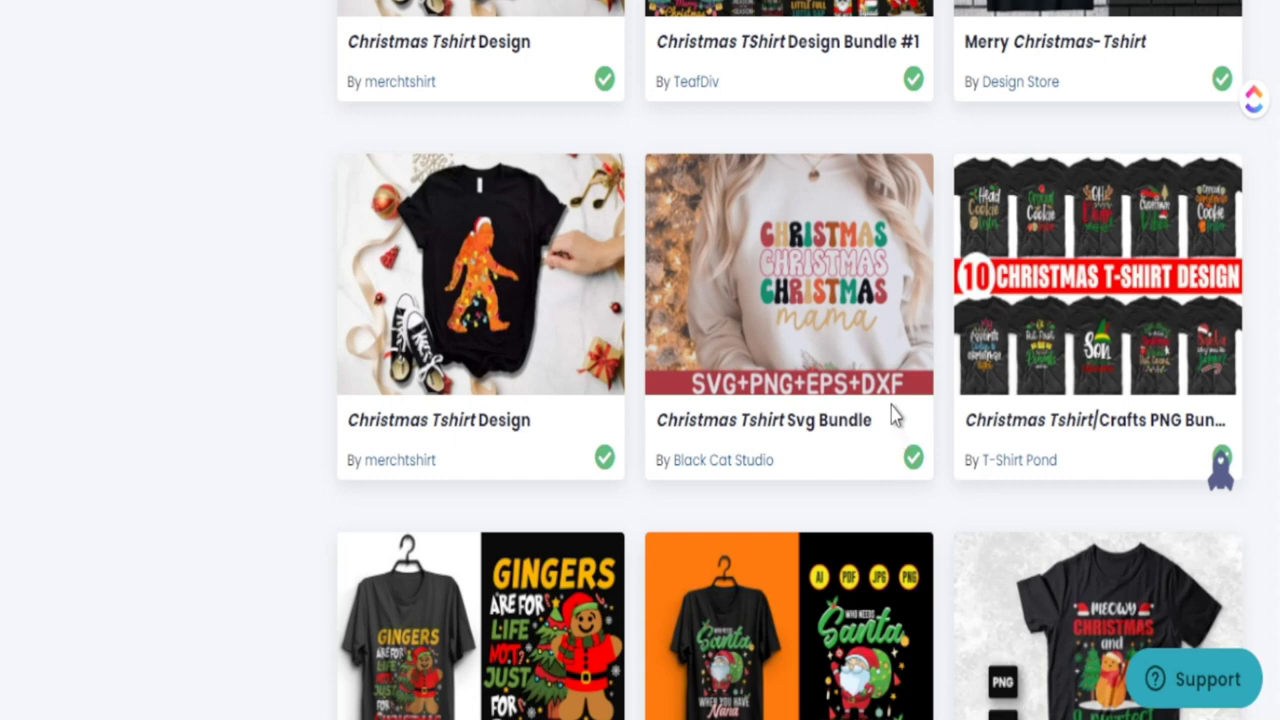
scroll(897, 416, "down", 1)
scroll(900, 424, "down", 3)
scroll(900, 428, "up", 2)
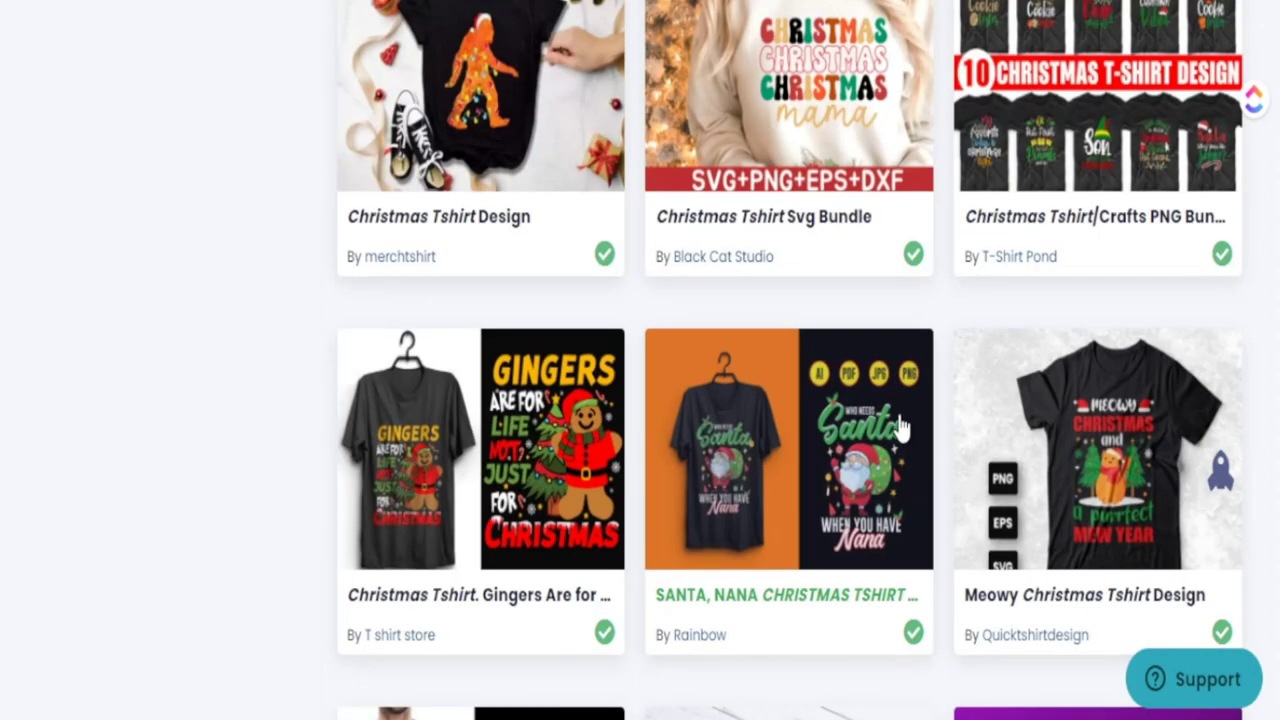
scroll(900, 425, "up", 3)
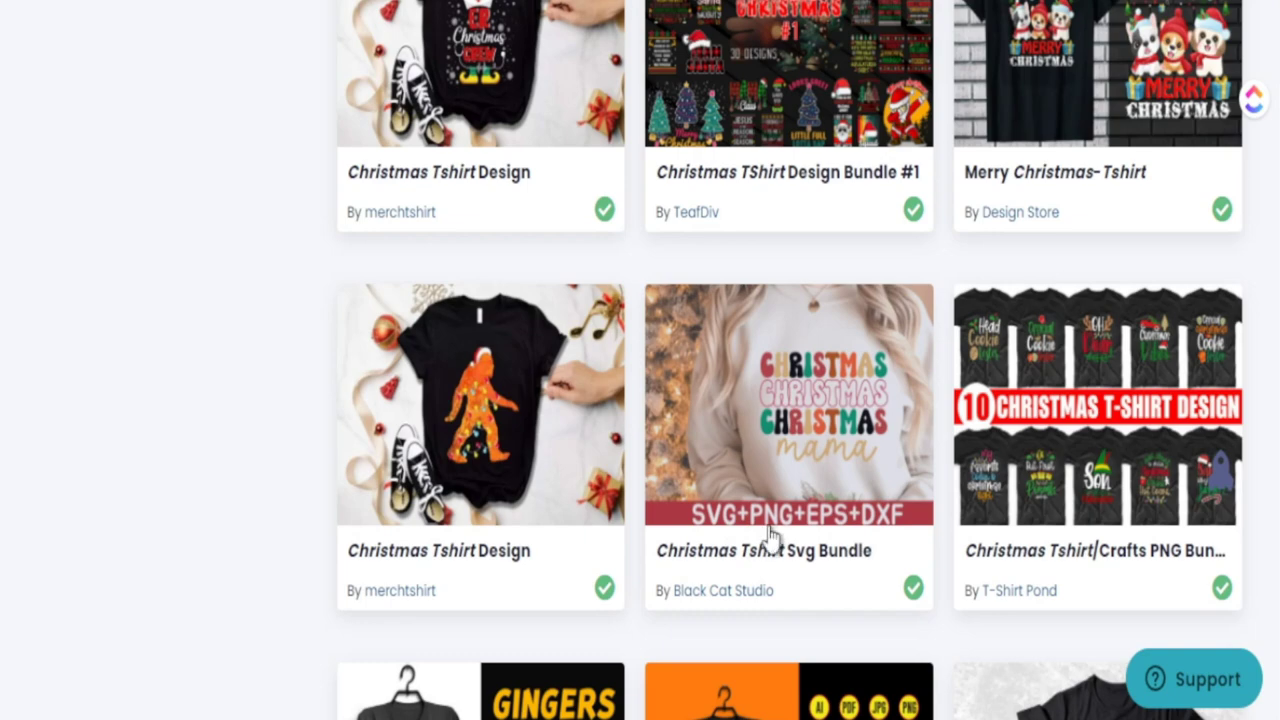
scroll(785, 535, "up", 3)
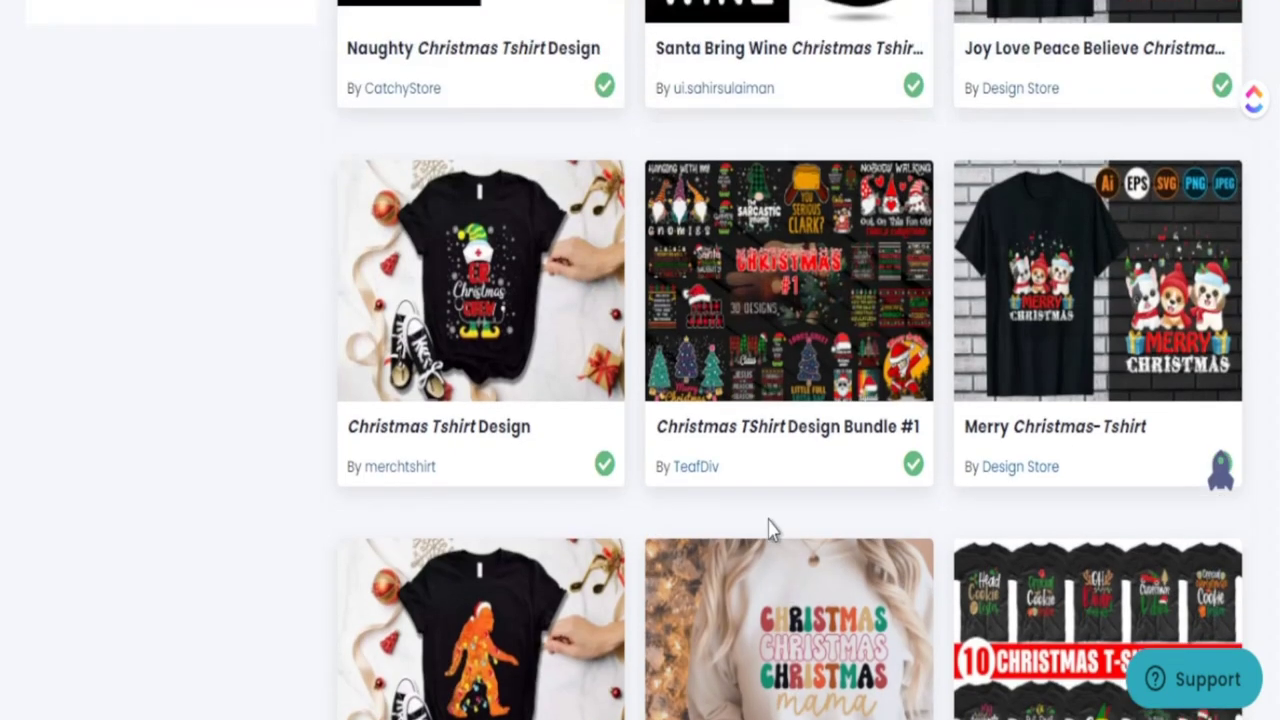
scroll(771, 531, "down", 5)
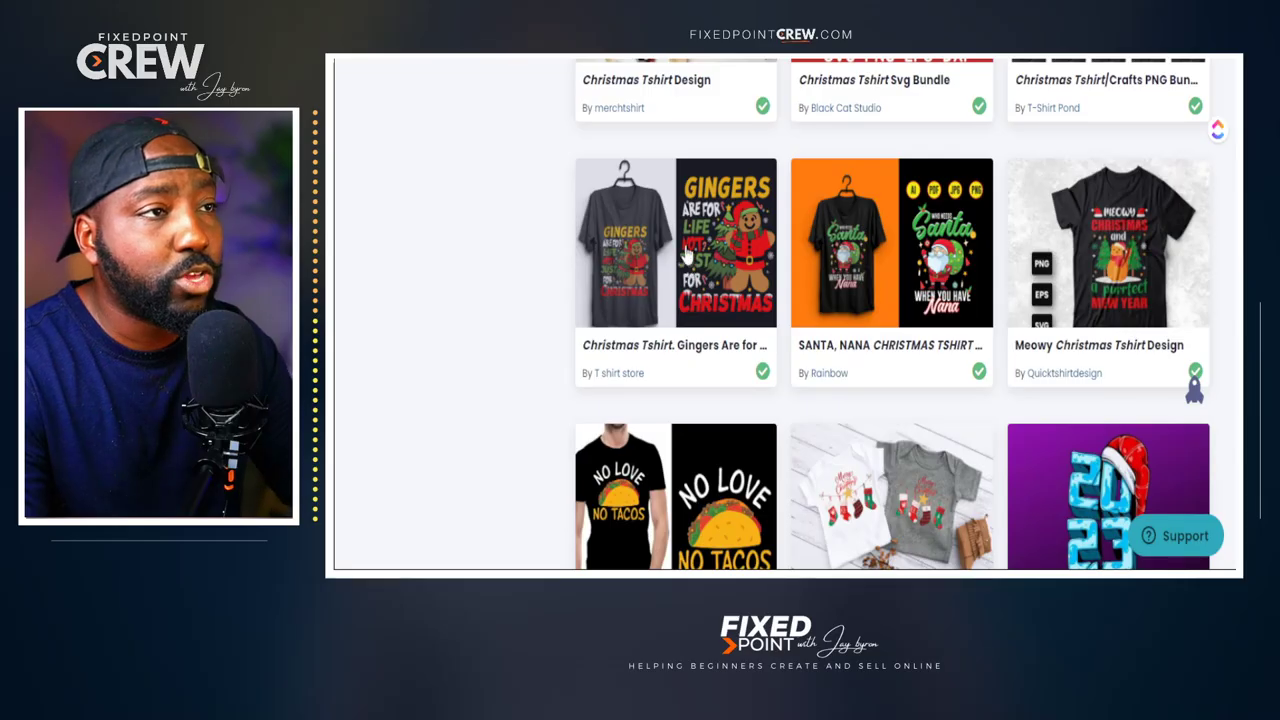
Step: Open the Christmas Tshirt. Gingers Are for Life graphic and read its license details and file description
left_click(563, 474)
scroll(432, 370, "down", 3)
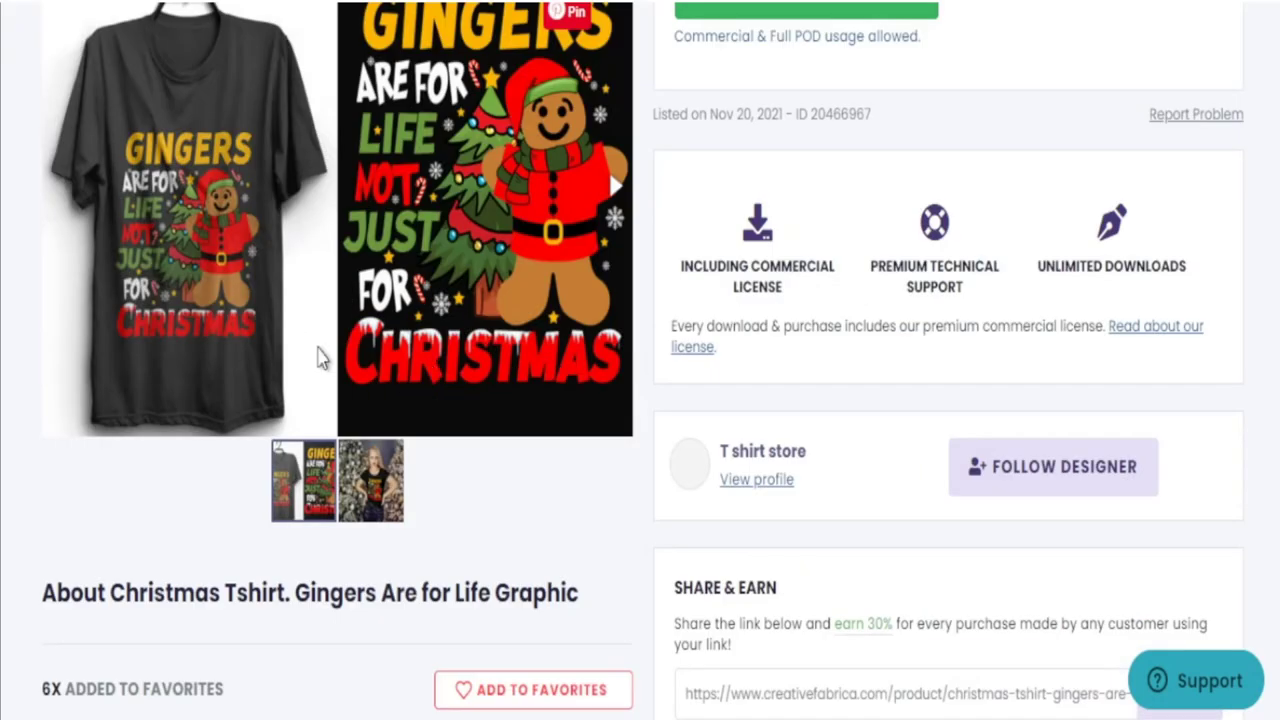
scroll(671, 514, "down", 8)
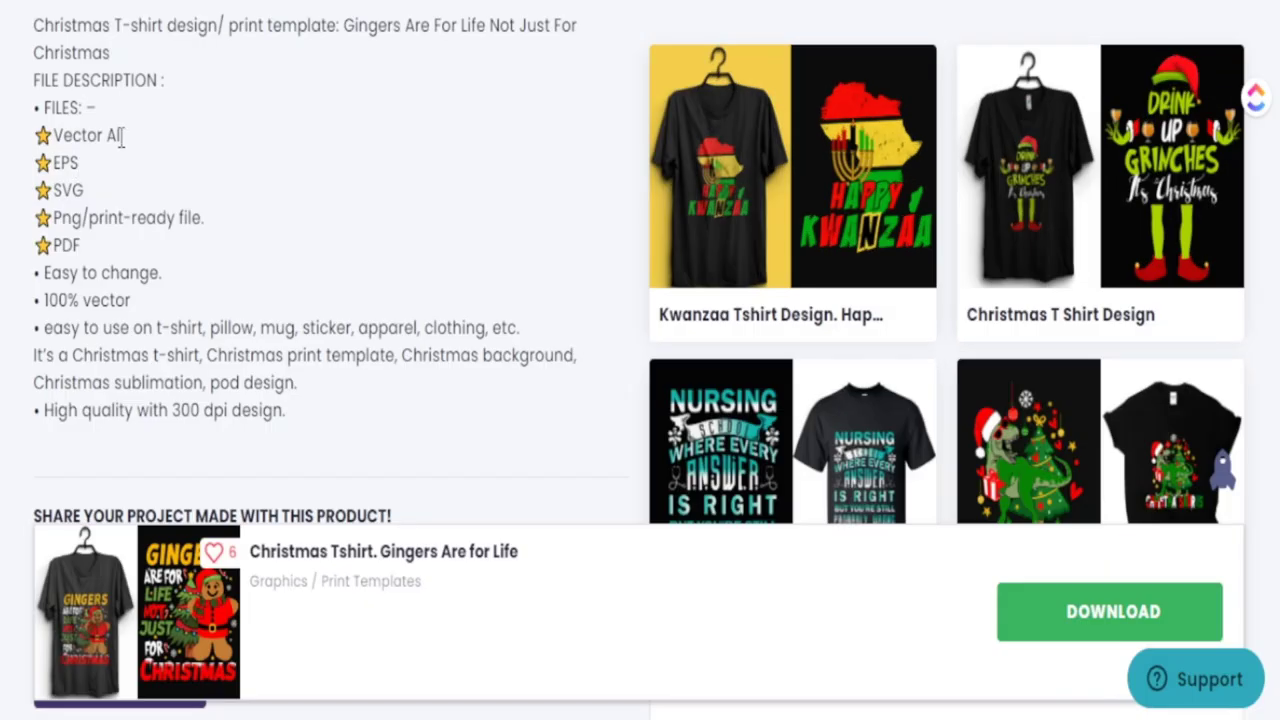
scroll(190, 229, "up", 8)
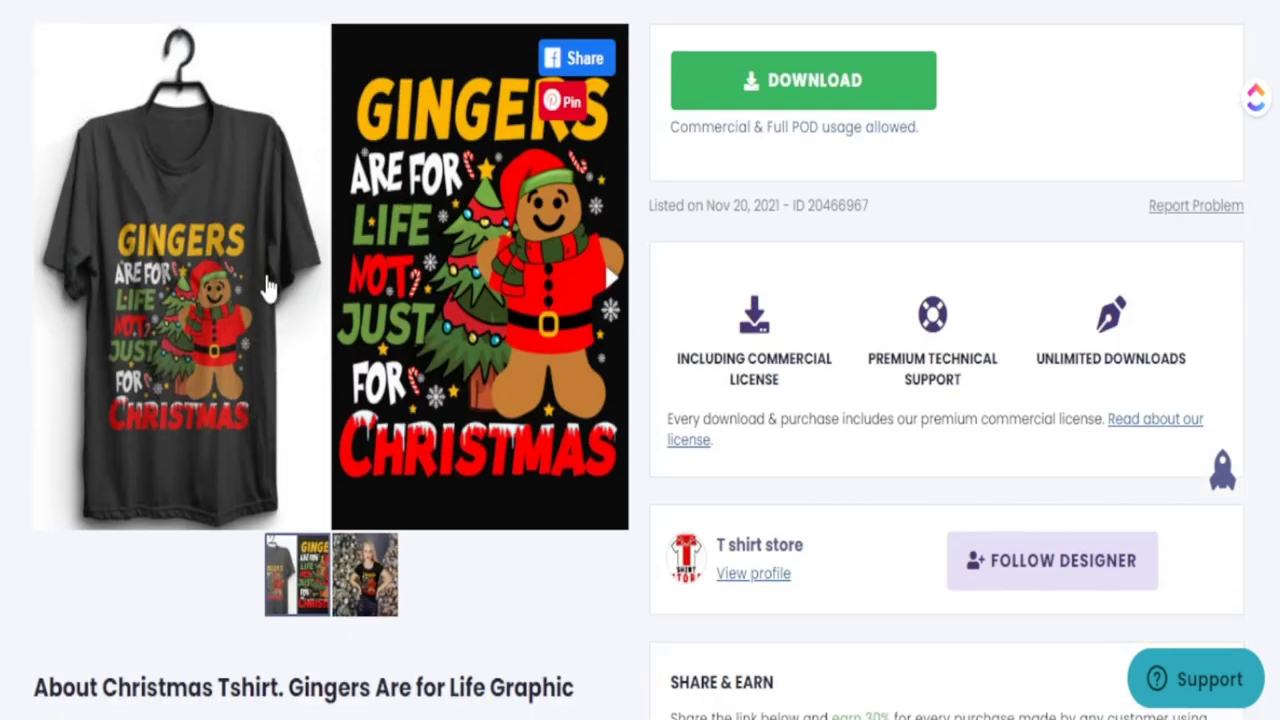
Step: Check the file formats in the Gingers Are for Life description and download the graphic
scroll(265, 292, "down", 9)
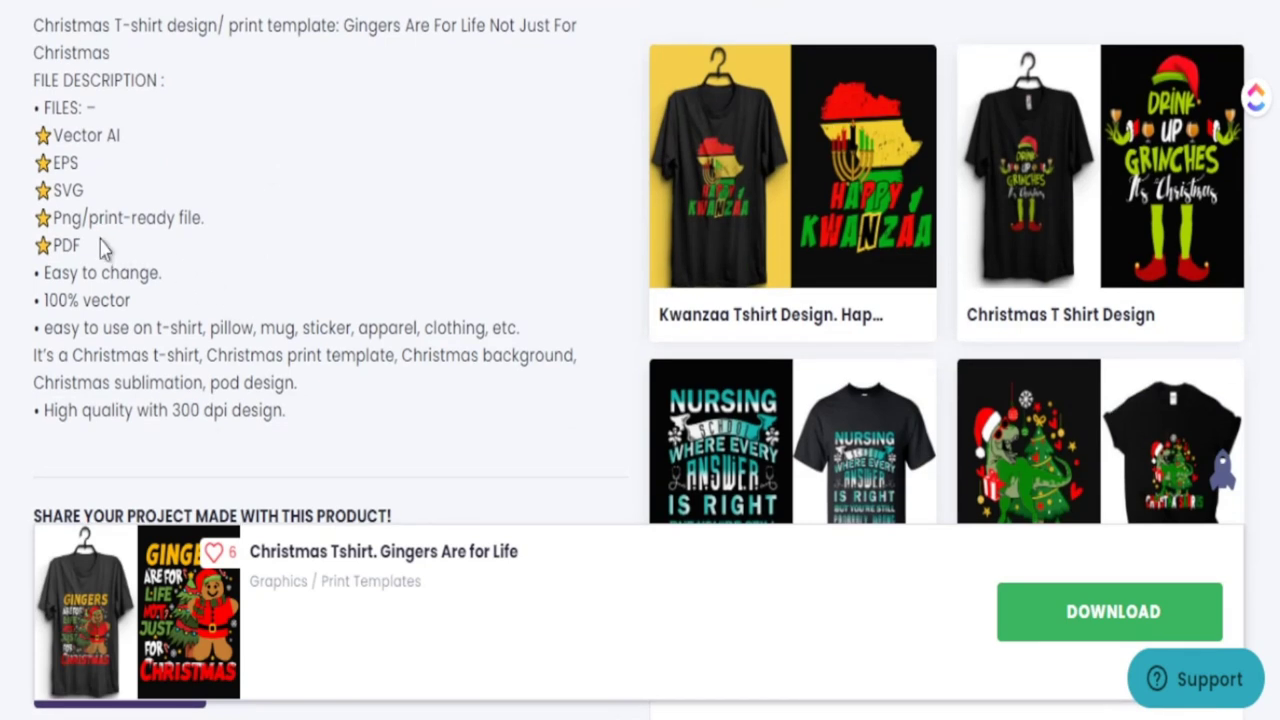
left_click_drag(80, 245, 61, 217)
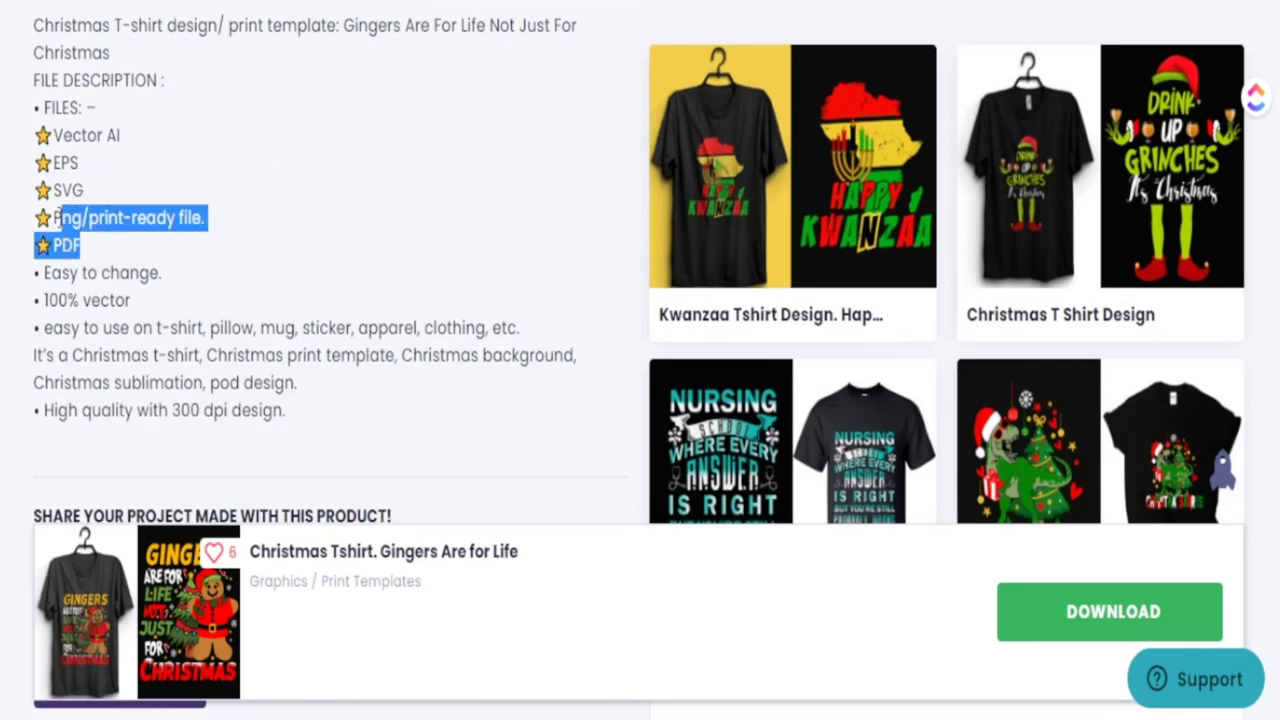
scroll(497, 285, "up", 8)
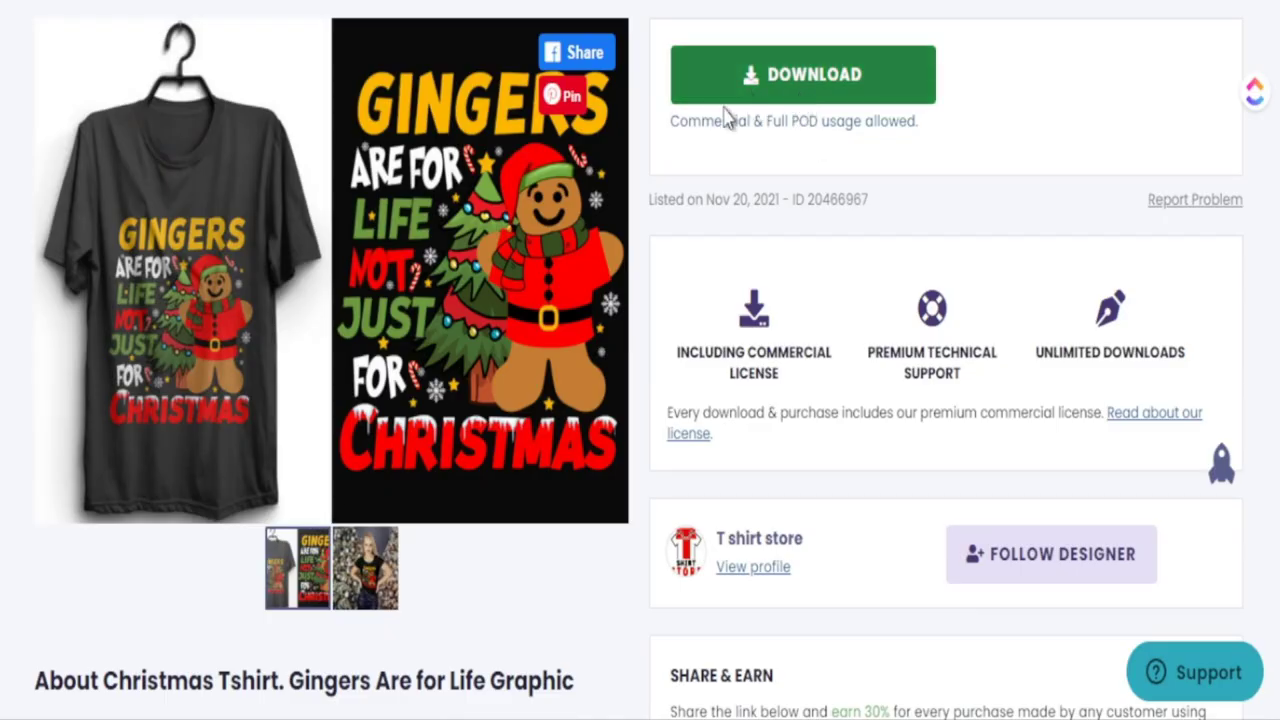
left_click(752, 98)
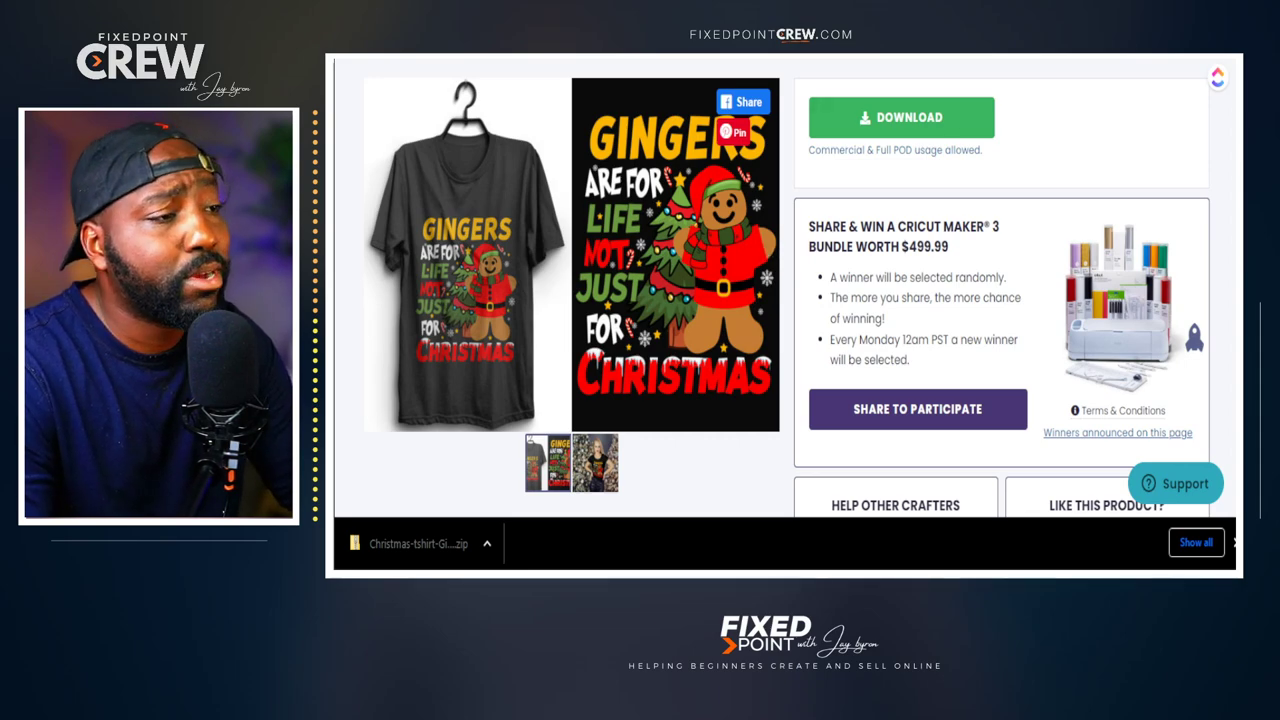
scroll(787, 288, "down", 10)
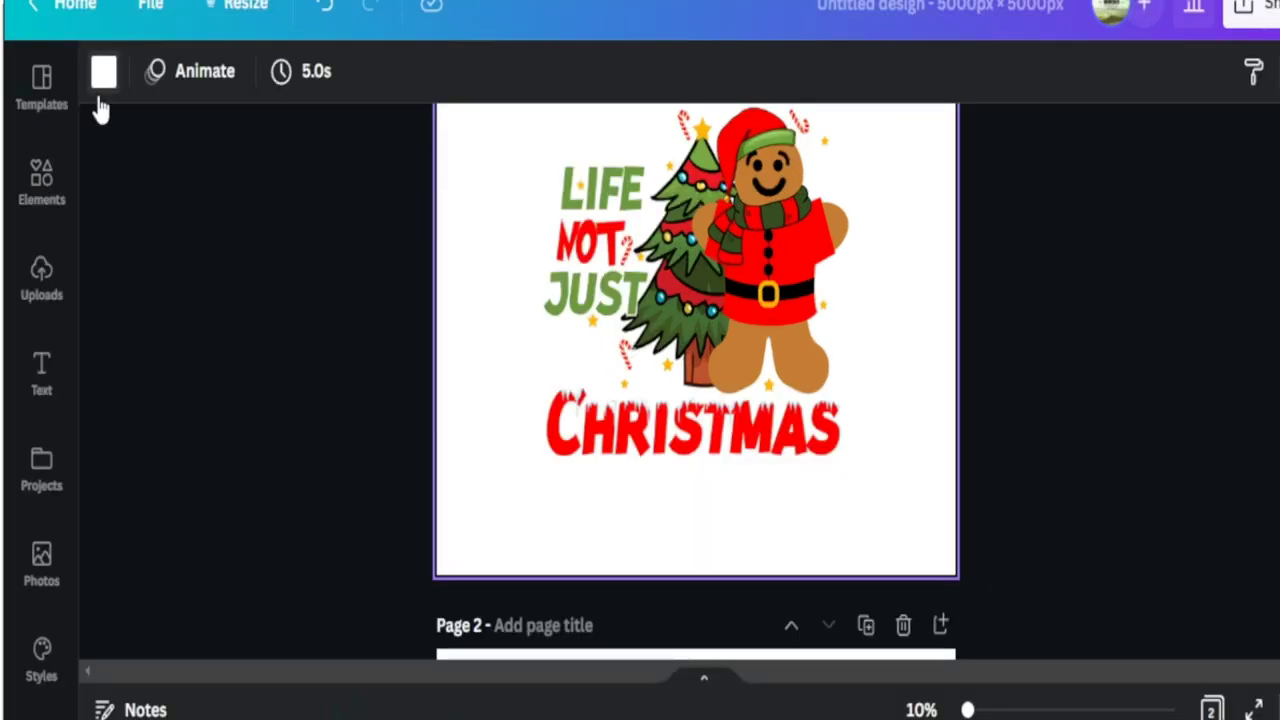
Step: Set the background of the Canva page holding the Gingers graphic to dark grey from the default colors
left_click(110, 76)
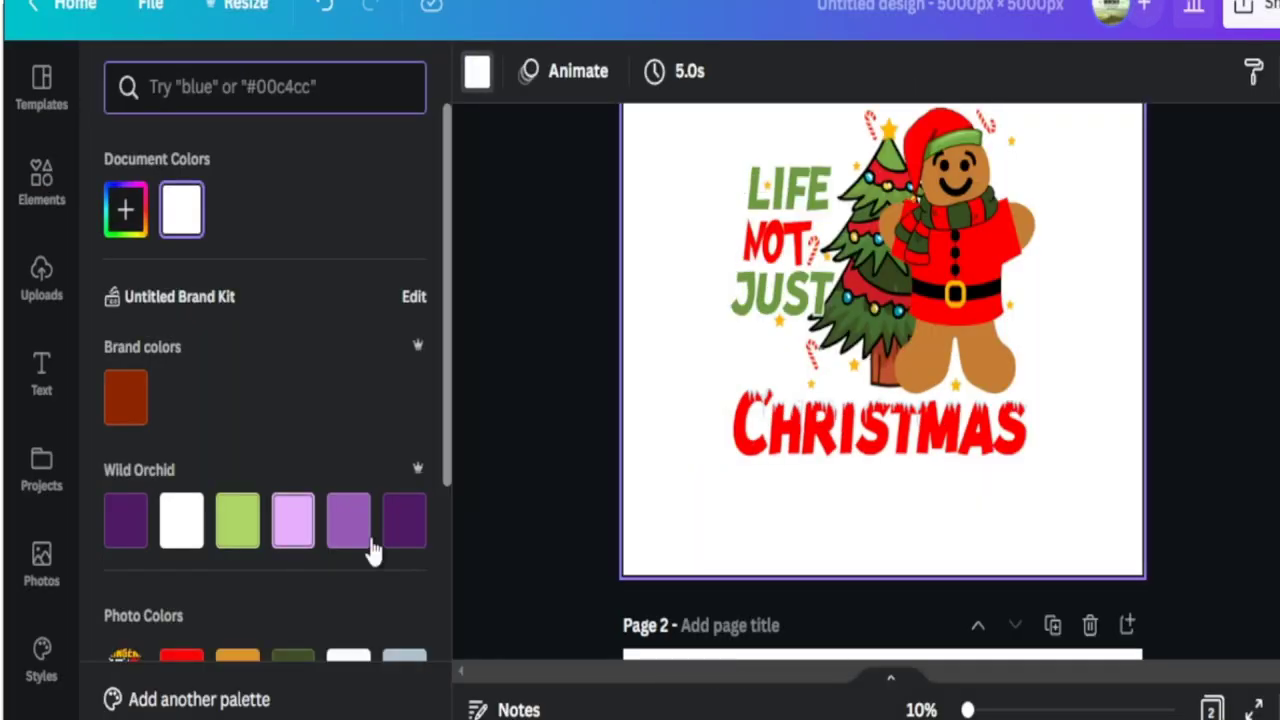
scroll(200, 455, "down", 4)
left_click(181, 386)
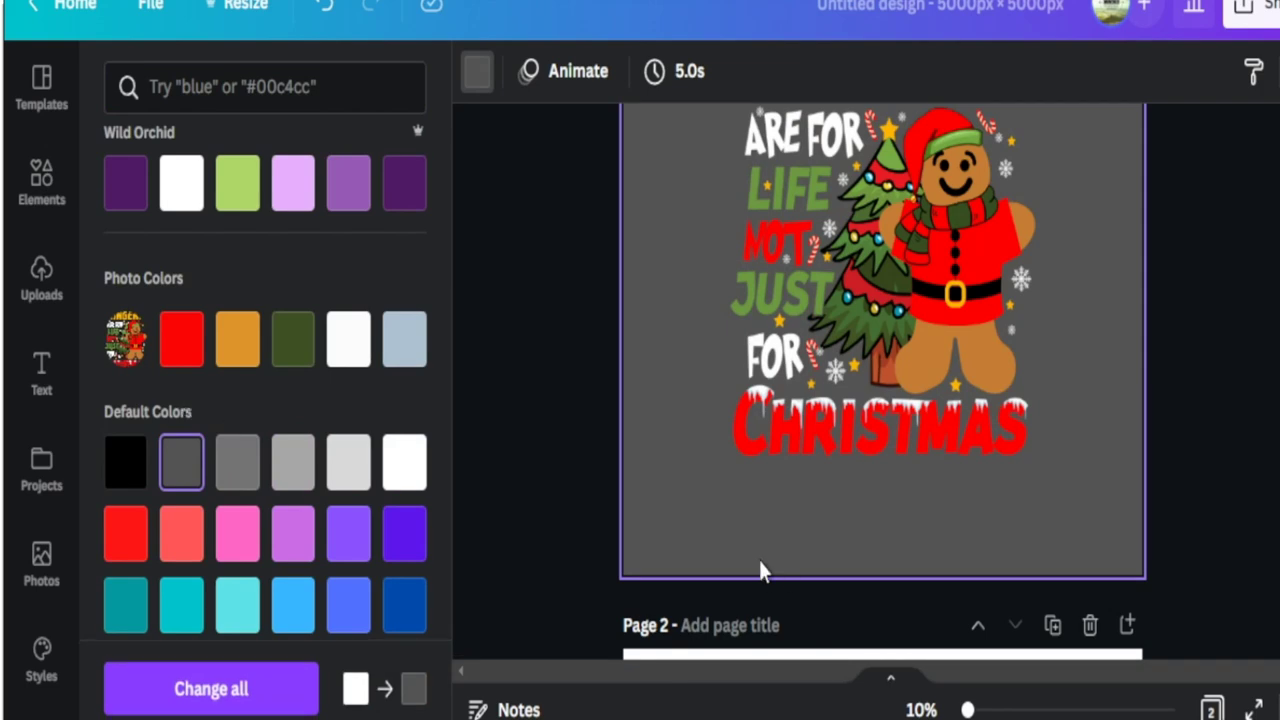
left_click(619, 518)
scroll(900, 520, "up", 4)
Step: Crop the Gingers graphic from its lower edge to a height of 2,928 px, cutting off the word Christmas
left_click(737, 537)
scroll(740, 540, "up", 1)
scroll(718, 562, "down", 1)
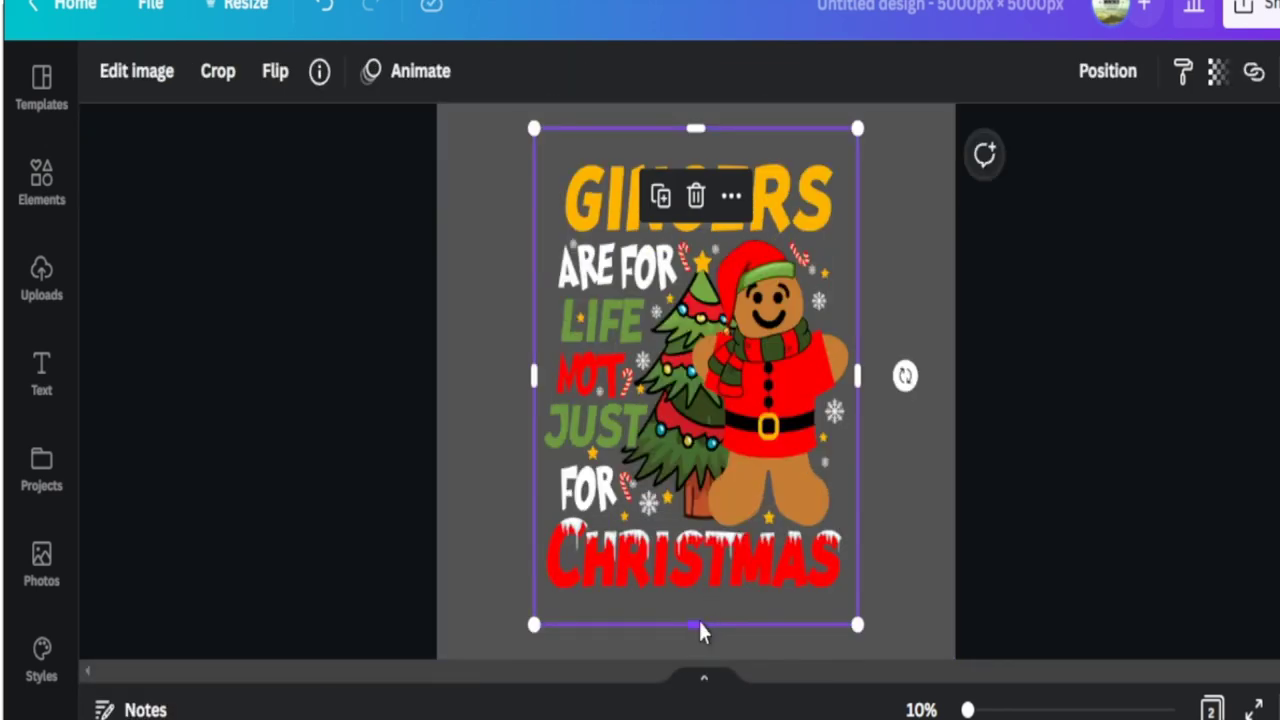
left_click_drag(698, 622, 694, 556)
mouse_move(812, 460)
left_mouse_down()
mouse_move(812, 478)
mouse_move(811, 437)
left_mouse_up()
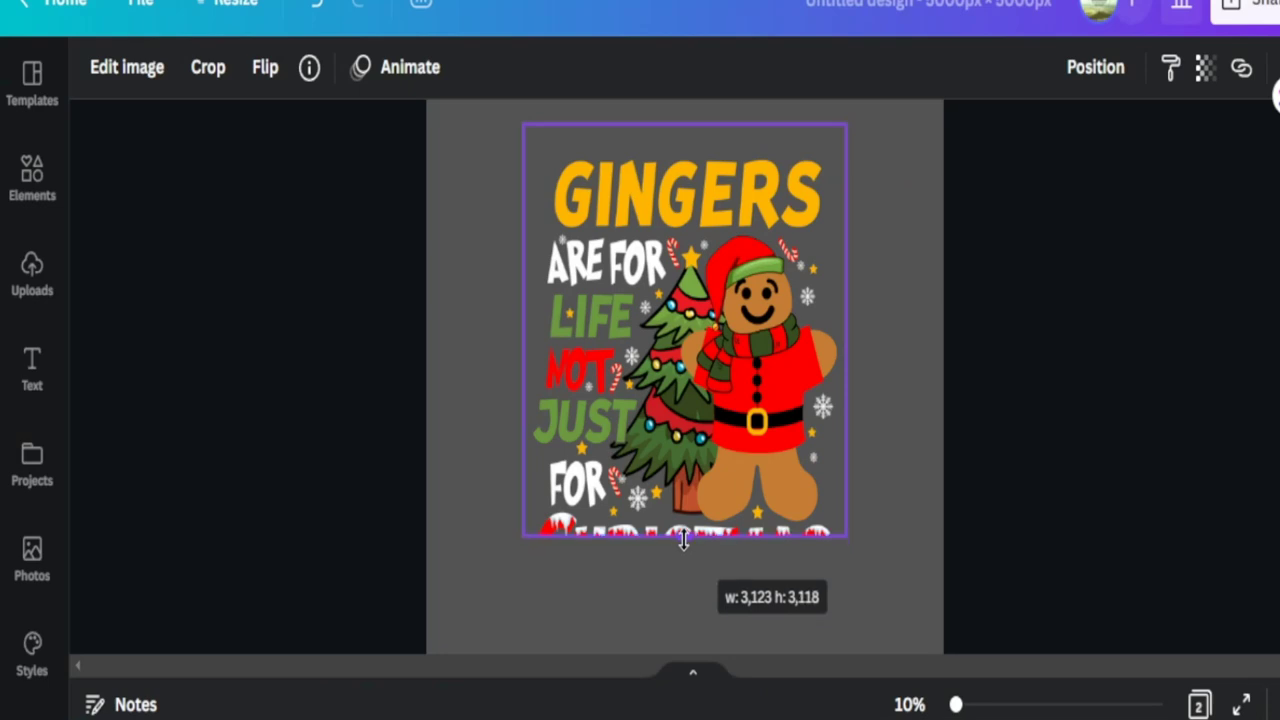
left_click_drag(684, 540, 684, 511)
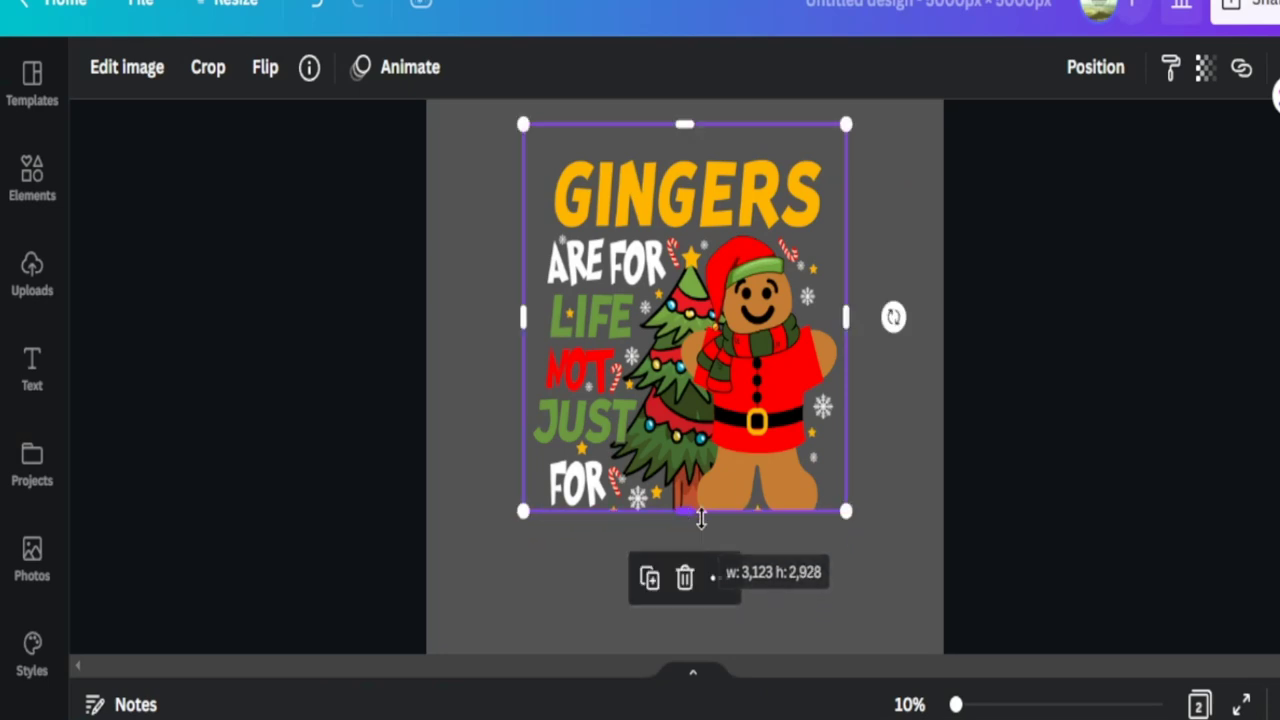
left_click(797, 583)
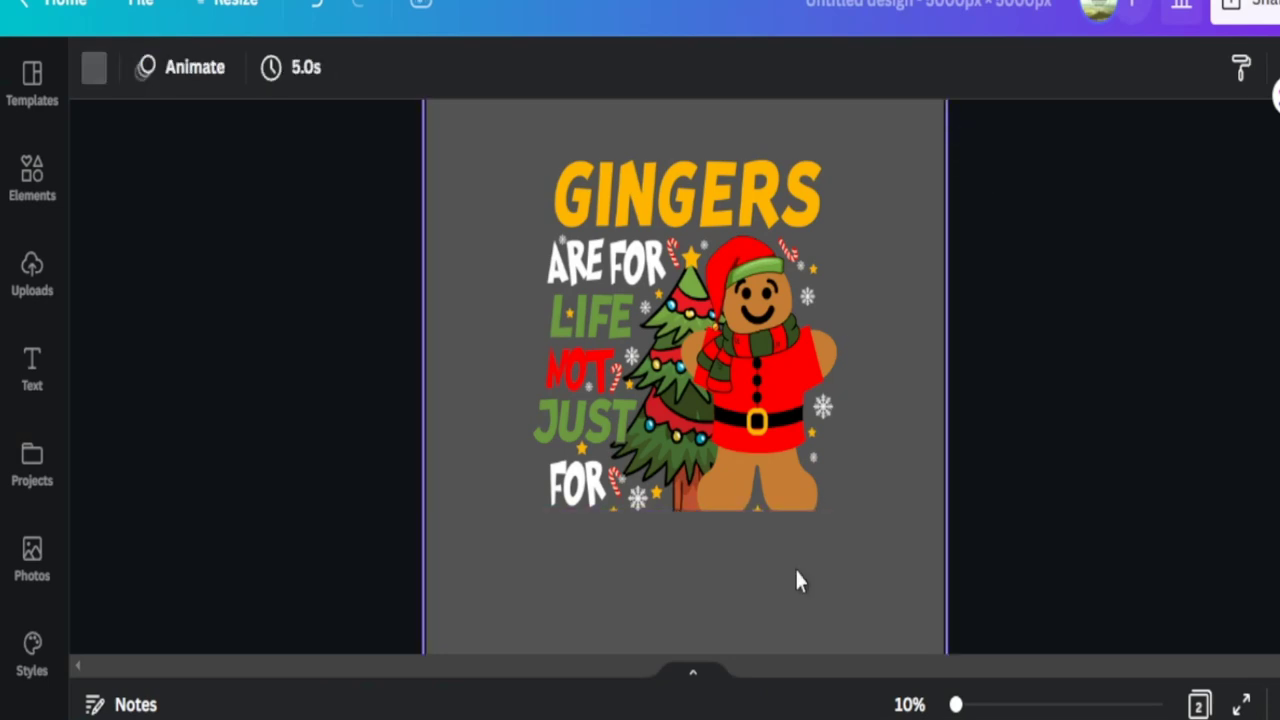
Step: Add a text box, enlarge it to font size 218 and place it below the cropped graphic
key("t")
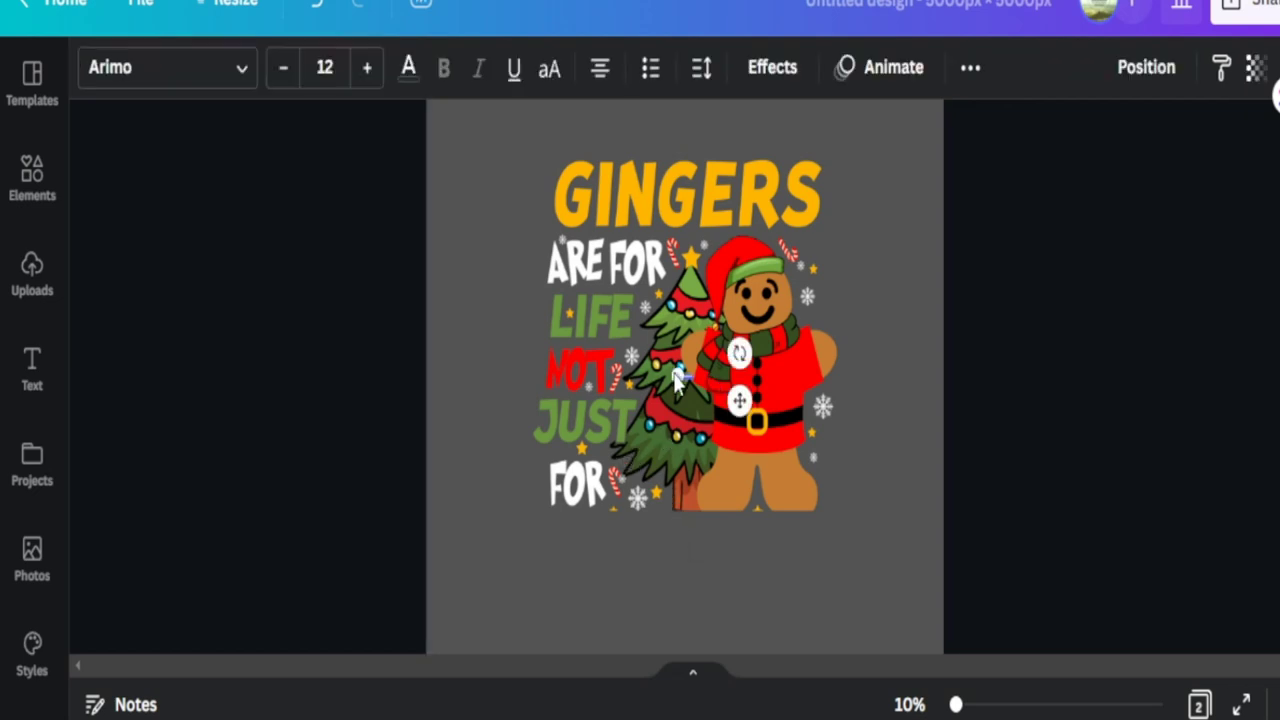
left_click_drag(676, 372, 428, 292)
left_click_drag(751, 490, 875, 590)
double_click(745, 552)
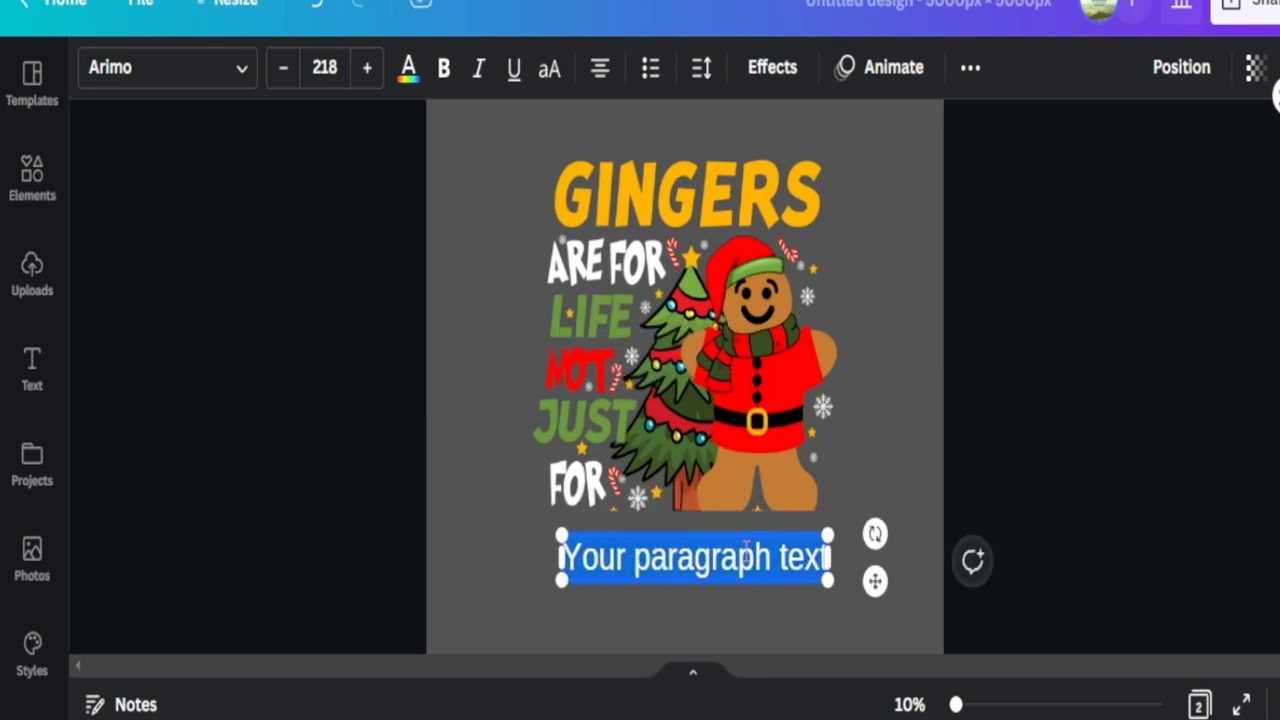
key("Escape")
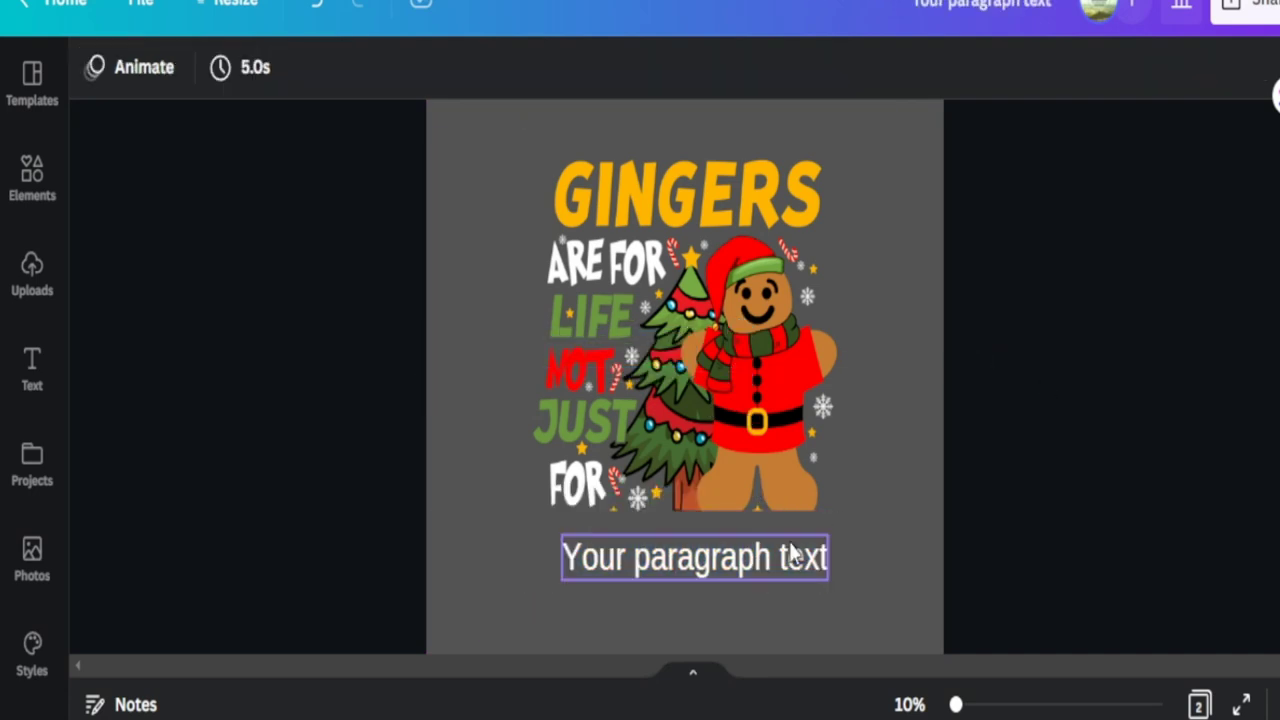
left_click(742, 600)
left_click(862, 460)
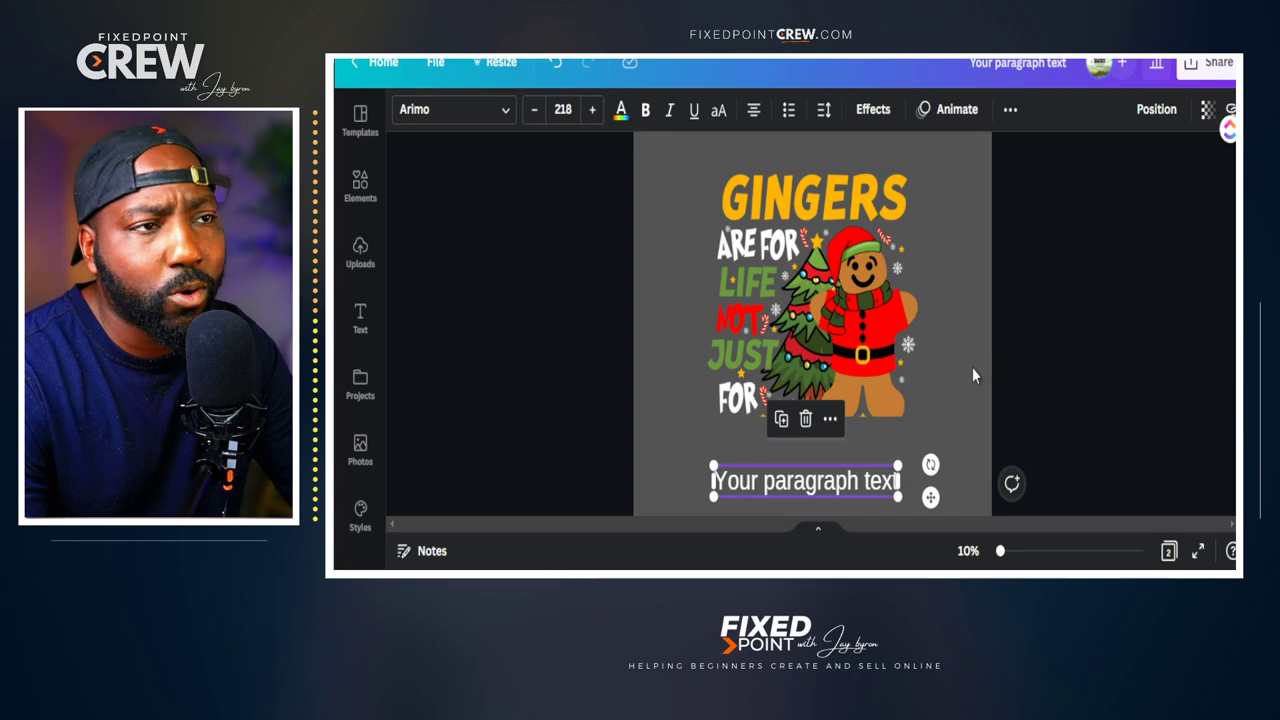
Step: Extend the graphic's crop back down to include the word Christmas and delete the placeholder text box
left_click(848, 365)
left_click_drag(812, 420, 850, 468)
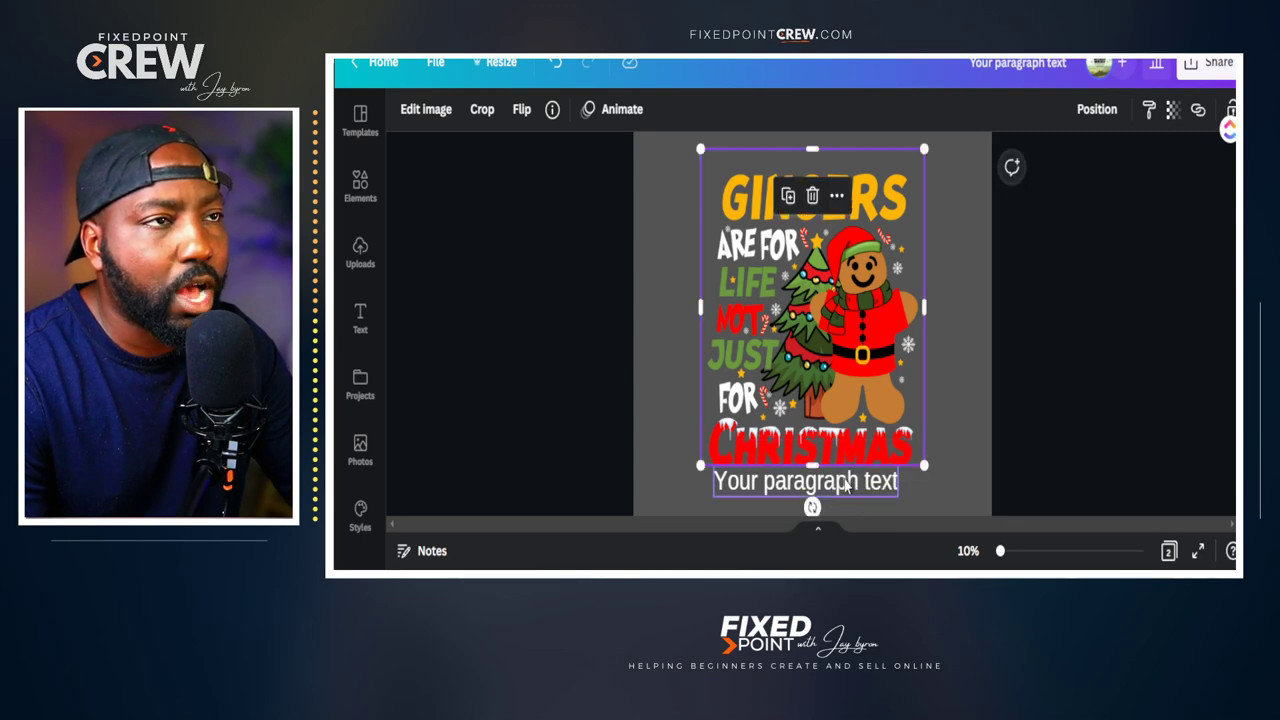
left_click(846, 486)
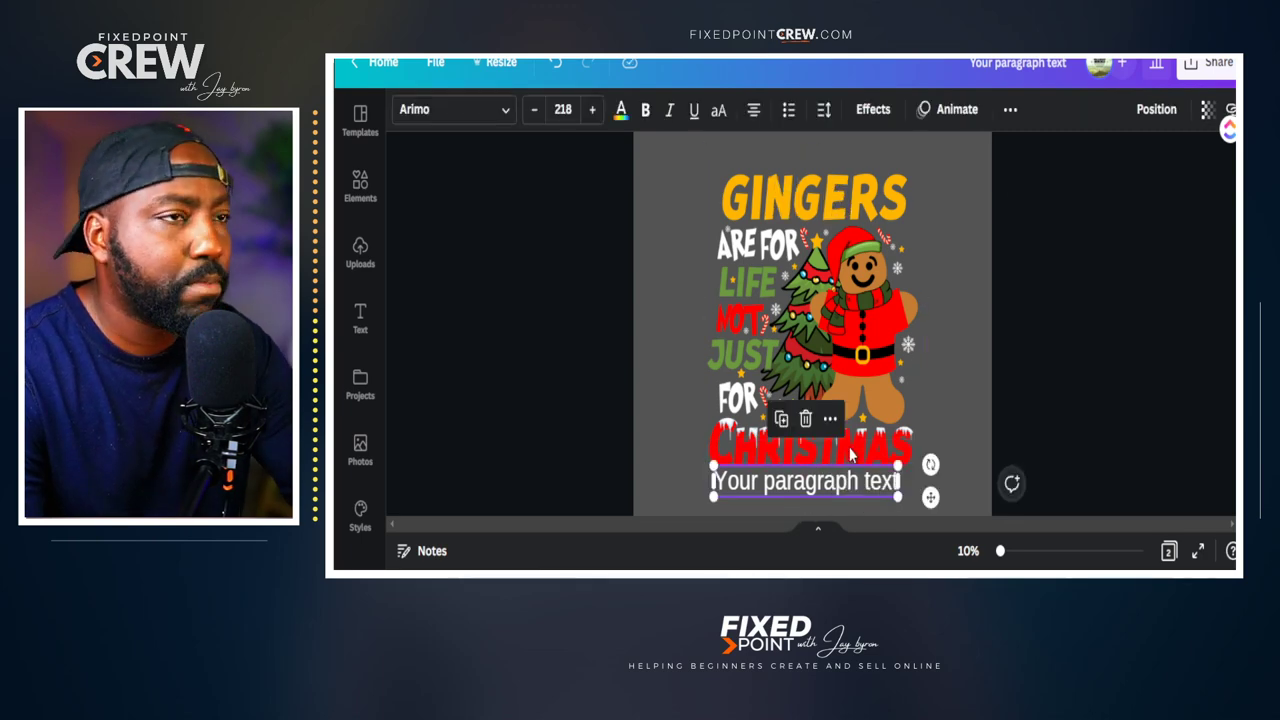
key("Delete")
Step: Remove the background of the Gingers graphic with Background Remover and choose its Erase brush
left_click(138, 78)
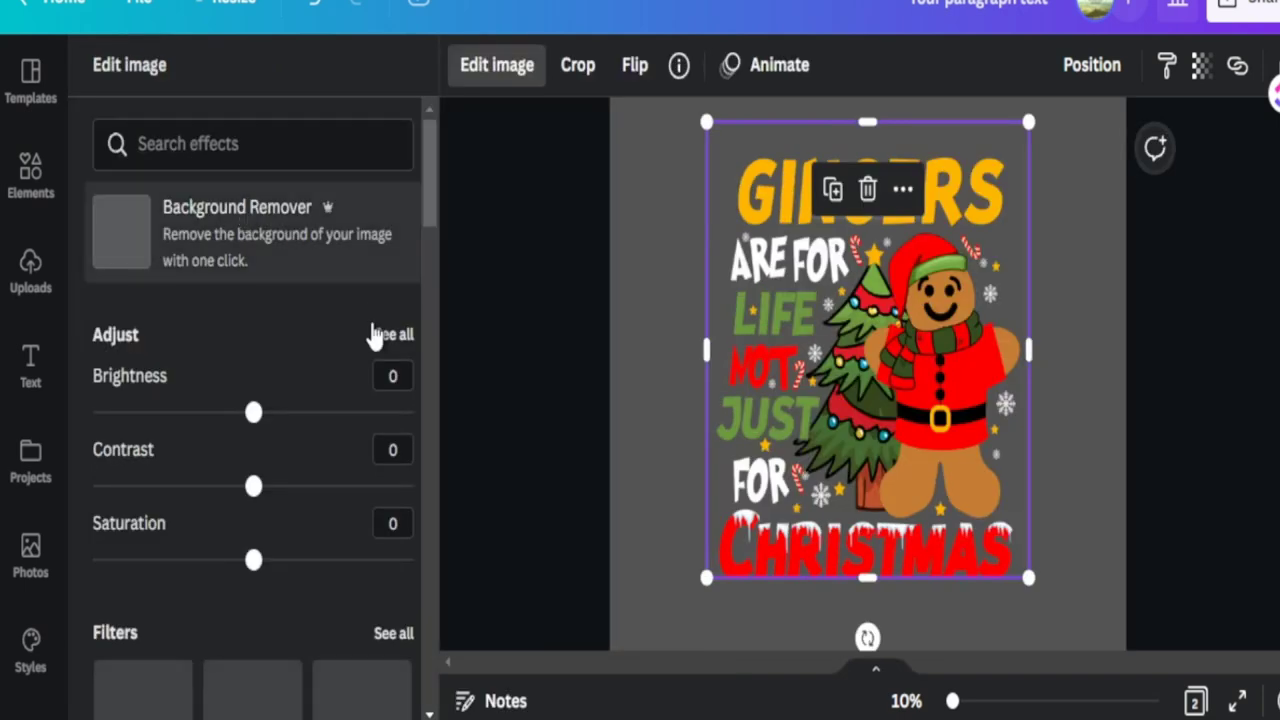
left_click(222, 248)
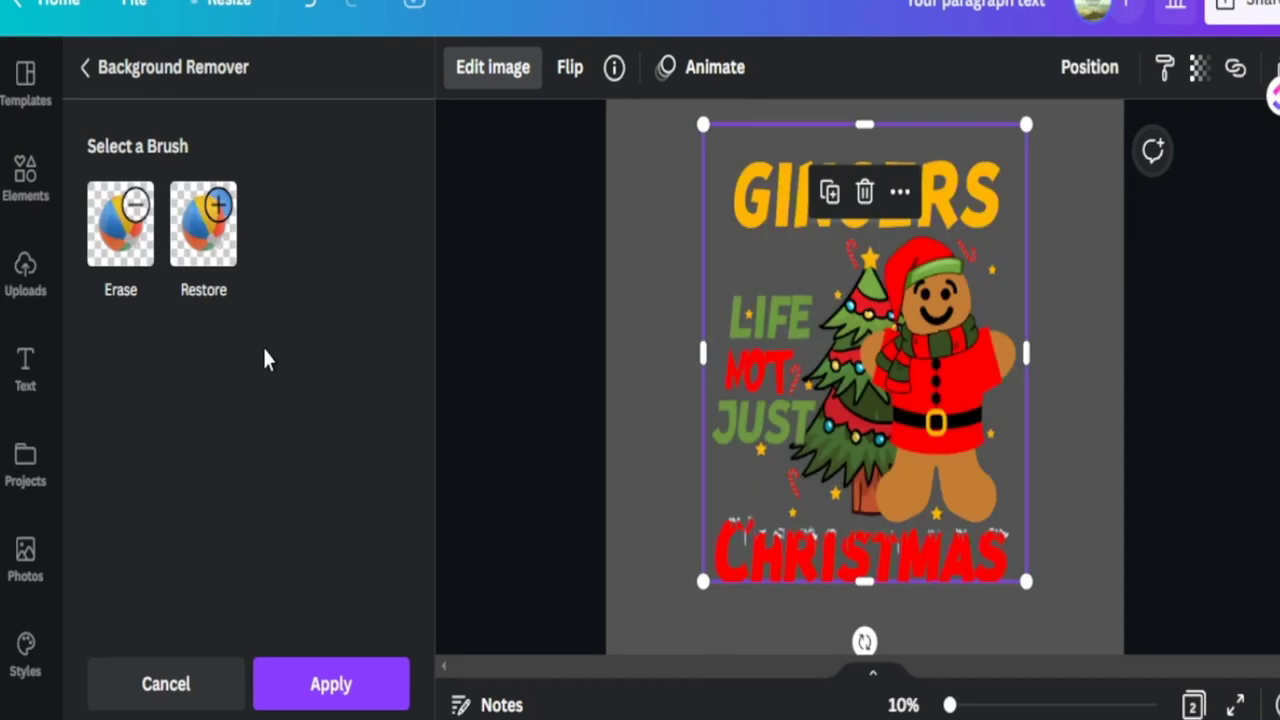
left_click(200, 258)
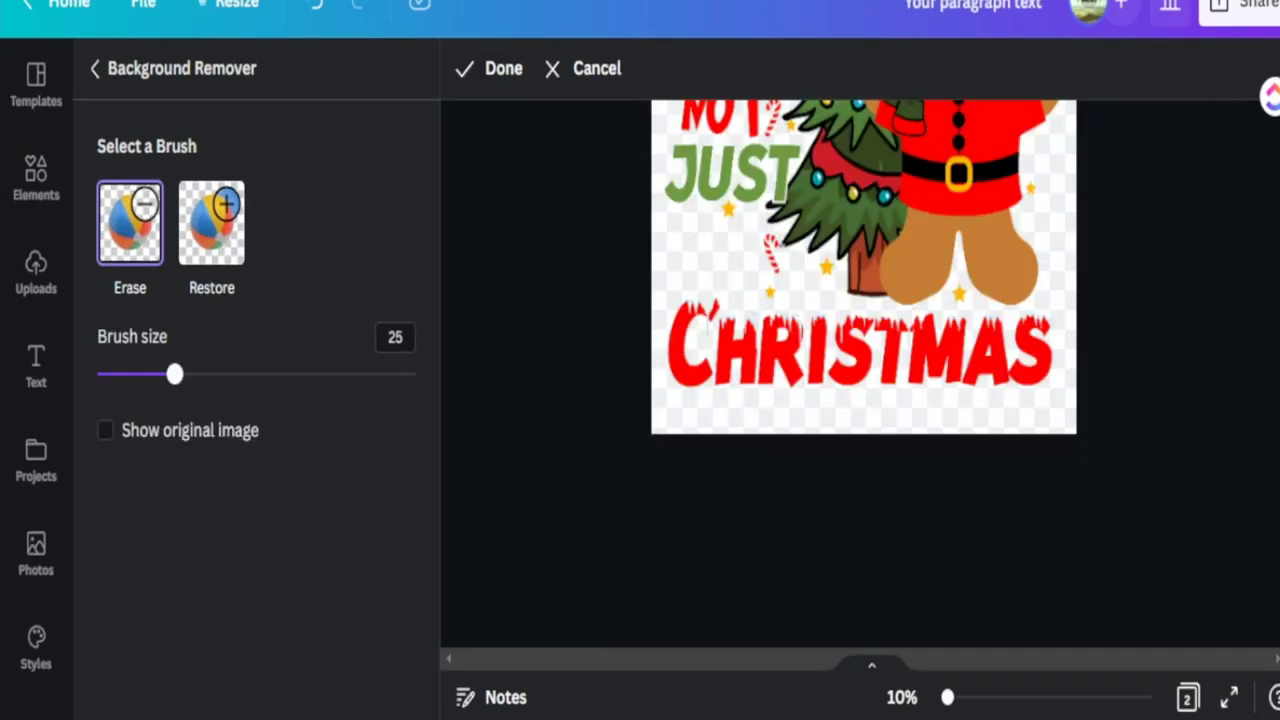
Step: Set the Erase brush size to 57 and erase the words Christmas and Gingers from the graphic
left_click_drag(175, 374, 274, 376)
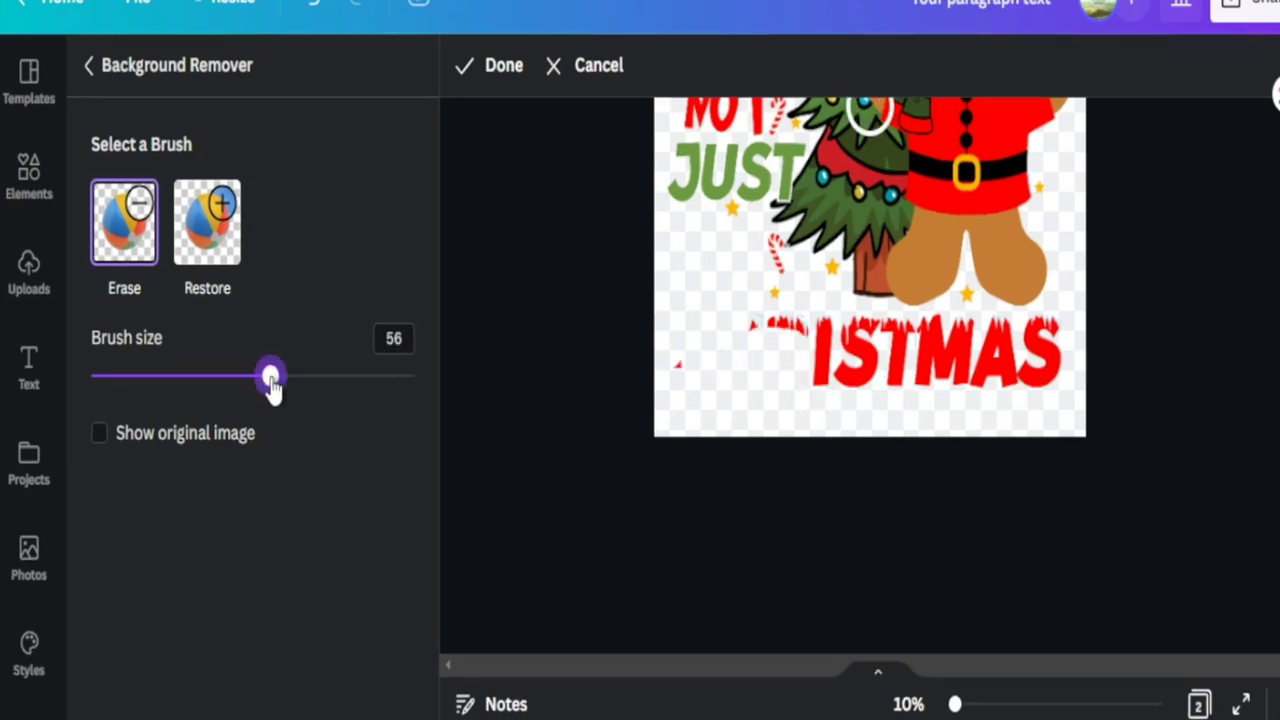
mouse_move(1023, 408)
left_mouse_down()
mouse_move(997, 387)
mouse_move(839, 392)
mouse_move(1038, 367)
mouse_move(1051, 349)
mouse_move(1033, 342)
mouse_move(744, 339)
mouse_move(664, 371)
left_mouse_up()
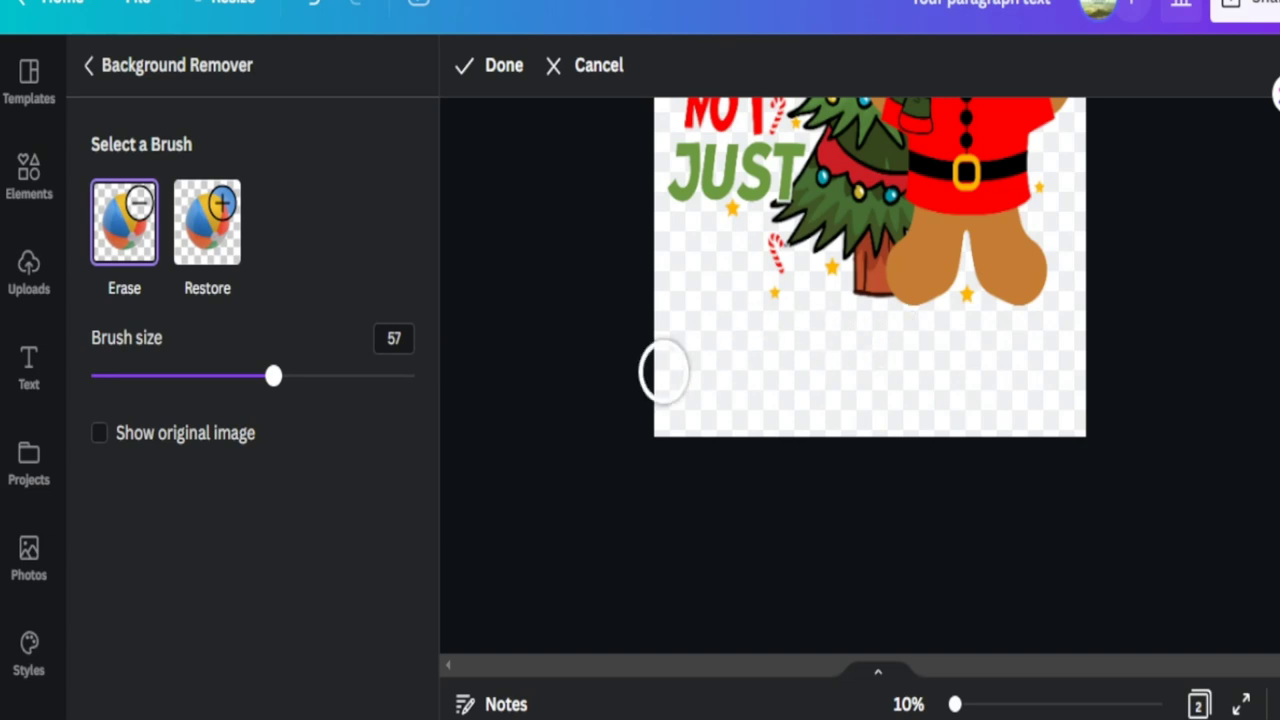
scroll(880, 420, "up", 5)
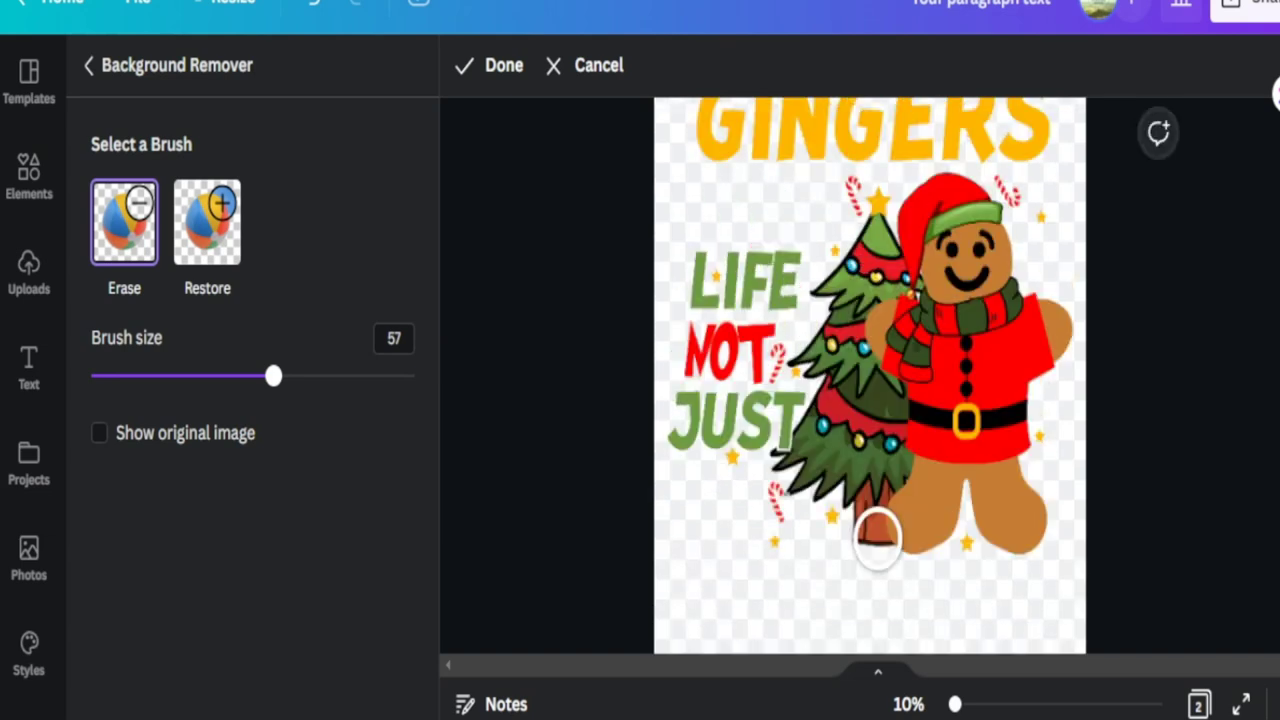
scroll(860, 400, "up", 3)
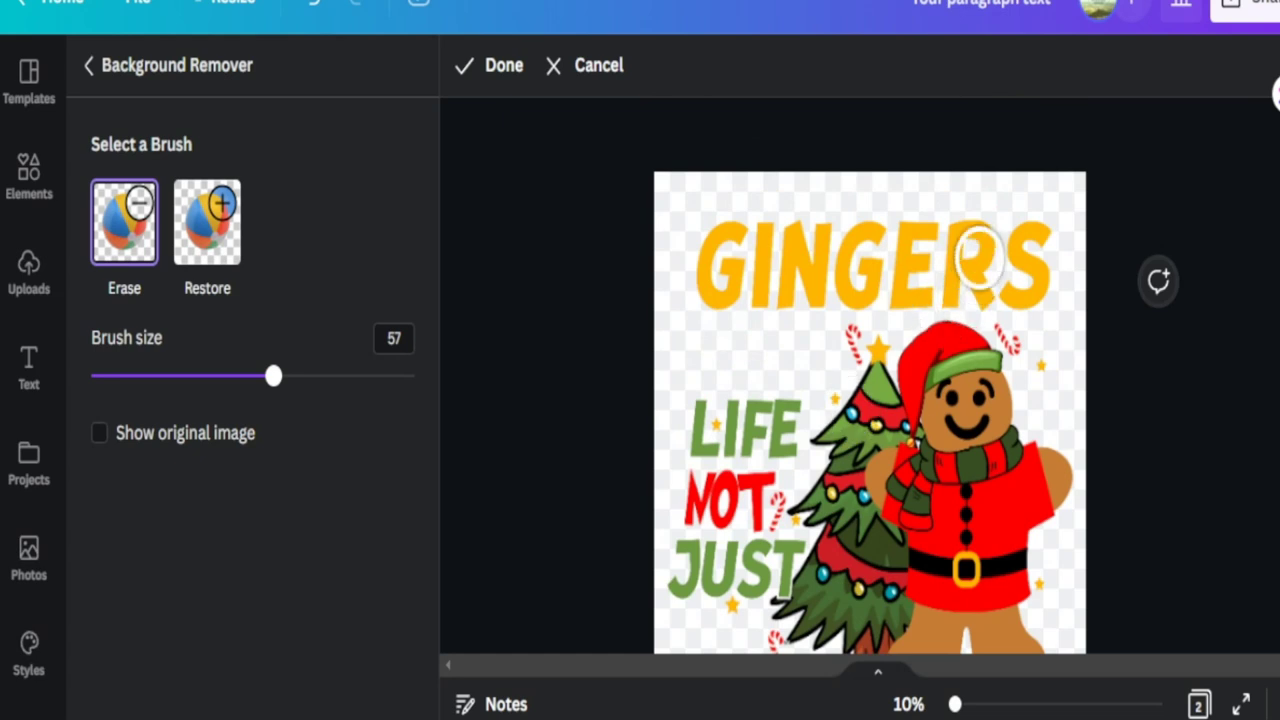
mouse_move(978, 255)
left_mouse_down()
mouse_move(986, 229)
mouse_move(700, 245)
left_mouse_up()
Step: Erase a stroke through the gingerbread man's face and paint it back with the Restore brush
left_click_drag(940, 263, 967, 472)
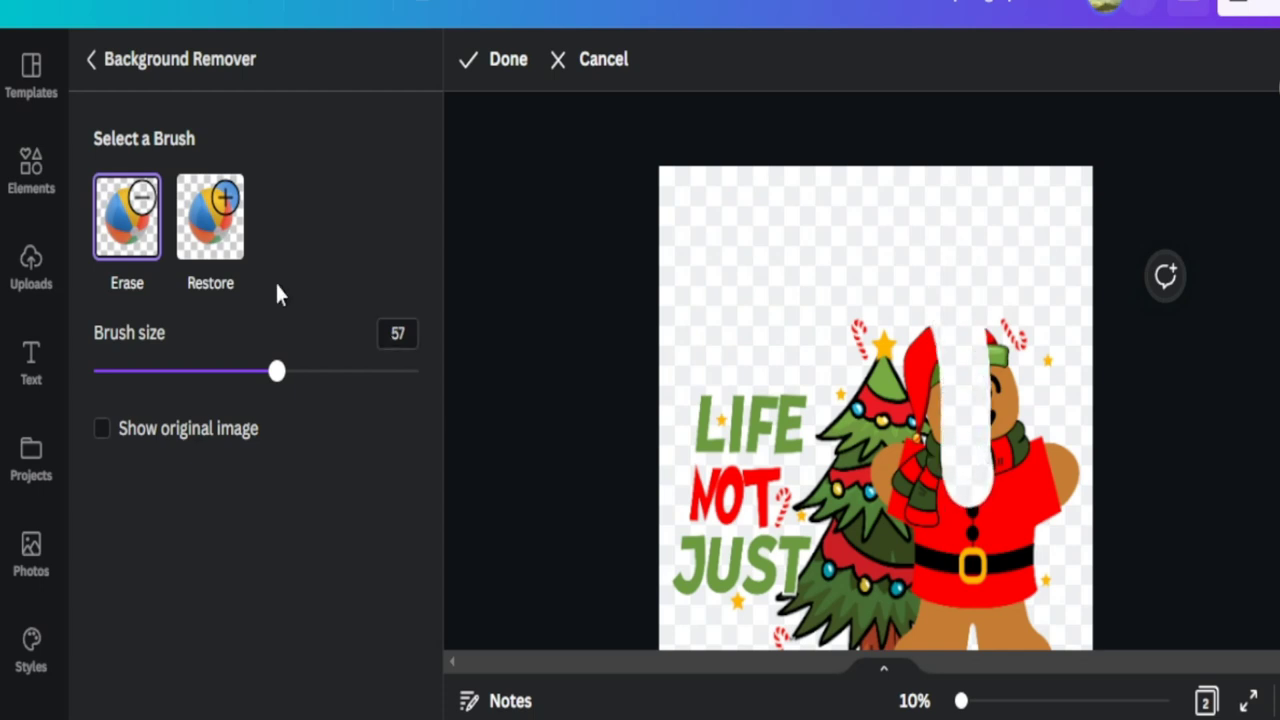
left_click(224, 256)
mouse_move(923, 514)
left_mouse_down()
mouse_move(982, 473)
mouse_move(958, 457)
mouse_move(950, 418)
mouse_move(989, 393)
mouse_move(951, 371)
mouse_move(973, 363)
mouse_move(957, 371)
mouse_move(947, 358)
mouse_move(970, 346)
mouse_move(940, 348)
left_mouse_up()
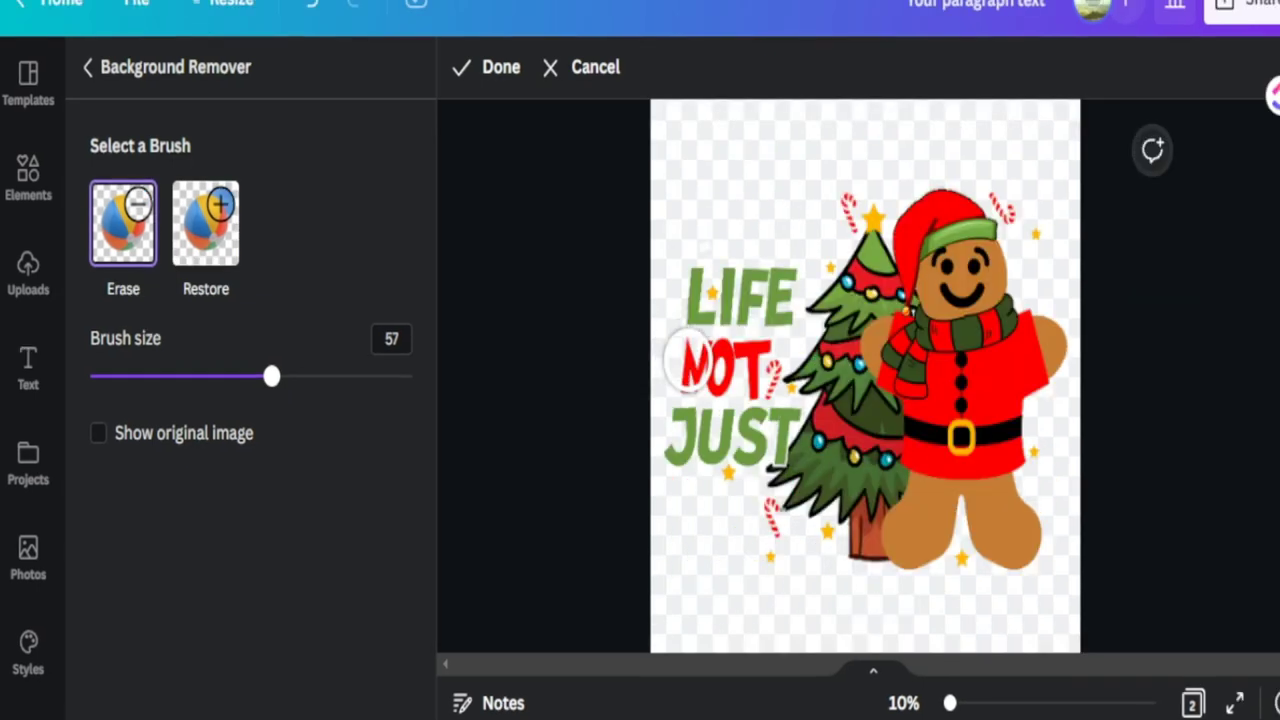
Step: Erase the words Life, Not and Just, using a smaller brush near the tree, and apply the background removal edits
mouse_move(771, 257)
left_mouse_down()
mouse_move(782, 312)
mouse_move(762, 278)
mouse_move(748, 312)
left_mouse_up()
left_click_drag(274, 377, 191, 376)
mouse_move(685, 262)
left_mouse_down()
mouse_move(696, 318)
mouse_move(724, 324)
mouse_move(736, 268)
mouse_move(733, 287)
mouse_move(727, 260)
mouse_move(698, 370)
mouse_move(677, 355)
mouse_move(725, 329)
mouse_move(693, 353)
mouse_move(695, 379)
mouse_move(666, 405)
mouse_move(672, 417)
mouse_move(697, 407)
mouse_move(664, 457)
mouse_move(692, 442)
mouse_move(732, 357)
mouse_move(761, 334)
mouse_move(714, 429)
left_mouse_up()
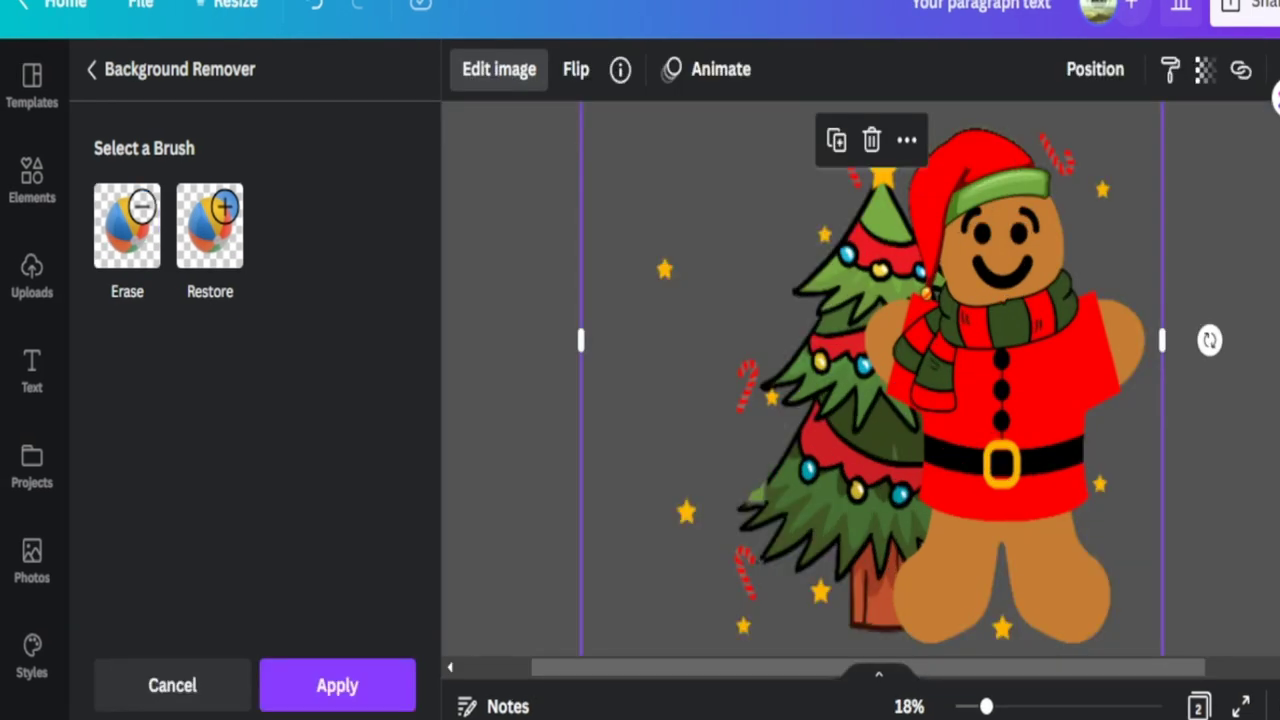
scroll(870, 380, "down", 3)
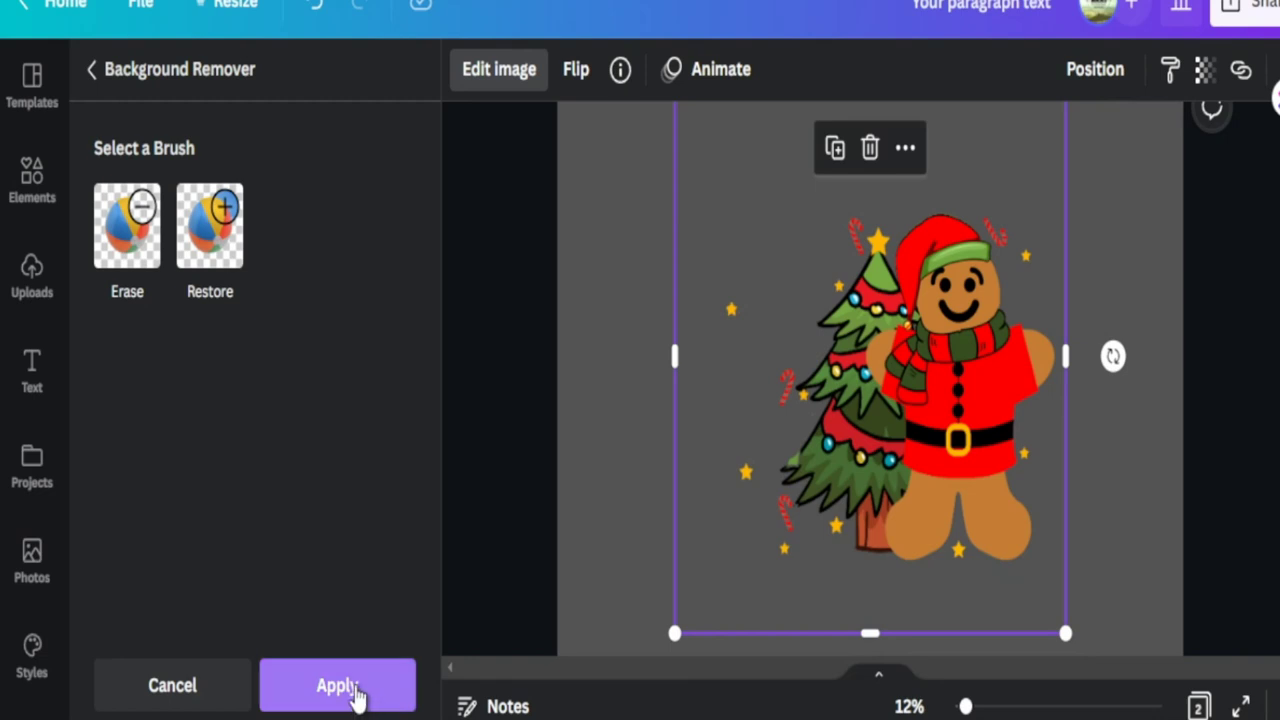
left_click(356, 690)
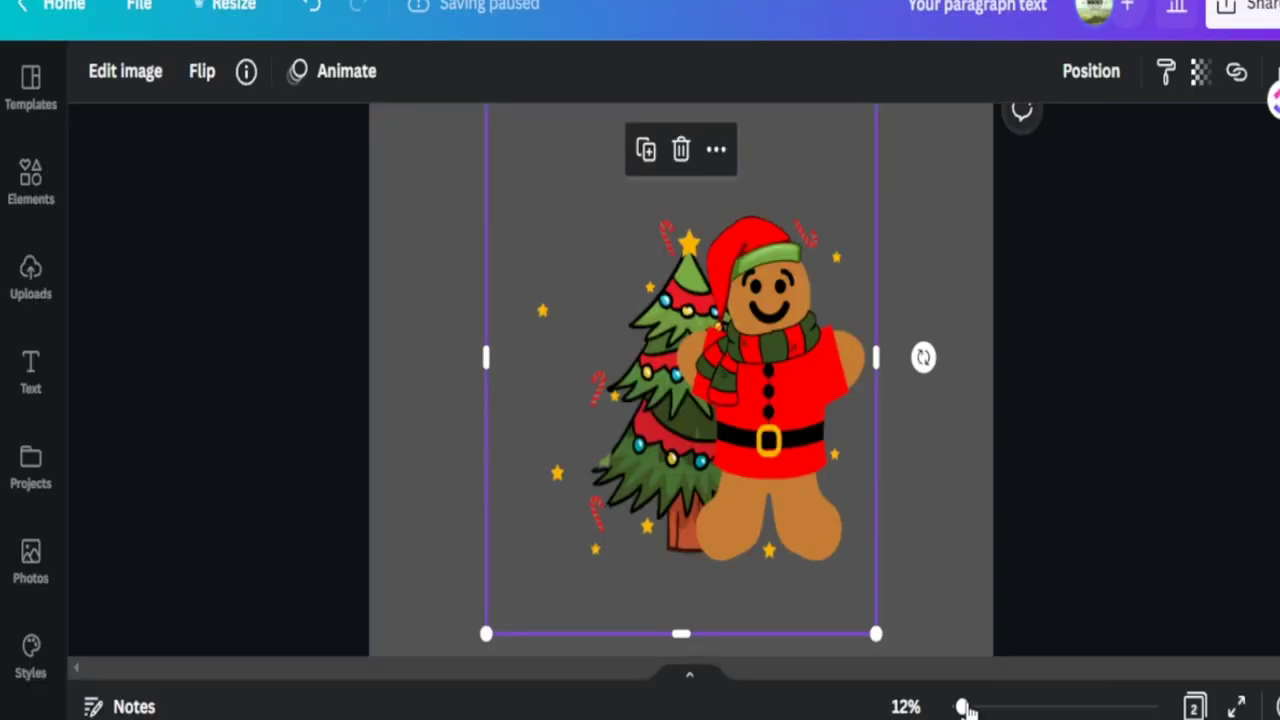
Step: Enlarge and reposition the complete Gingers graphic on page 2, and return to the edited artwork on page 1
left_click_drag(962, 707, 951, 708)
left_click(830, 394)
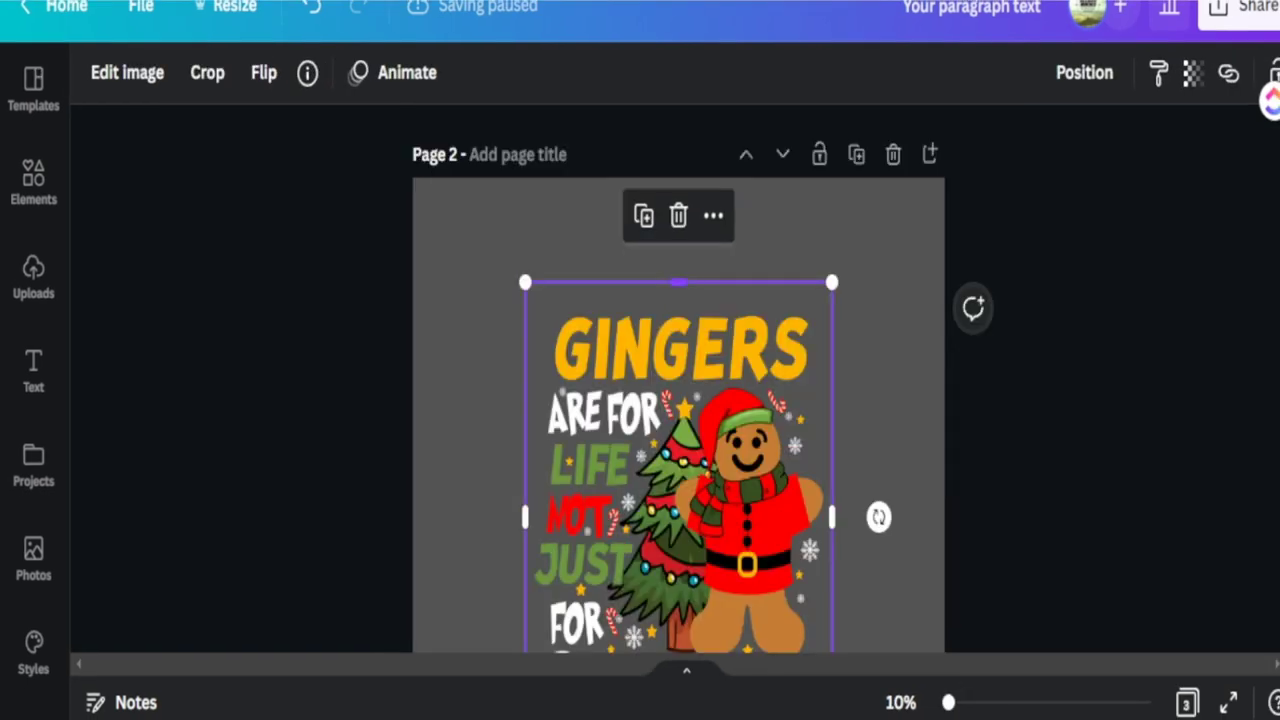
left_click_drag(525, 282, 485, 238)
scroll(595, 478, "down", 2)
left_click_drag(597, 478, 624, 471)
scroll(916, 570, "up", 5)
scroll(916, 570, "up", 2)
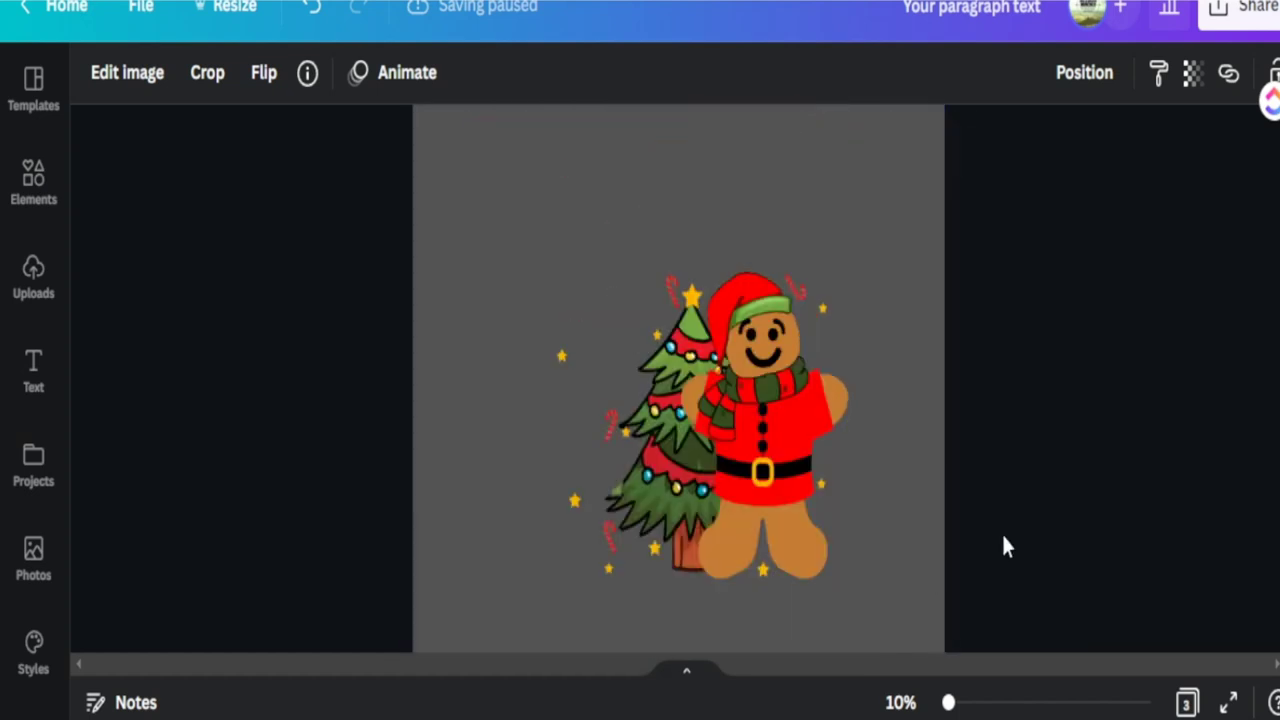
left_click_drag(683, 520, 683, 390)
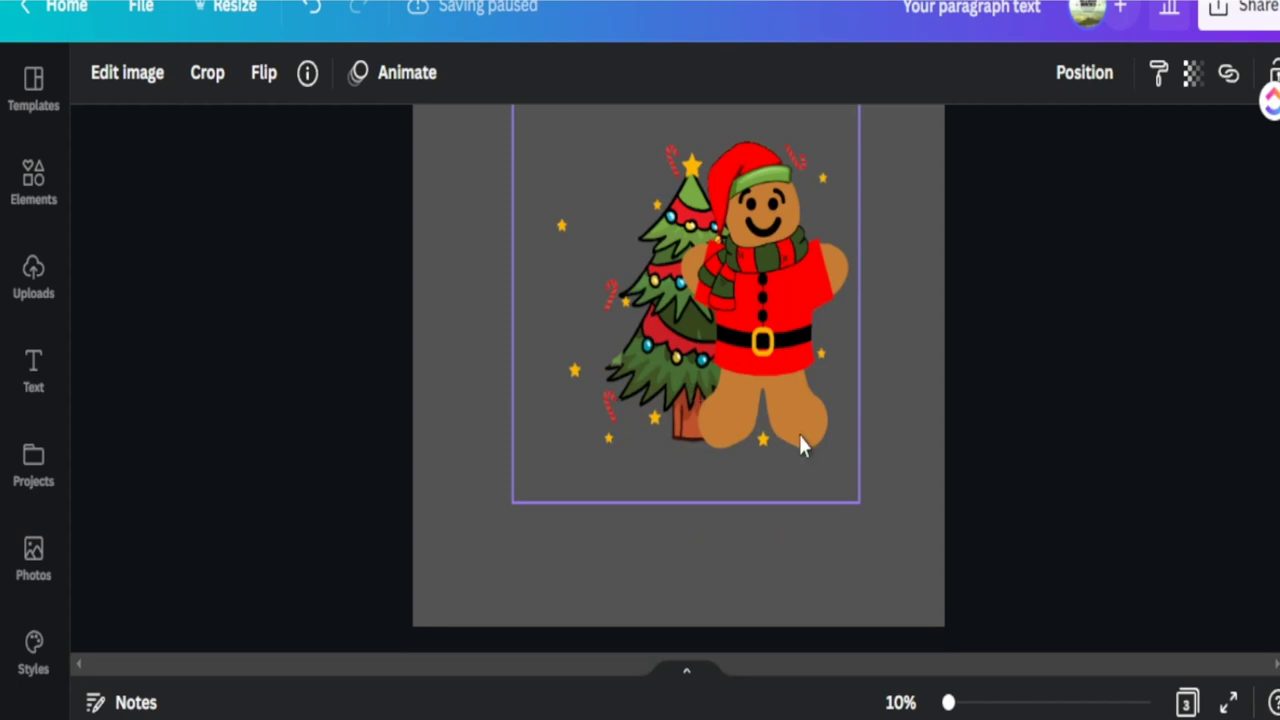
scroll(798, 432, "up", 2)
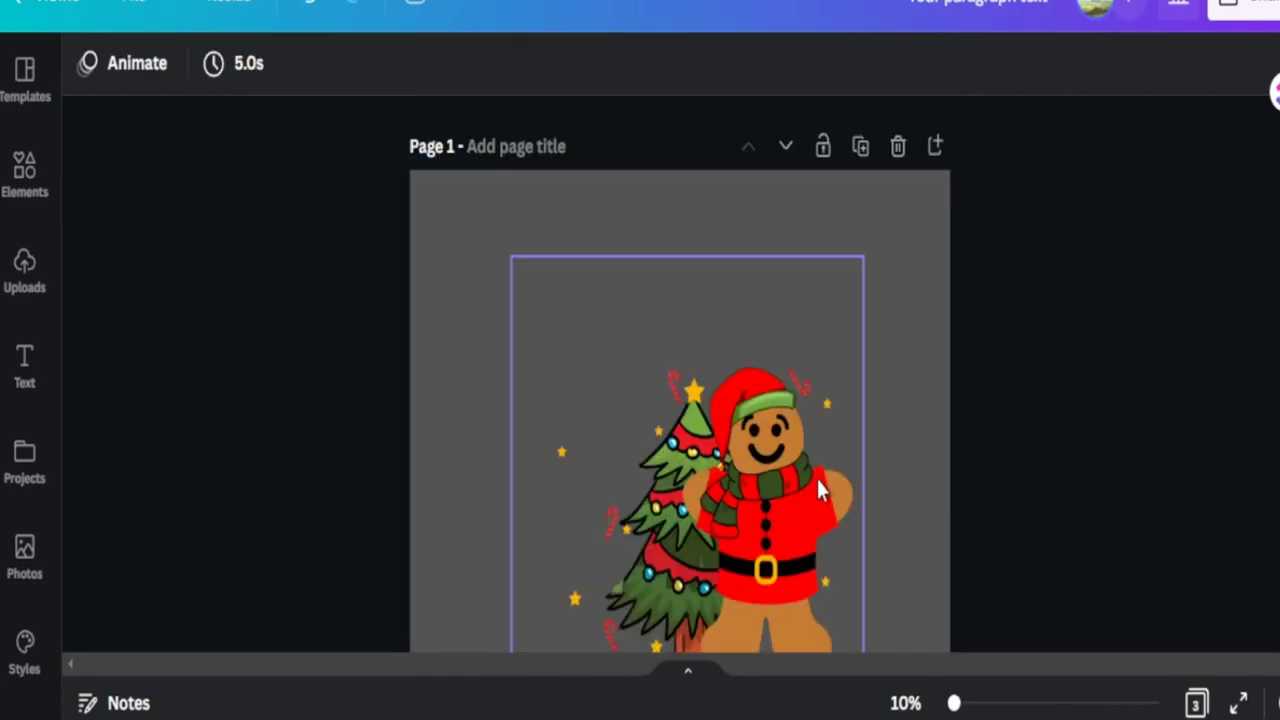
scroll(816, 476, "down", 1)
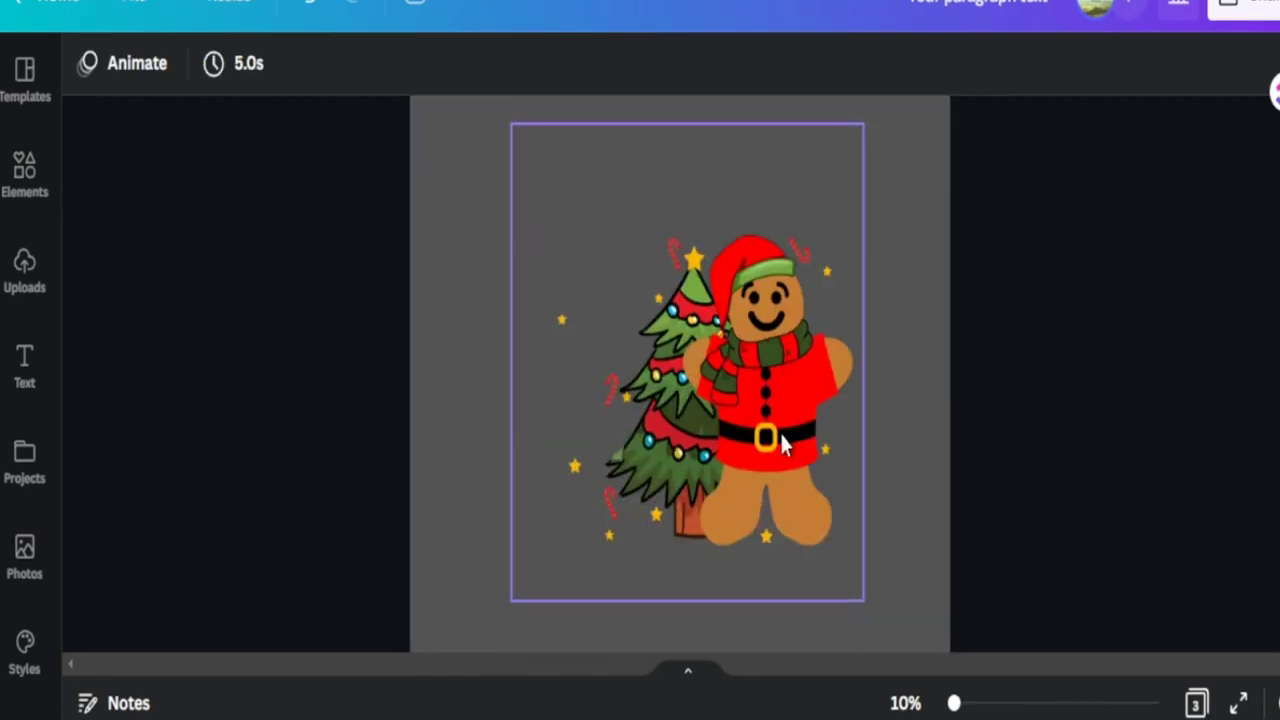
left_click(905, 612)
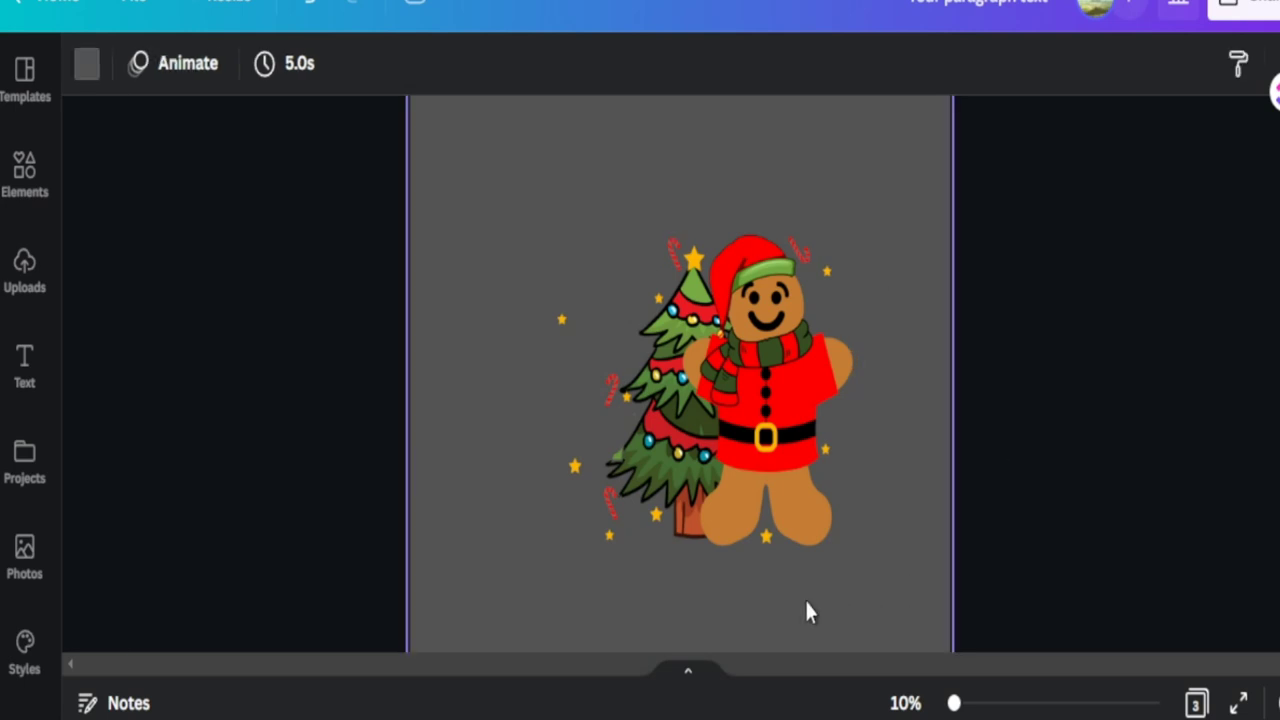
Step: Compare the customised 1st Grade Teachers design on page 2 with the original Gingers graphic on page 3
left_click(771, 531)
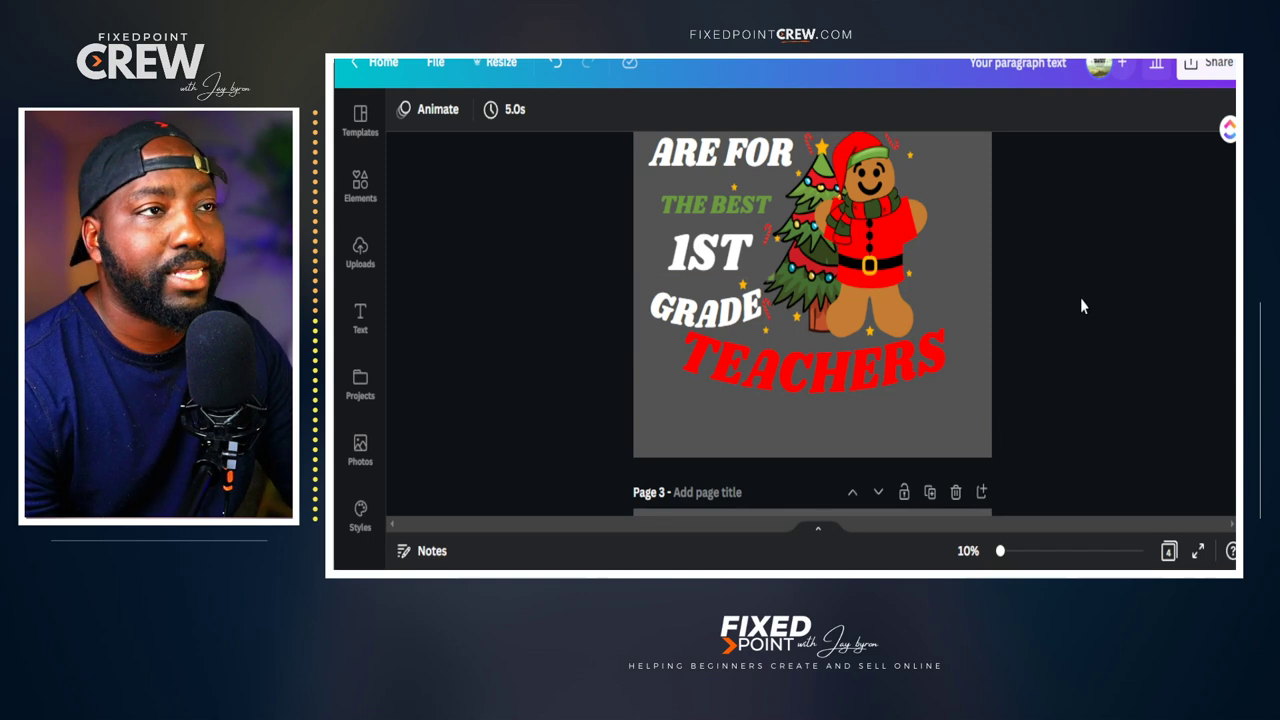
scroll(1072, 305, "up", 3)
scroll(1097, 372, "down", 1)
scroll(1097, 372, "down", 1)
scroll(1098, 369, "down", 2)
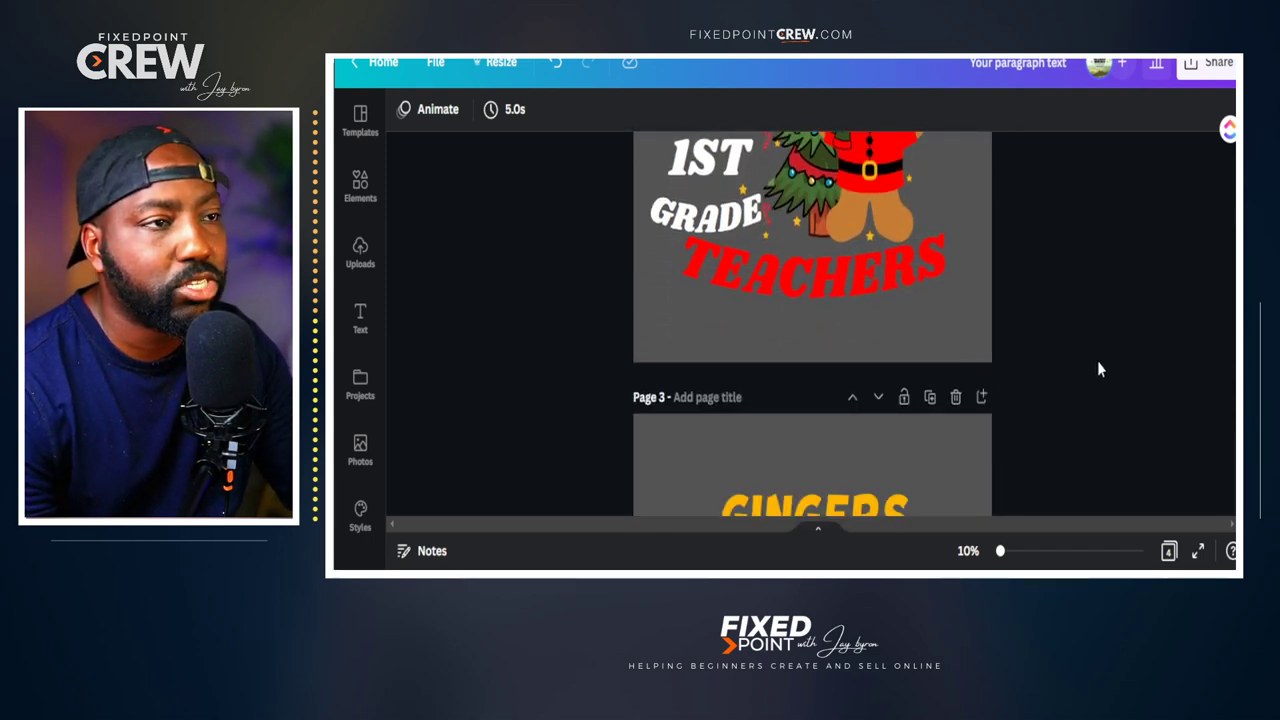
scroll(1097, 361, "down", 4)
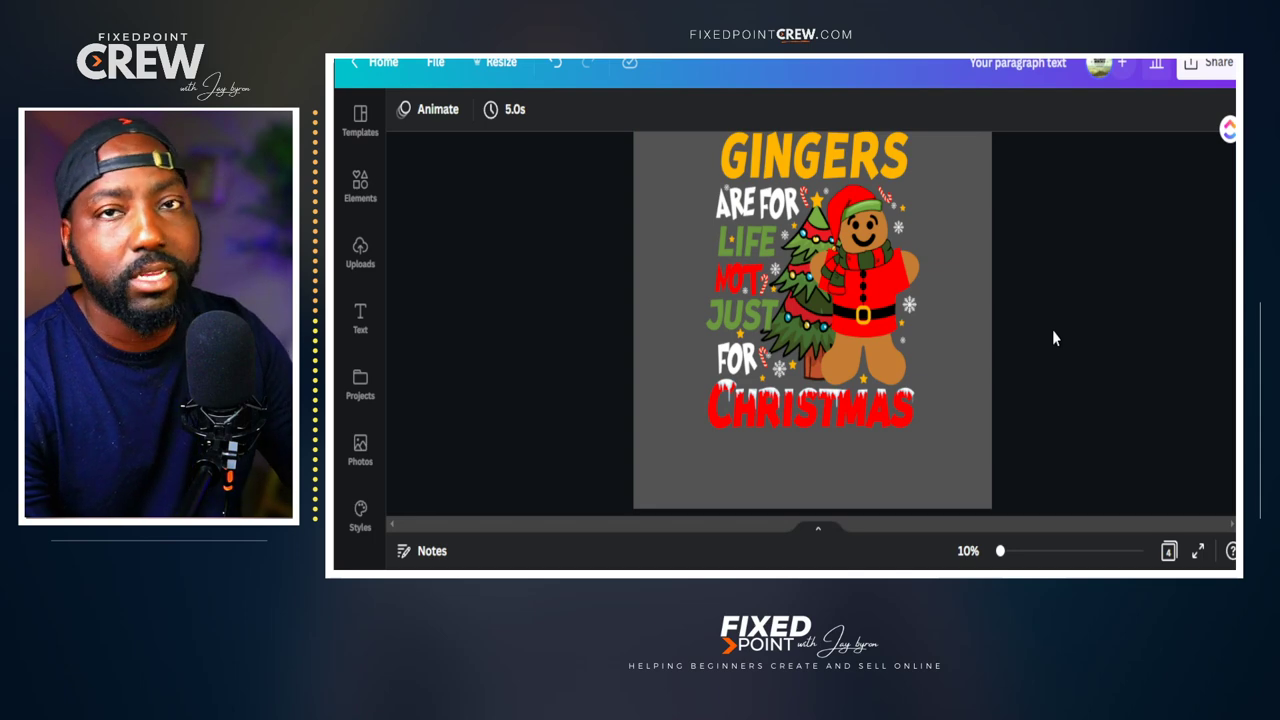
scroll(1053, 329, "up", 4)
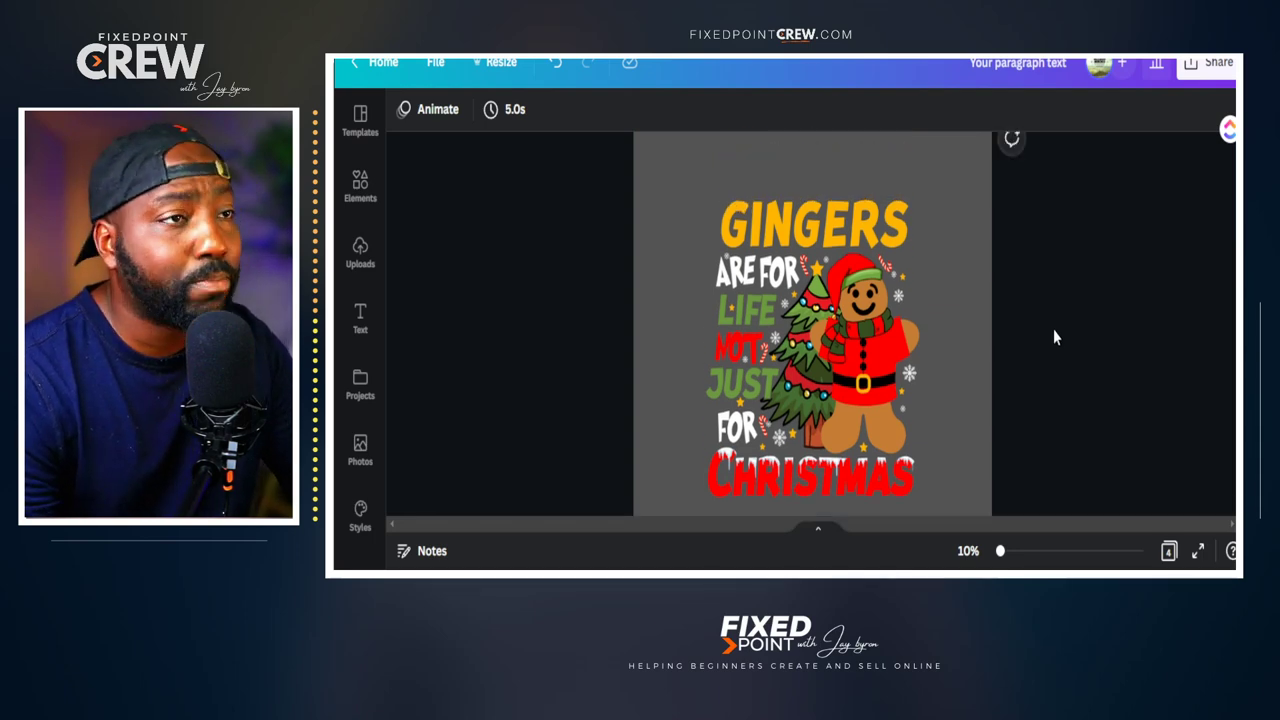
scroll(1053, 330, "up", 2)
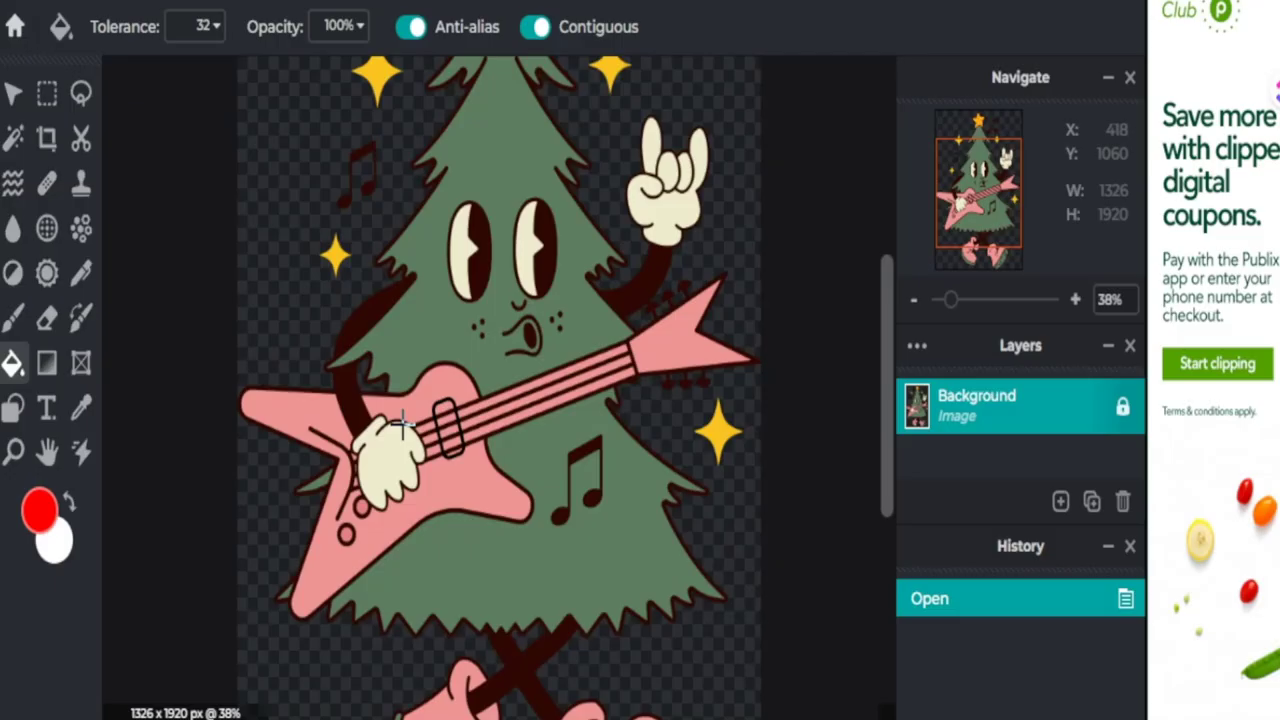
Step: Switch to Pixlr and use the Fill tool to recolour the Christmas tree's guitar body red and the tree green
scroll(395, 426, "up", 2)
left_click(198, 403)
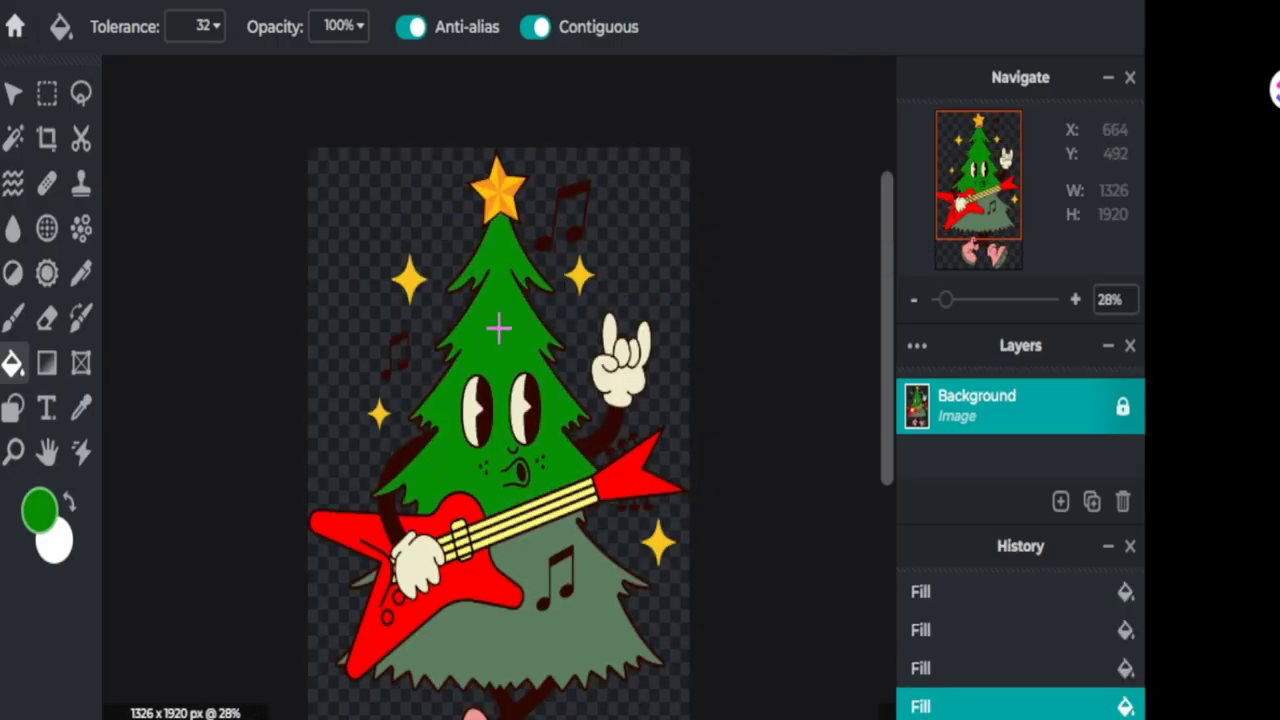
left_click(498, 328)
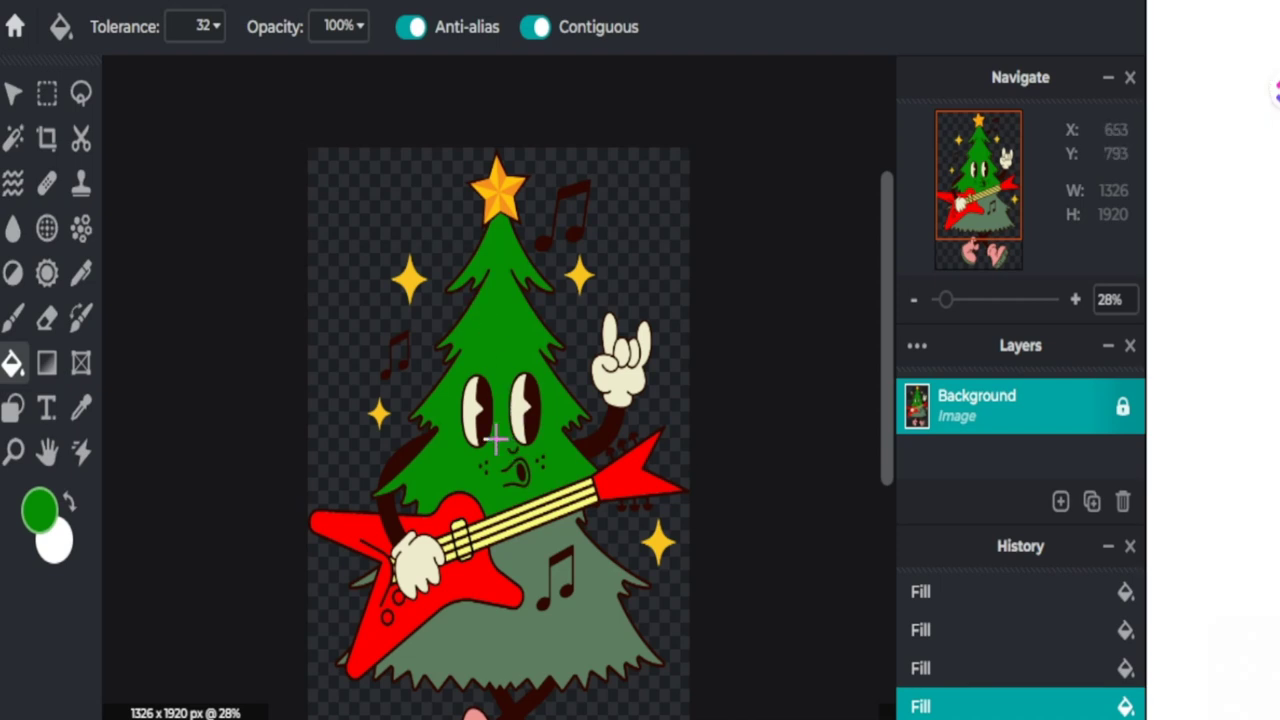
left_click(513, 636)
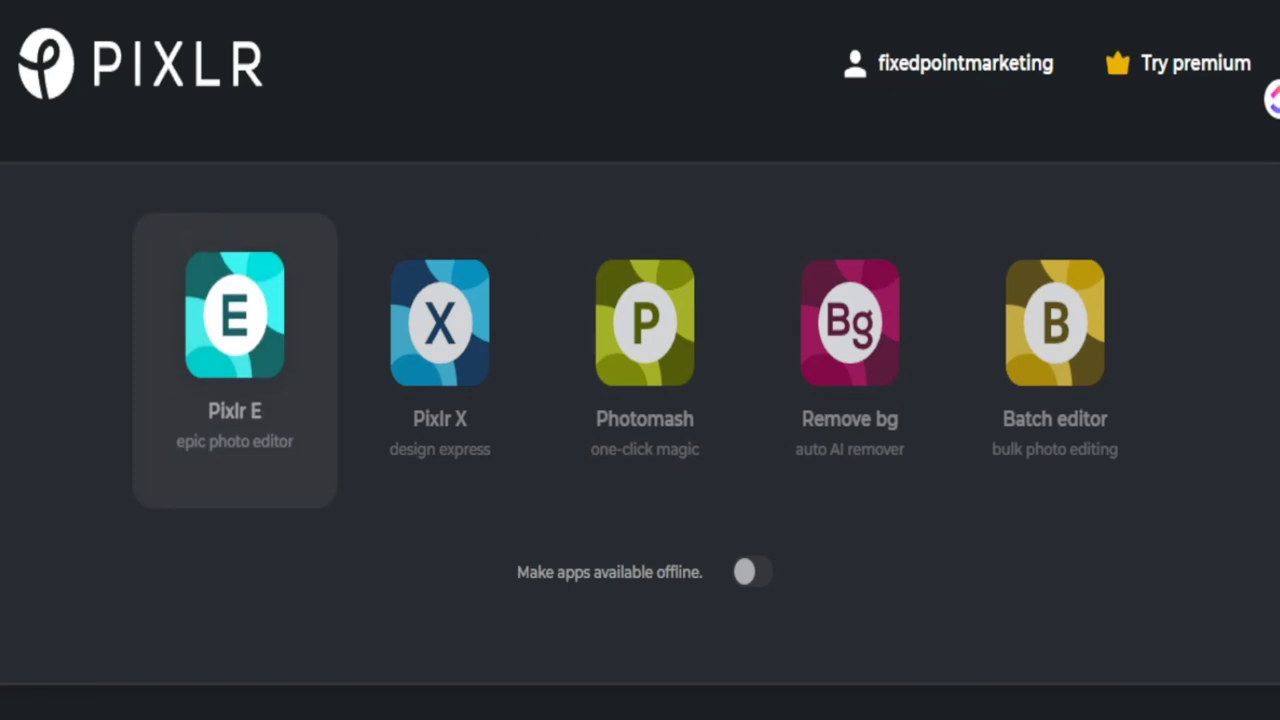
Step: Open the guitar-playing Christmas tree image in Pixlr E, pre-resized to Full HD at 1326 x 1920 px
left_click(240, 343)
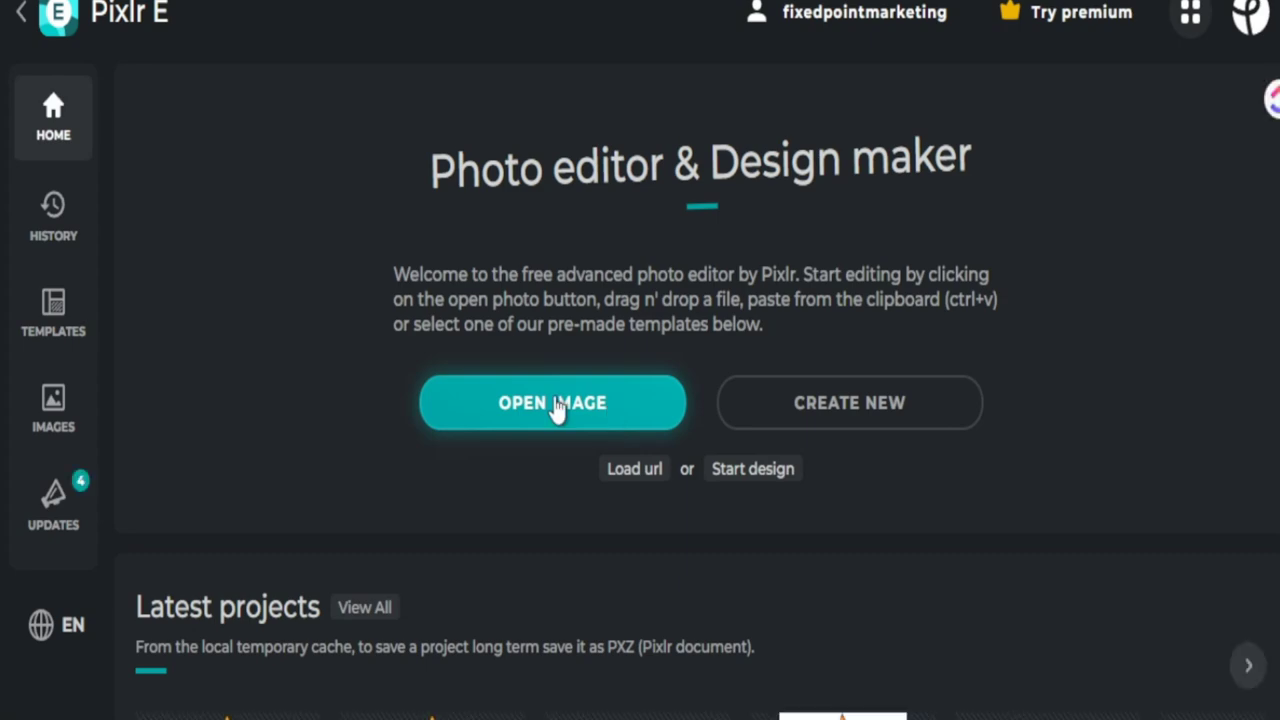
left_click(556, 410)
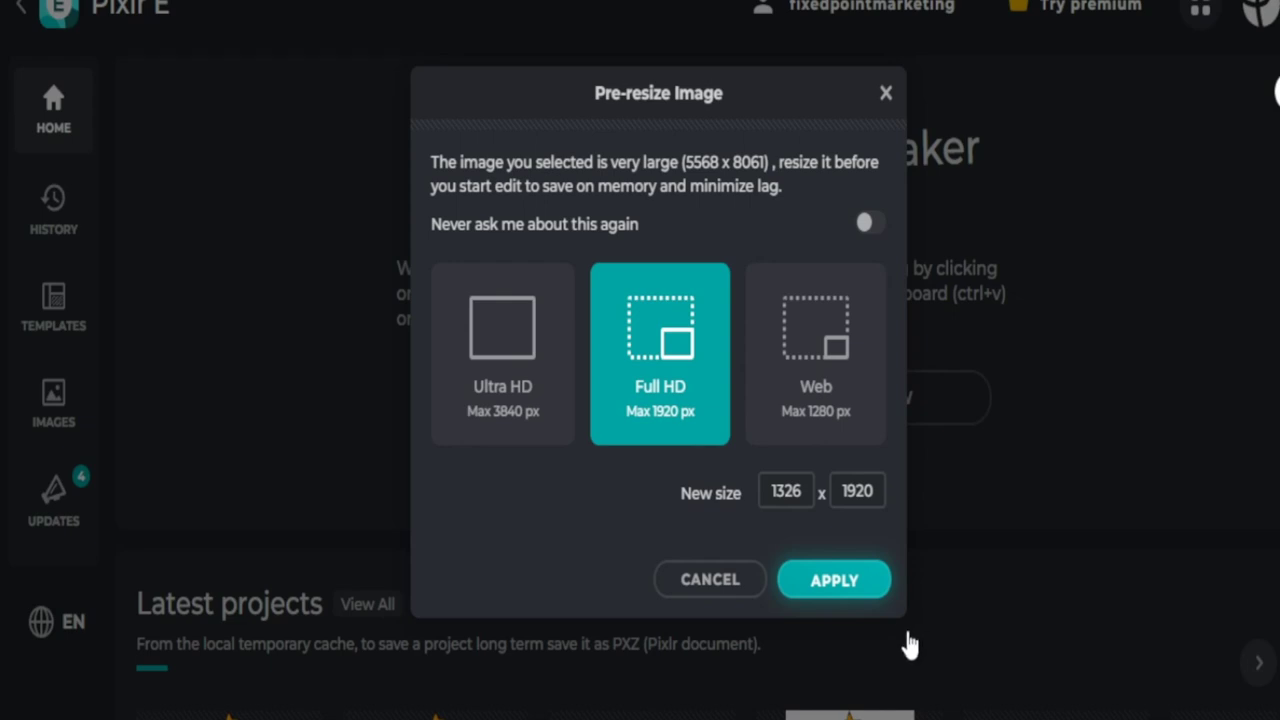
left_click(834, 580)
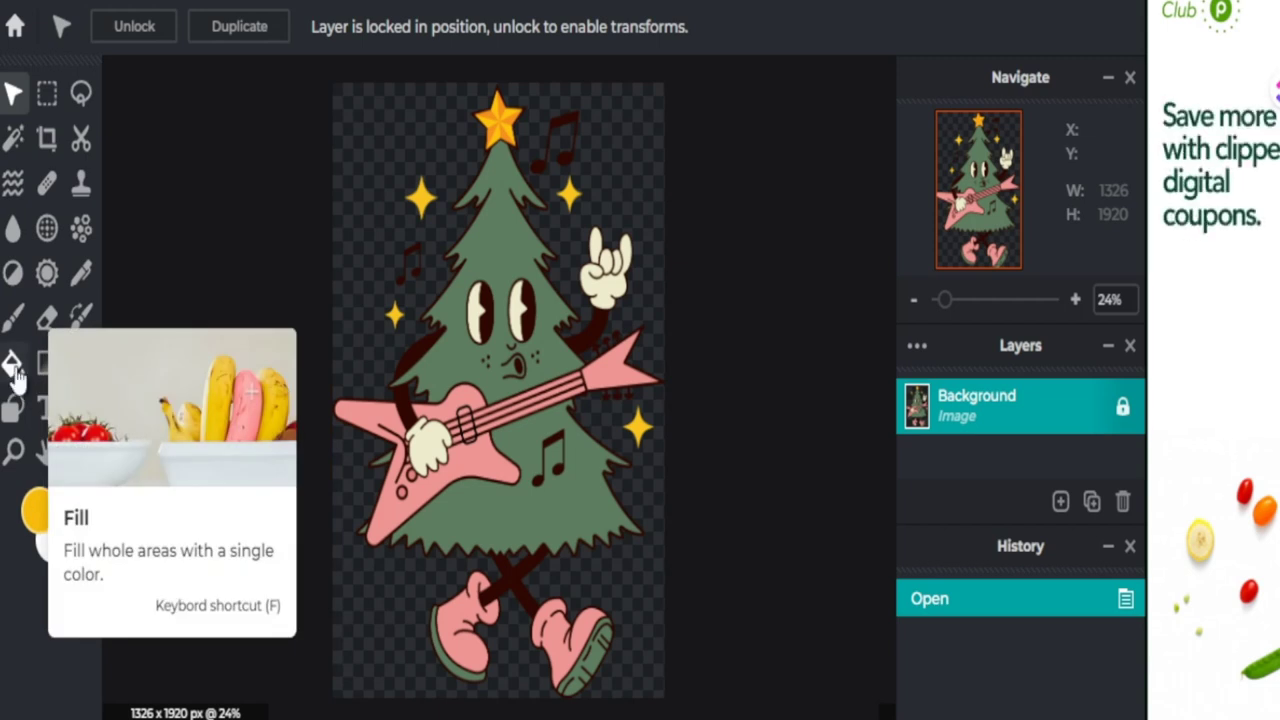
Step: Activate the Fill tool and set the foreground colour to the preset red swatch
left_click(13, 364)
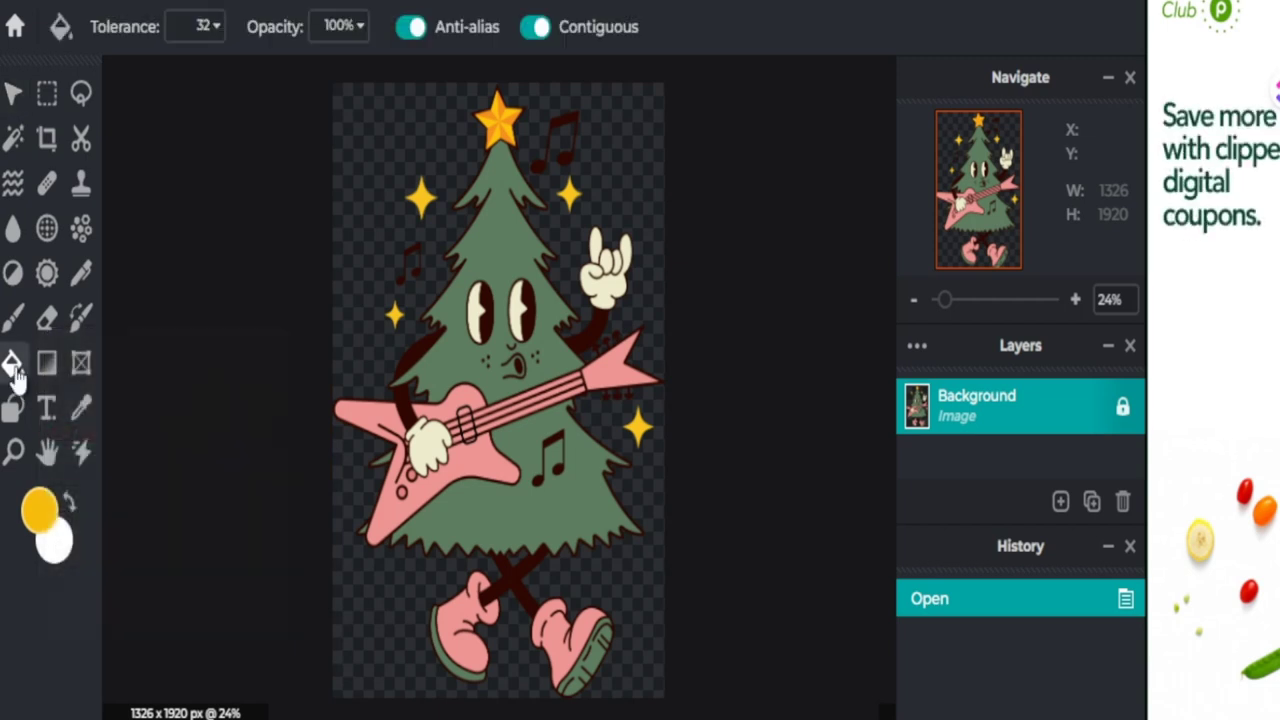
left_click(40, 512)
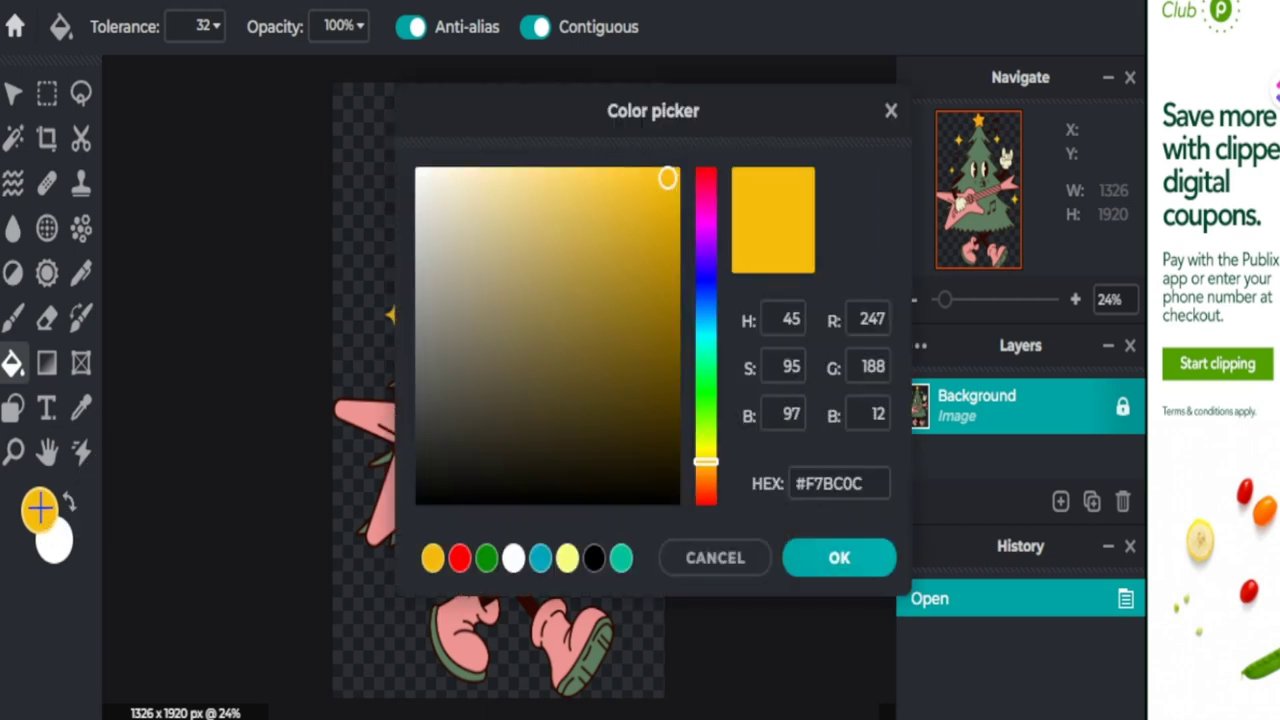
left_click(711, 565)
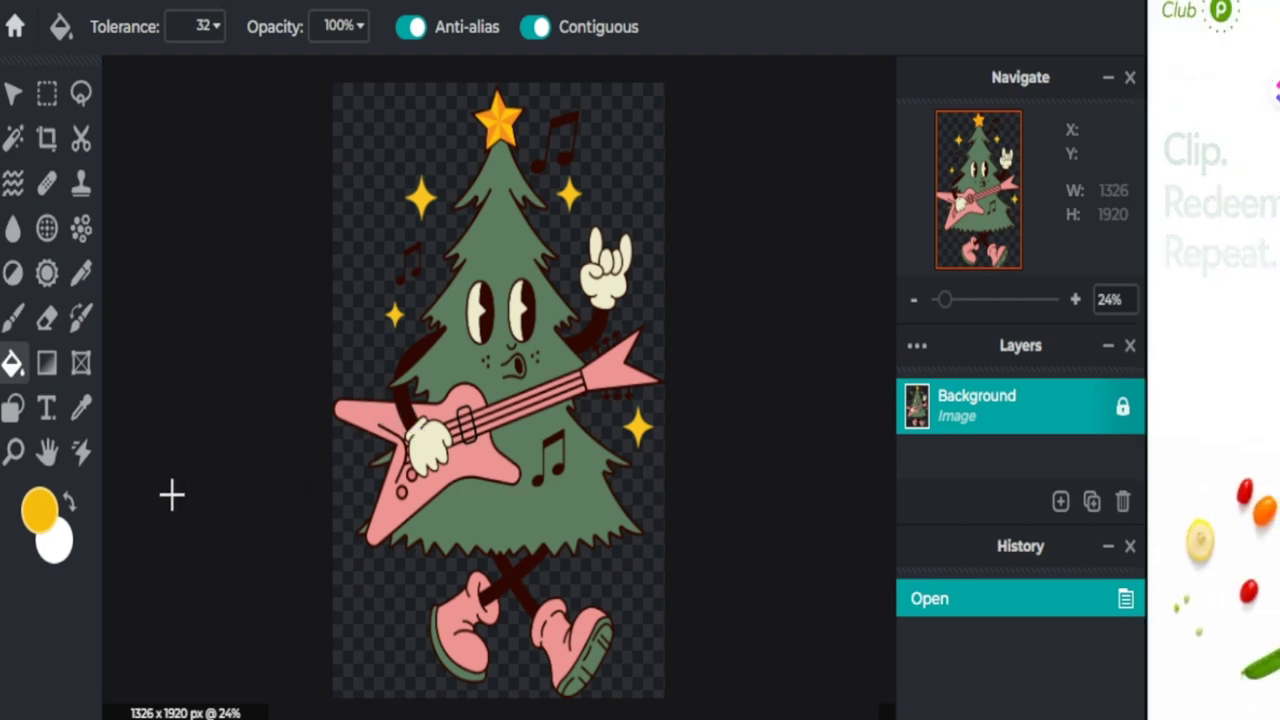
left_click(40, 514)
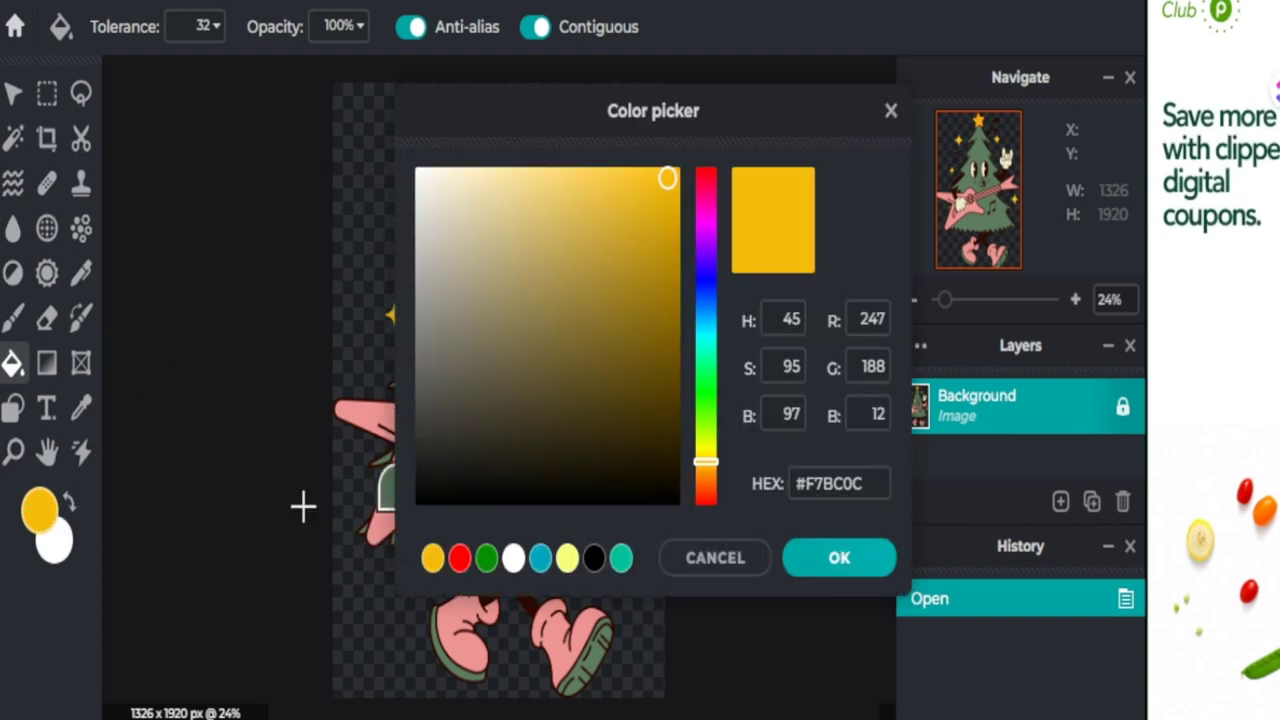
left_click(459, 558)
left_click(793, 562)
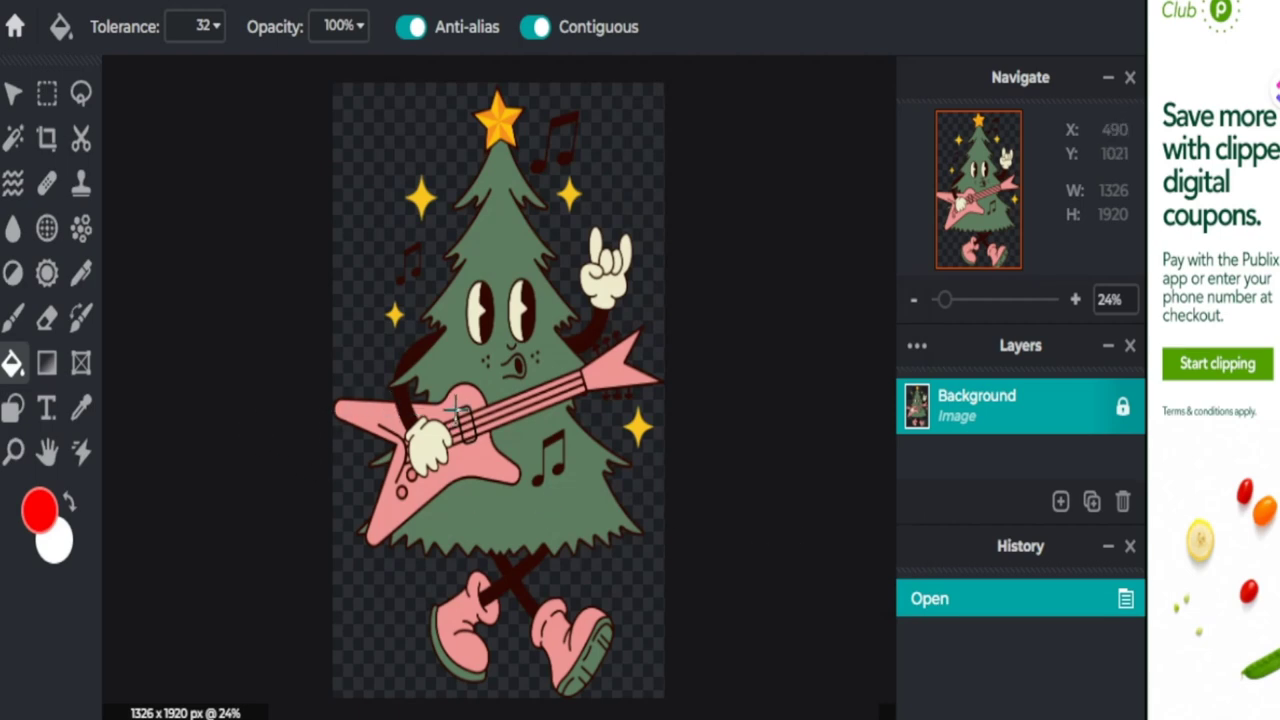
Step: Fill the guitar's main body and its pink upper section above the strings with red
scroll(404, 421, "up", 1)
scroll(404, 421, "up", 2)
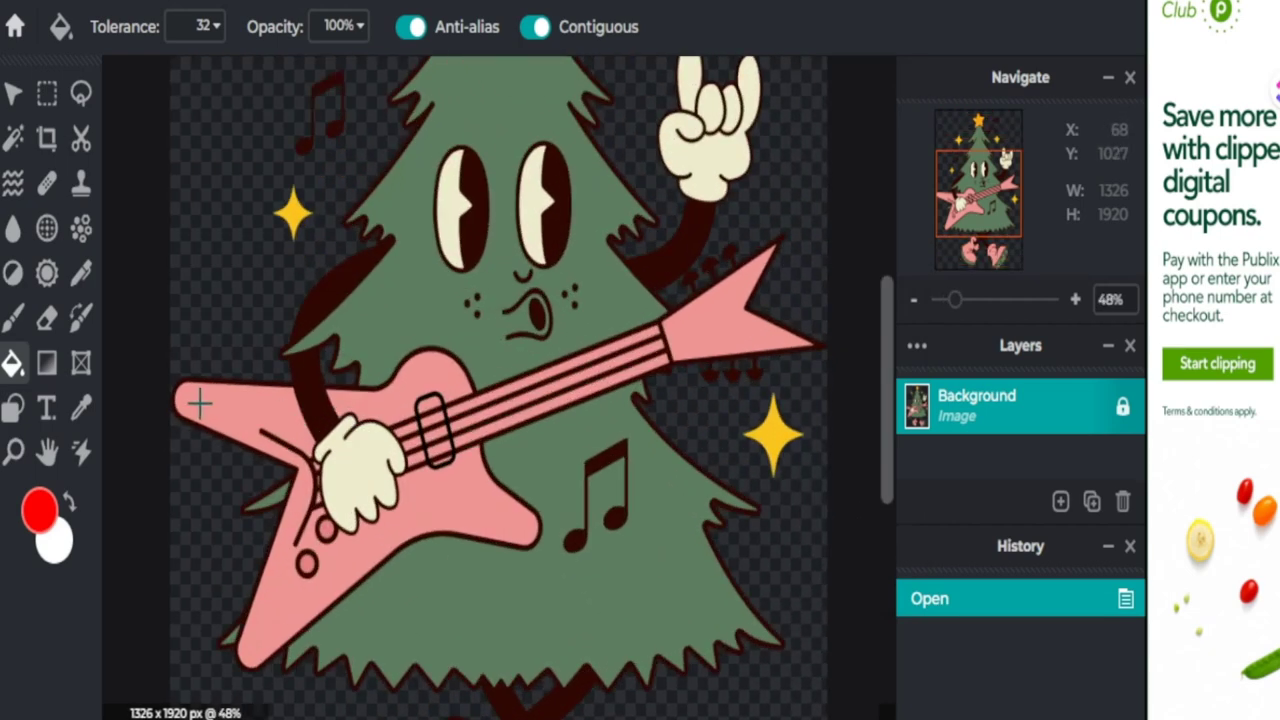
left_click(198, 404)
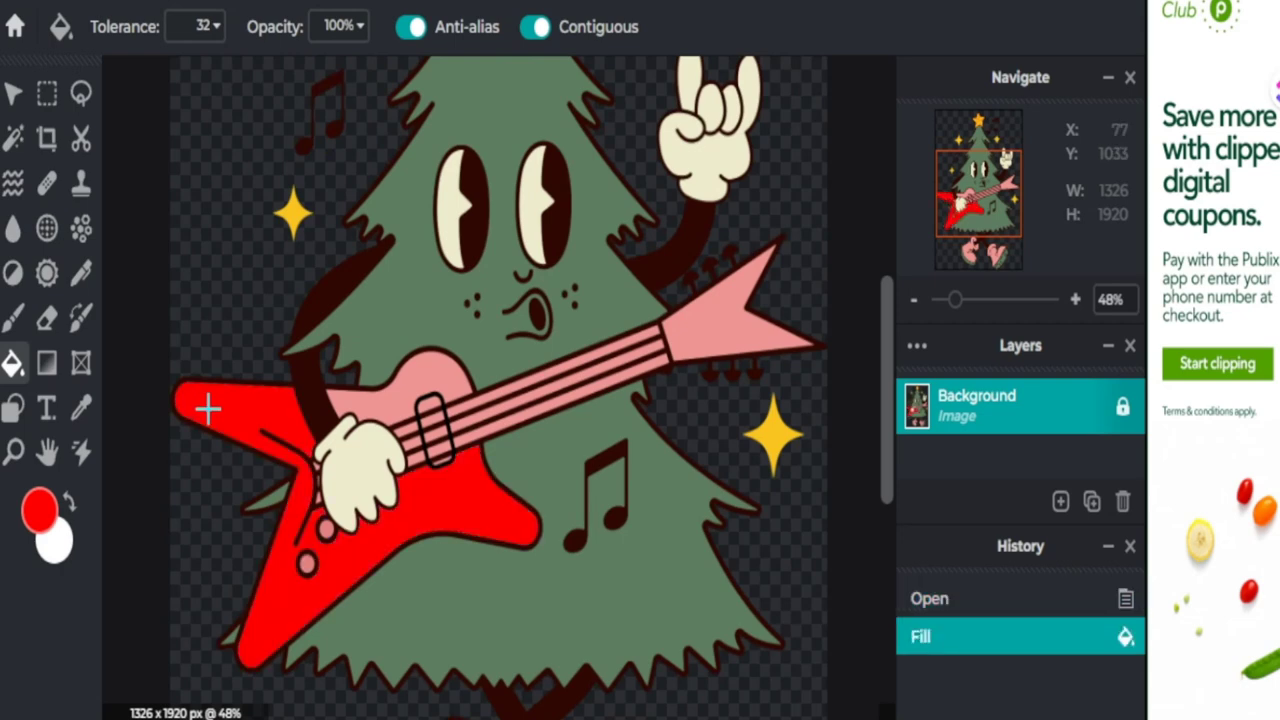
scroll(271, 437, "up", 2)
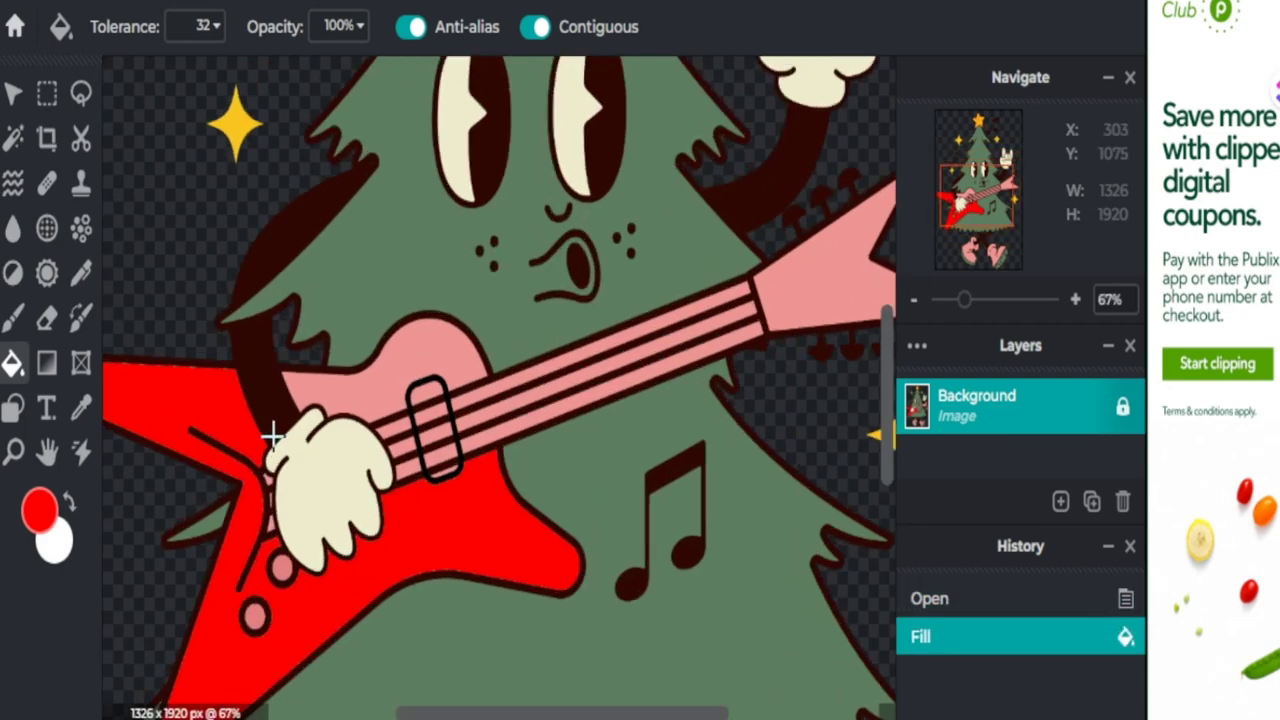
left_click(391, 360)
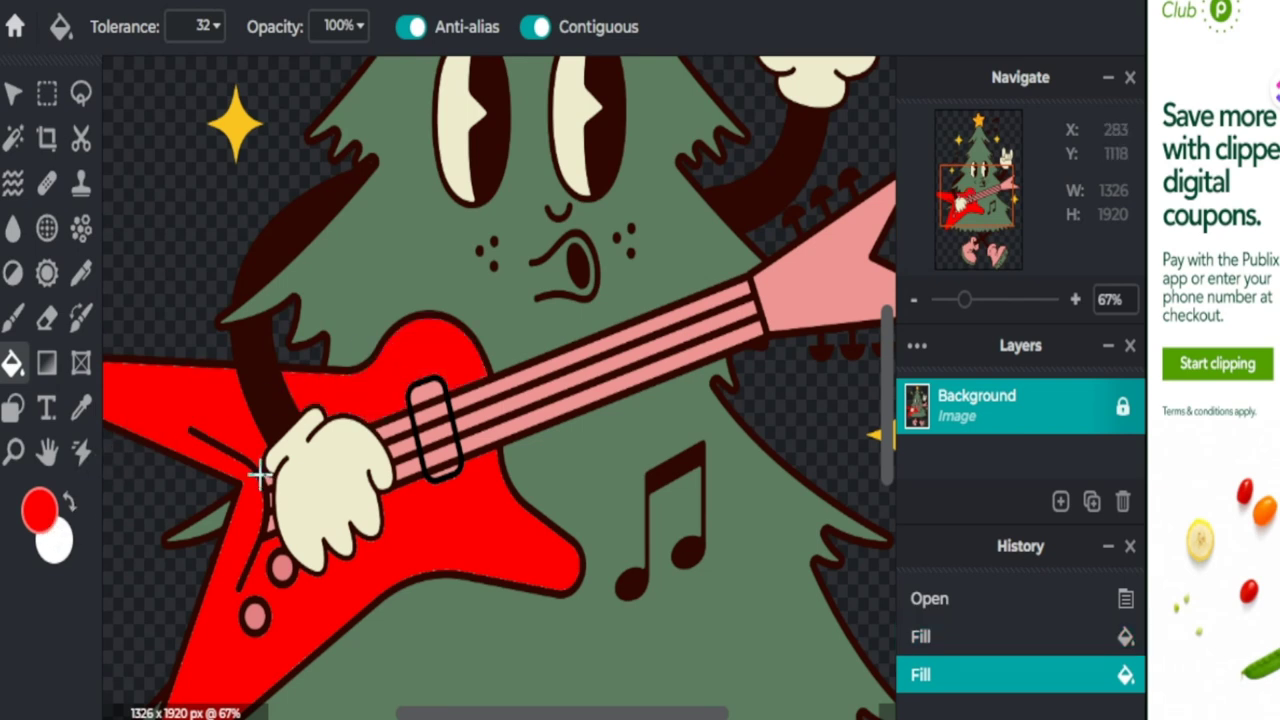
Step: Fill the inside of the guitar's lower round knob with red
scroll(240, 495, "up", 5)
scroll(248, 521, "up", 1)
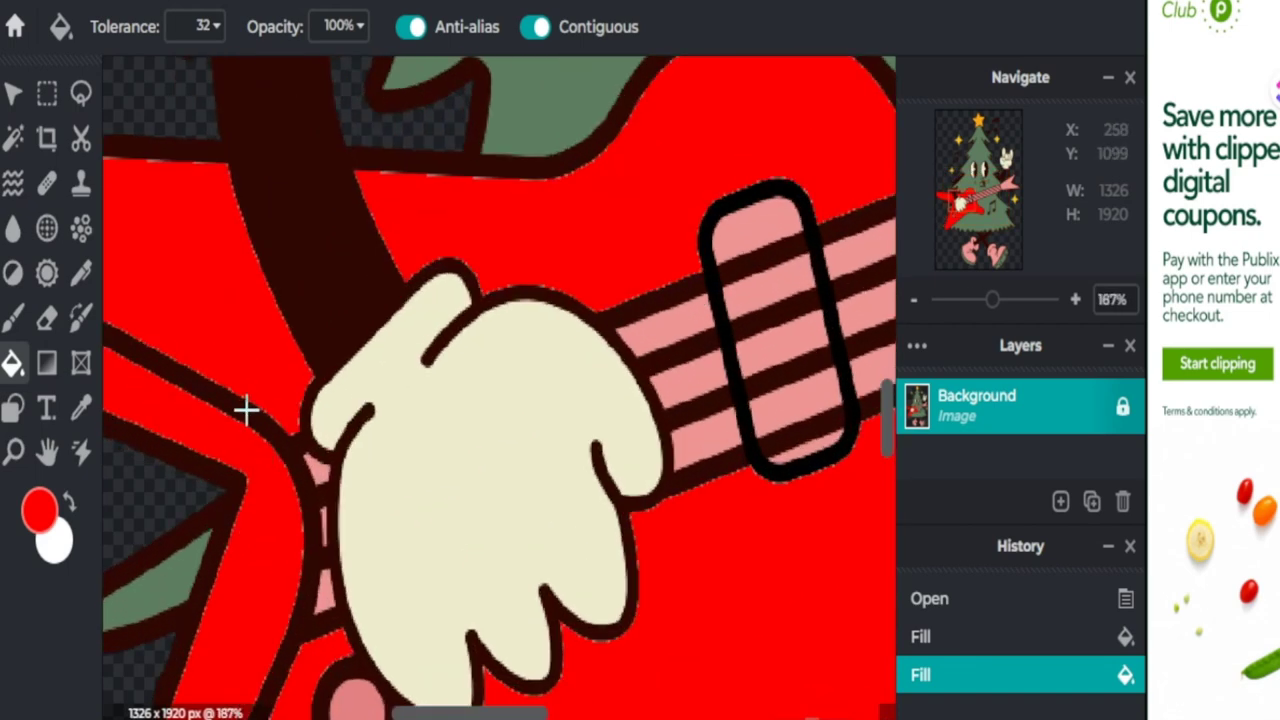
scroll(245, 410, "down", 4)
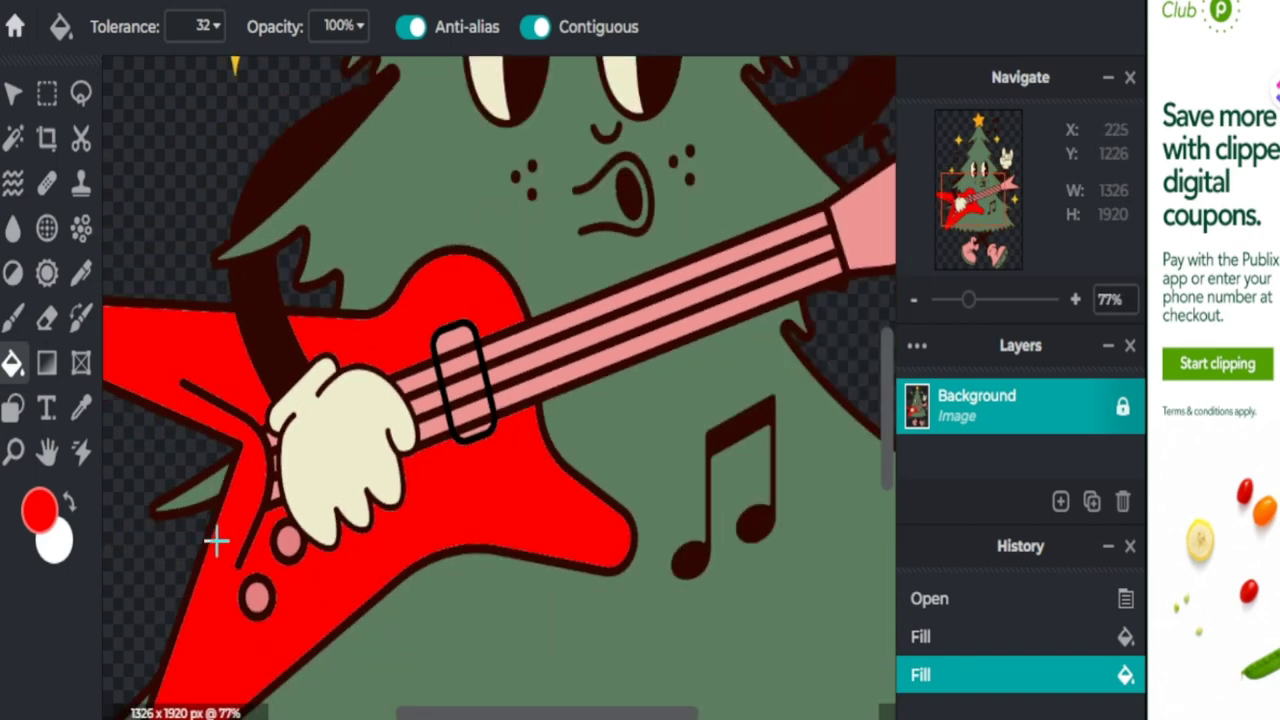
scroll(463, 571, "up", 1)
scroll(405, 555, "up", 2)
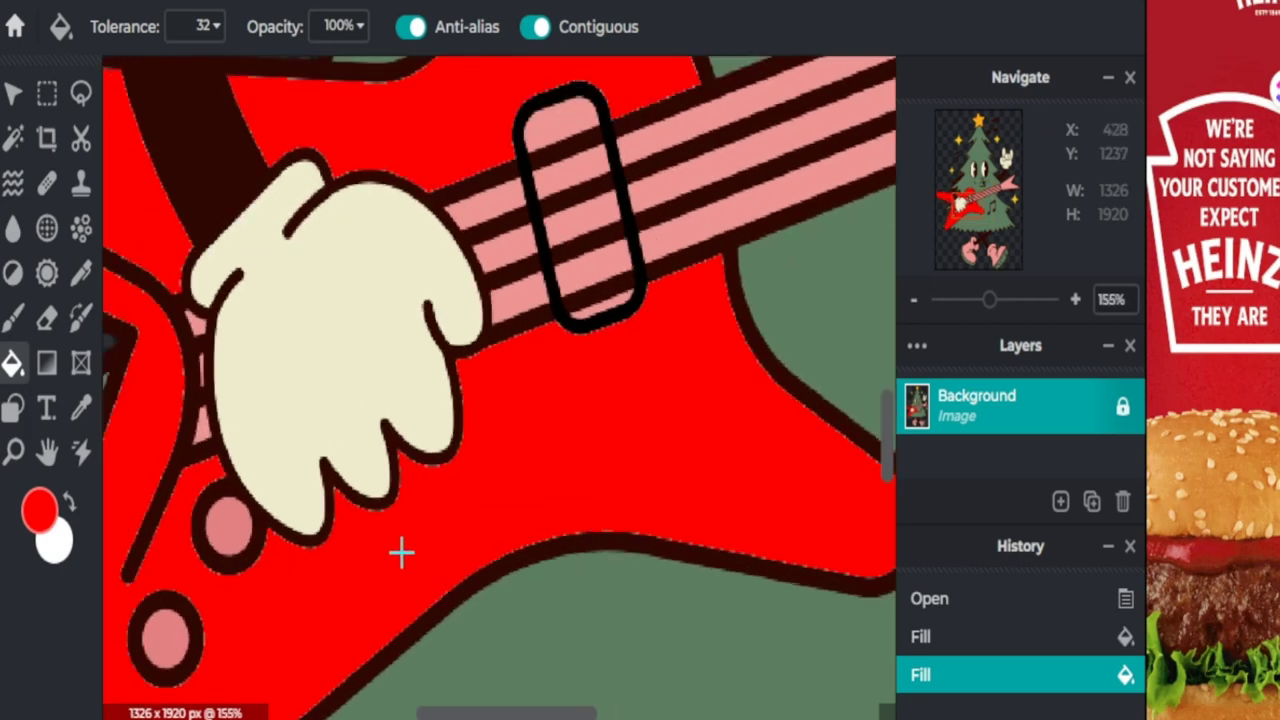
scroll(405, 555, "down", 5)
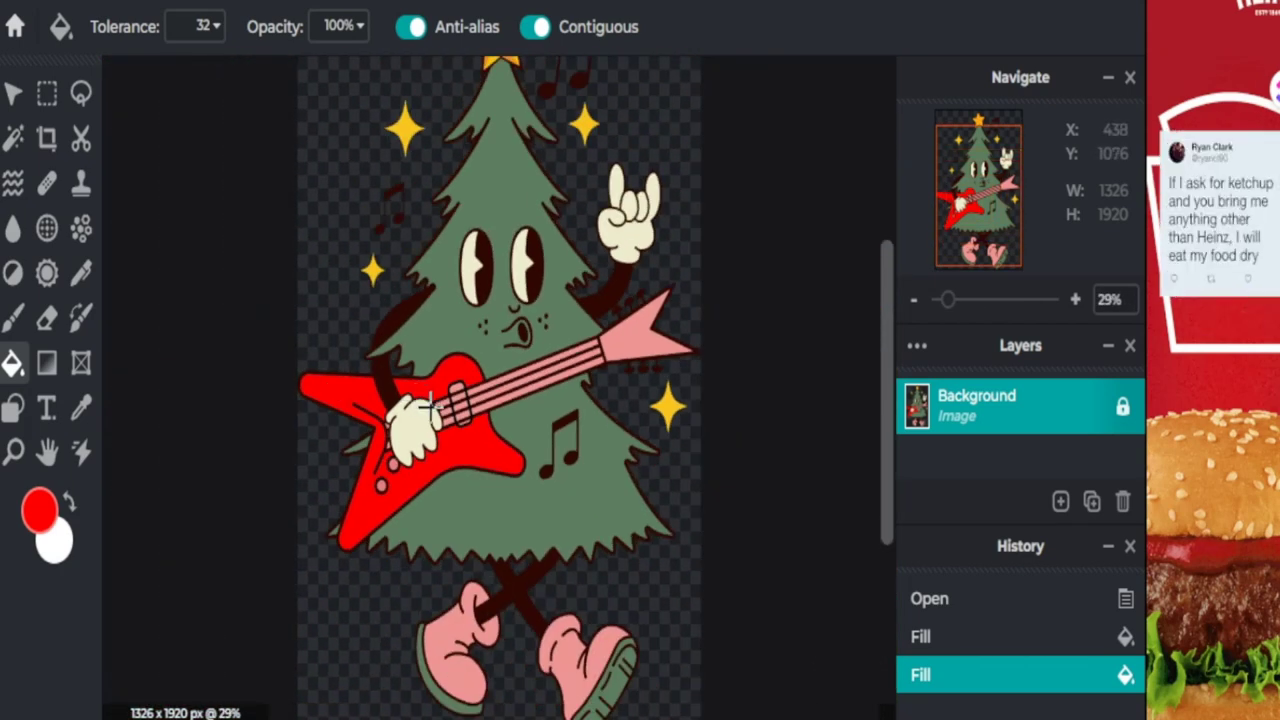
scroll(372, 487, "up", 1)
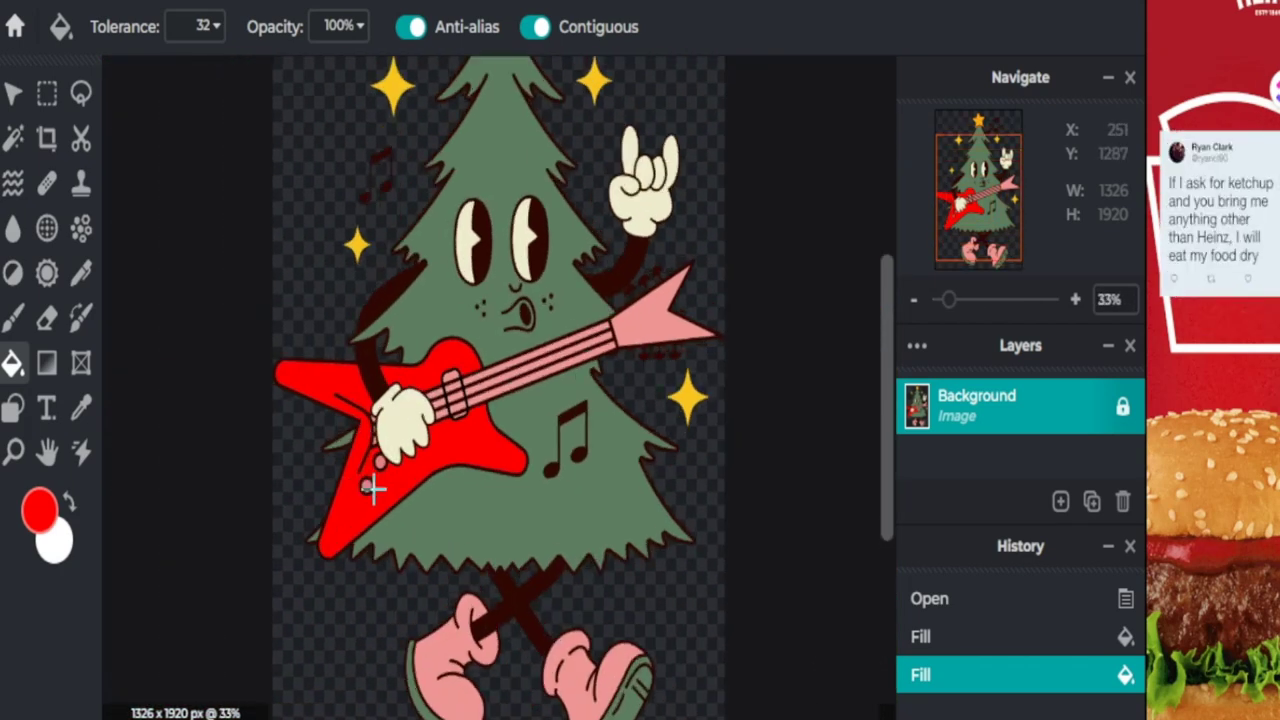
scroll(372, 487, "up", 5)
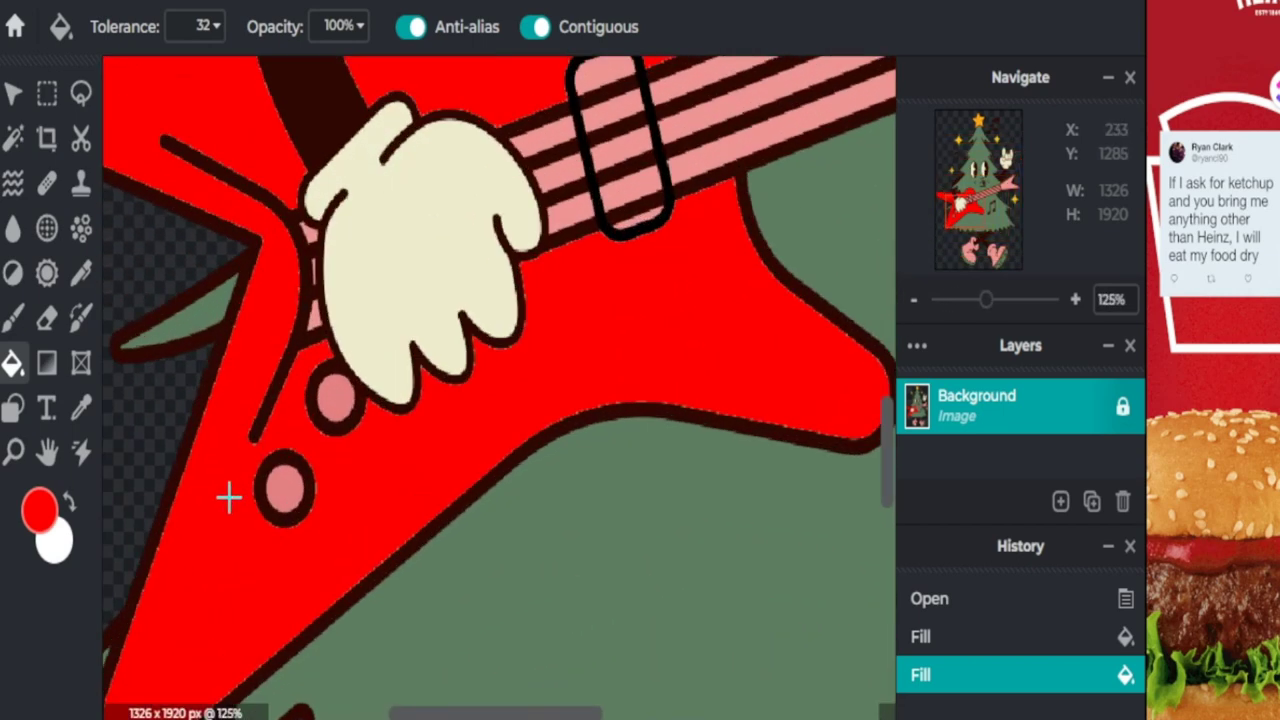
scroll(229, 497, "up", 3)
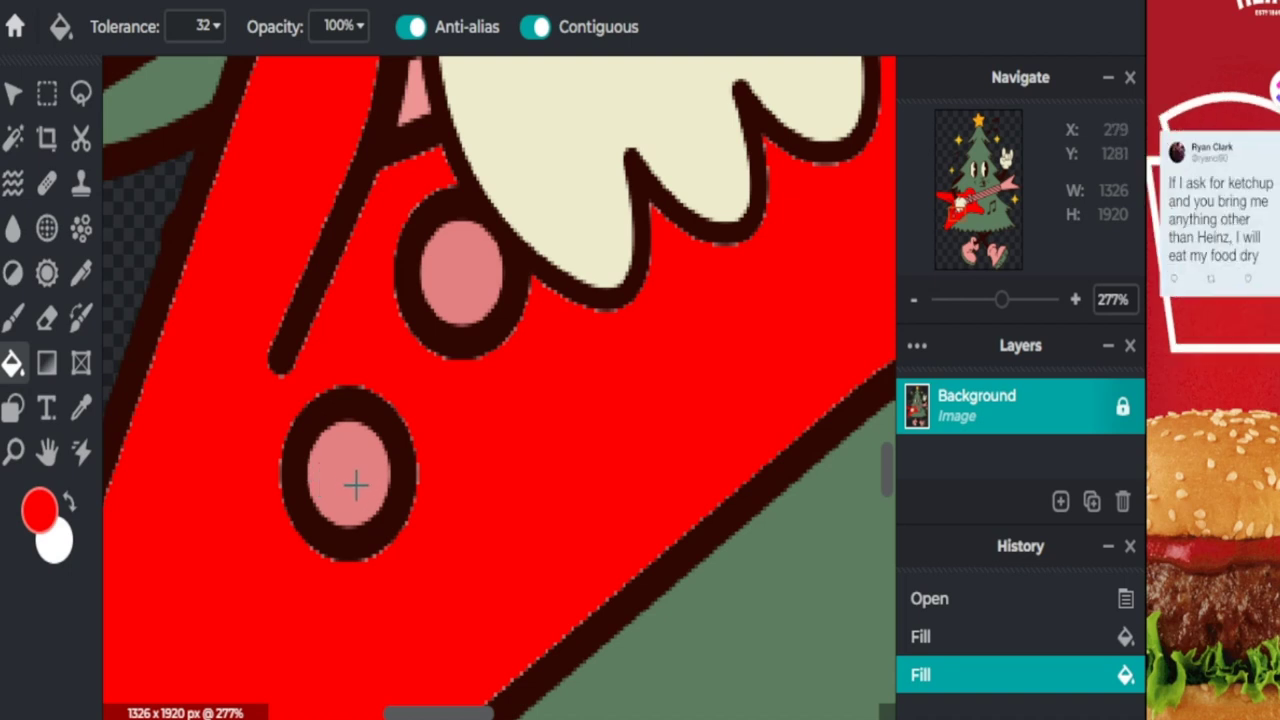
left_click(343, 478)
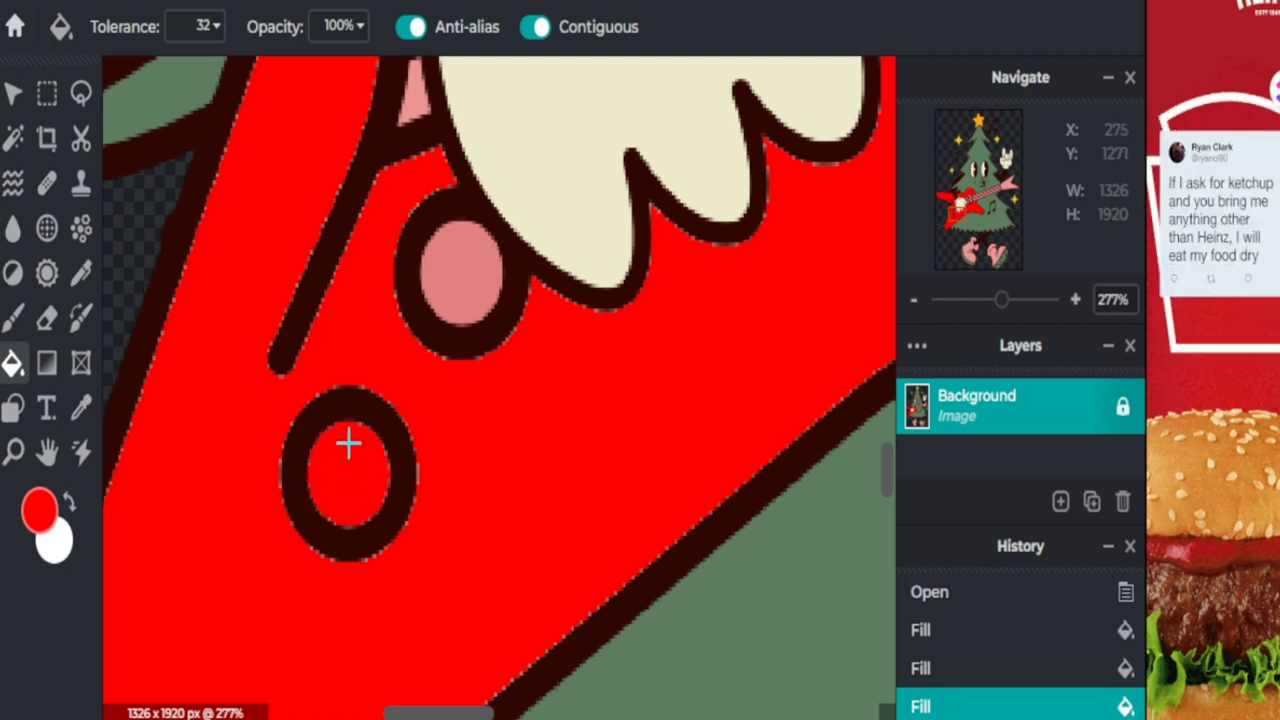
Step: Try a red fill on the dark line beside the guitar's knobs and undo it
scroll(308, 412, "down", 5)
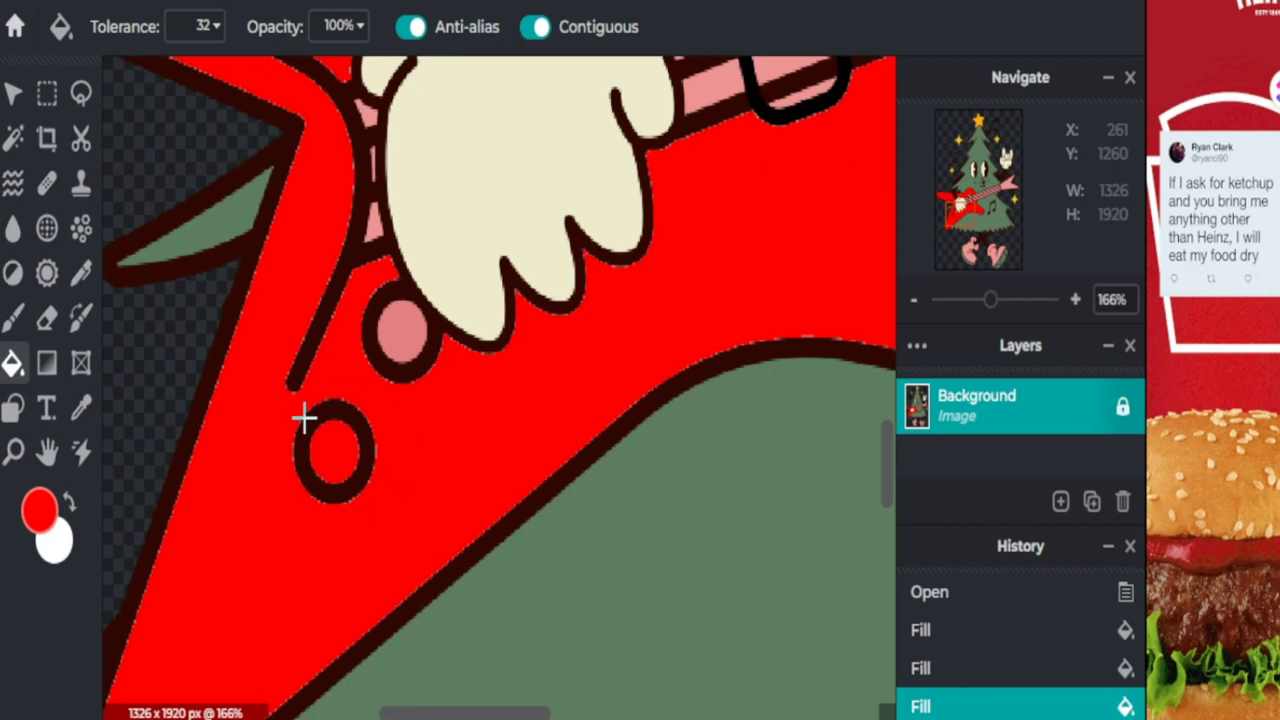
scroll(306, 420, "up", 4)
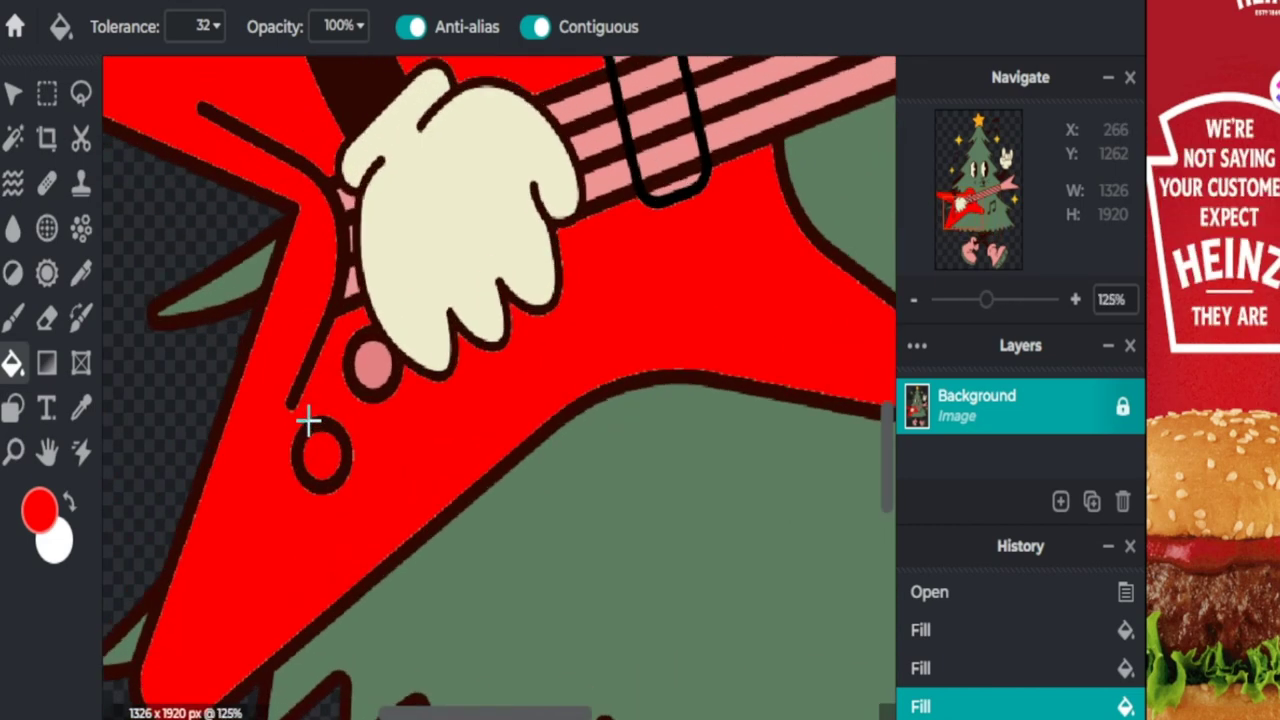
left_click(292, 352)
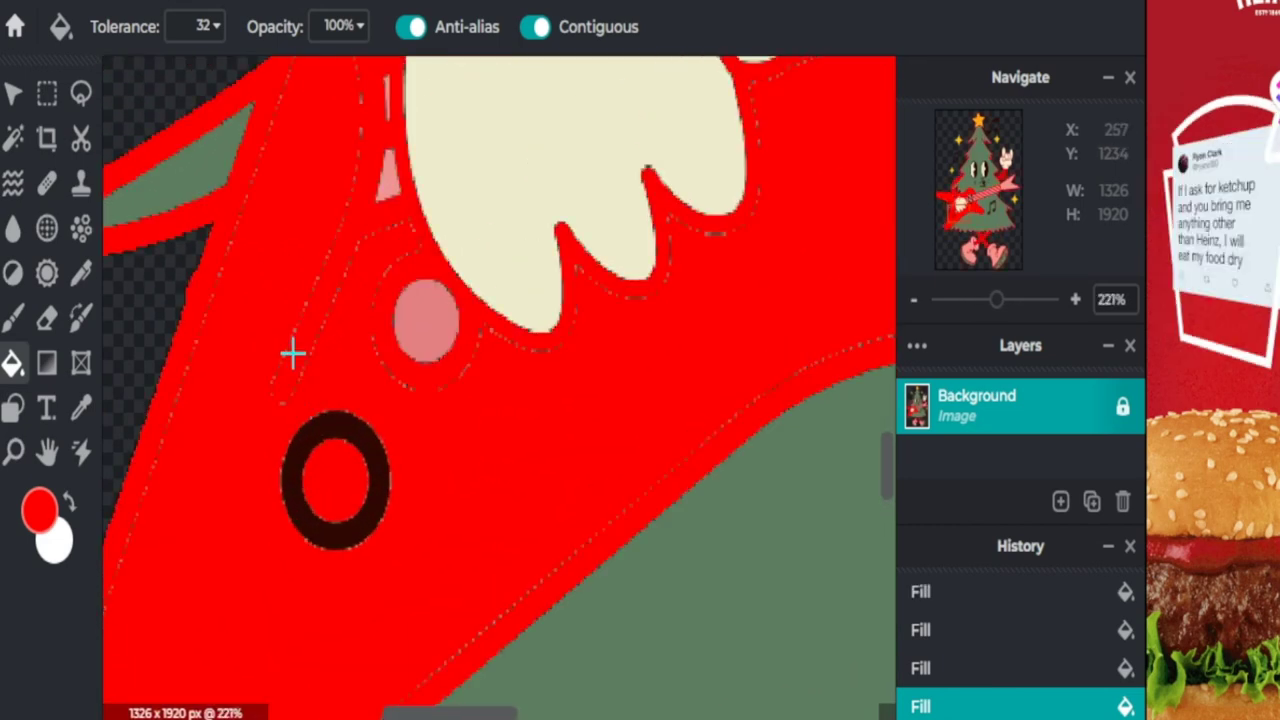
scroll(357, 424, "down", 5)
scroll(357, 424, "down", 2)
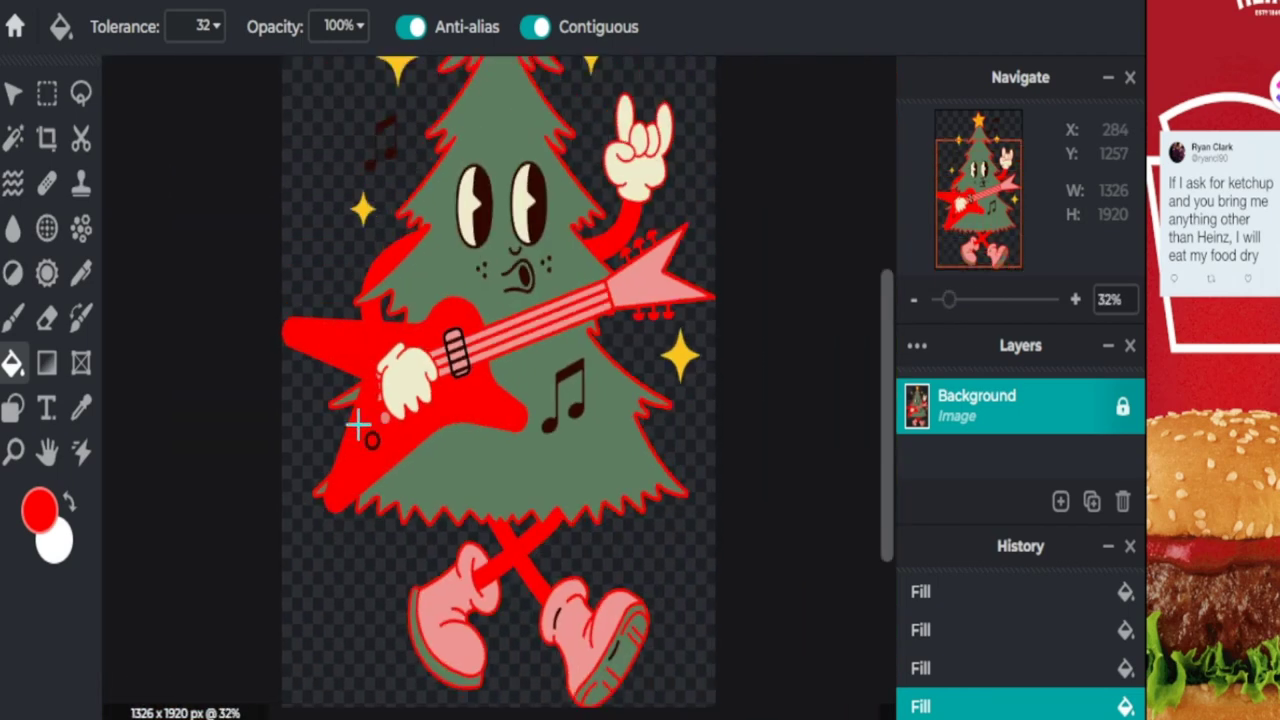
scroll(357, 424, "up", 1)
right_click(357, 424)
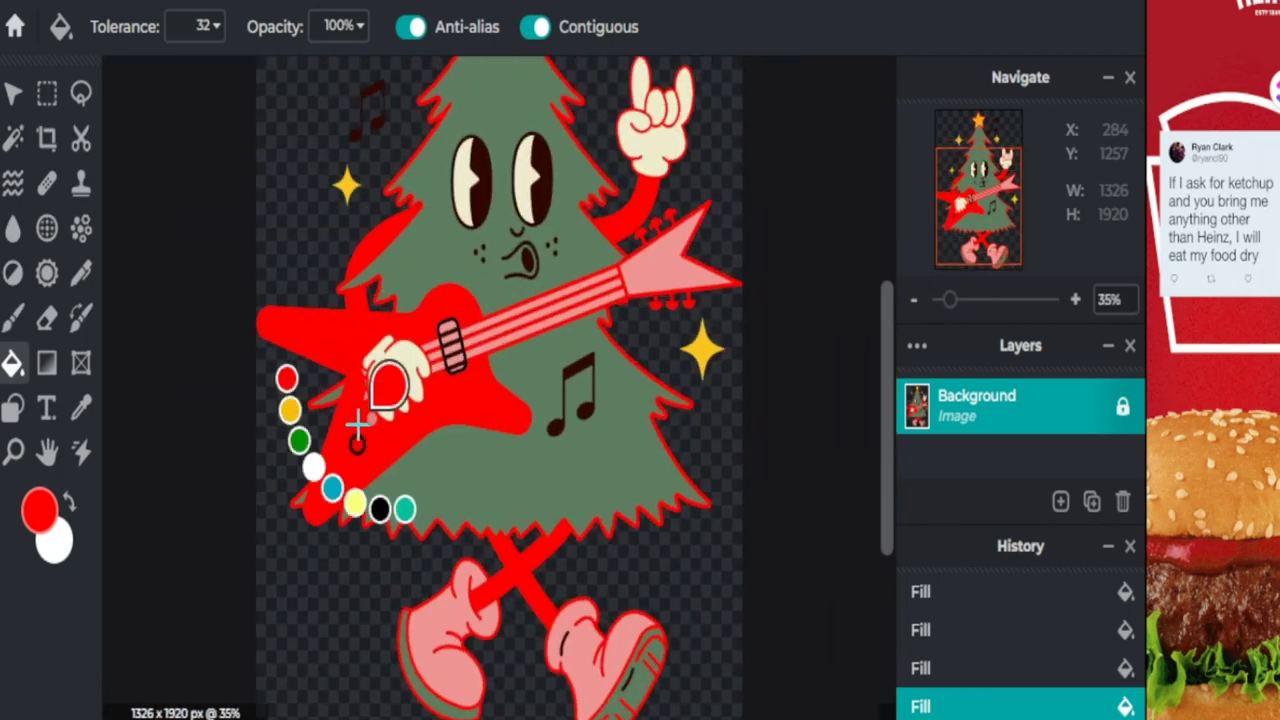
key("ctrl+z")
Step: Fill the inside of the guitar's upper round knob and the pink headstock with red
scroll(357, 424, "up", 3)
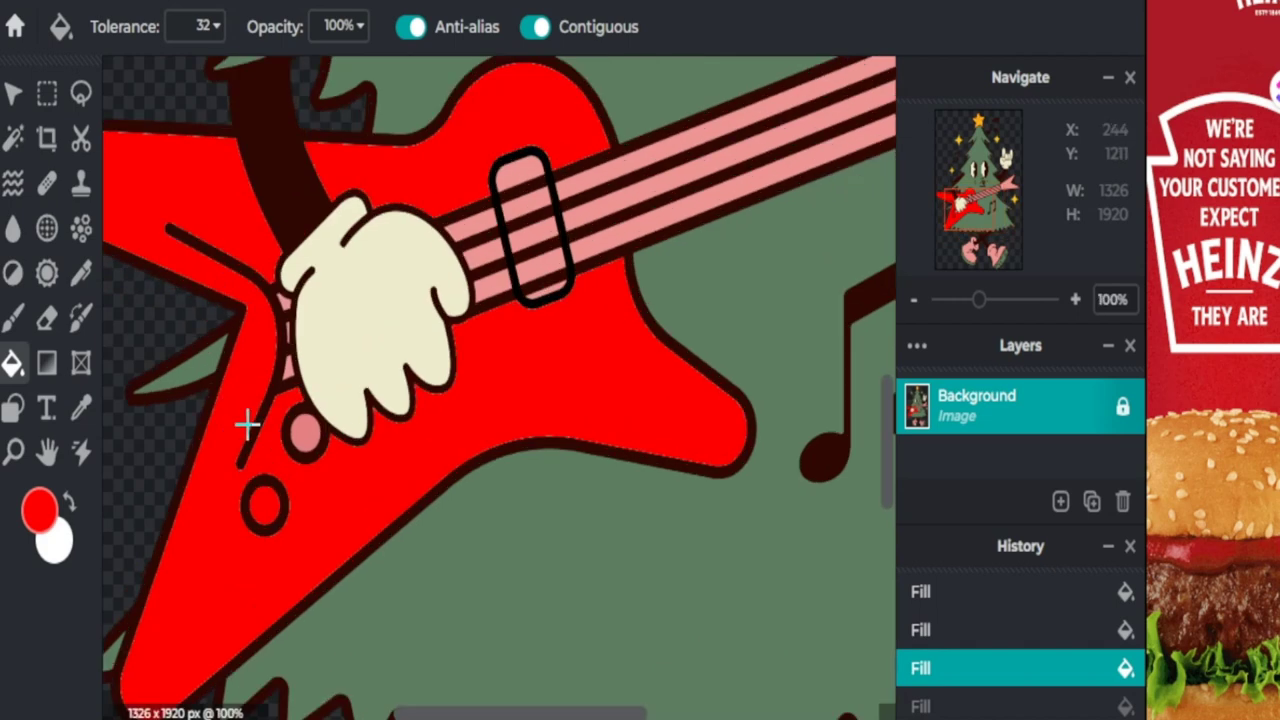
scroll(300, 432, "up", 3)
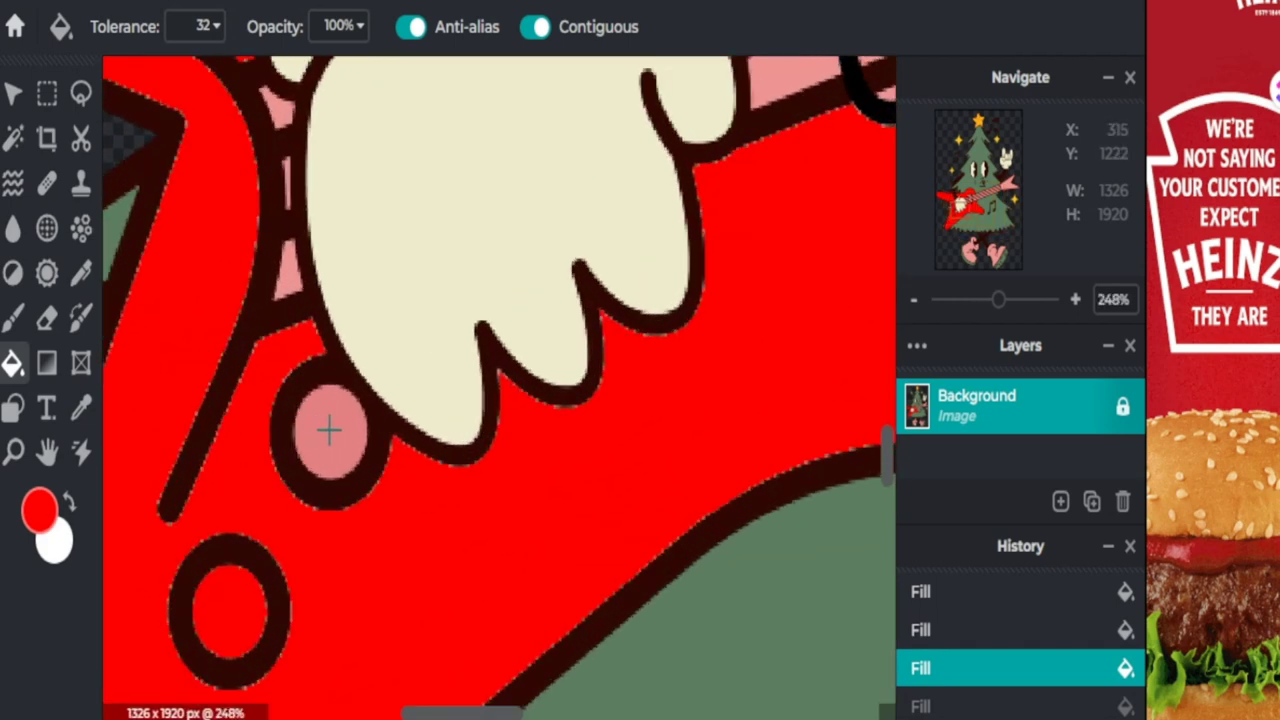
left_click(329, 431)
scroll(371, 434, "down", 3)
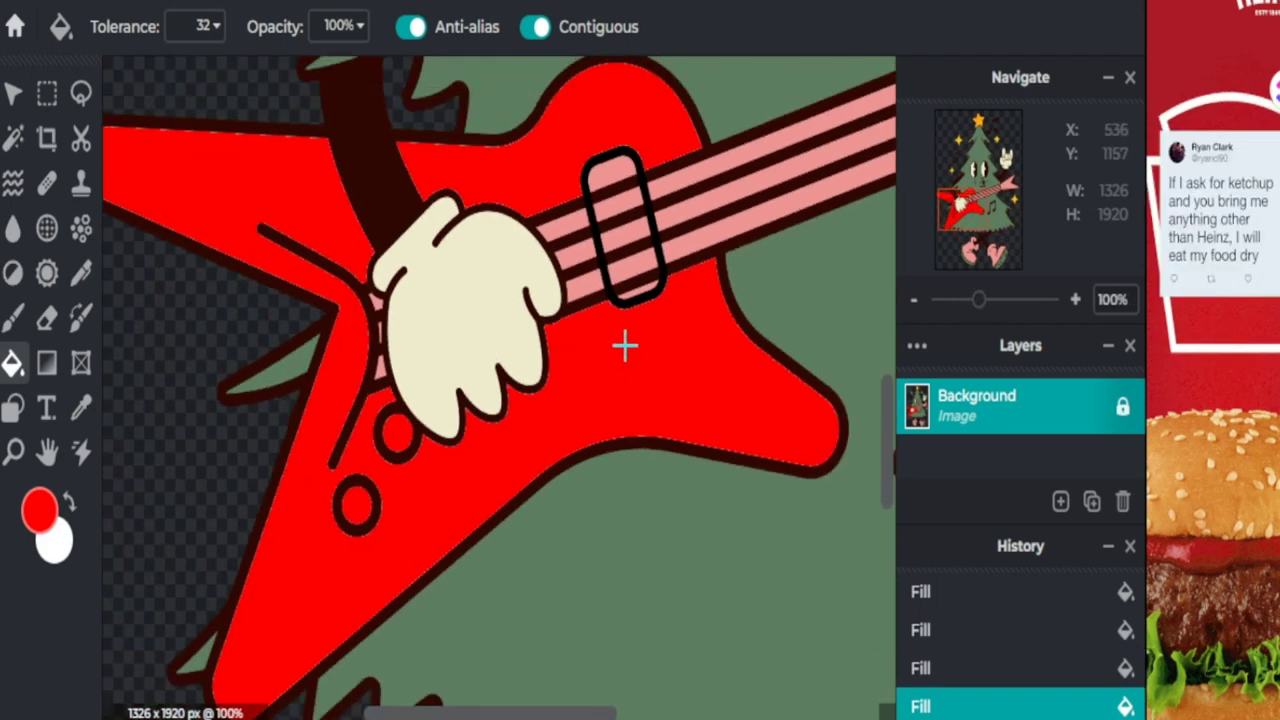
scroll(624, 346, "down", 3)
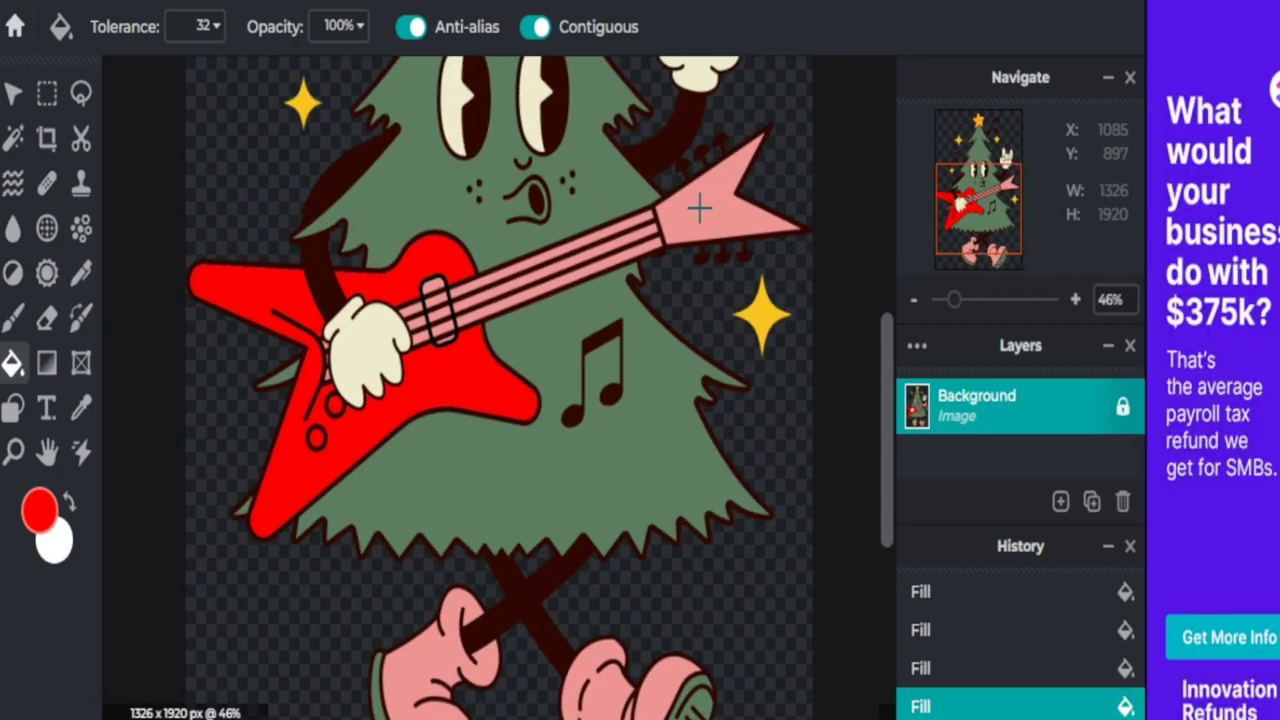
left_click(699, 207)
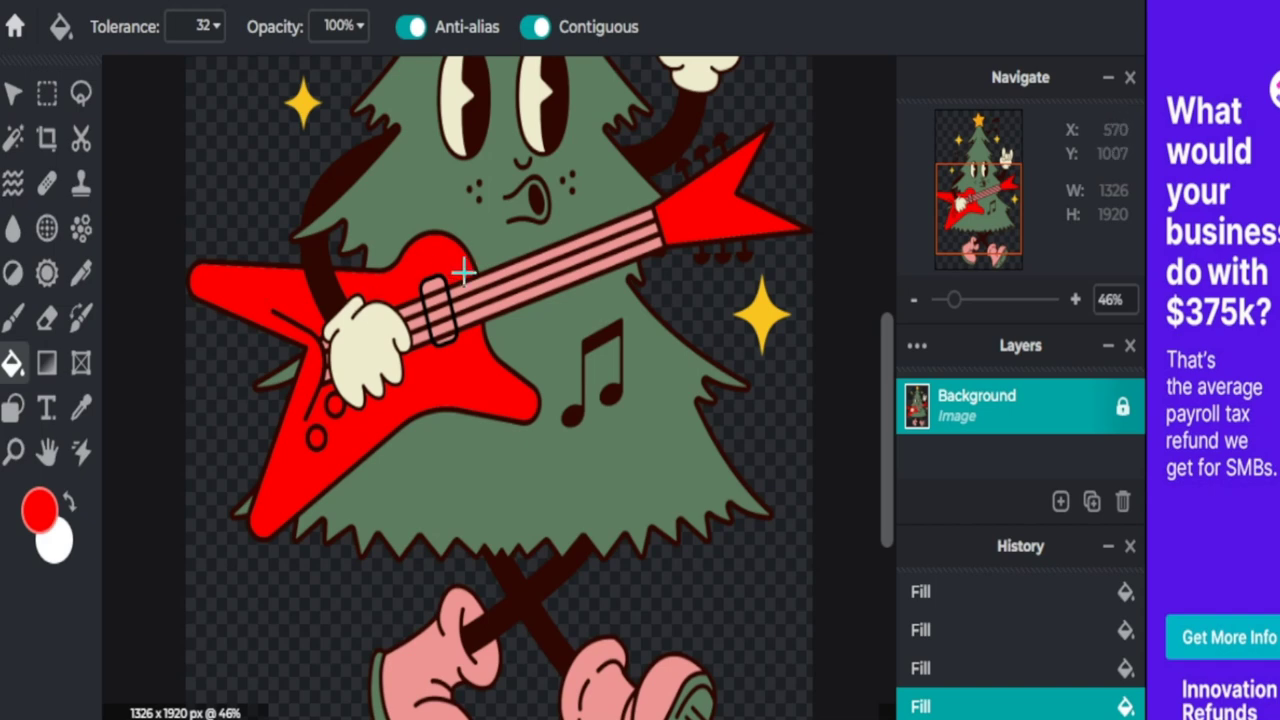
Step: Set the foreground colour to the preset pale yellow and fill the three pink neck strips between the black frame and the headstock
scroll(483, 316, "down", 1)
scroll(483, 316, "down", 1)
scroll(440, 318, "up", 4)
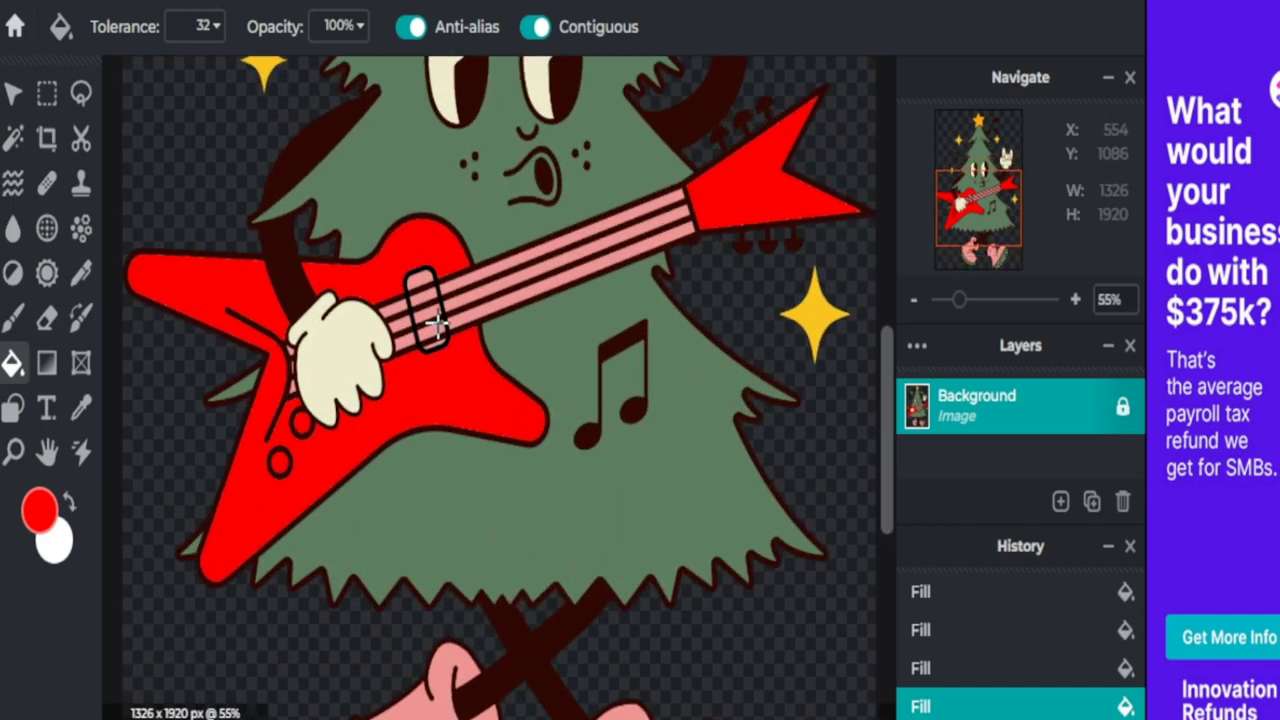
scroll(438, 318, "up", 1)
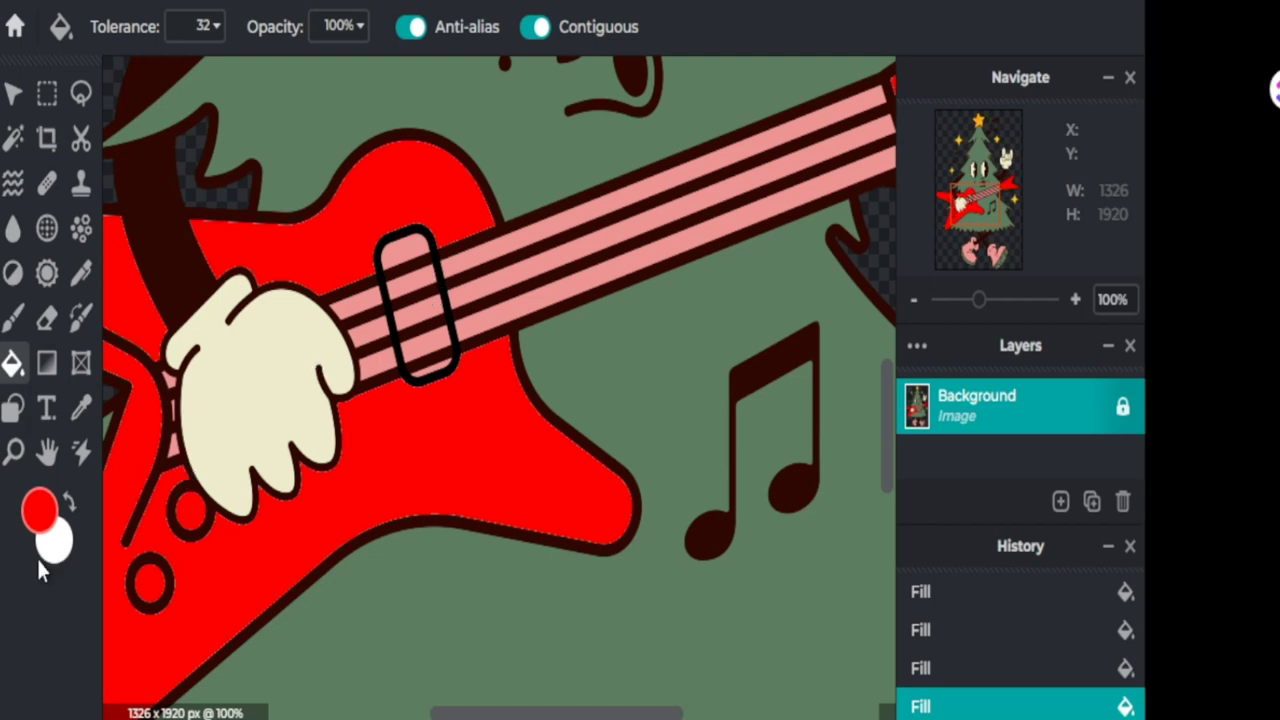
left_click(40, 510)
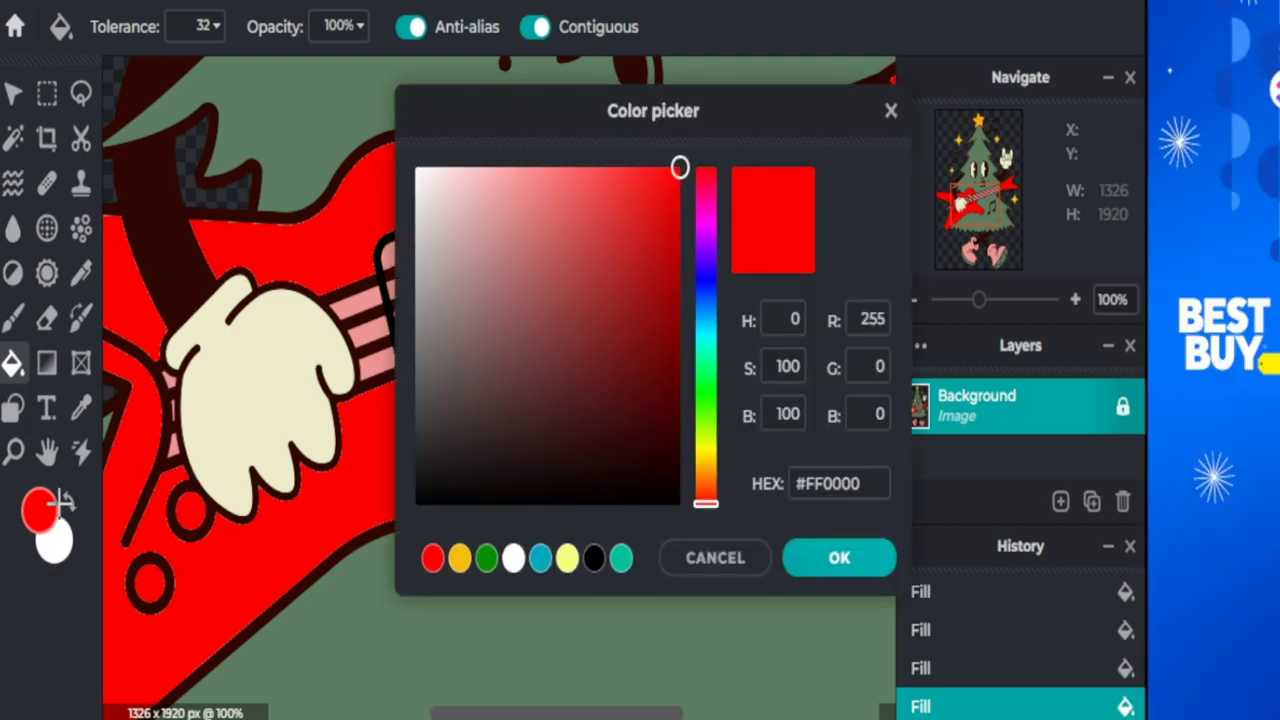
left_click(566, 558)
left_click(838, 562)
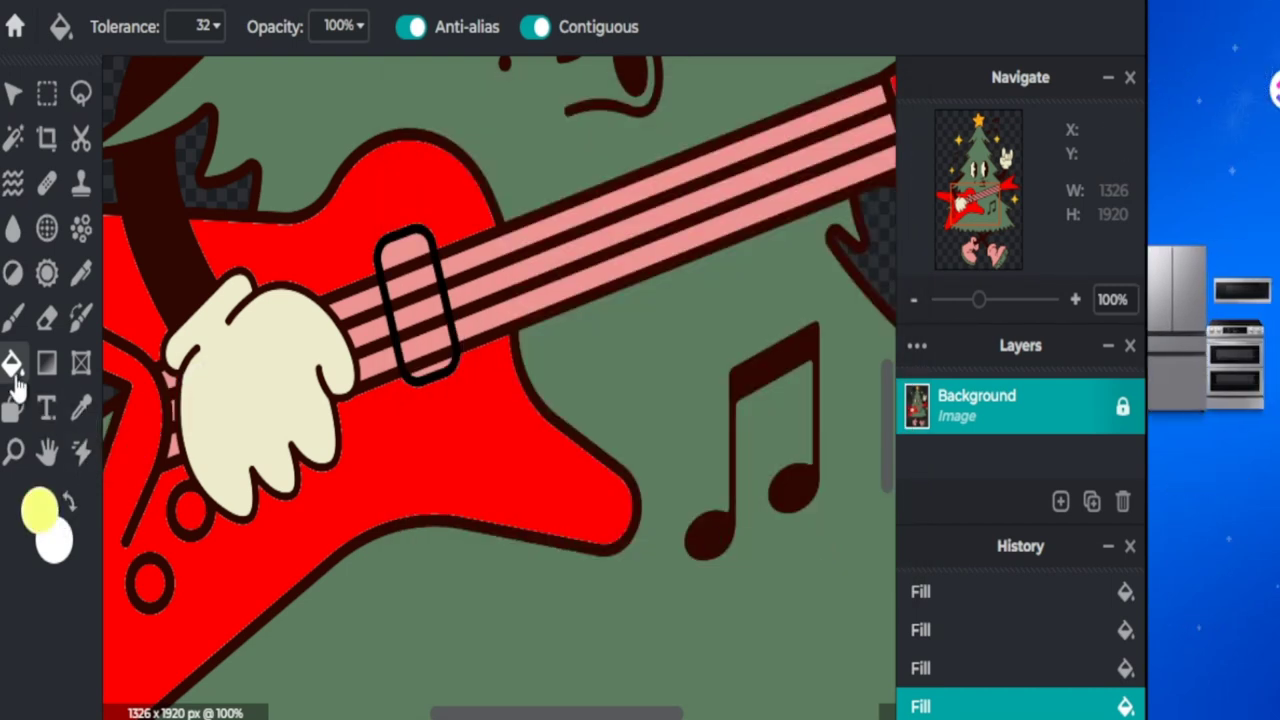
left_click(472, 262)
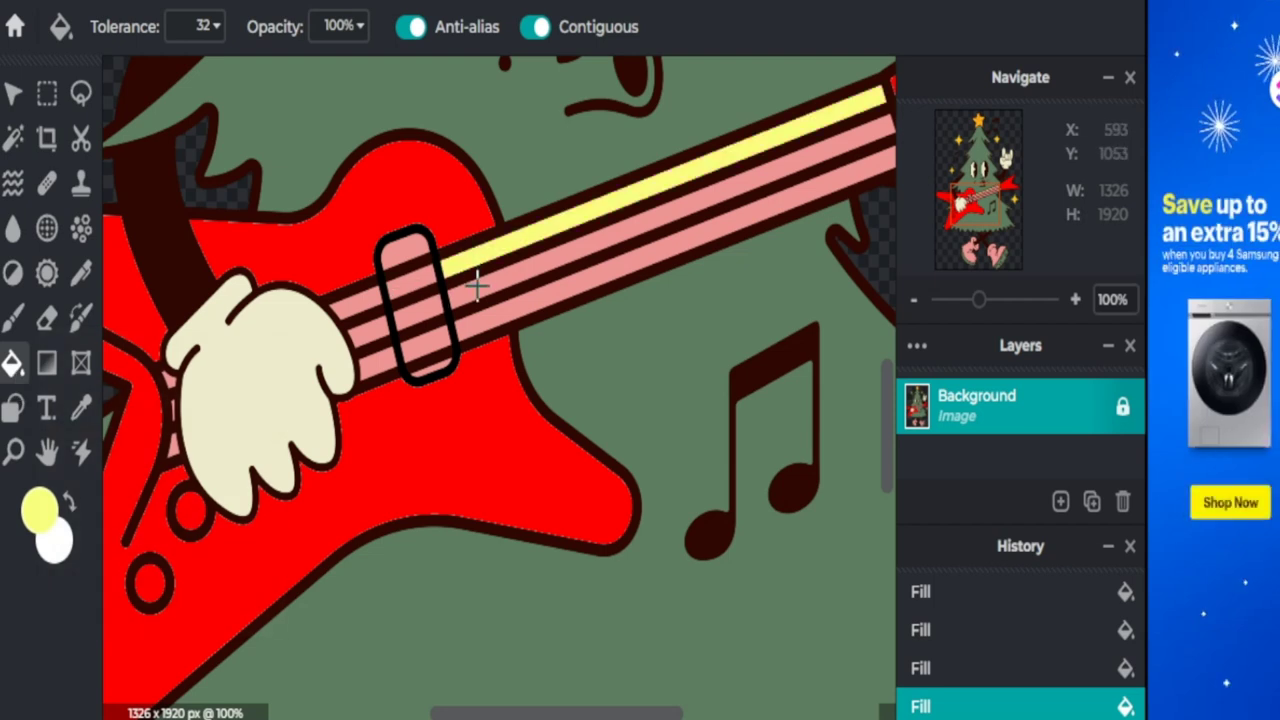
left_click(489, 316)
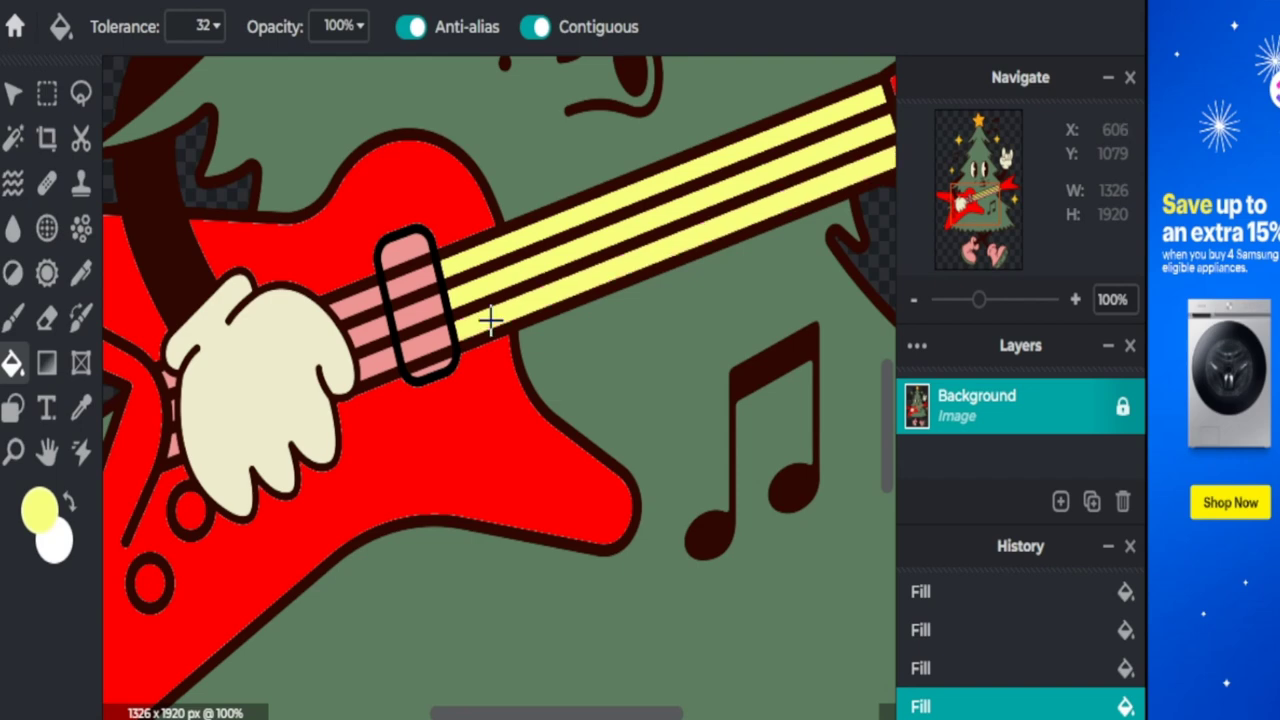
Step: Fill the three short pink neck strips between the strumming hand and the black frame with pale yellow
scroll(491, 319, "down", 4)
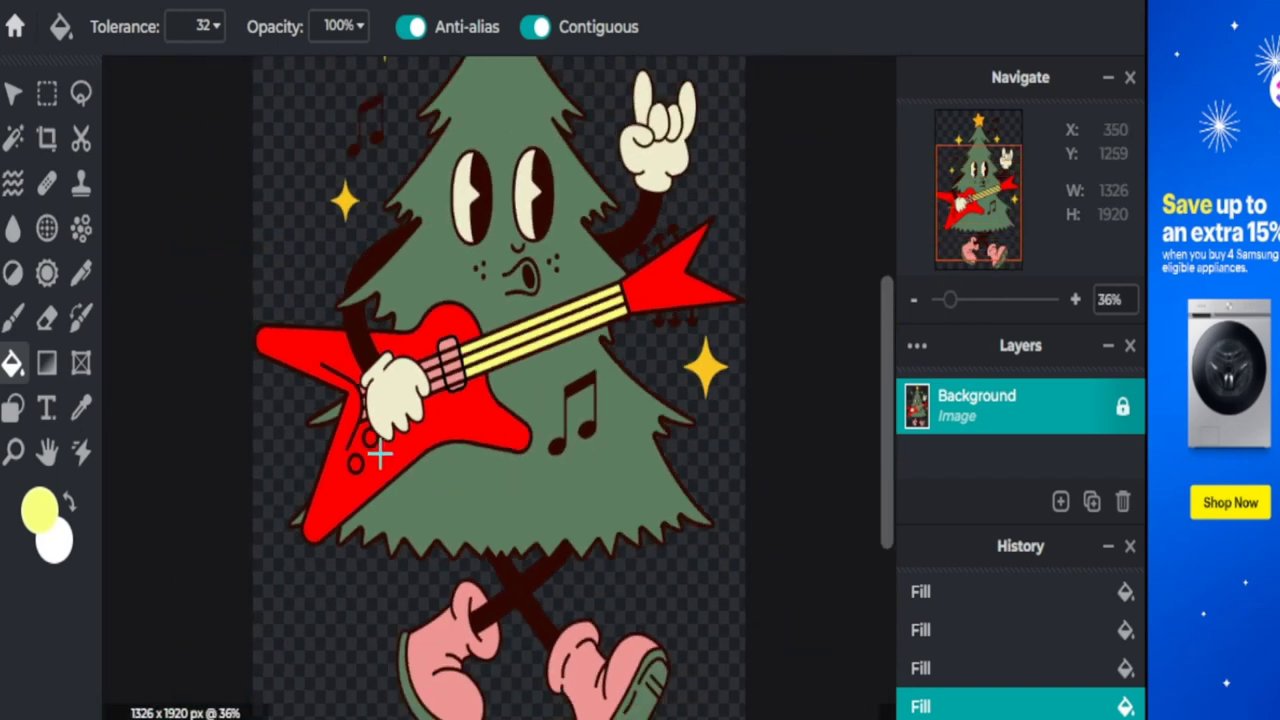
scroll(385, 440, "down", 1)
scroll(424, 390, "up", 6)
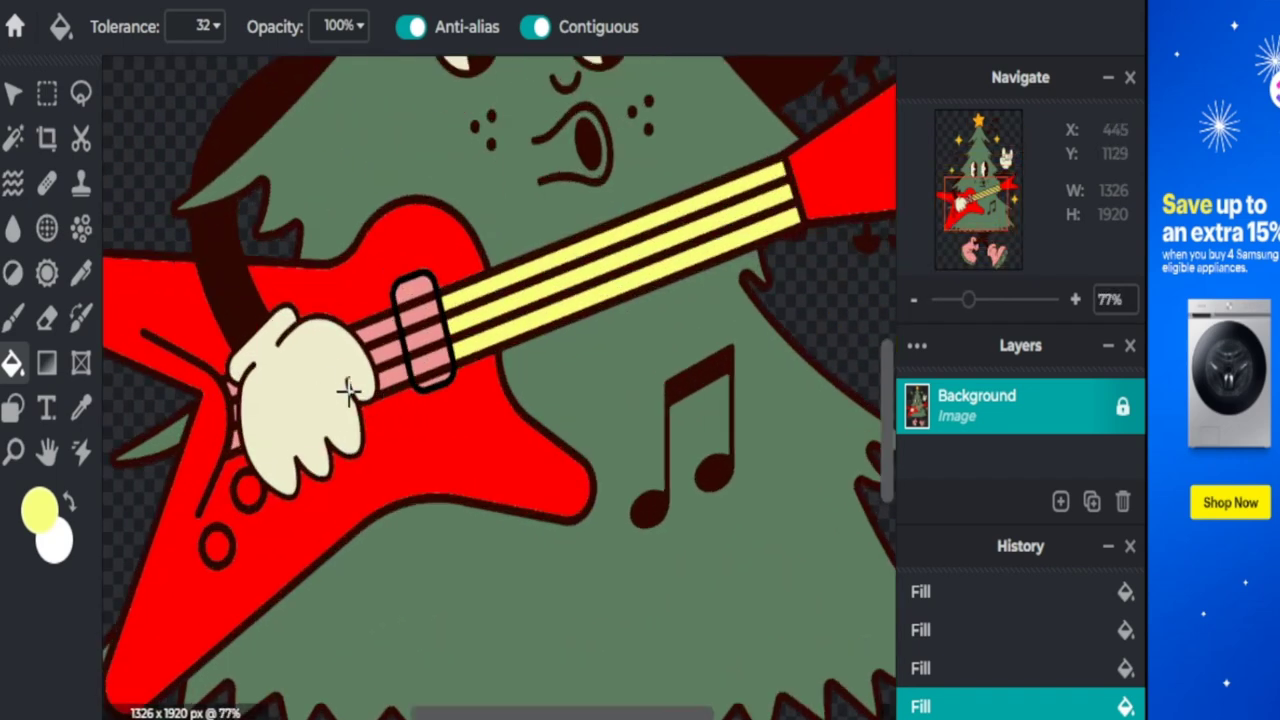
scroll(424, 357, "up", 2)
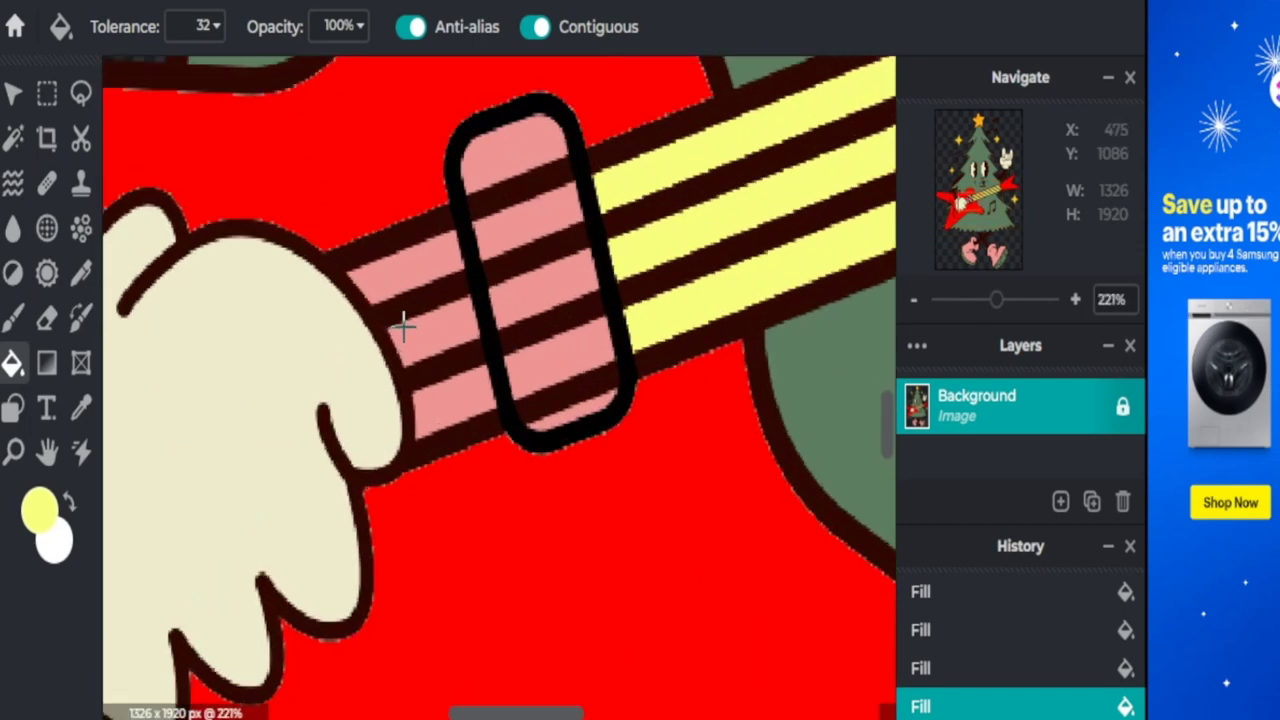
left_click(400, 264)
left_click(440, 336)
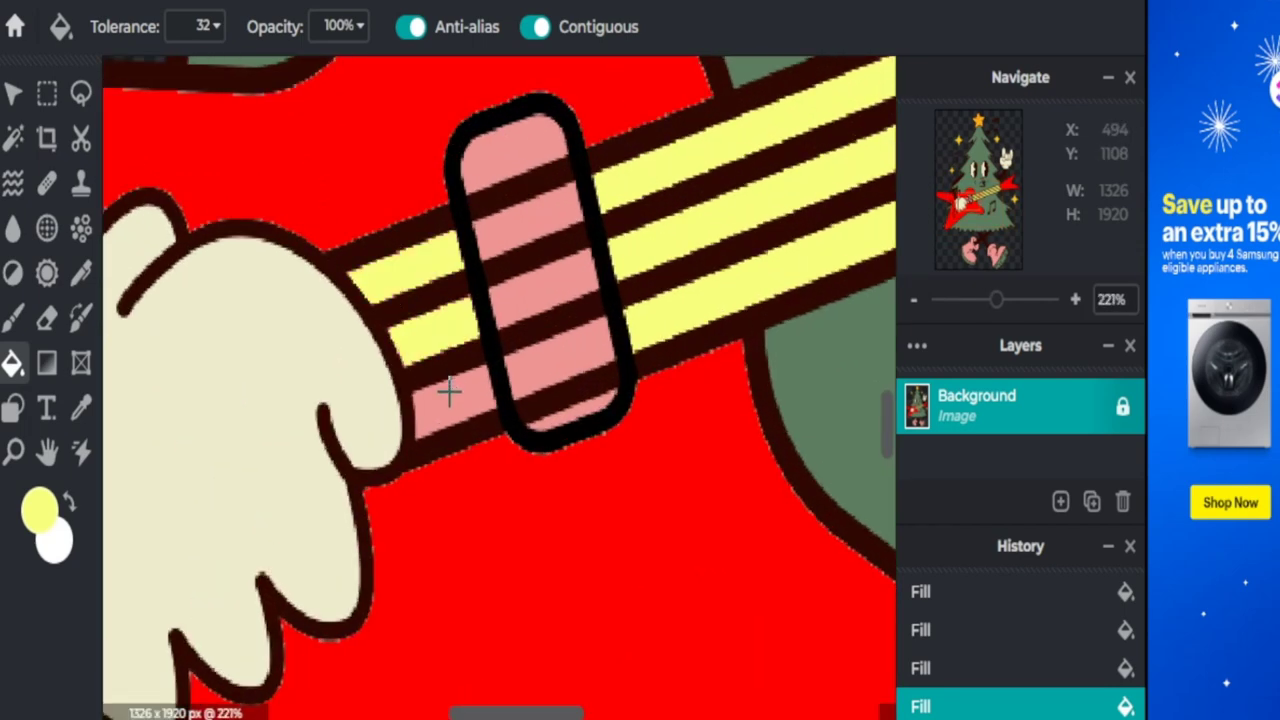
left_click(517, 374)
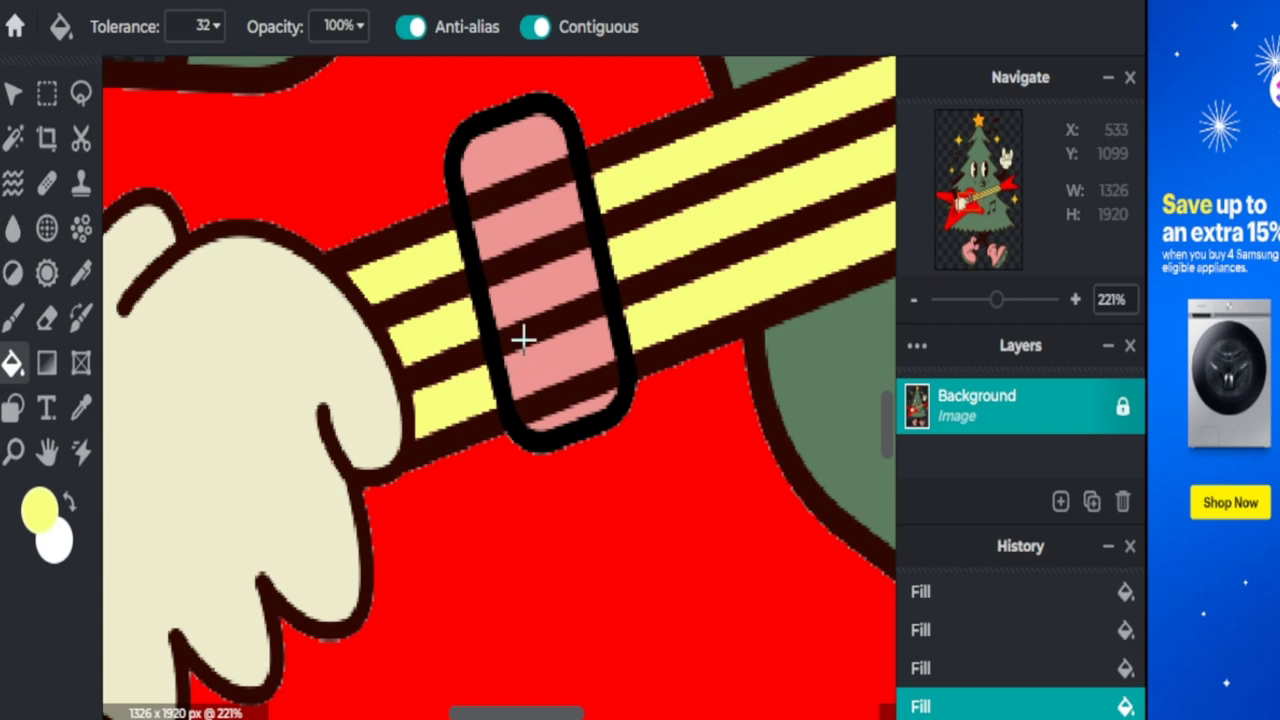
Step: Fill the pink segments inside the guitar's black rounded frame with pale yellow, including the thin sliver at its lower edge
left_click(523, 340)
left_click(522, 285)
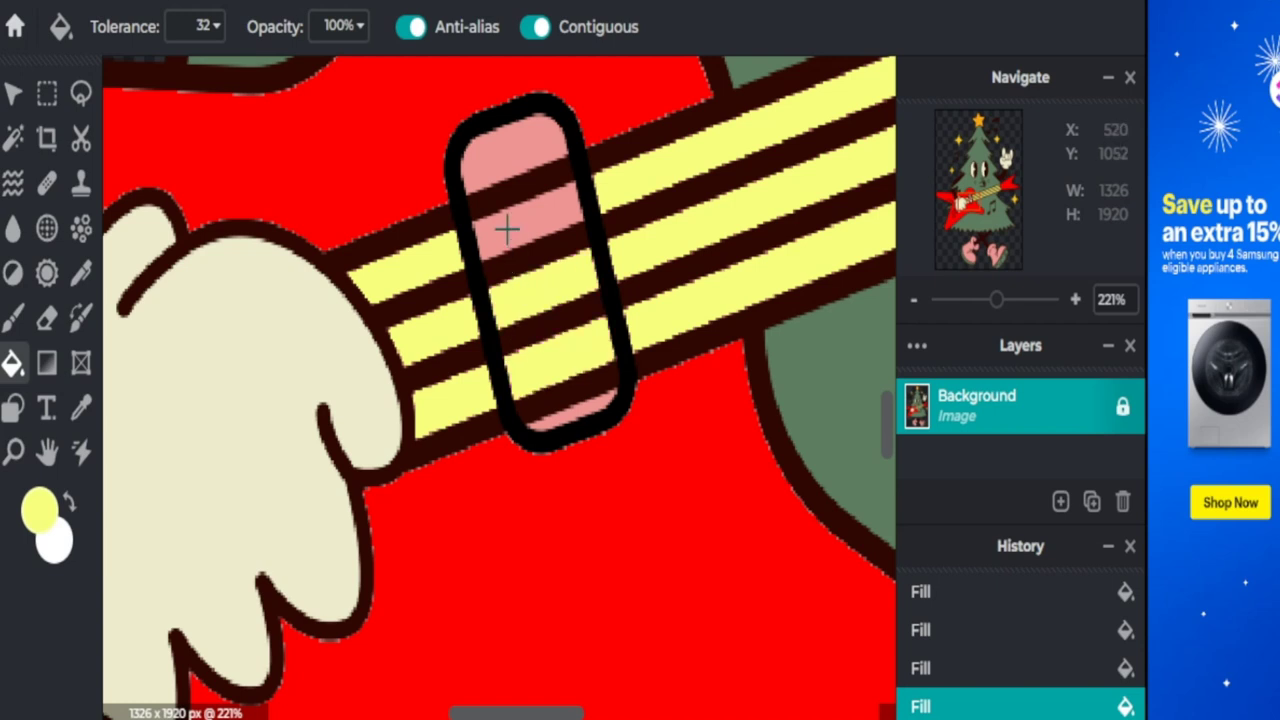
left_click(509, 226)
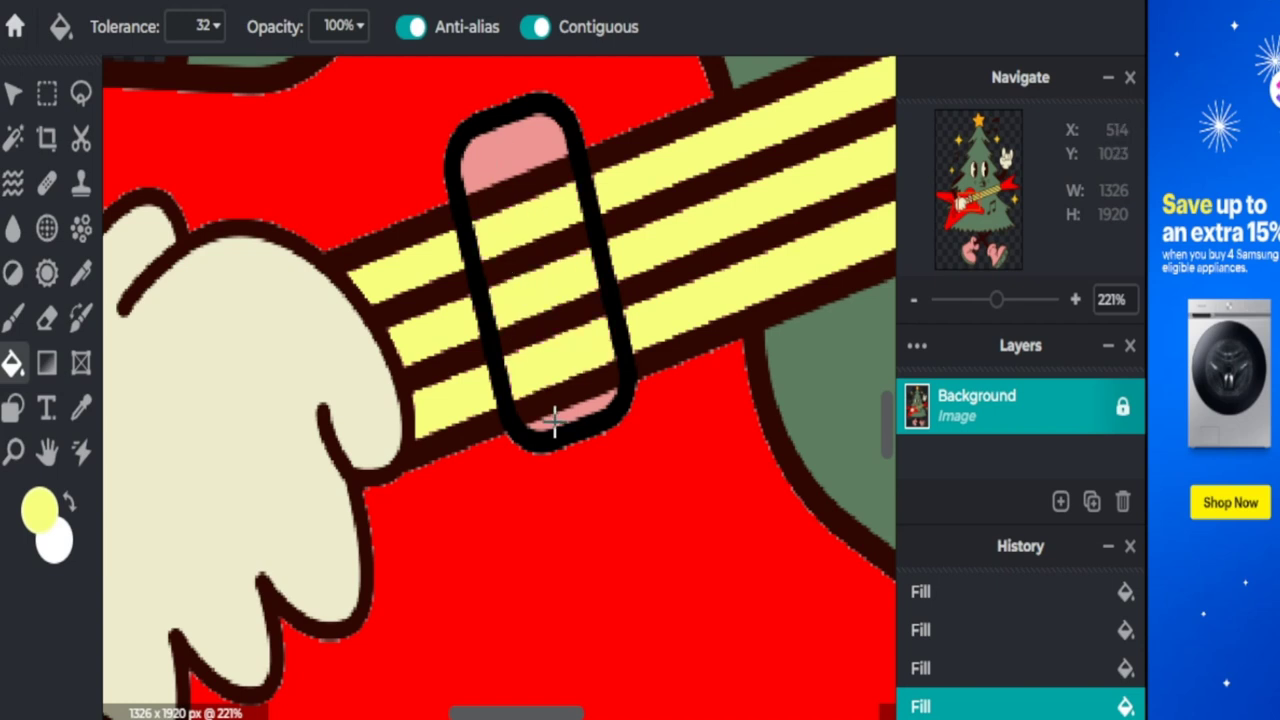
scroll(555, 422, "up", 3)
scroll(595, 422, "up", 6)
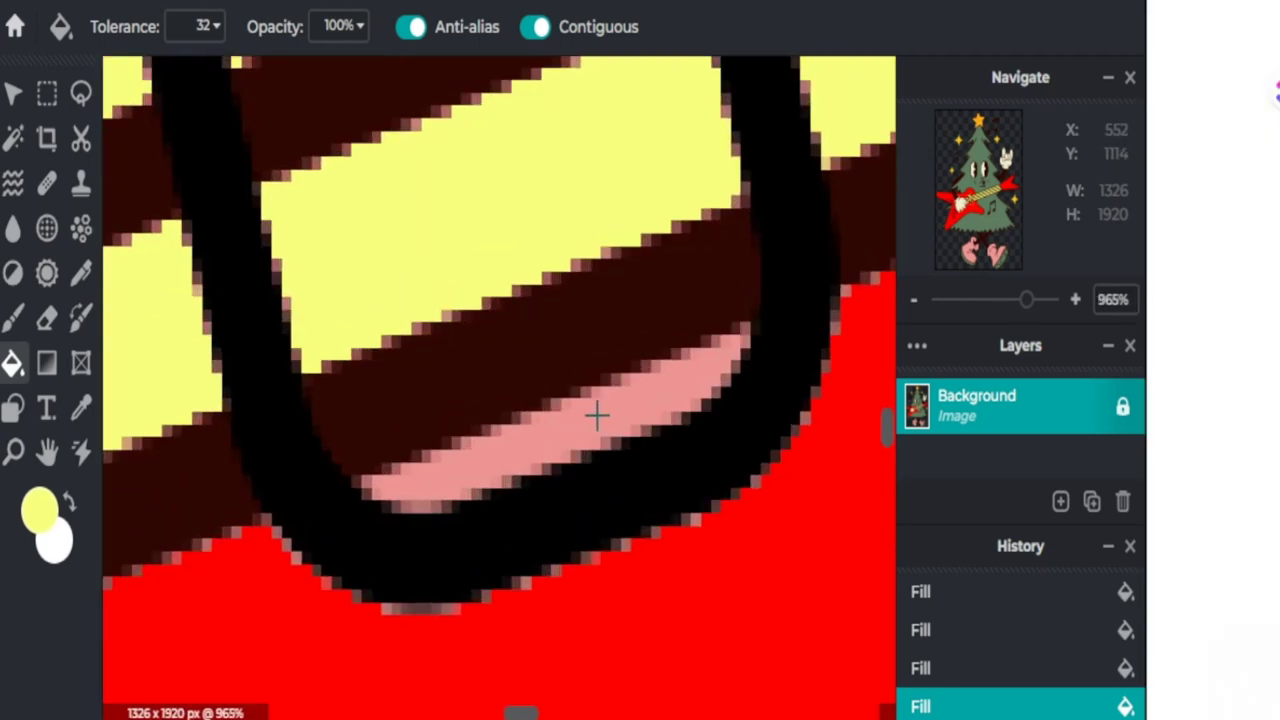
left_click(596, 416)
scroll(594, 418, "down", 9)
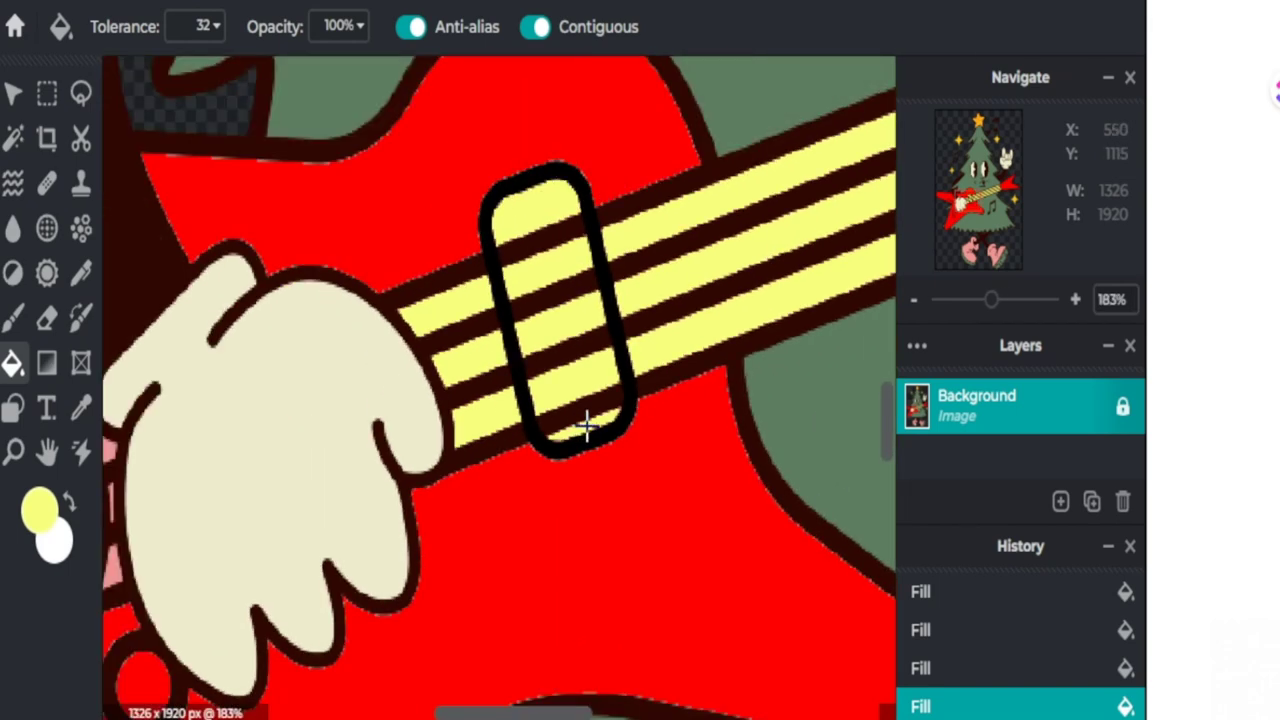
Step: Fill the upper and middle small pink gaps between the strumming hand and the guitar's dark curved line with pale yellow
scroll(586, 425, "down", 6)
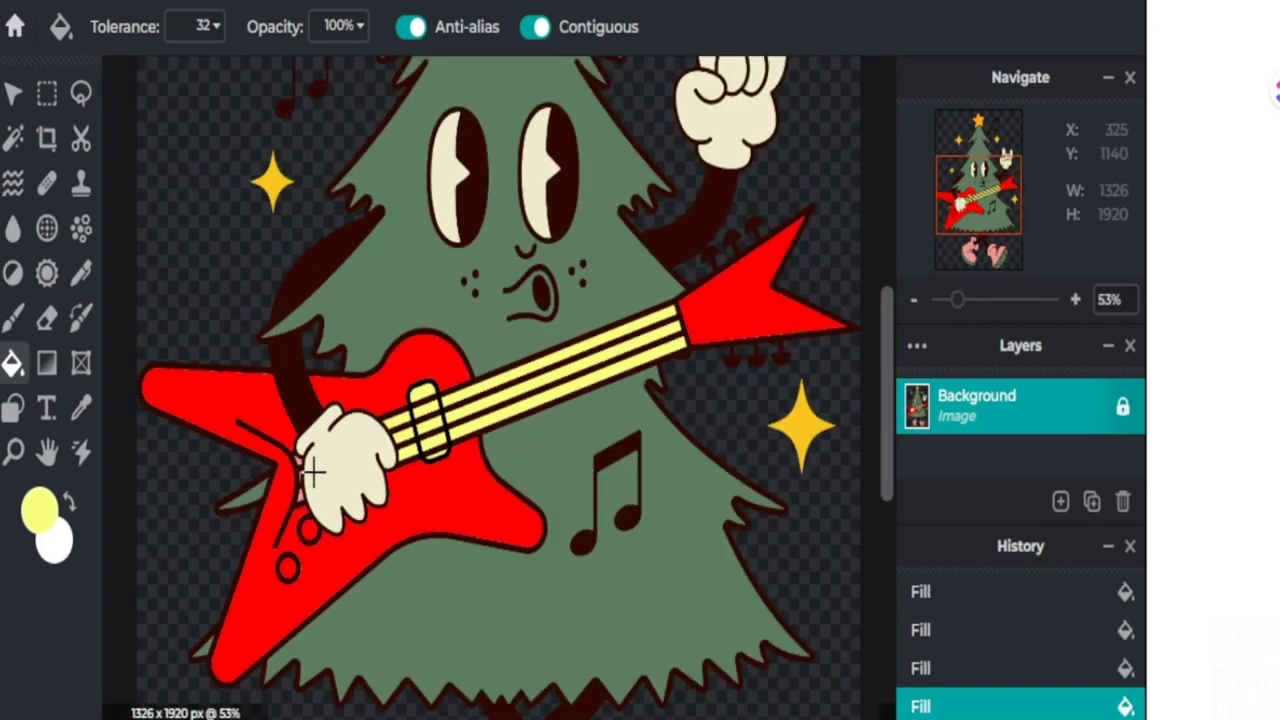
scroll(265, 475, "up", 3)
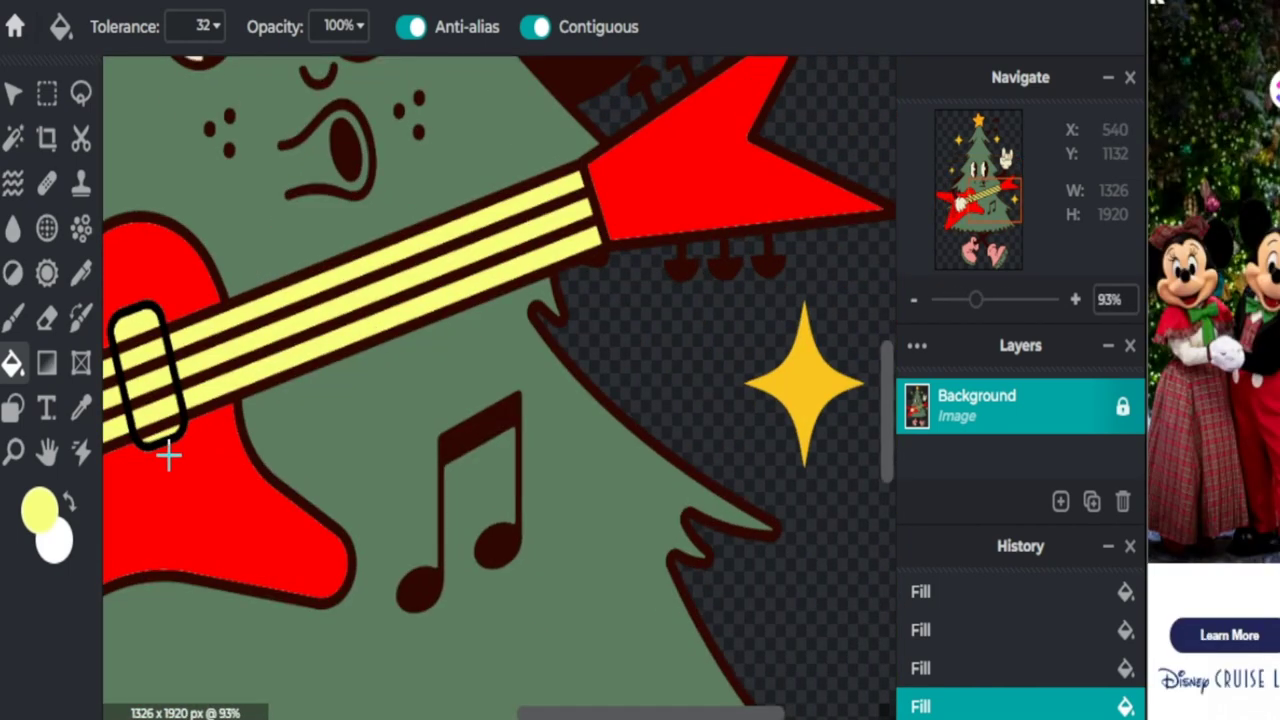
scroll(168, 455, "down", 4)
scroll(318, 487, "up", 1)
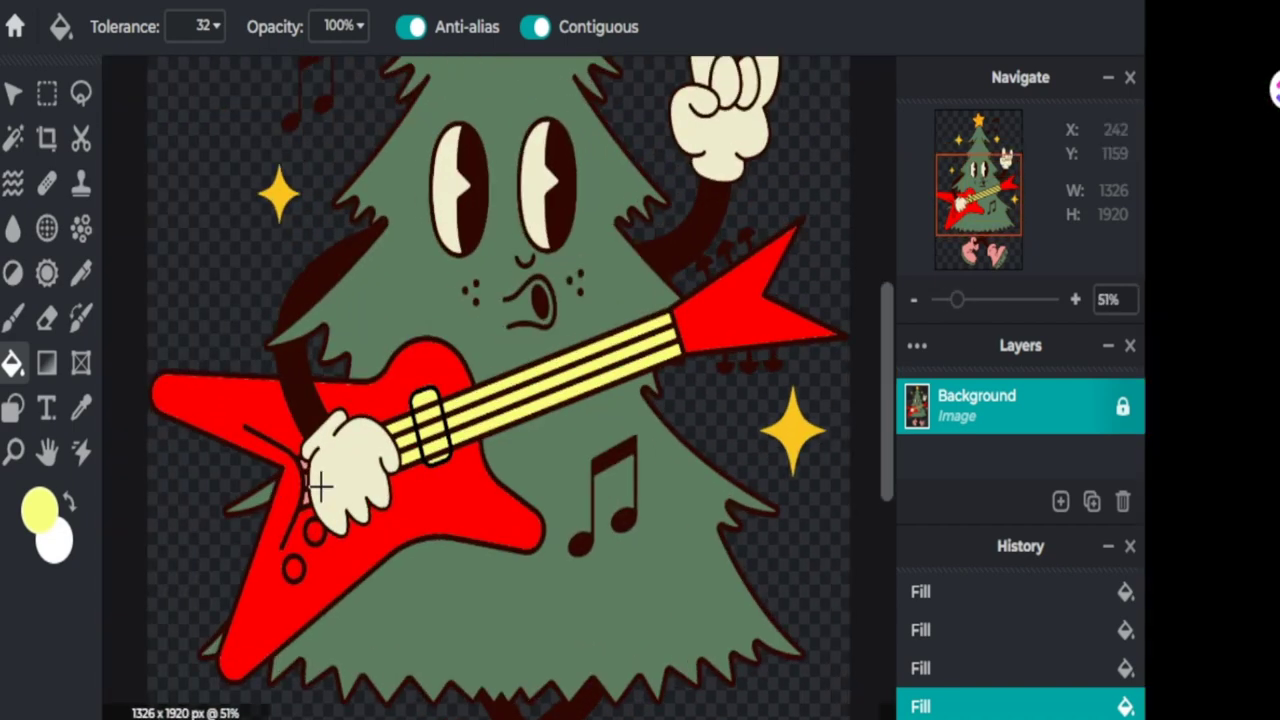
scroll(240, 486, "up", 12)
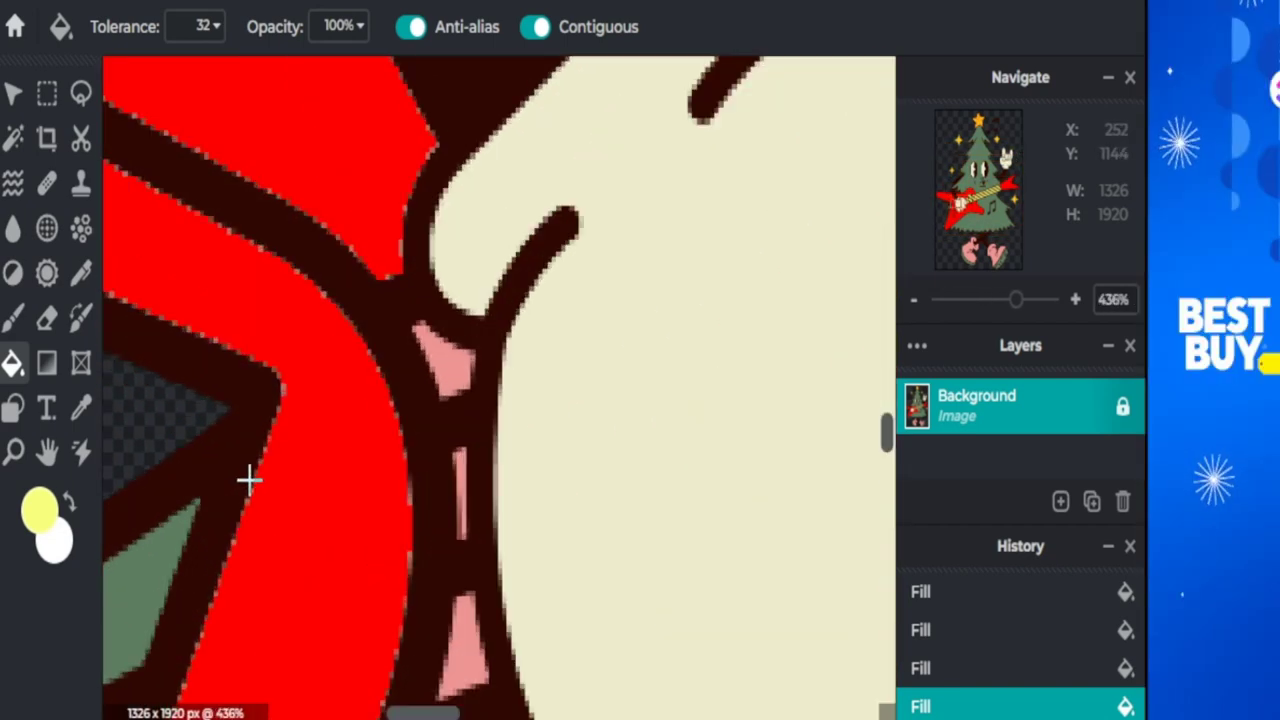
scroll(520, 318, "up", 1)
left_click(515, 320)
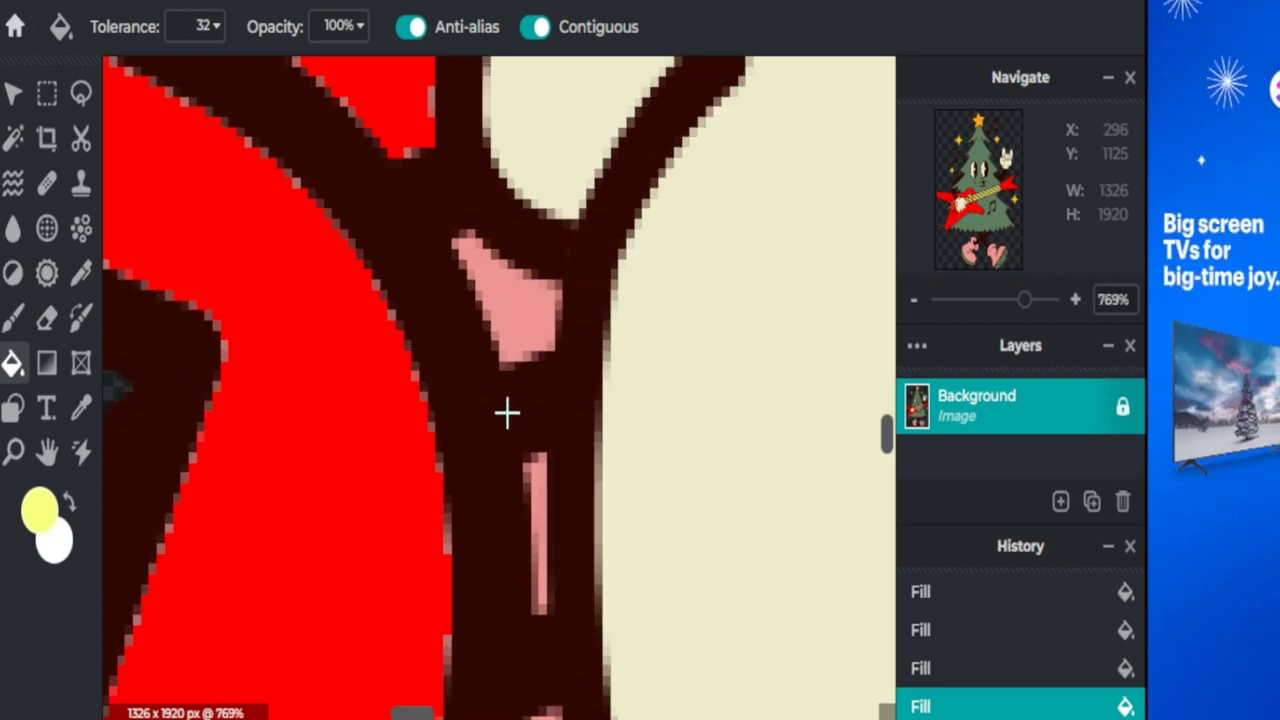
scroll(545, 522, "up", 4)
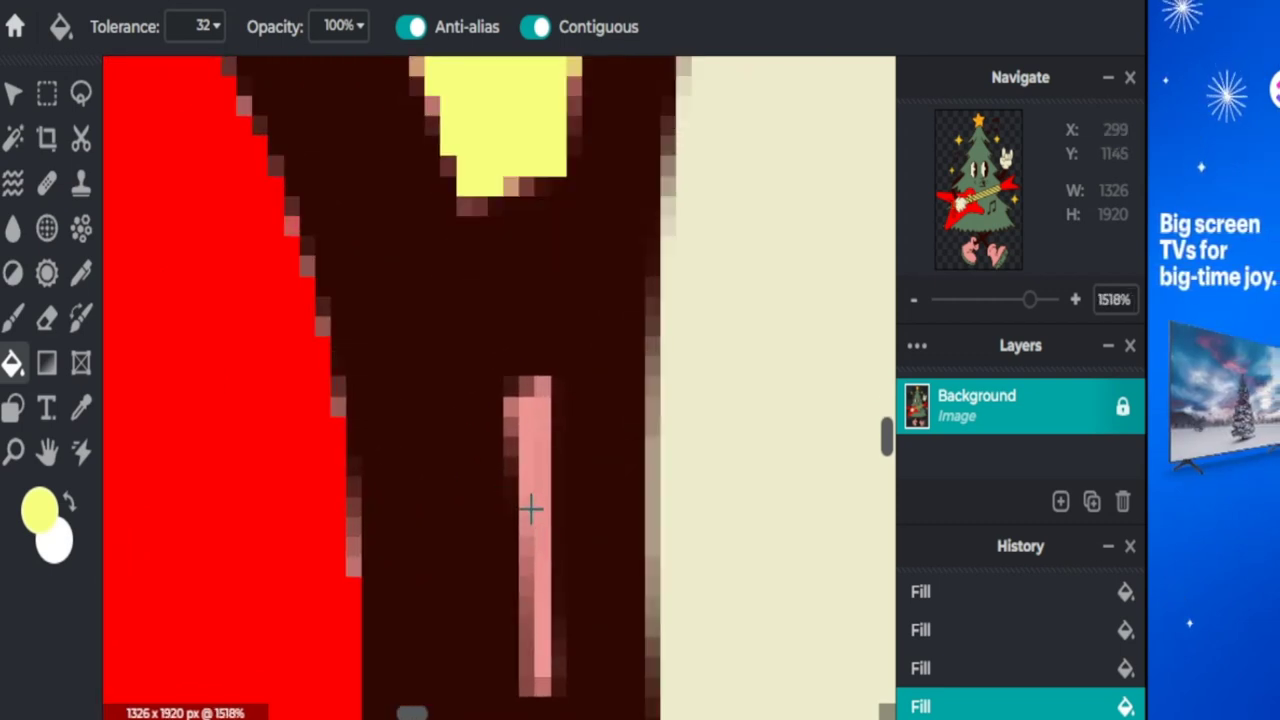
left_click(528, 515)
scroll(528, 515, "down", 5)
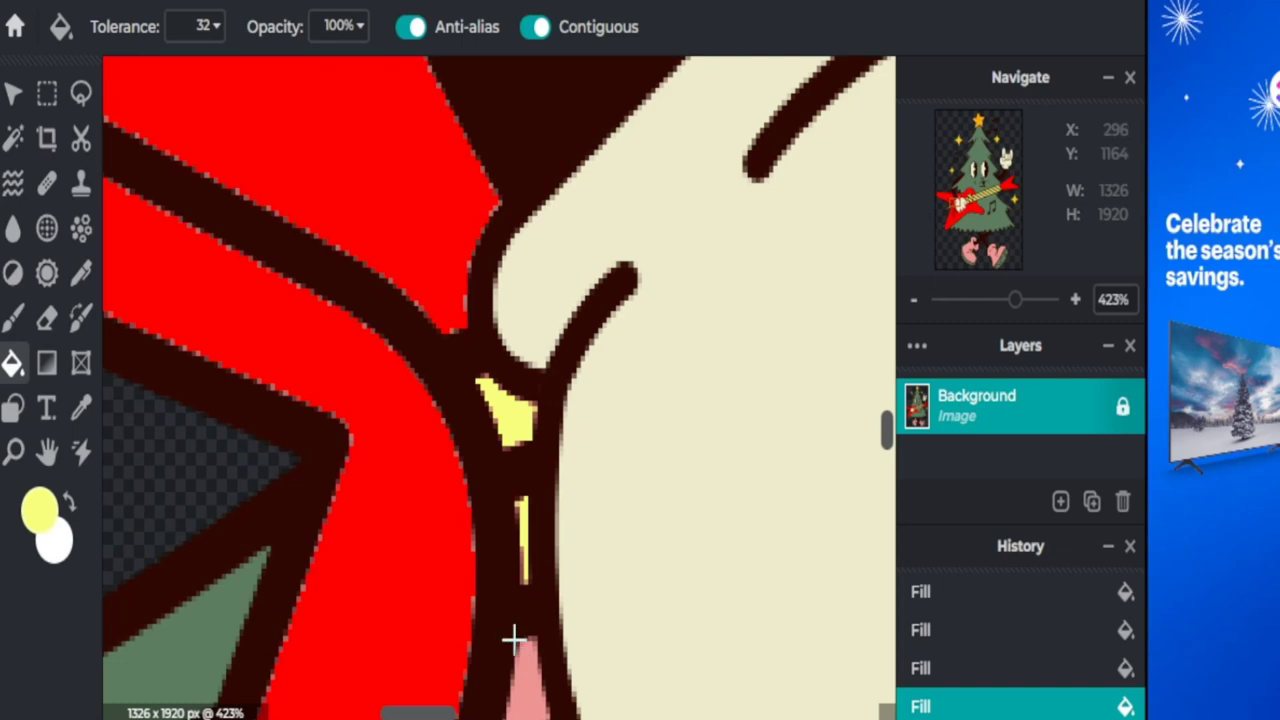
scroll(520, 651, "down", 3)
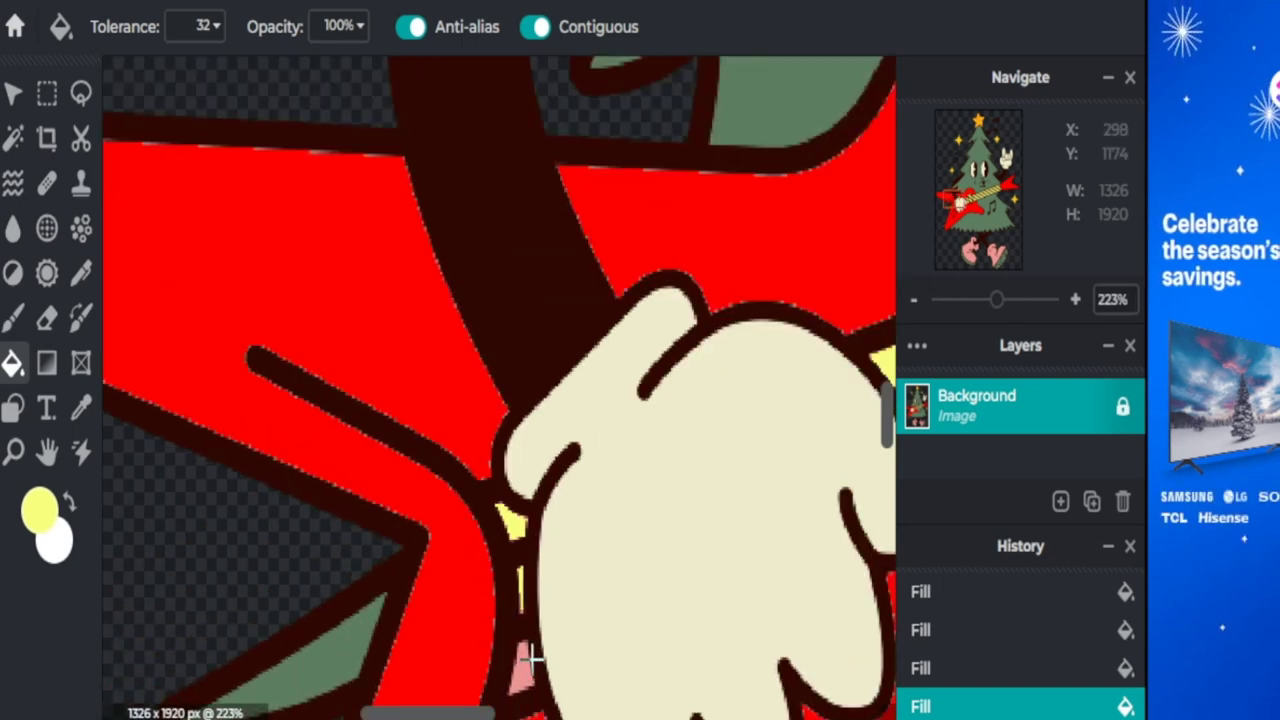
Step: Set the foreground colour to the preset green #068F03 and fill the tree's main areas above and below the guitar
scroll(646, 600, "down", 4)
scroll(680, 591, "down", 4)
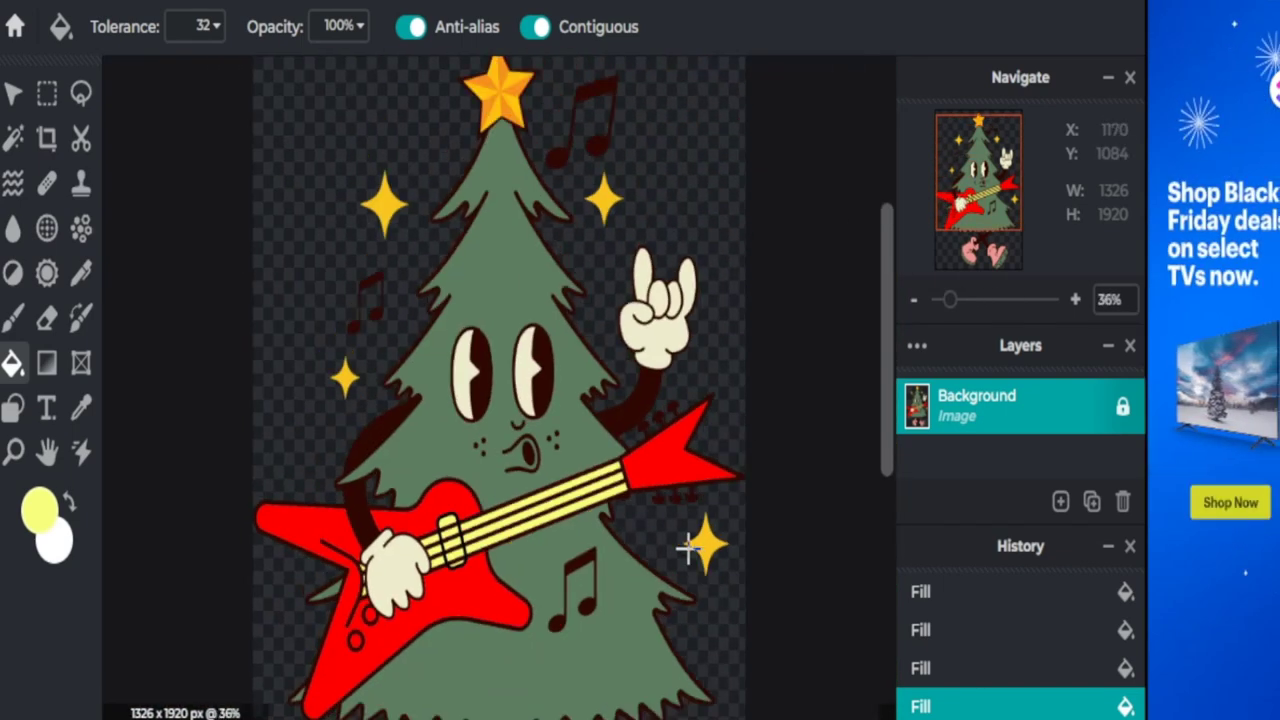
scroll(653, 543, "down", 1)
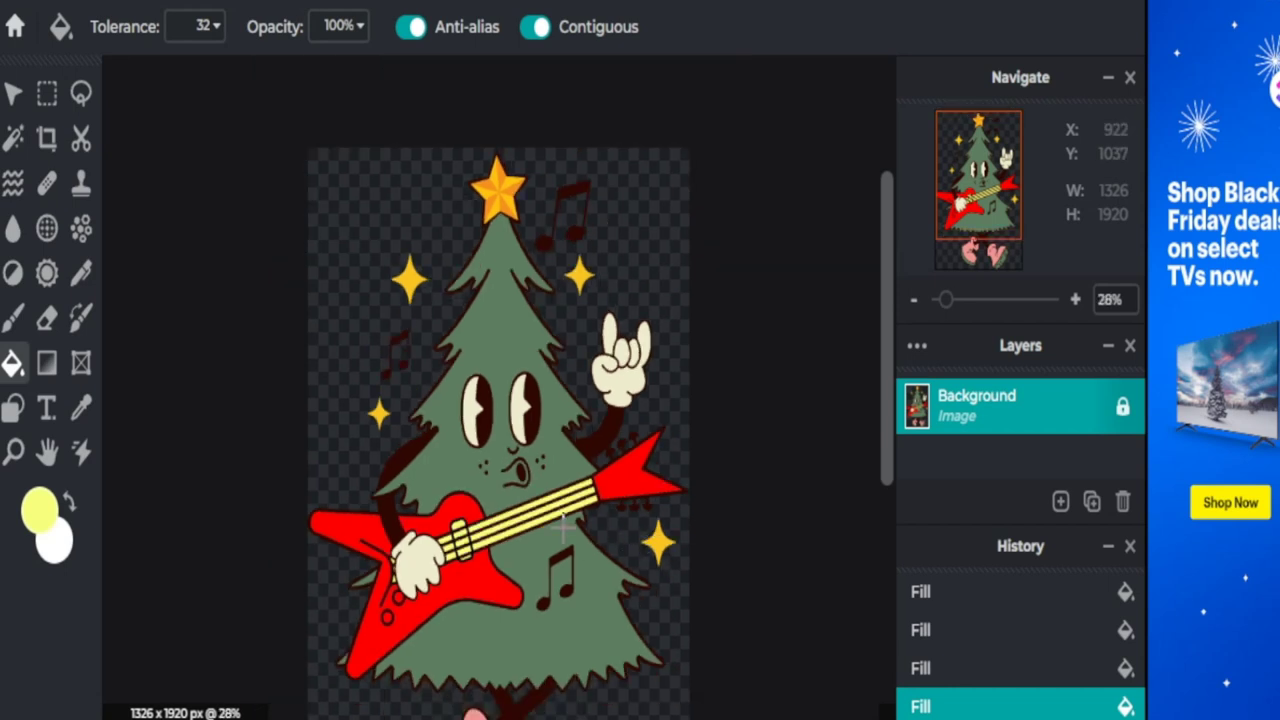
left_click(40, 509)
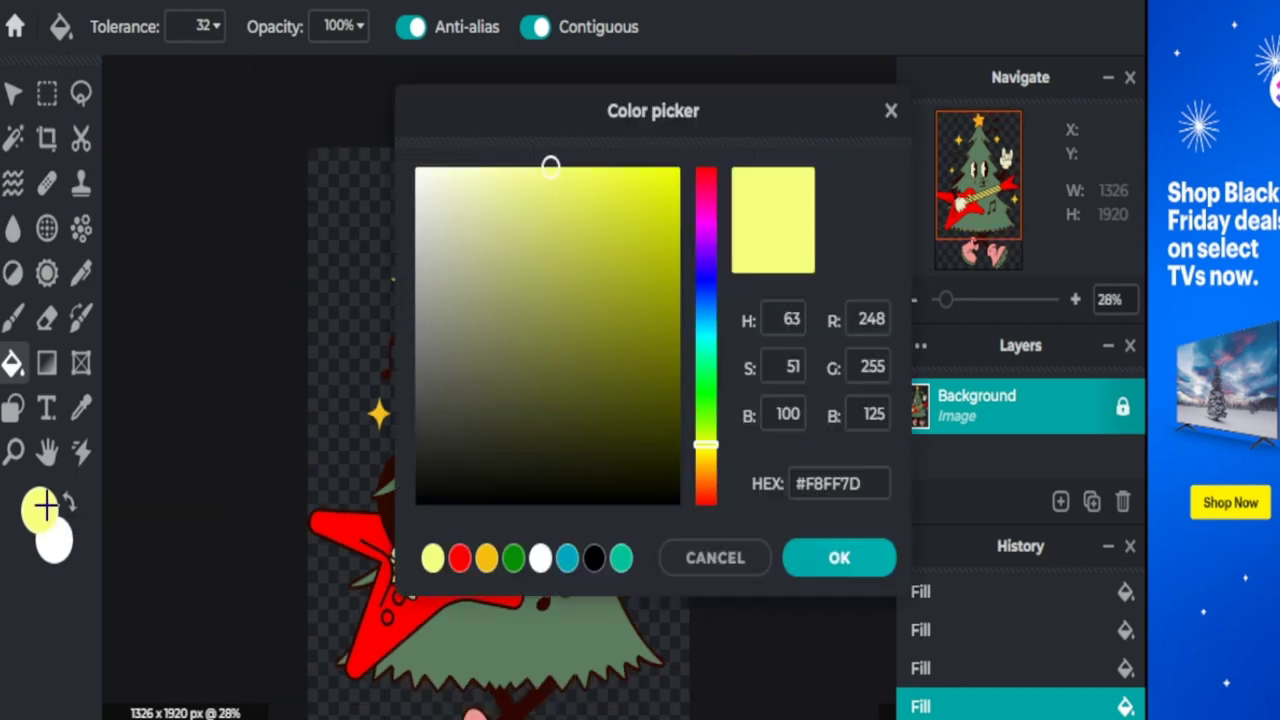
left_click(512, 560)
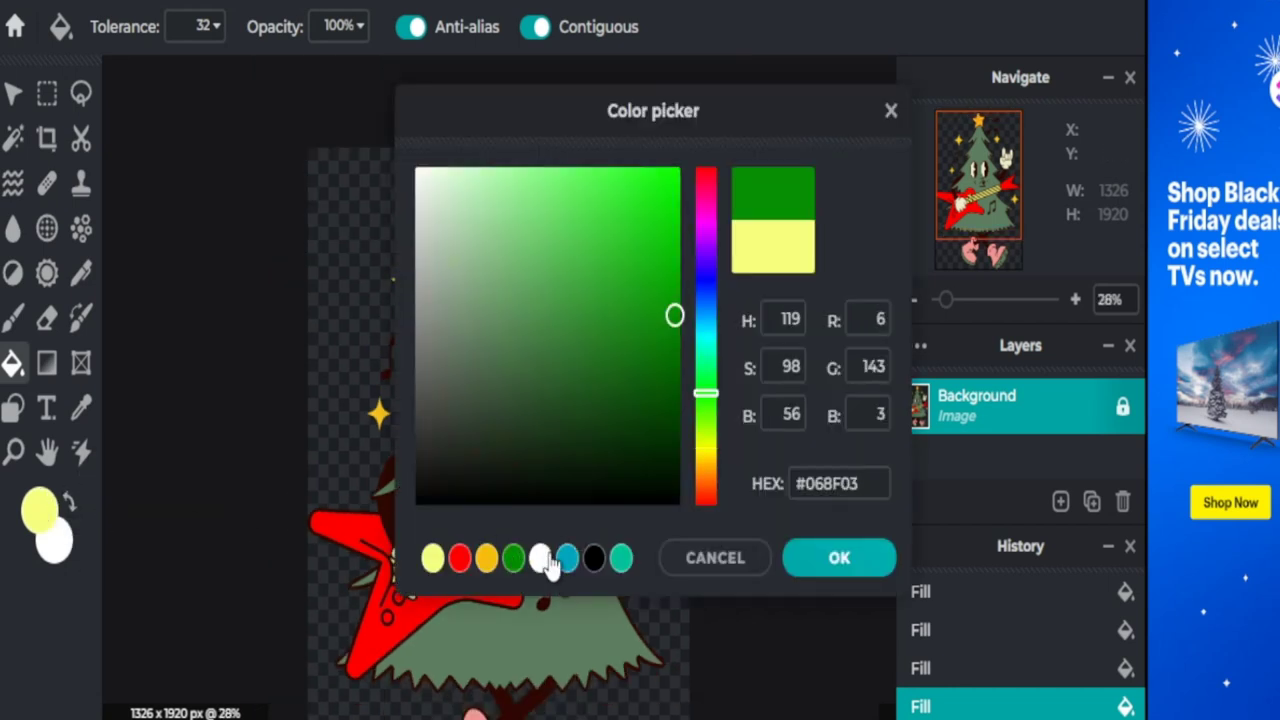
left_click(808, 568)
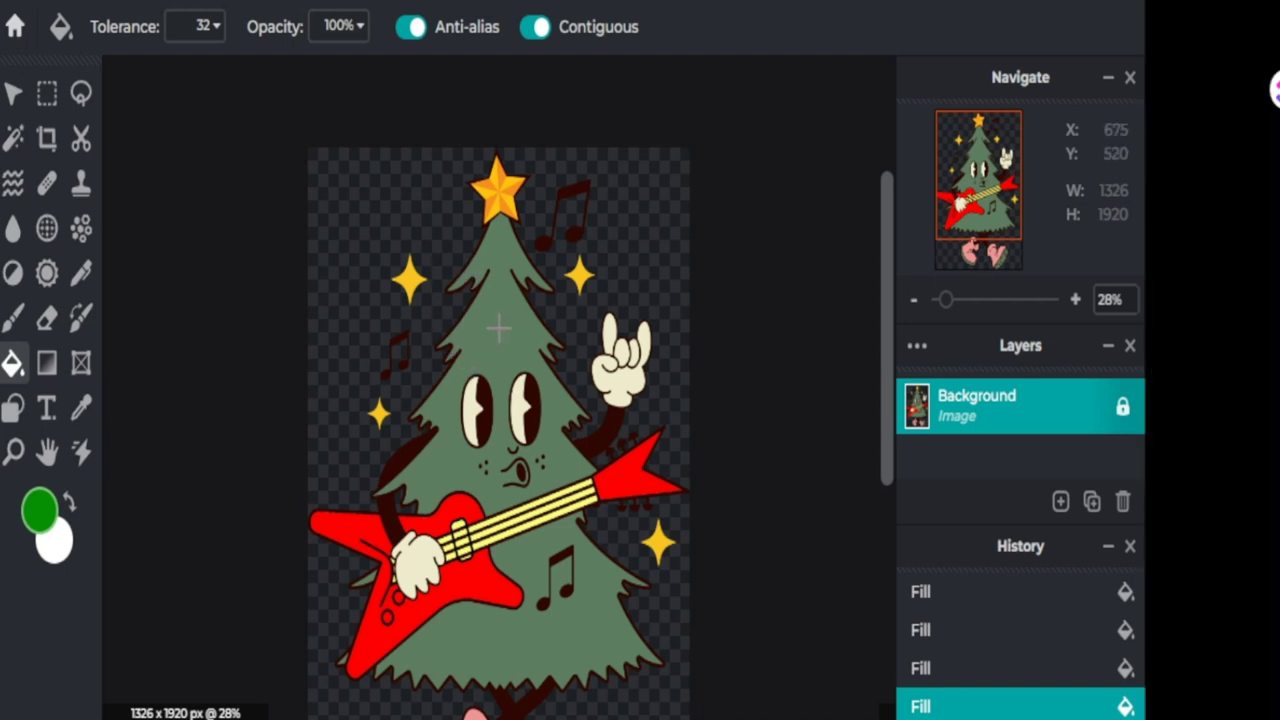
left_click(499, 327)
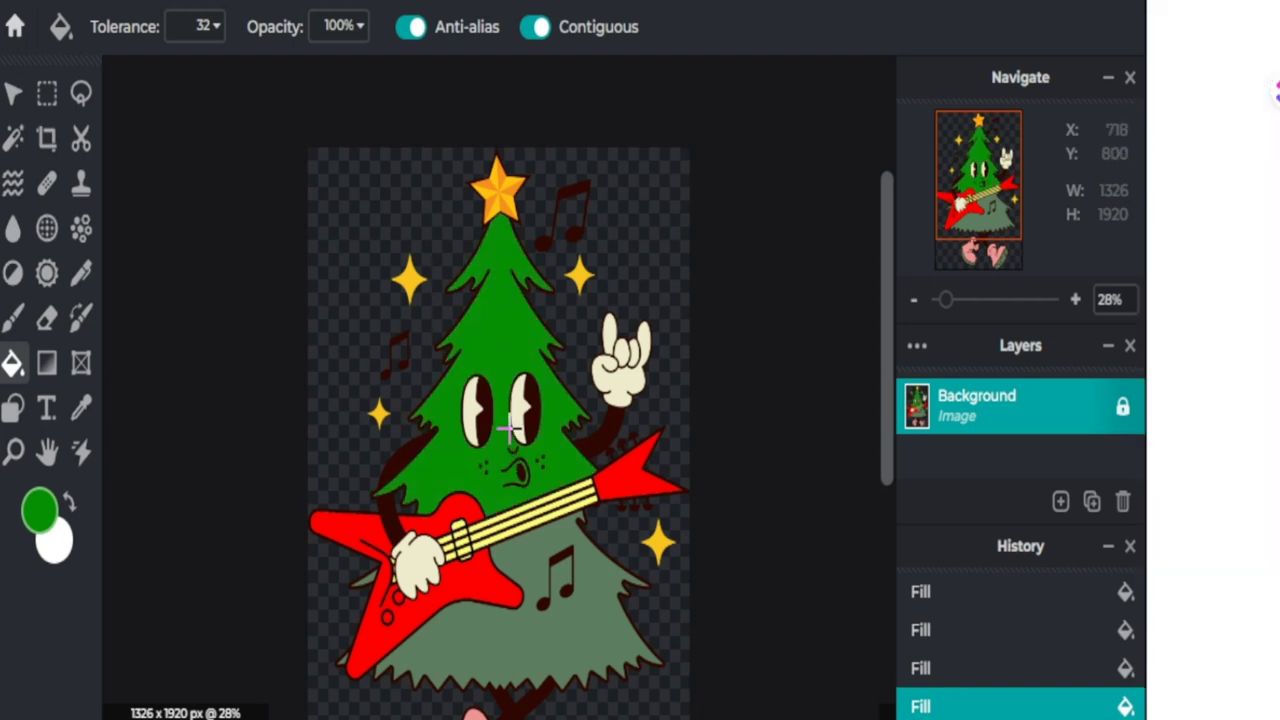
left_click(513, 634)
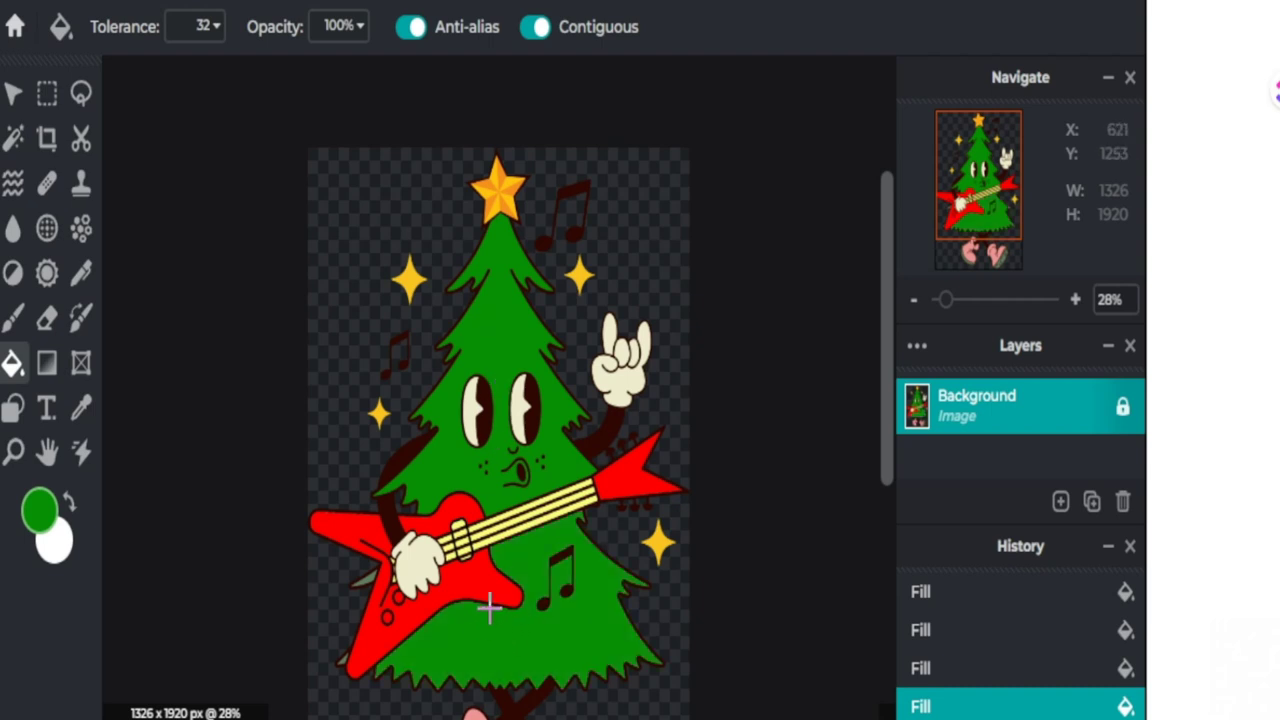
Step: Fill the two small grey-green branch tips sticking out behind the guitar body with green
scroll(522, 530, "down", 3)
scroll(519, 533, "up", 1)
scroll(516, 533, "up", 1)
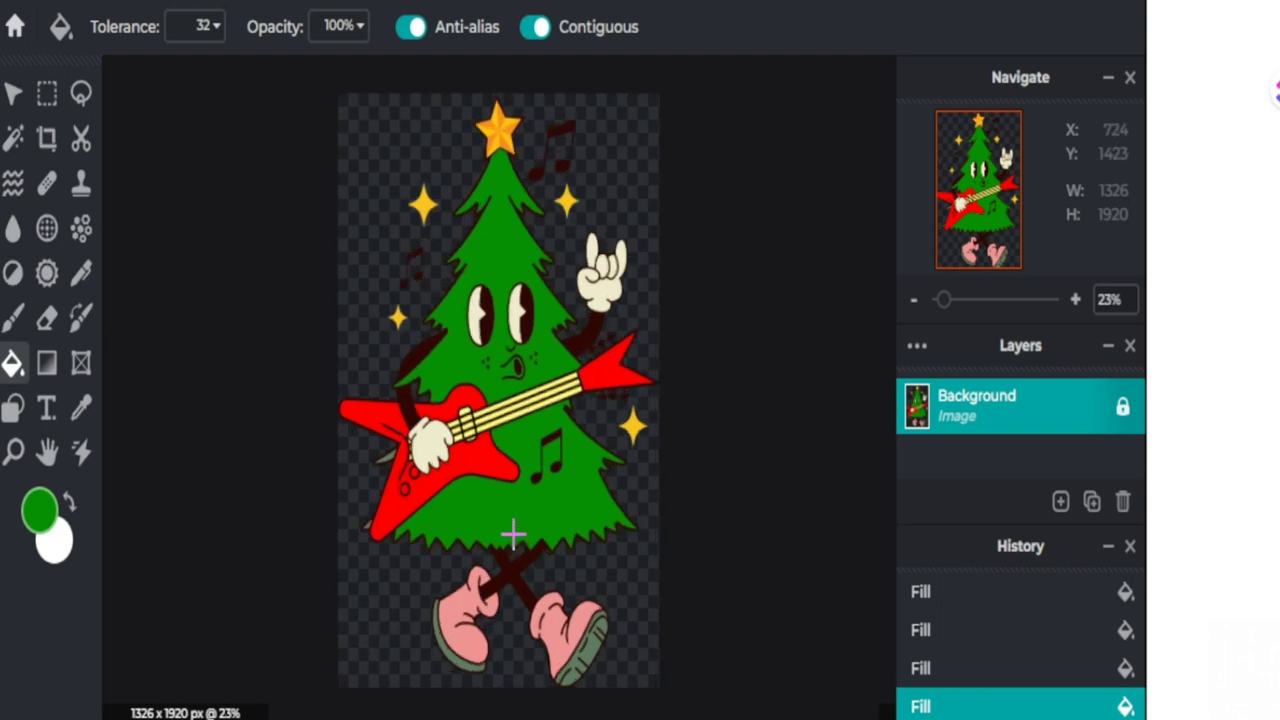
scroll(430, 510, "up", 1)
scroll(349, 481, "up", 6)
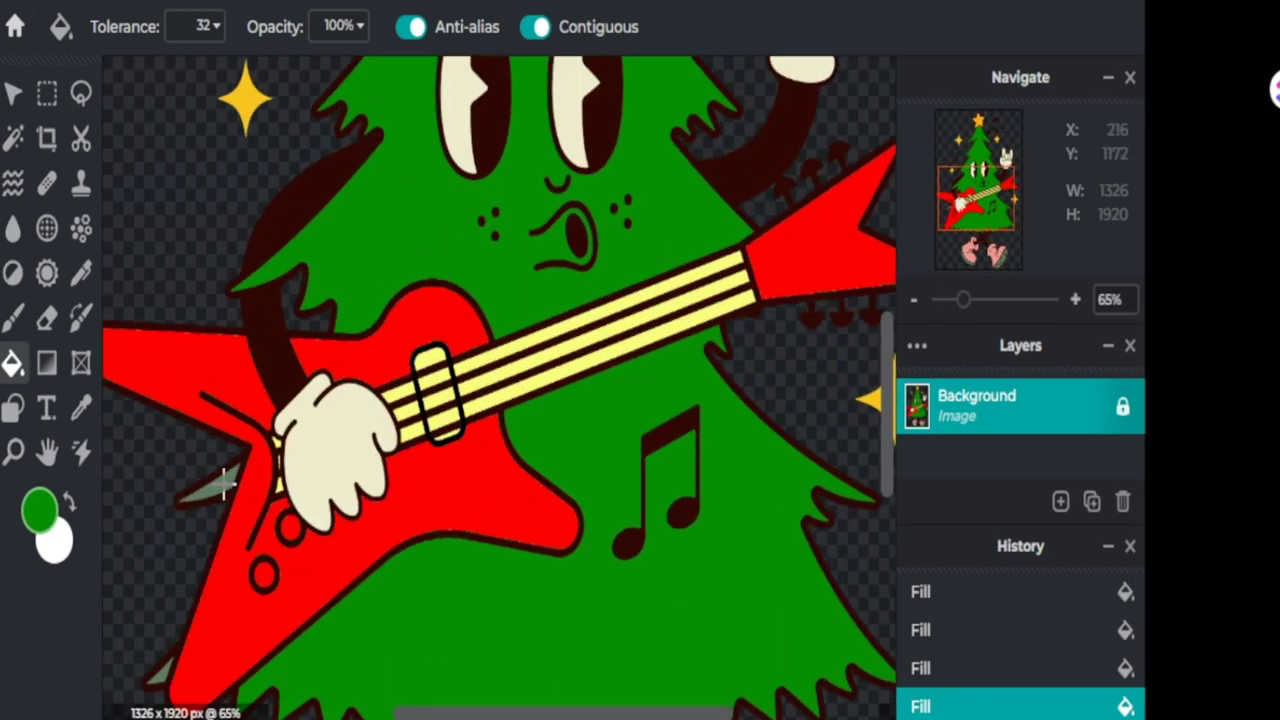
scroll(143, 663, "down", 4)
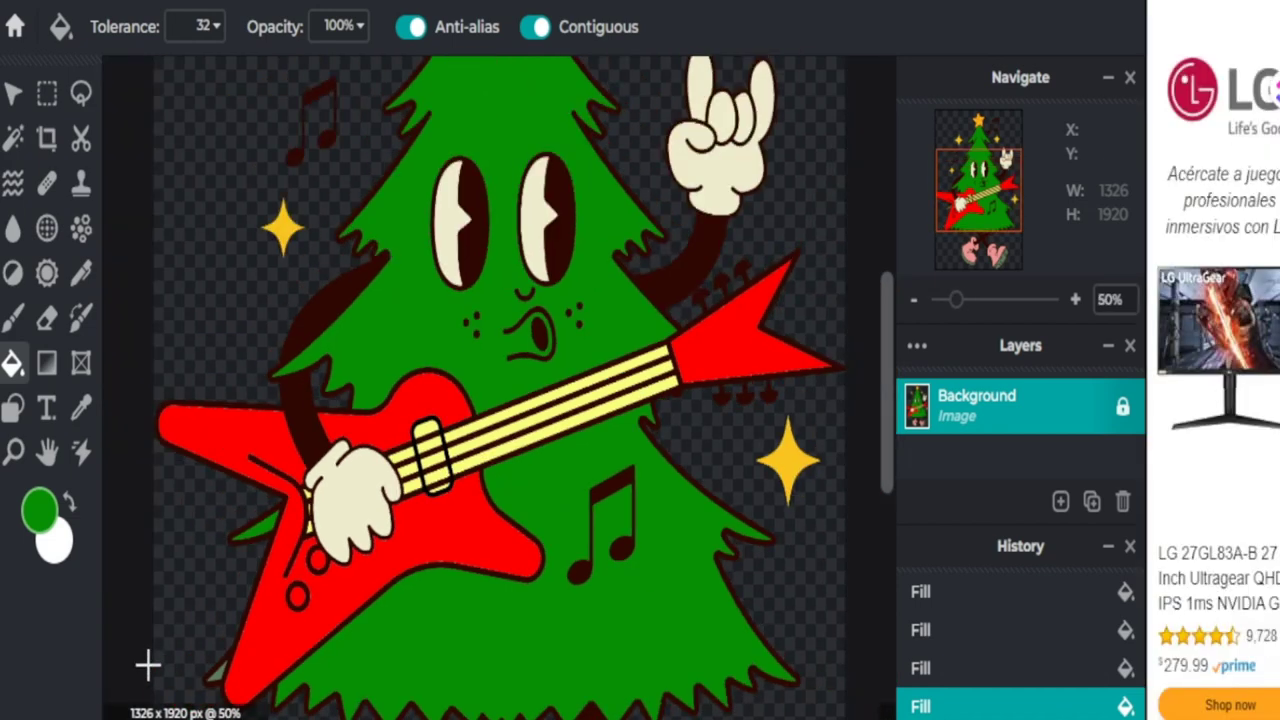
scroll(180, 655, "up", 3)
scroll(140, 683, "up", 1)
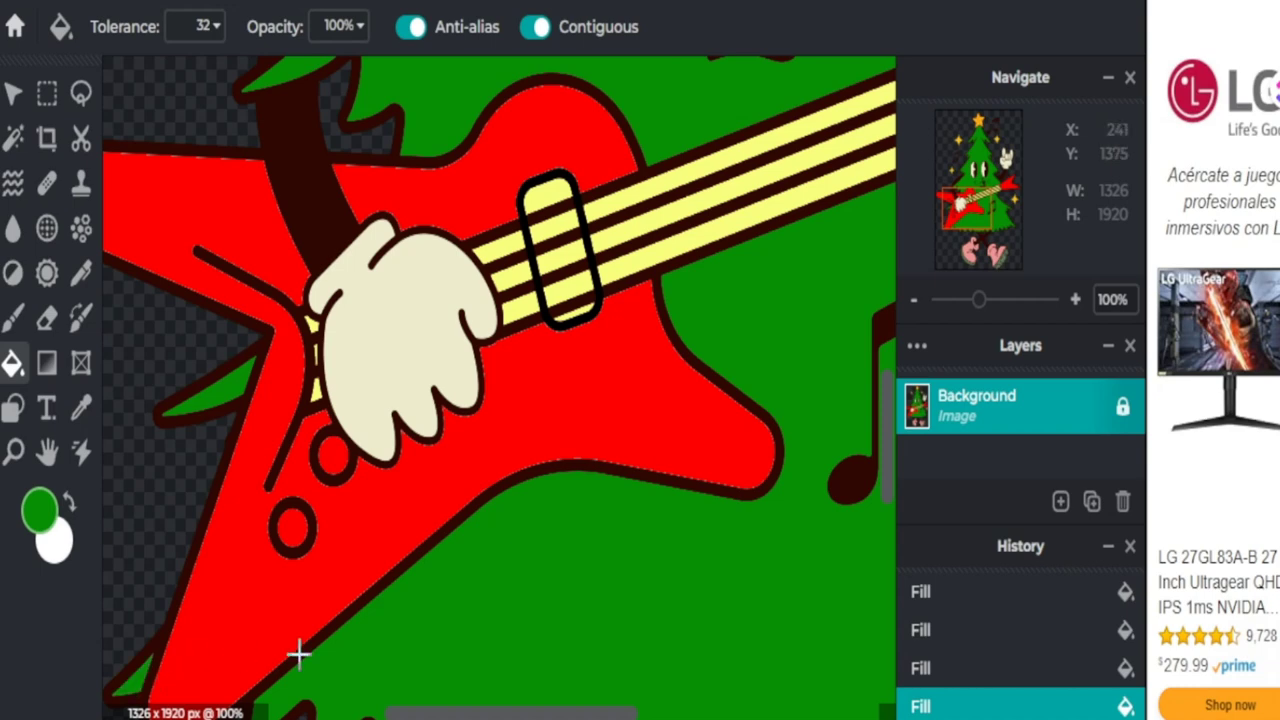
scroll(608, 597, "down", 5)
scroll(605, 598, "down", 1)
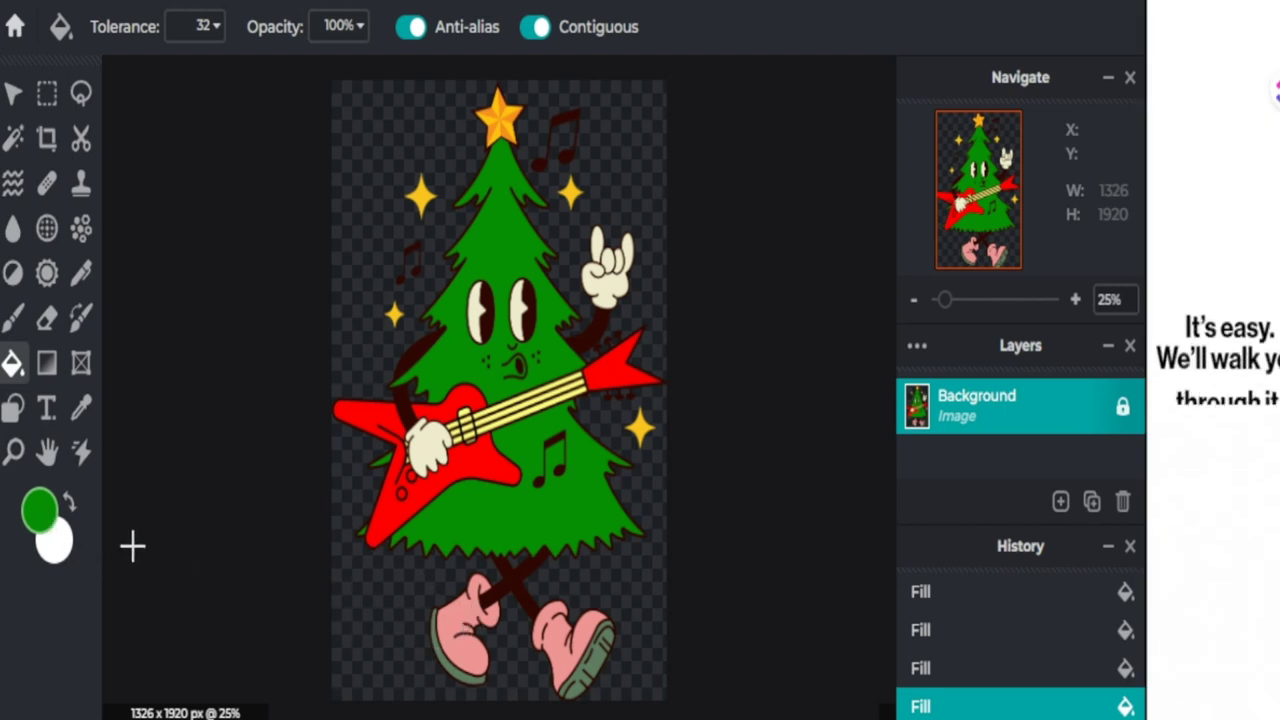
Step: Set the foreground colour to the preset red and fill the pink areas of both boots
left_click(46, 522)
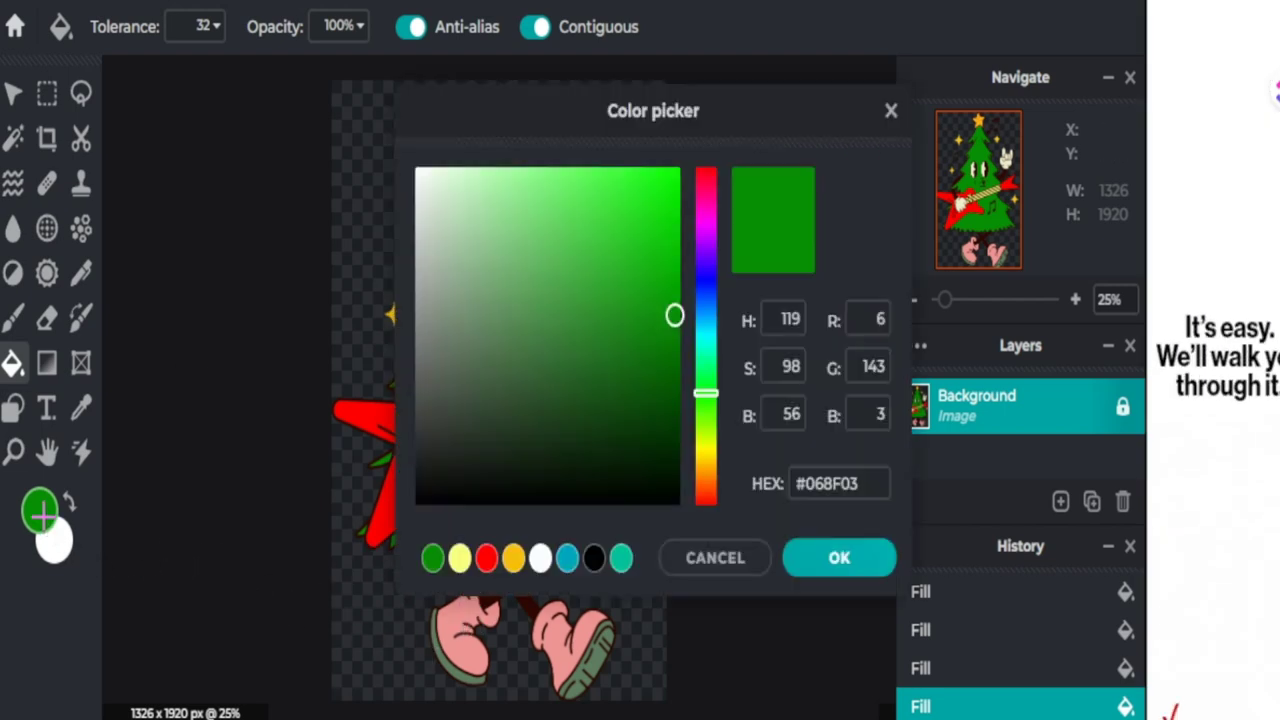
left_click(487, 560)
left_click(820, 560)
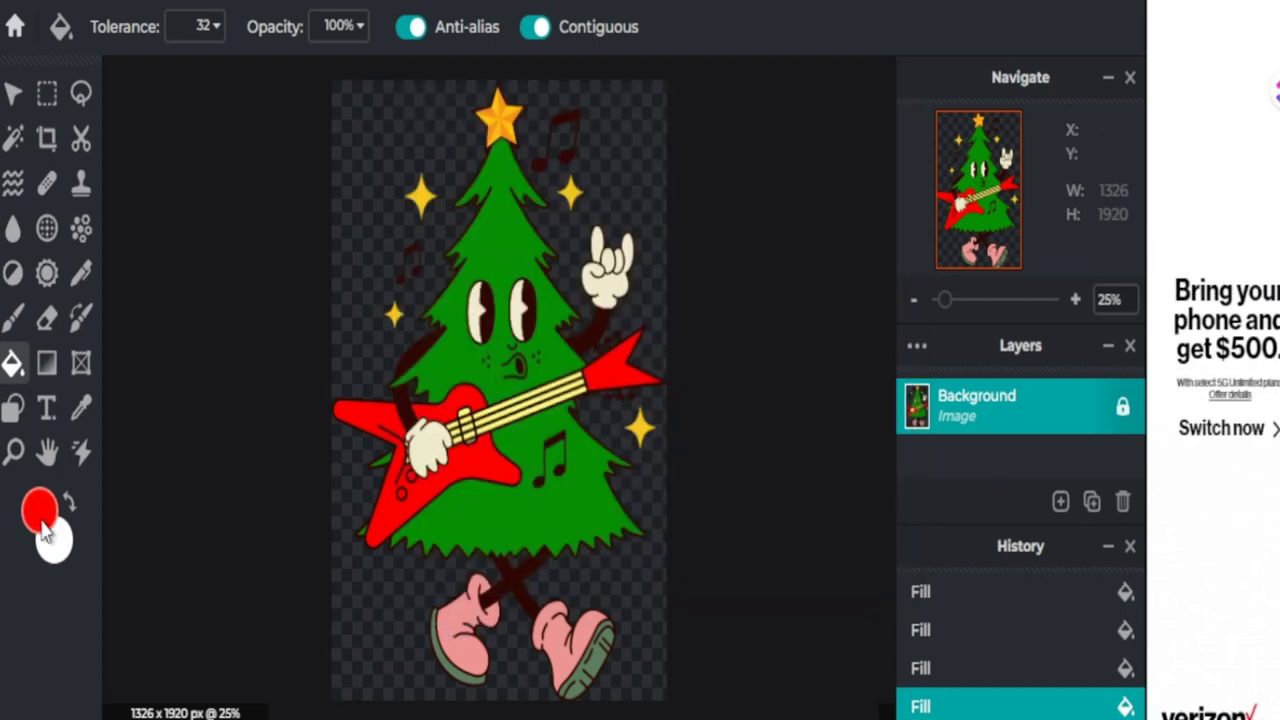
left_click(455, 622)
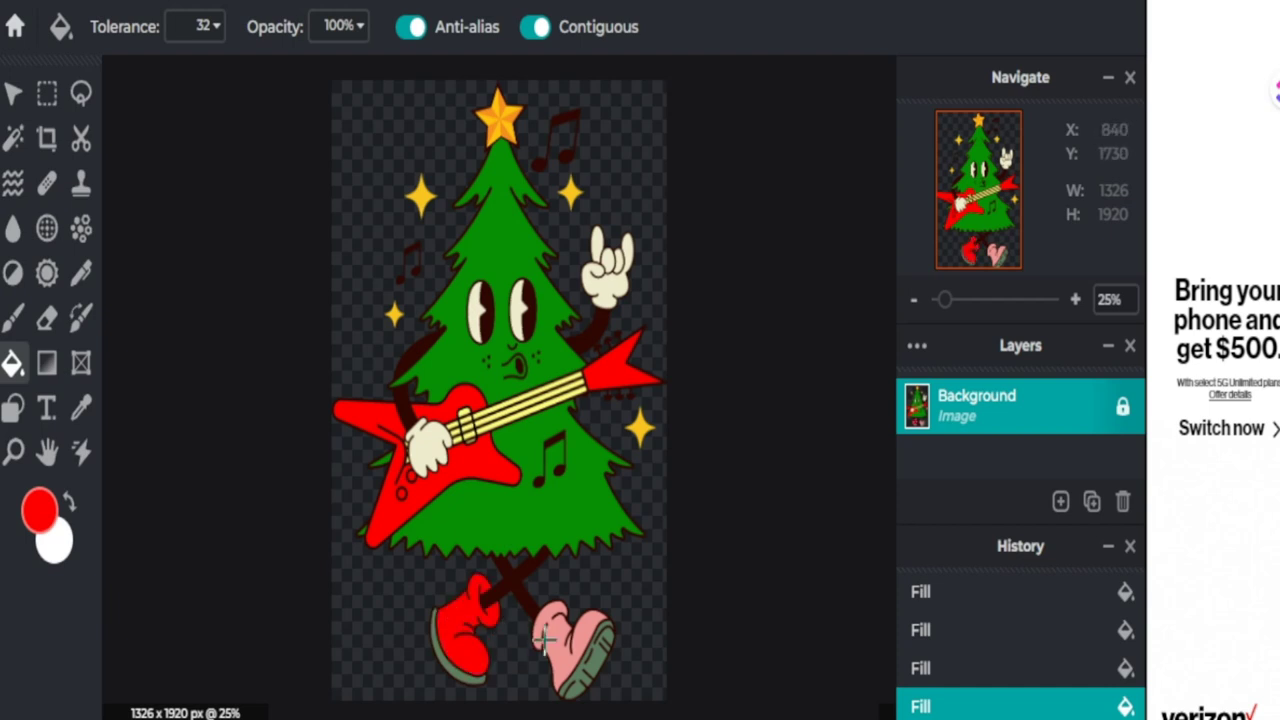
left_click(554, 636)
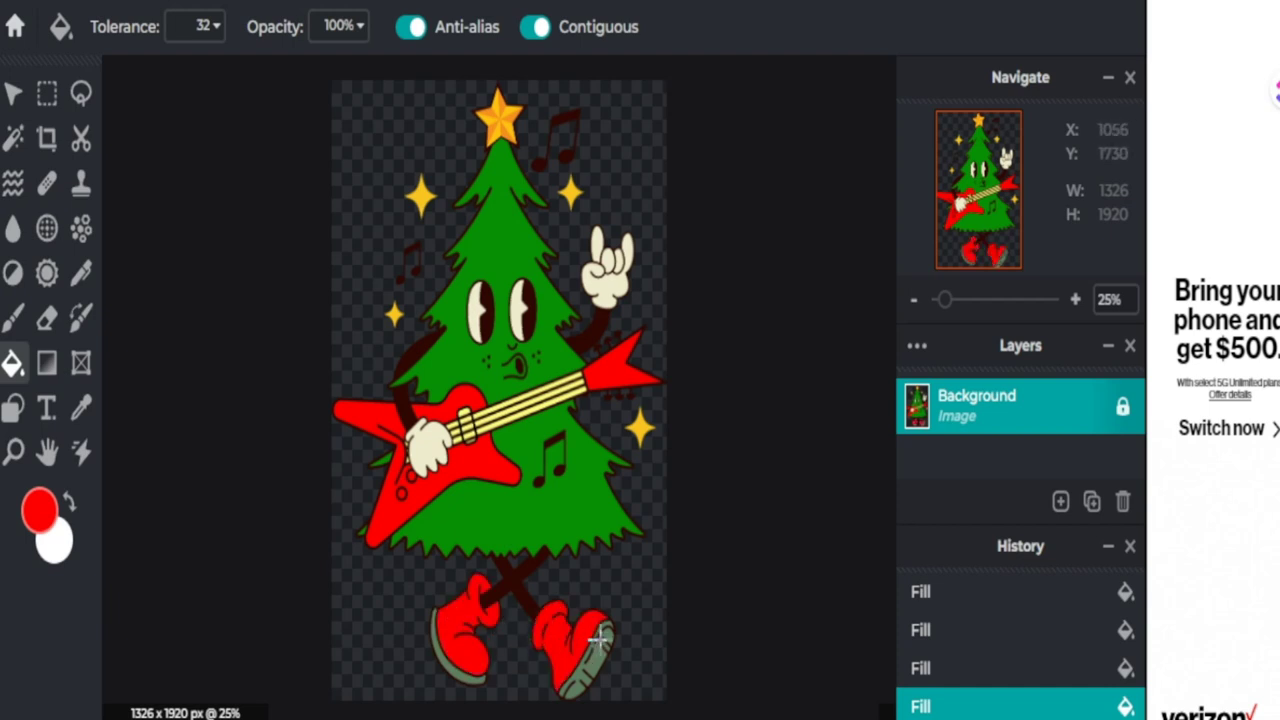
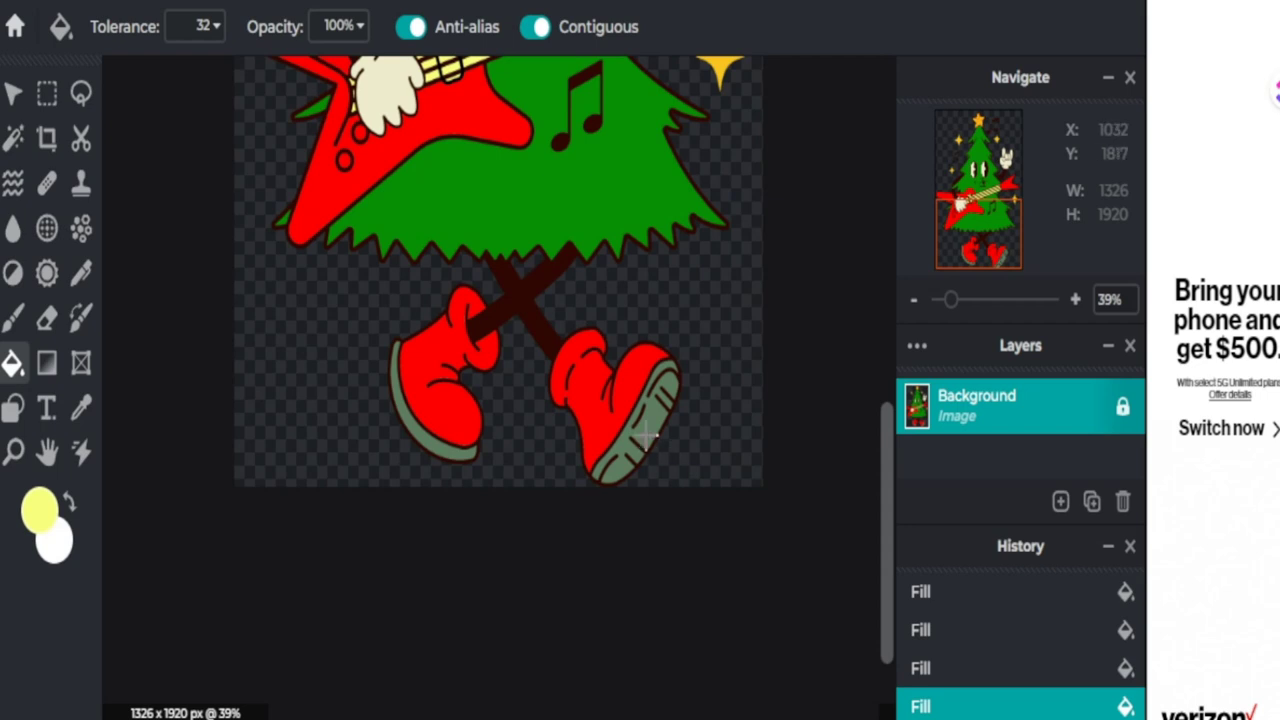
Step: Fill the grey-green soles of both boots with pale yellow
scroll(640, 418, "up", 5)
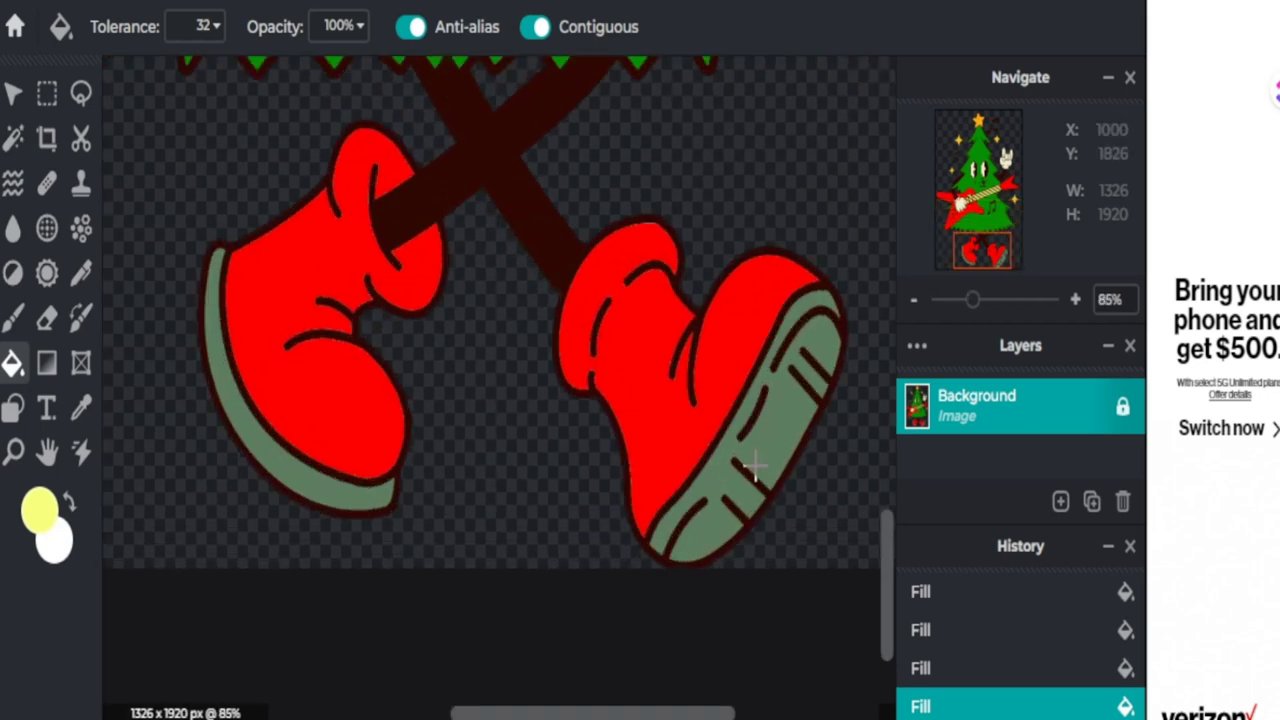
left_click(785, 417)
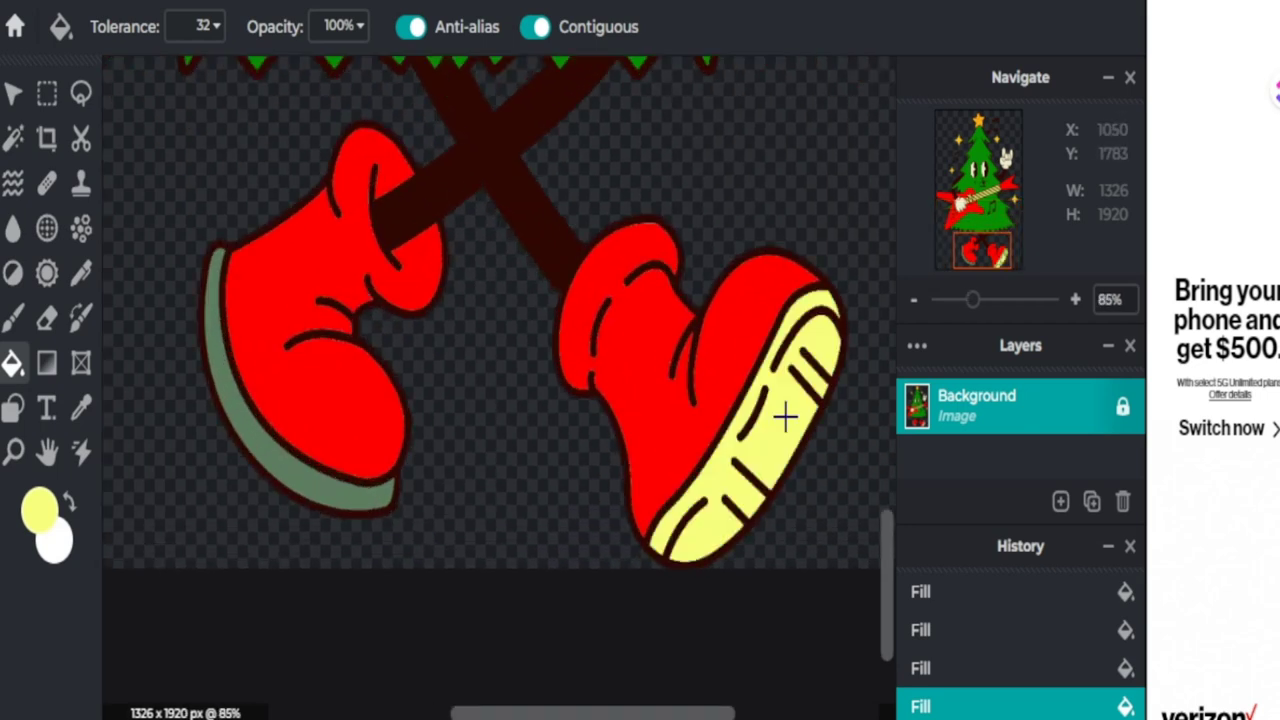
left_click(340, 462)
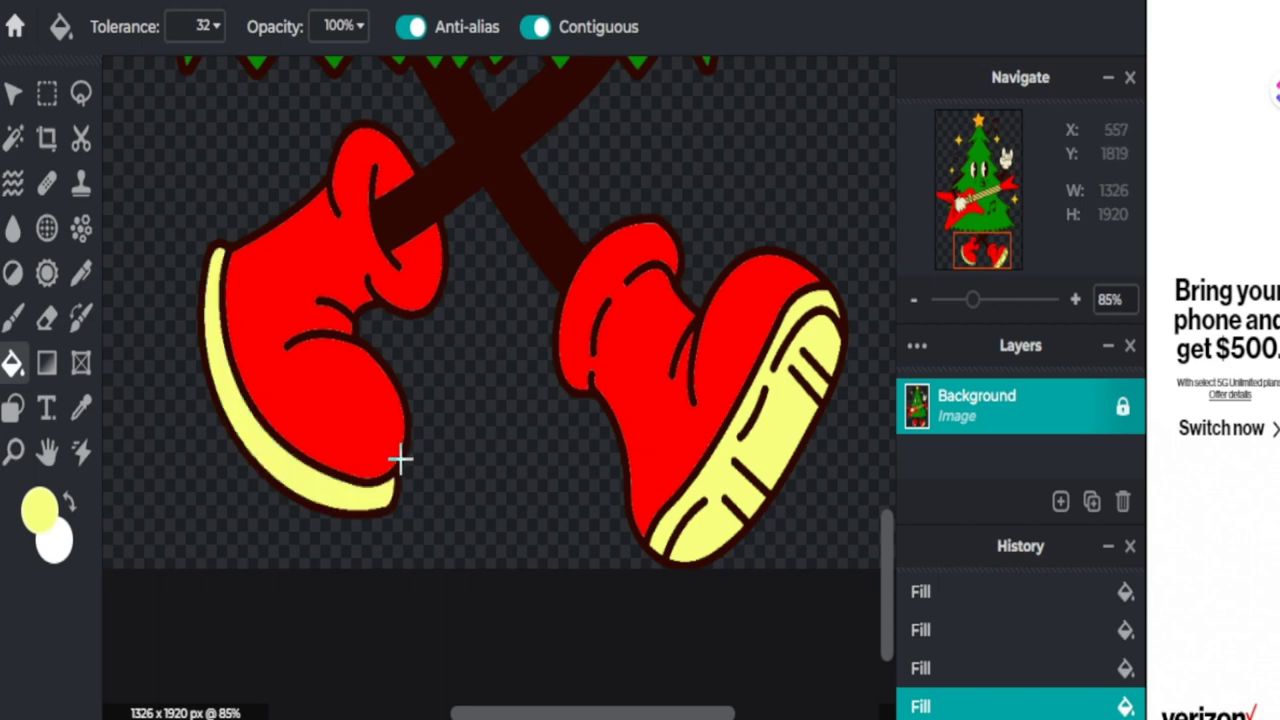
scroll(509, 446, "down", 5)
scroll(513, 441, "down", 2)
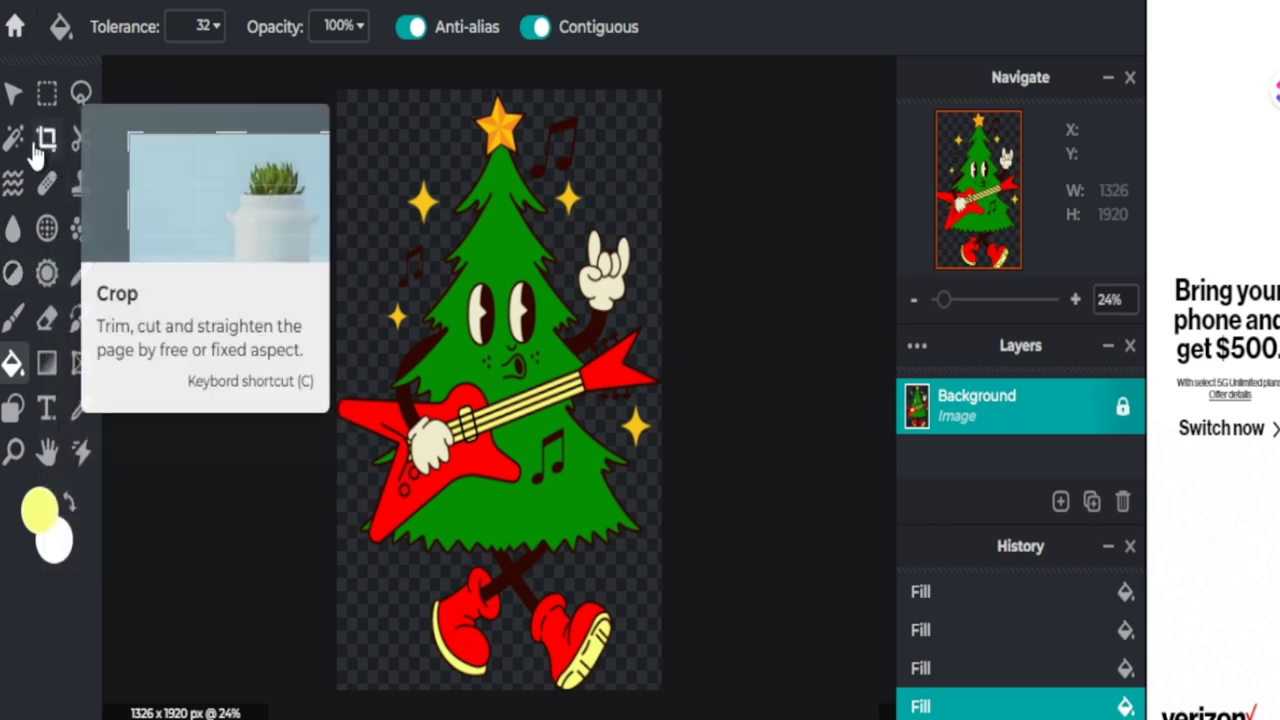
Step: Set the Eraser brush size to 88 px and erase the yellow sparkle left of the treetop
left_click(46, 318)
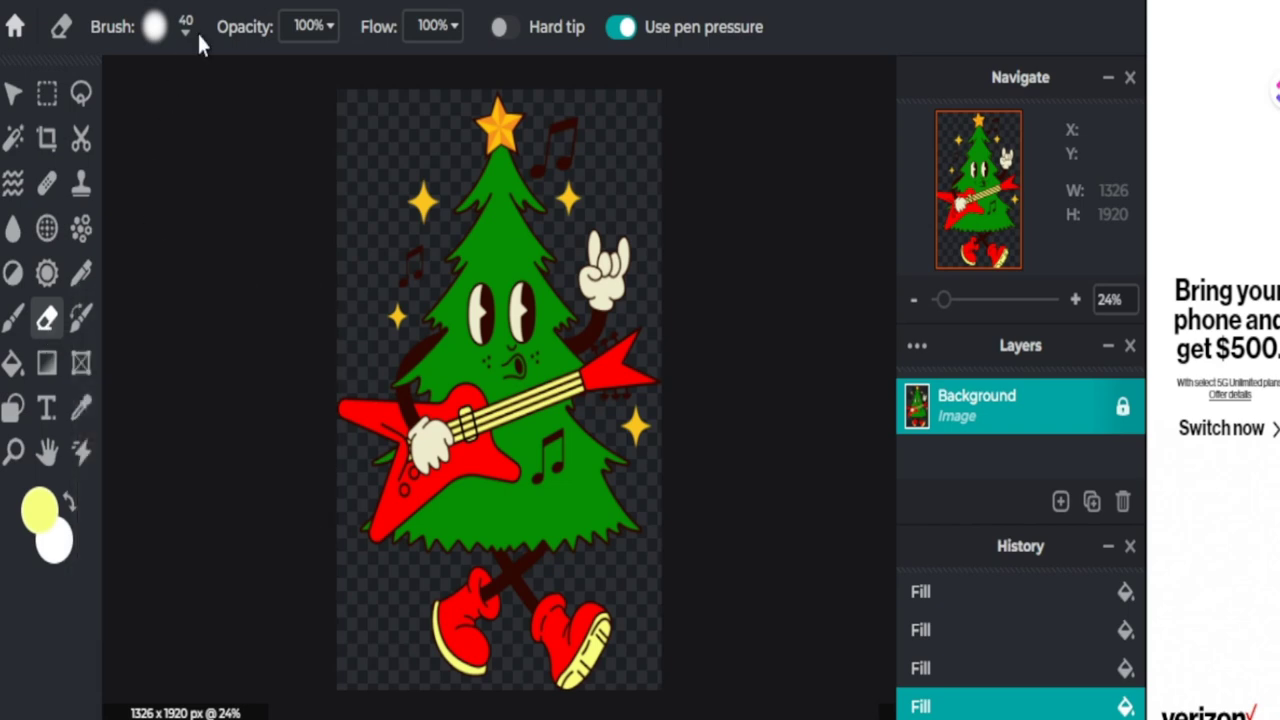
left_click(185, 34)
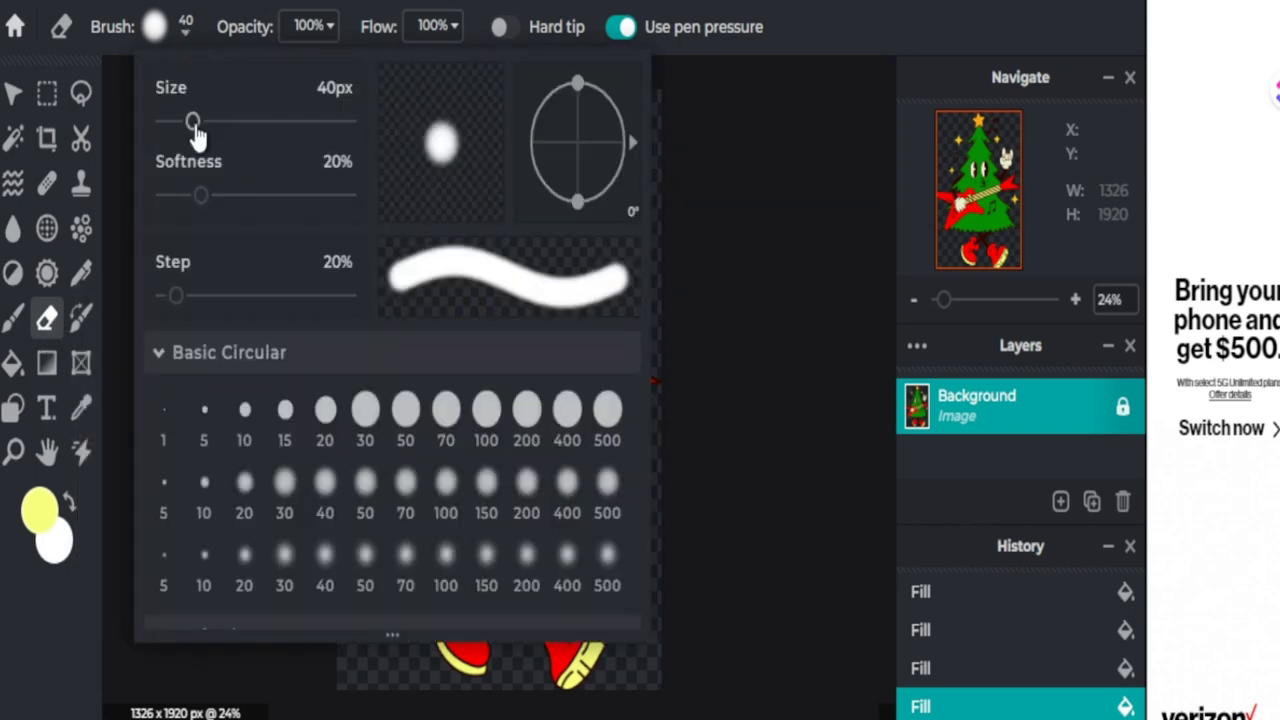
left_click_drag(194, 124, 230, 124)
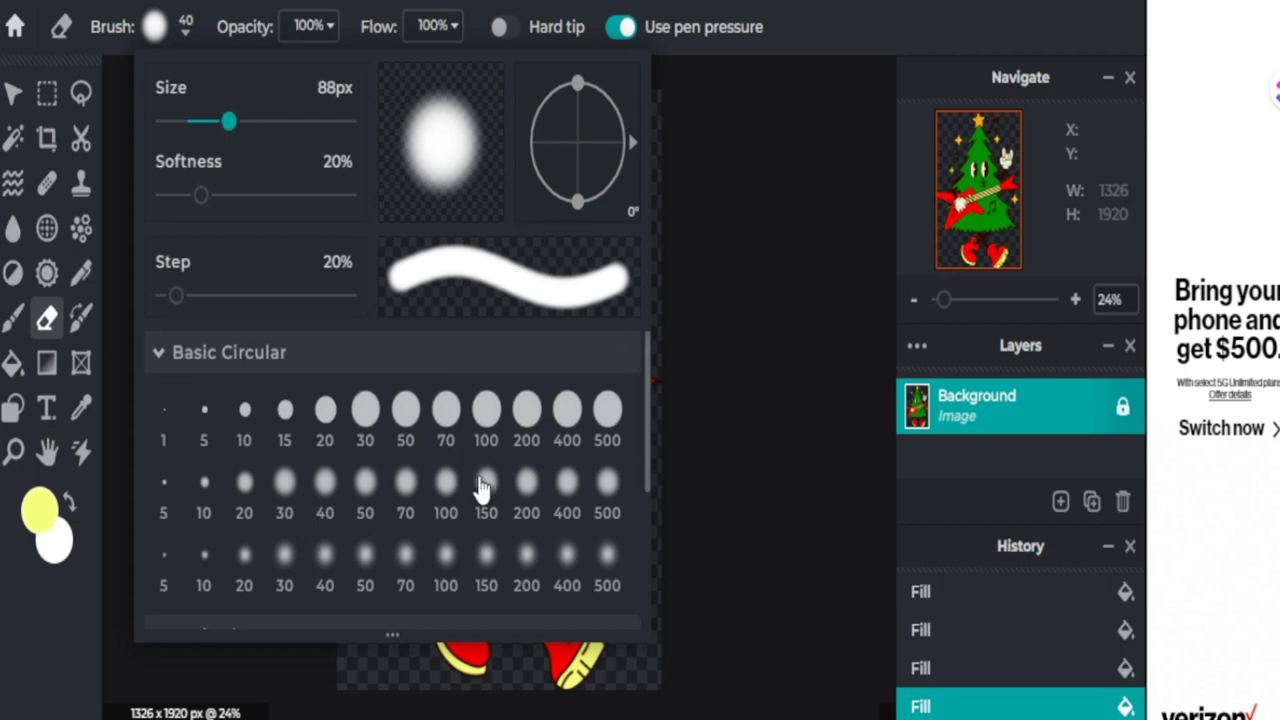
left_click(738, 398)
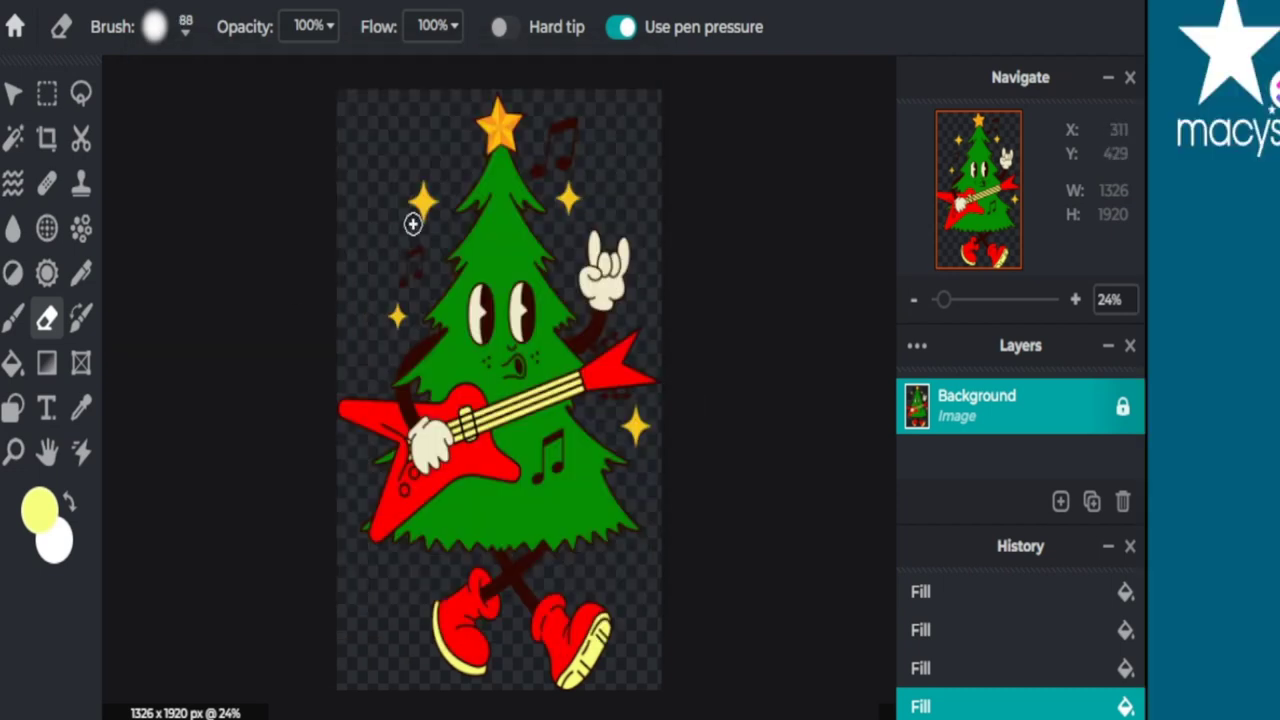
left_click(396, 184)
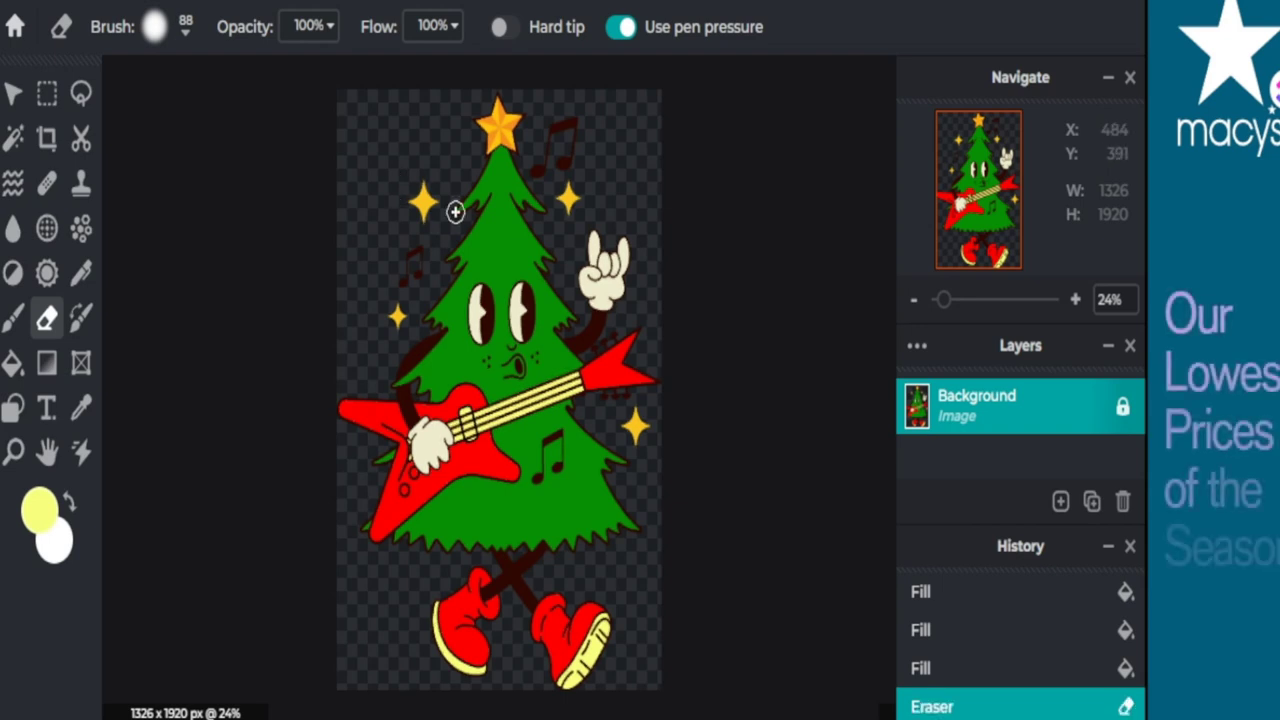
scroll(428, 208, "up", 1)
scroll(318, 566, "up", 2)
scroll(318, 566, "up", 1)
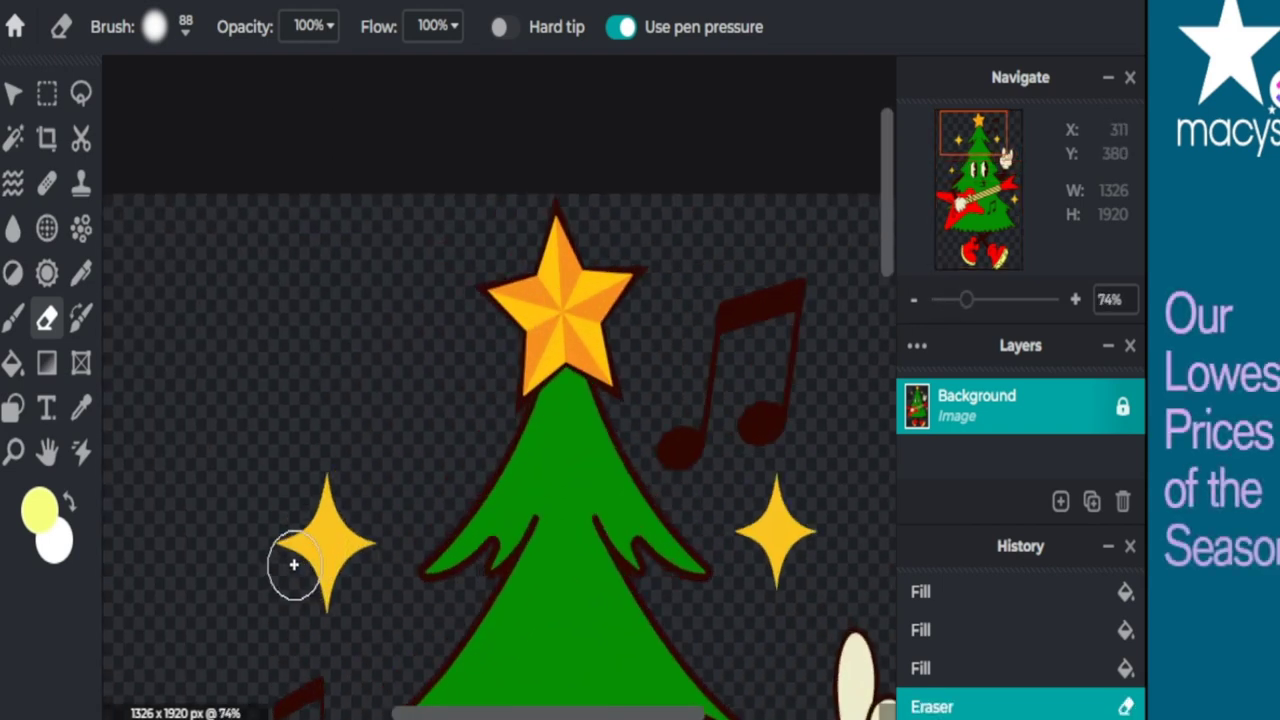
mouse_move(293, 507)
left_mouse_down()
mouse_move(358, 508)
mouse_move(323, 575)
mouse_move(307, 582)
mouse_move(291, 545)
mouse_move(326, 603)
left_mouse_up()
scroll(359, 408, "down", 1)
scroll(359, 408, "down", 1)
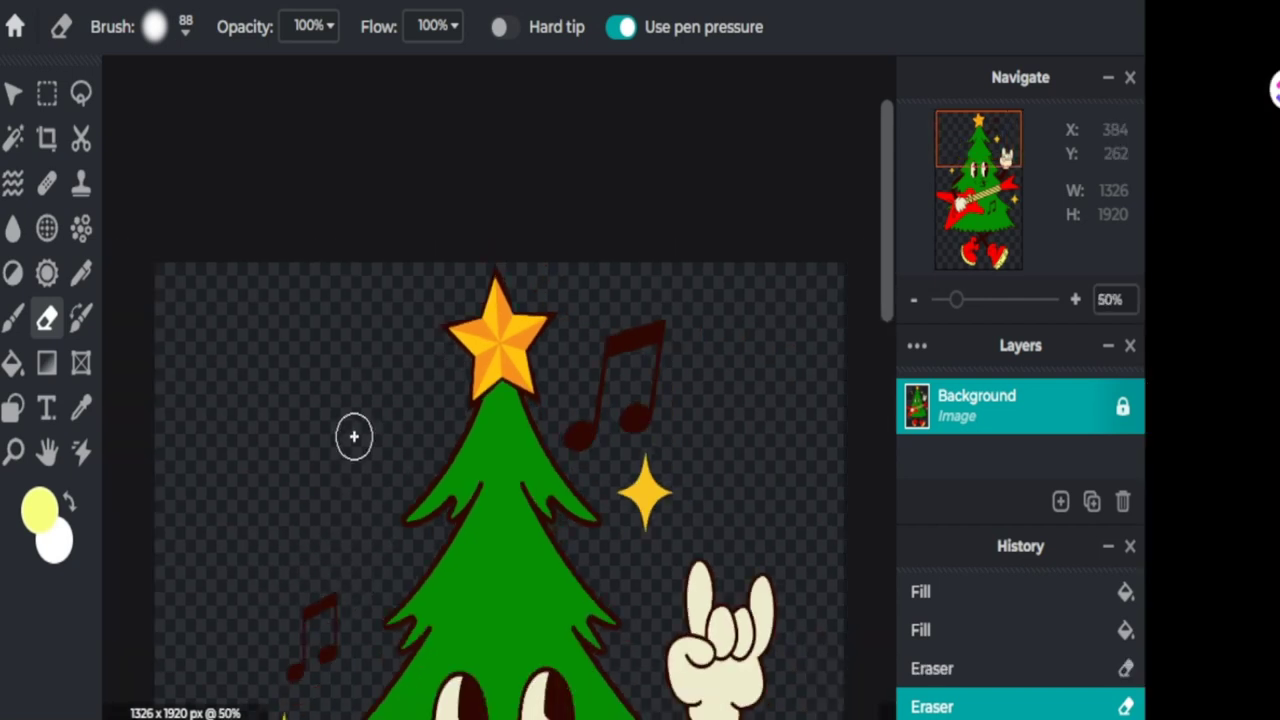
Step: Erase the yellow sparkle right of the treetop, above the raised hand
scroll(354, 434, "down", 1)
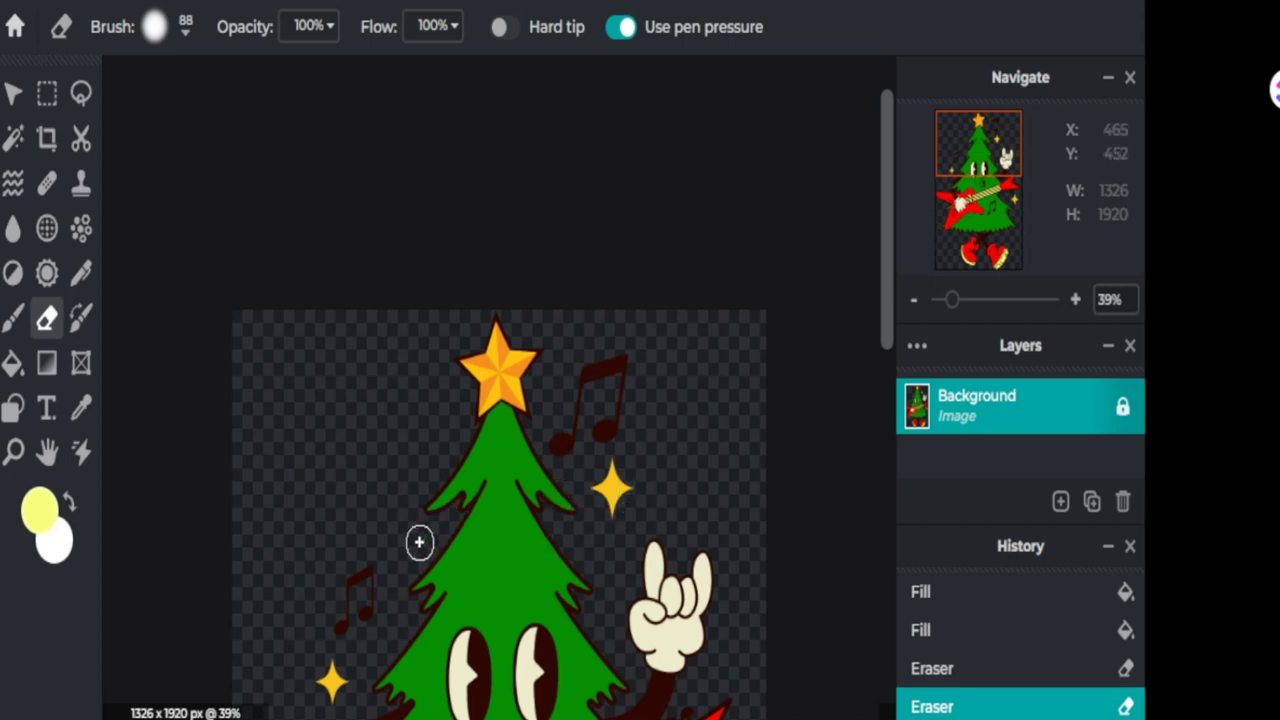
mouse_move(614, 471)
left_mouse_down()
mouse_move(601, 474)
mouse_move(614, 523)
mouse_move(629, 480)
mouse_move(604, 468)
mouse_move(614, 503)
left_mouse_up()
scroll(249, 577, "down", 1)
scroll(400, 548, "down", 1)
scroll(400, 548, "down", 1)
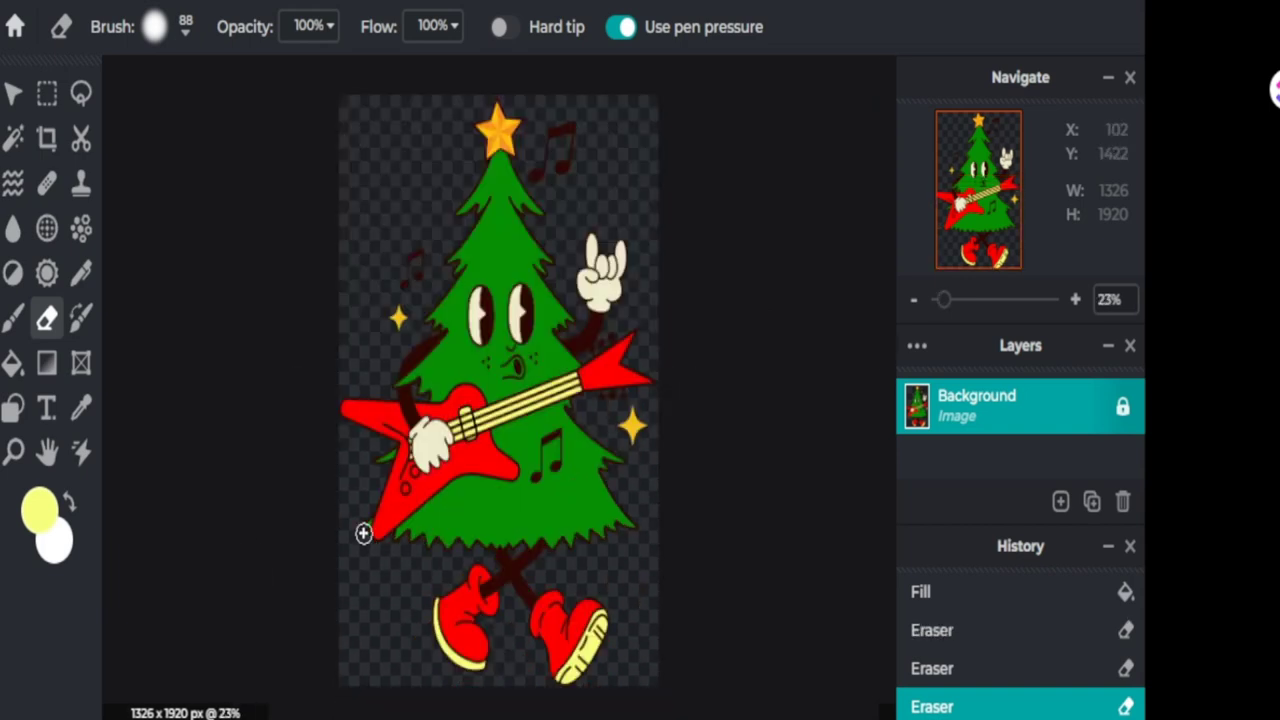
Step: Erase the small sparkle above the tree's left arm and the larger one below the guitar's headstock
scroll(375, 372, "up", 5)
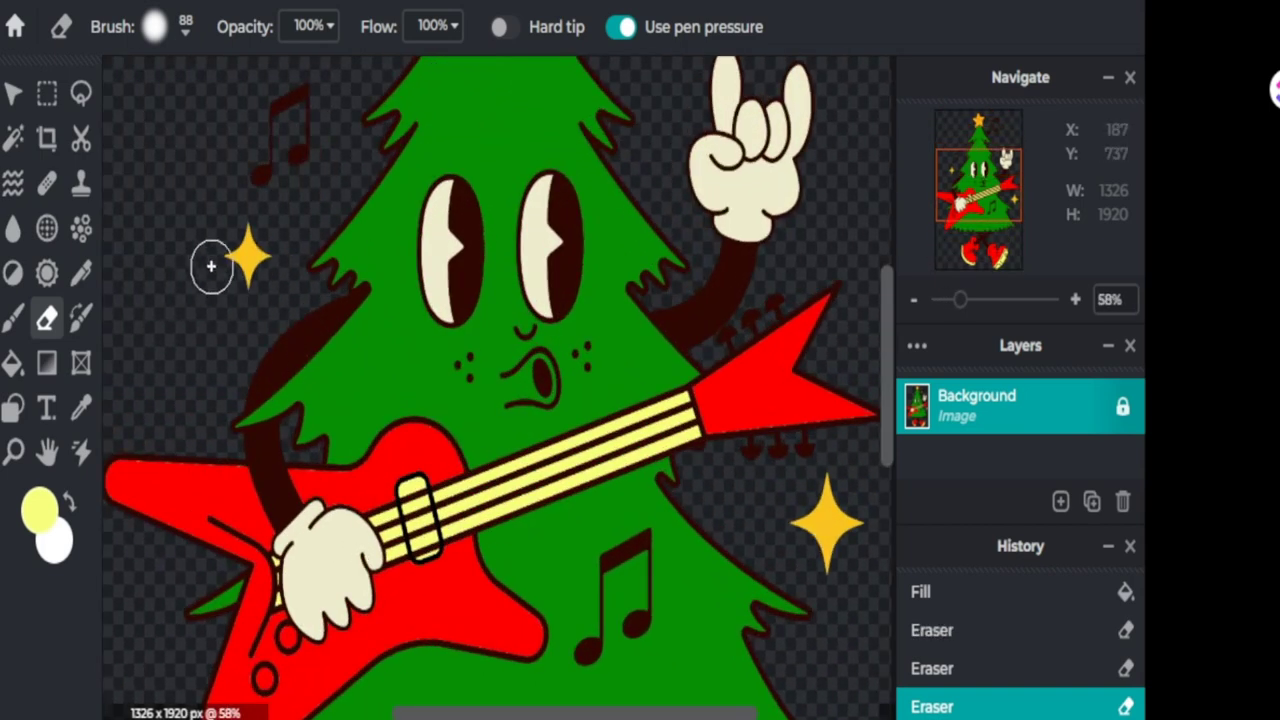
mouse_move(253, 240)
left_mouse_down()
mouse_move(217, 260)
mouse_move(269, 256)
mouse_move(243, 283)
left_mouse_up()
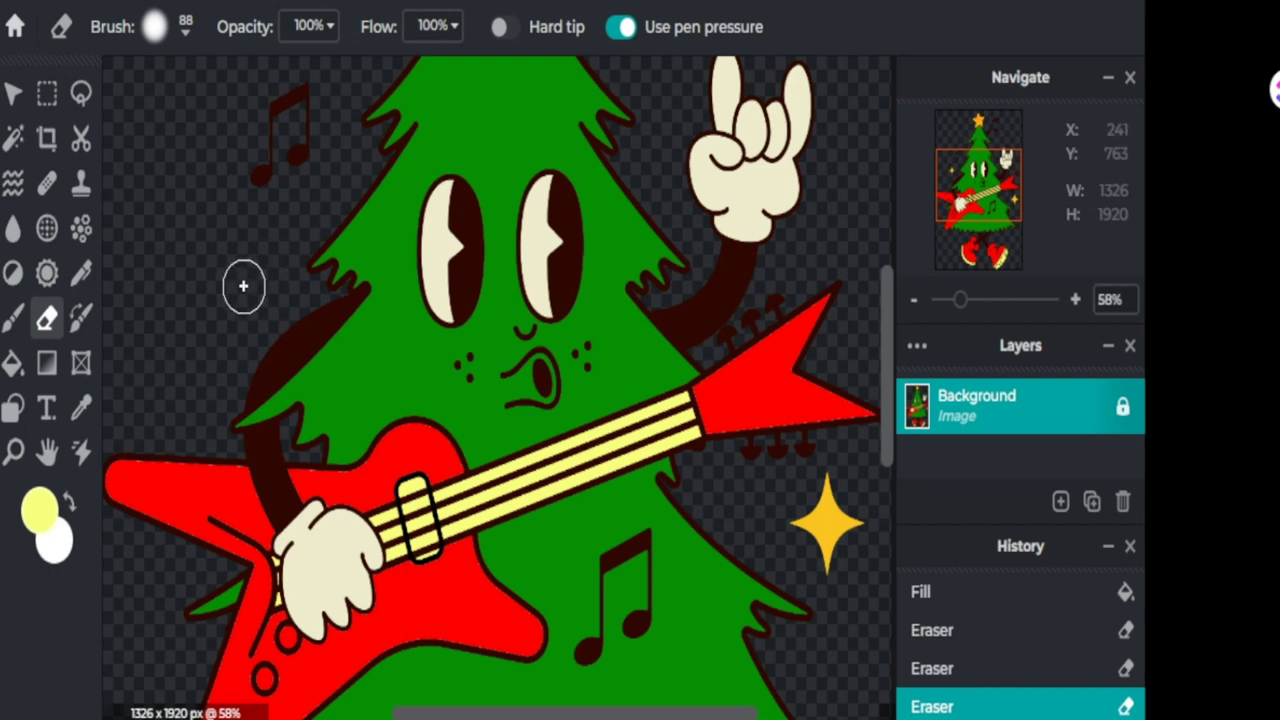
scroll(714, 423, "down", 1)
mouse_move(758, 522)
left_mouse_down()
mouse_move(747, 529)
mouse_move(737, 486)
mouse_move(766, 506)
left_mouse_up()
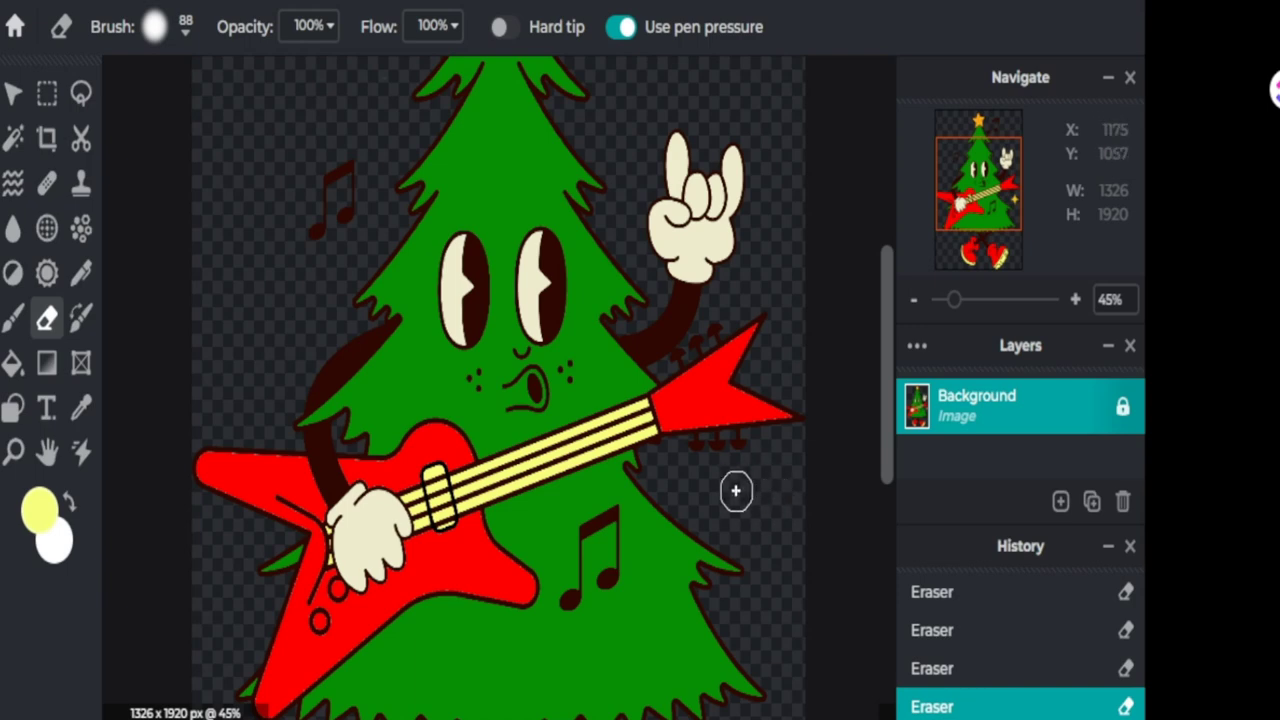
Step: Erase the lower part of the music note beside the star and the small music note left of the tree
scroll(263, 511, "down", 3)
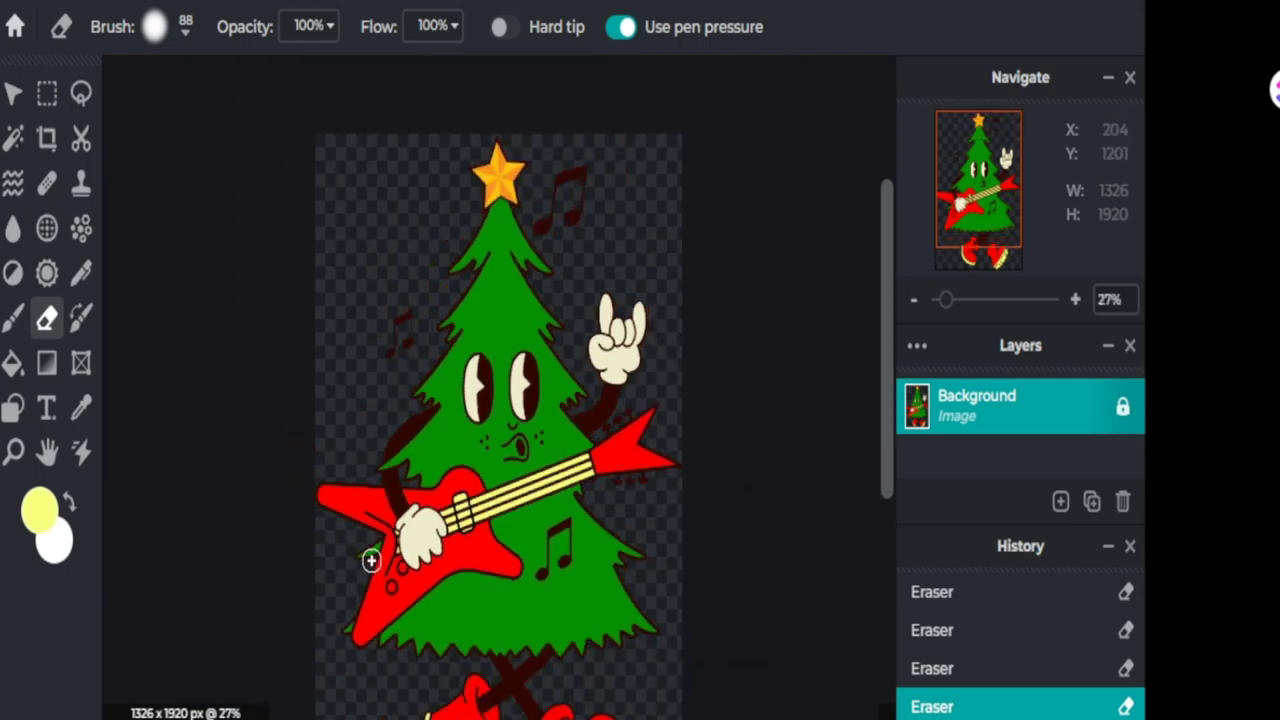
scroll(372, 562, "down", 2)
scroll(415, 565, "up", 2)
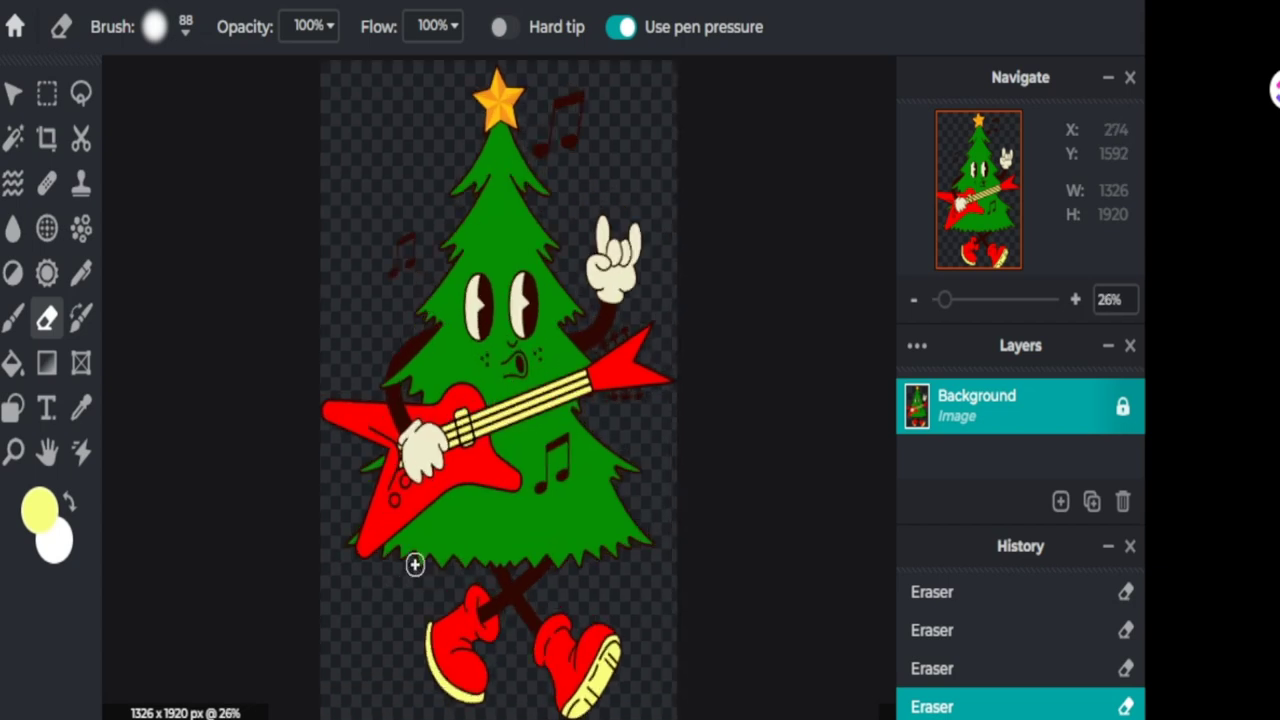
scroll(476, 577, "up", 1)
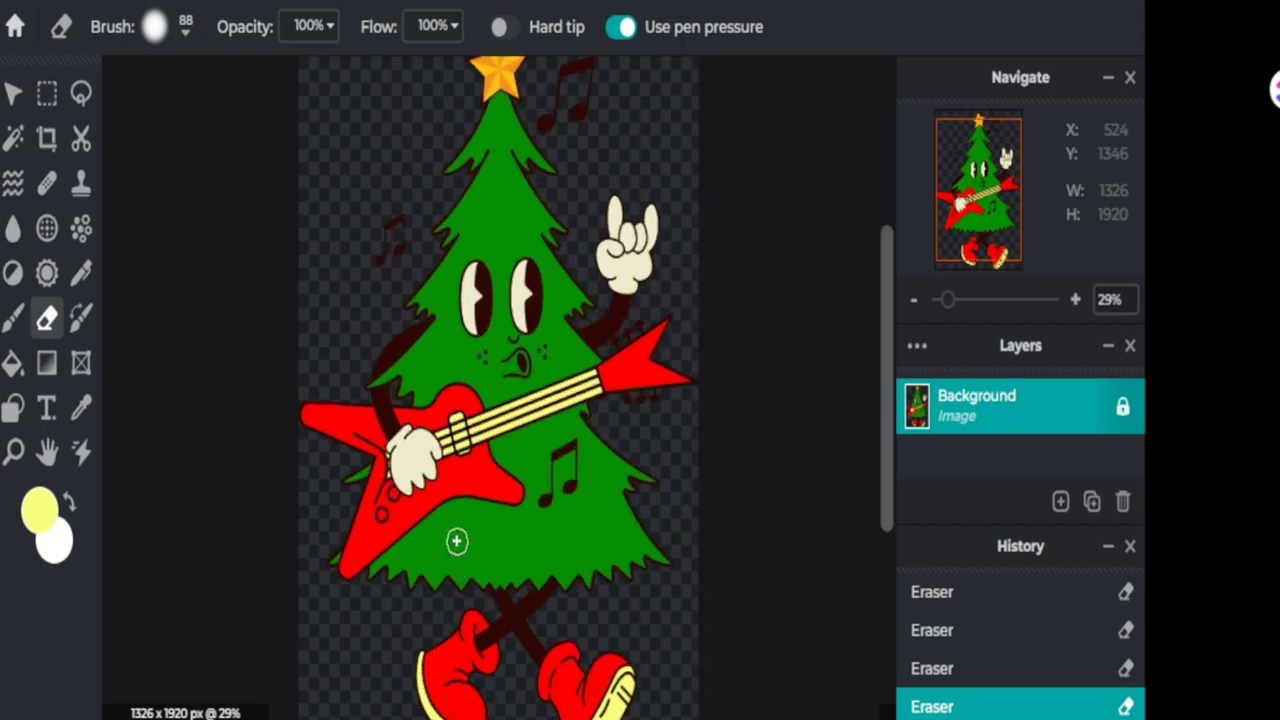
scroll(458, 541, "down", 1)
scroll(577, 155, "up", 4)
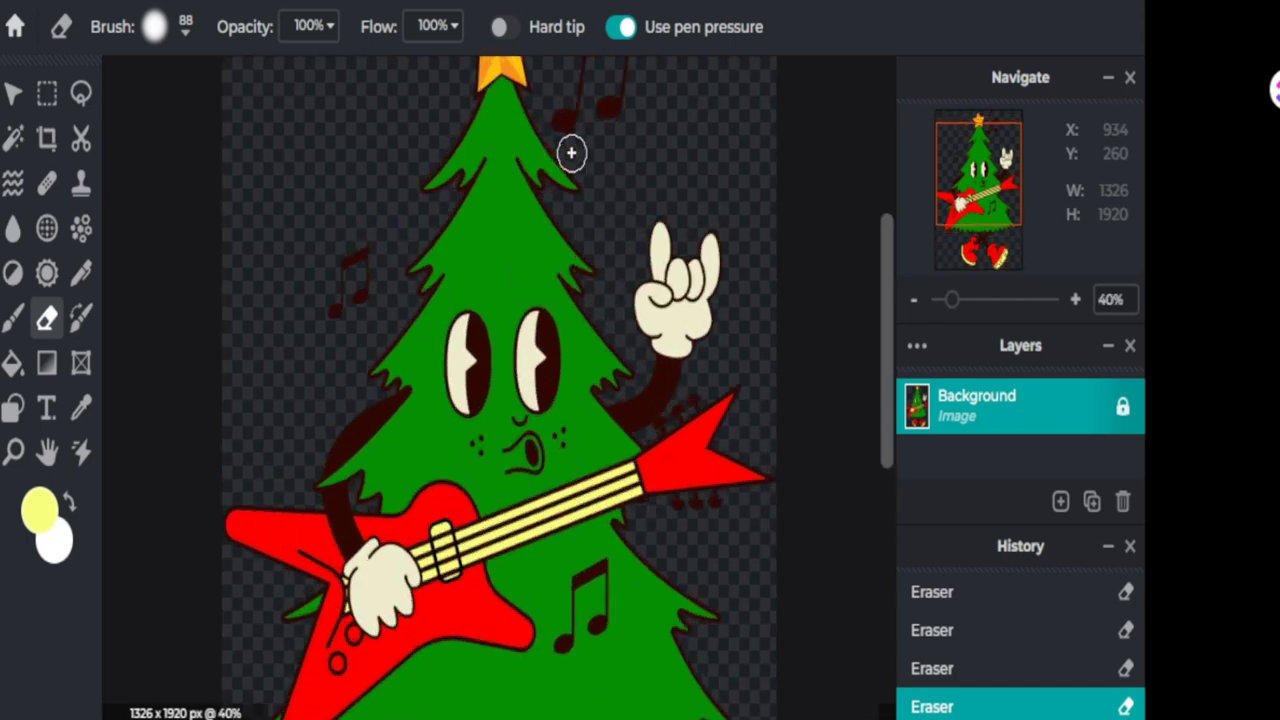
mouse_move(554, 117)
left_mouse_down()
mouse_move(639, 80)
mouse_move(594, 71)
left_mouse_up()
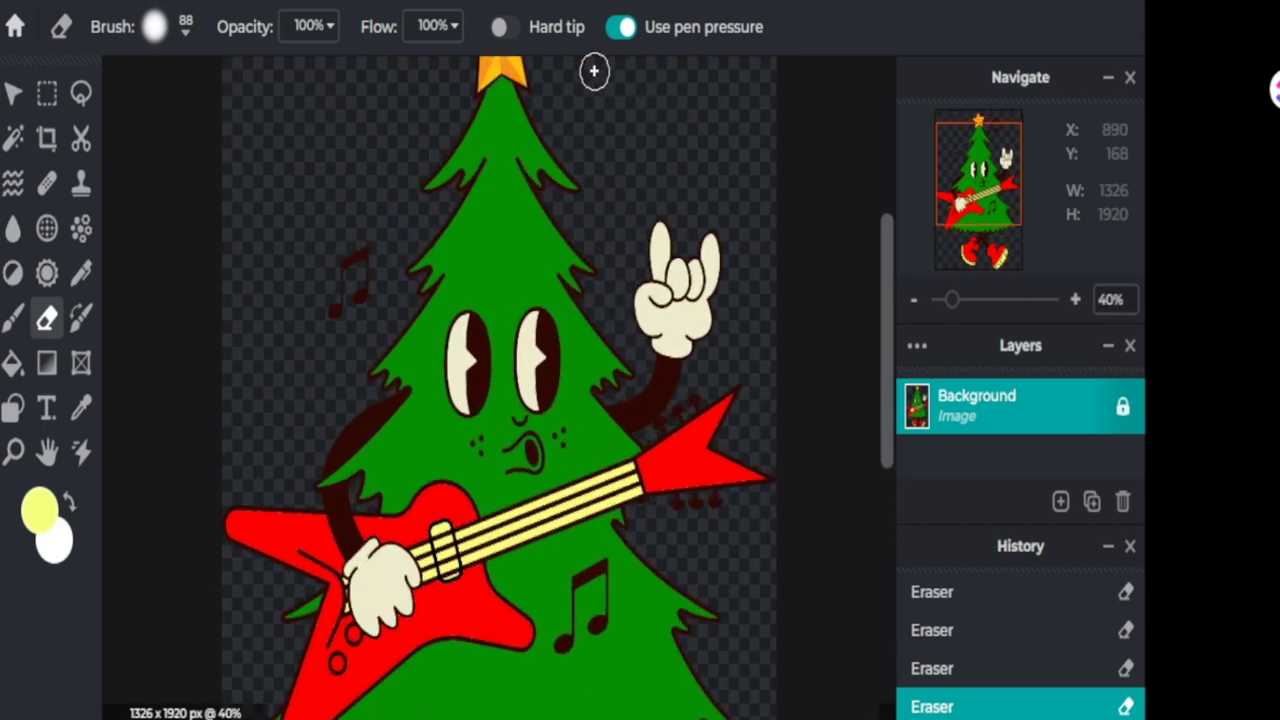
mouse_move(346, 251)
left_mouse_down()
mouse_move(343, 266)
mouse_move(366, 263)
mouse_move(334, 294)
mouse_move(349, 309)
mouse_move(370, 287)
left_mouse_up()
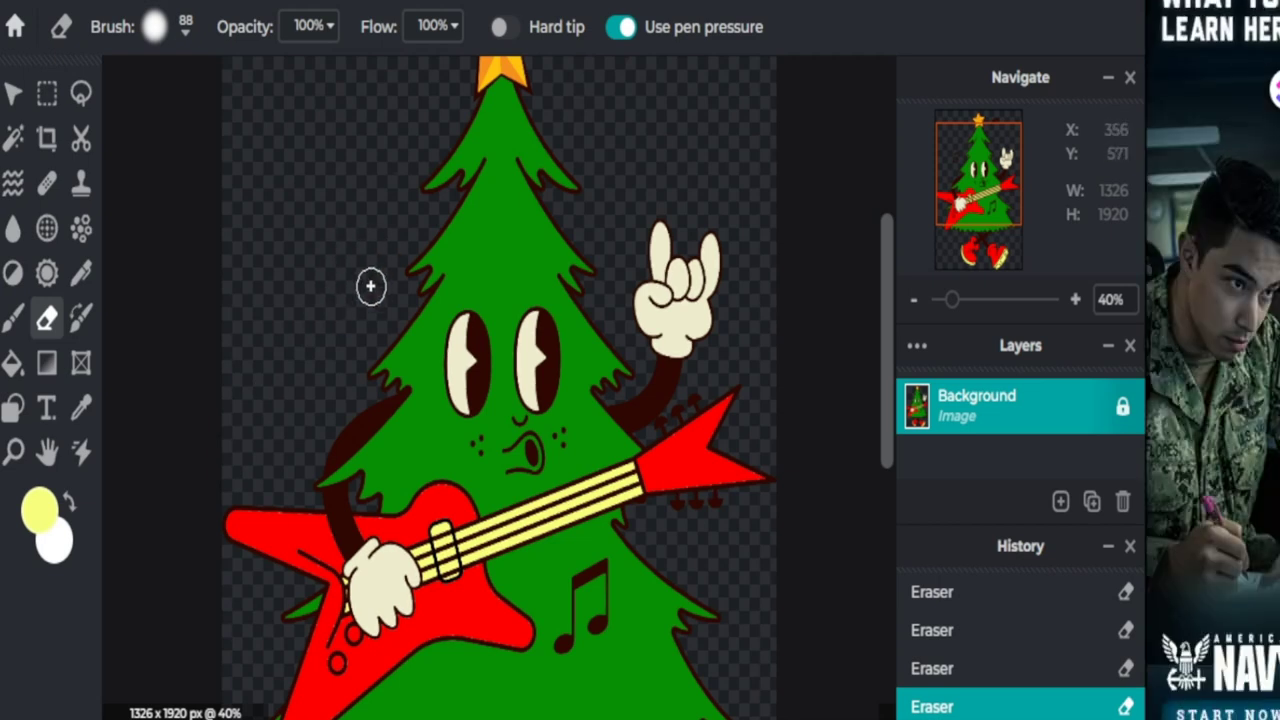
Step: Erase the leftover upper bar of the music note to the right of the star
key("ctrl+minus")
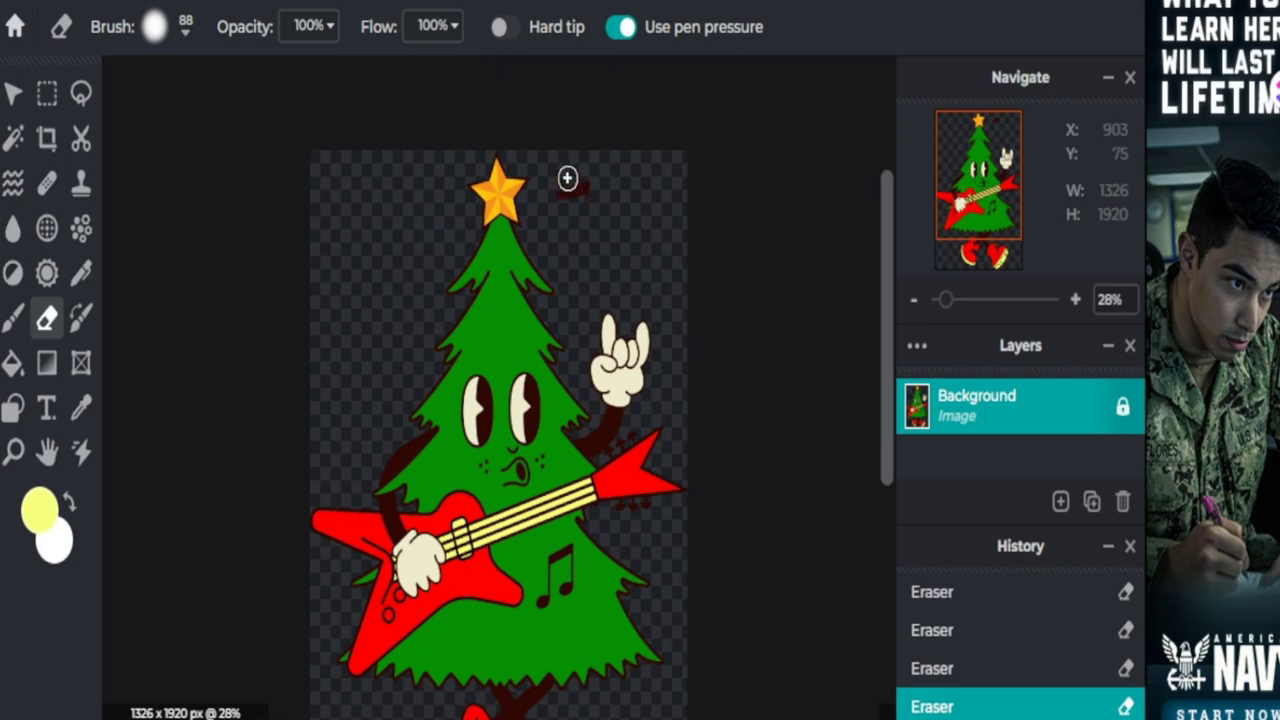
mouse_move(555, 197)
left_mouse_down()
mouse_move(574, 191)
mouse_move(579, 209)
left_mouse_up()
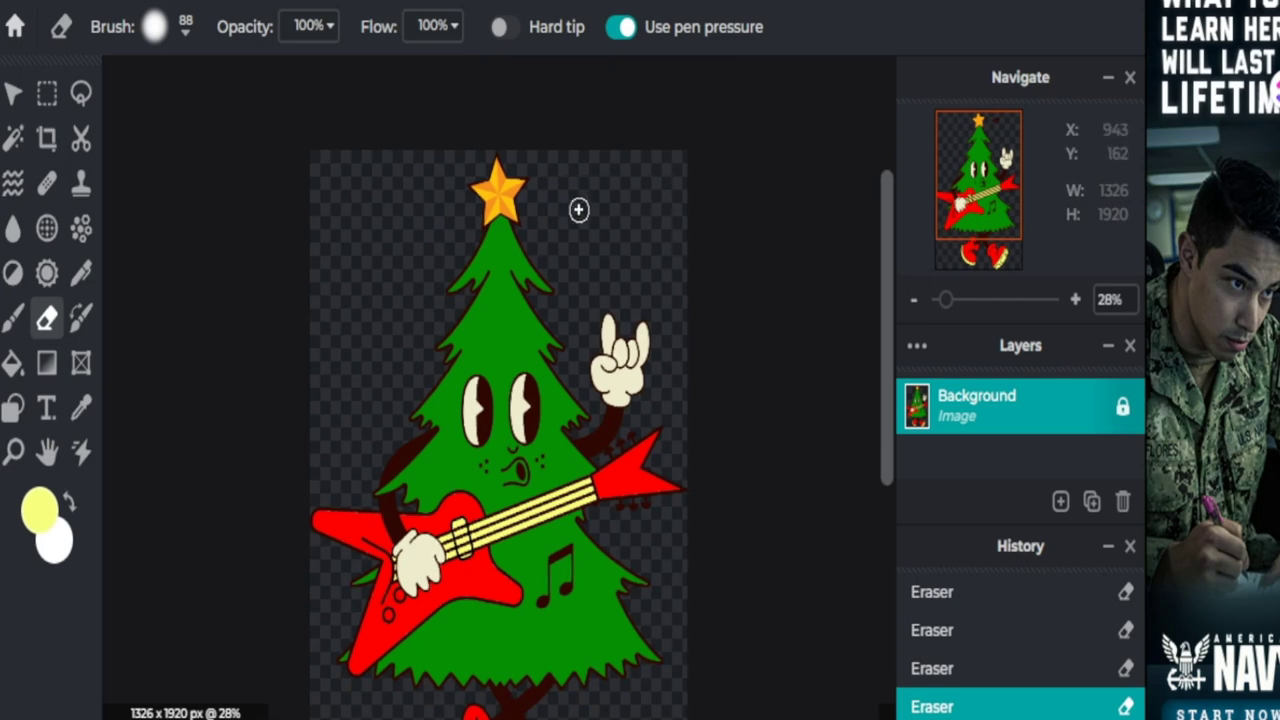
key("ctrl+minus")
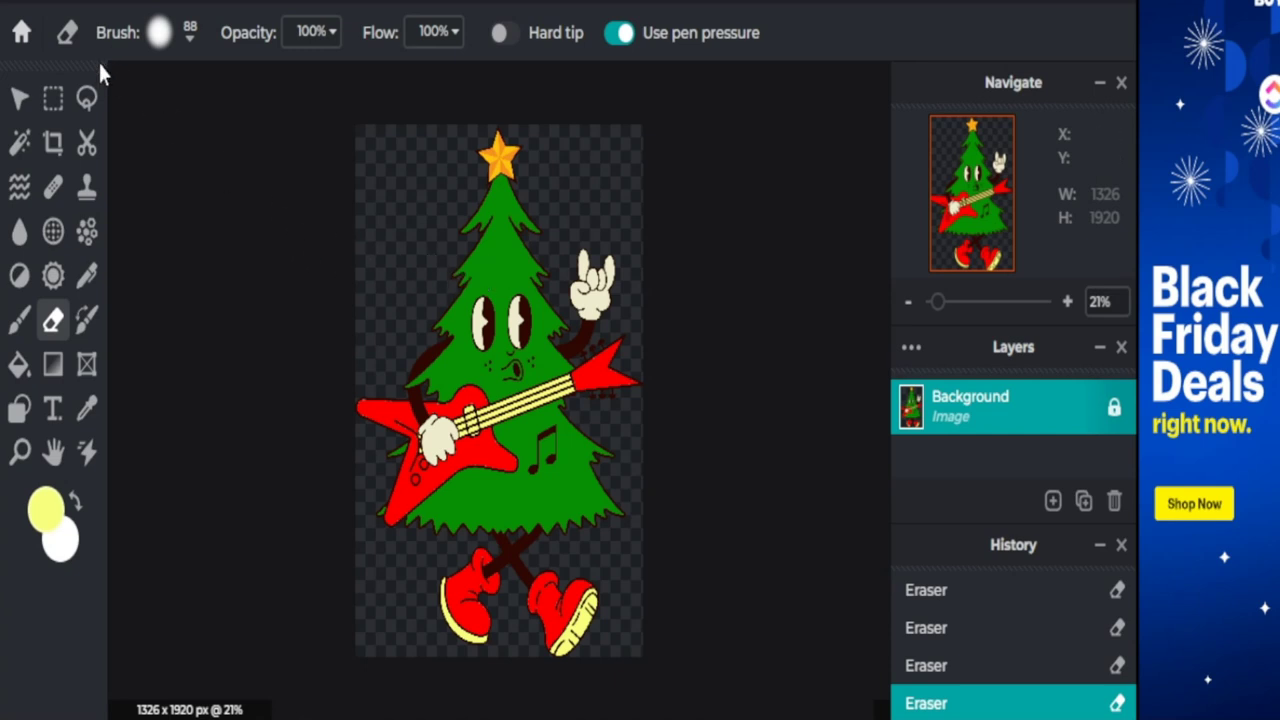
Step: Export the edited guitar-playing Christmas tree page as a PNG
left_click(48, 6)
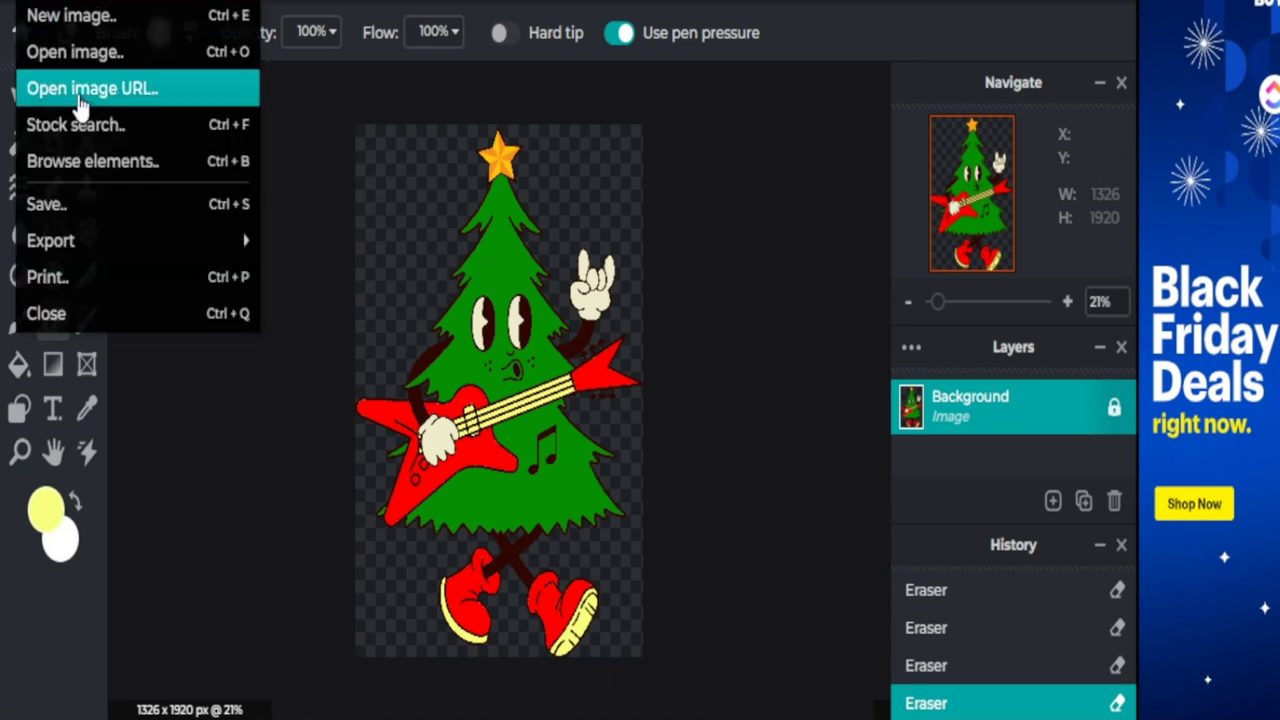
mouse_move(184, 246)
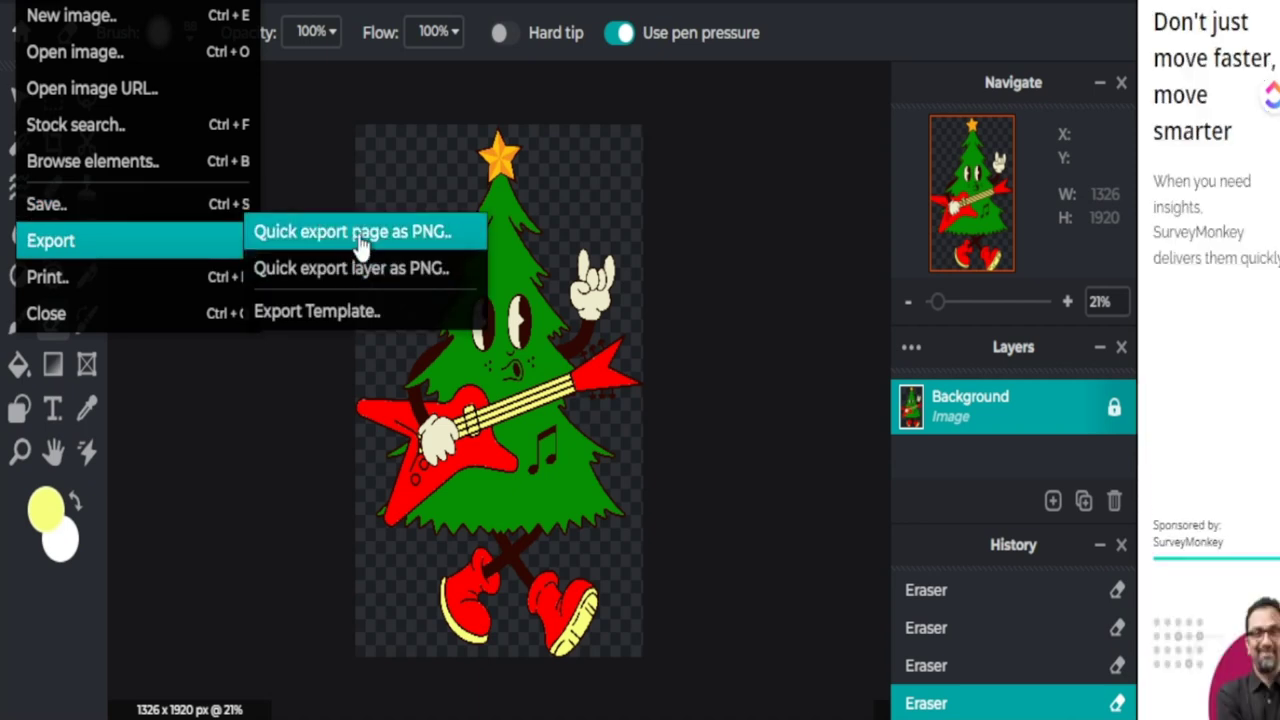
left_click(360, 240)
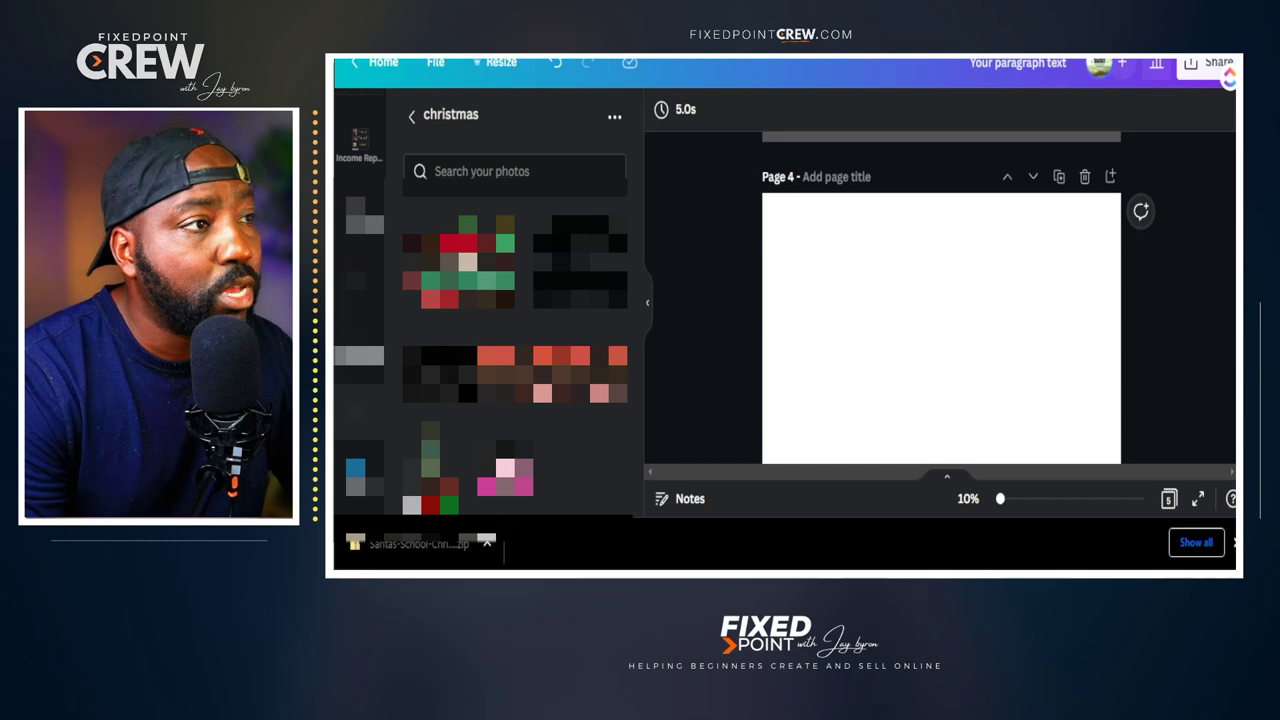
Step: In Canva, add the MERRY and BRIGHT graphic from the christmas folder to page 4 and enlarge it near the page's centre
left_click(430, 374)
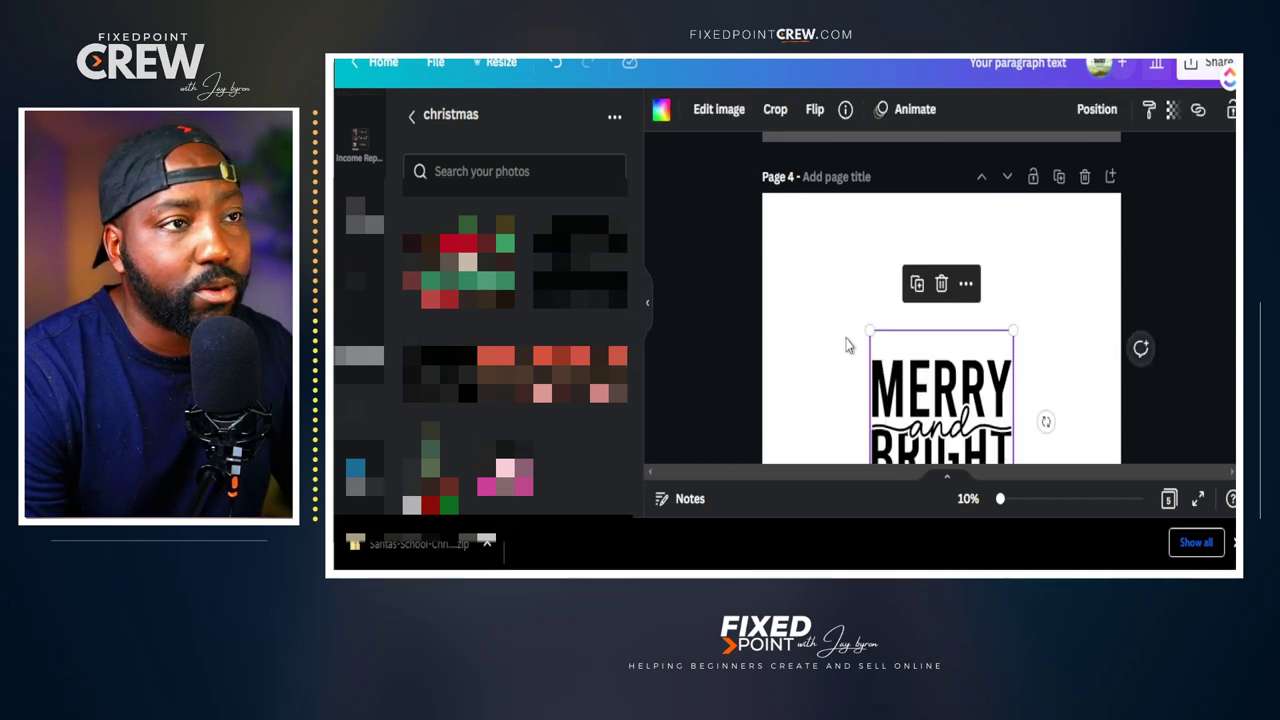
left_click_drag(868, 329, 646, 306)
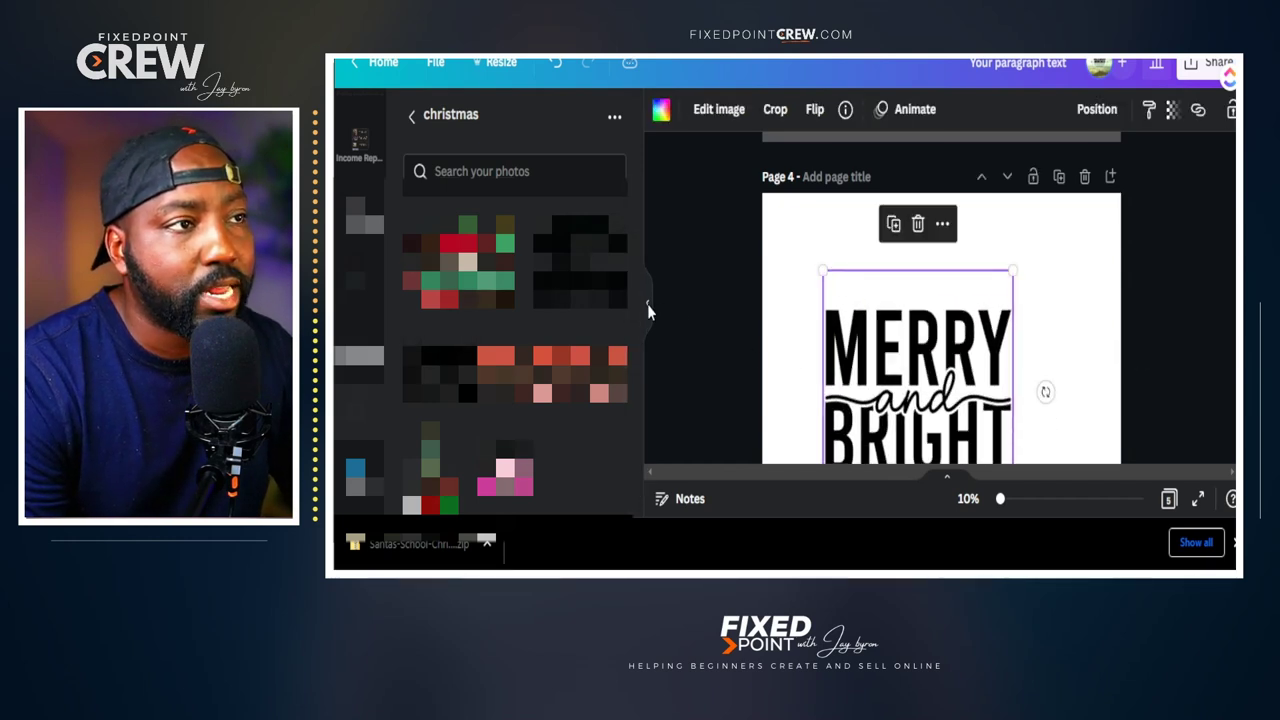
left_click(647, 303)
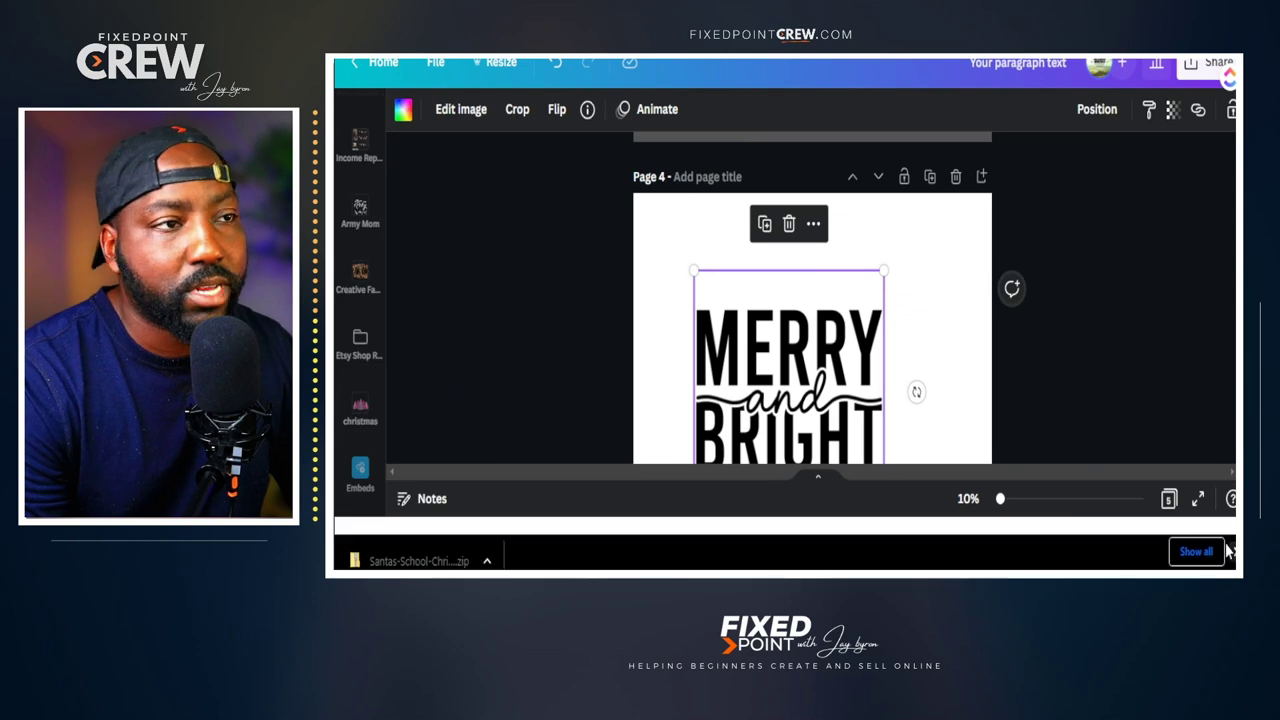
left_click(1236, 542)
left_click_drag(850, 395, 854, 353)
left_click_drag(887, 468, 926, 518)
left_click(866, 437)
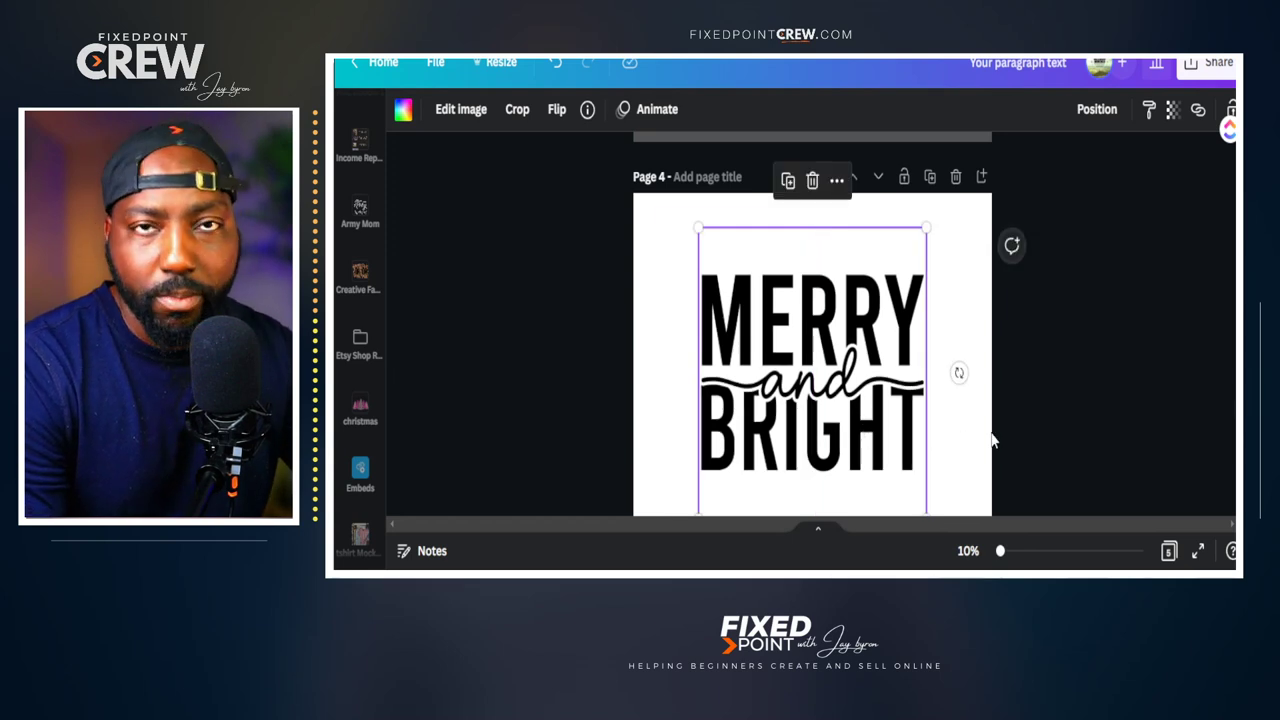
Step: Try dark green, red #ff0000 and yellow as the colour of the MERRY and BRIGHT graphic on page 4
left_click(934, 414)
left_click(787, 367)
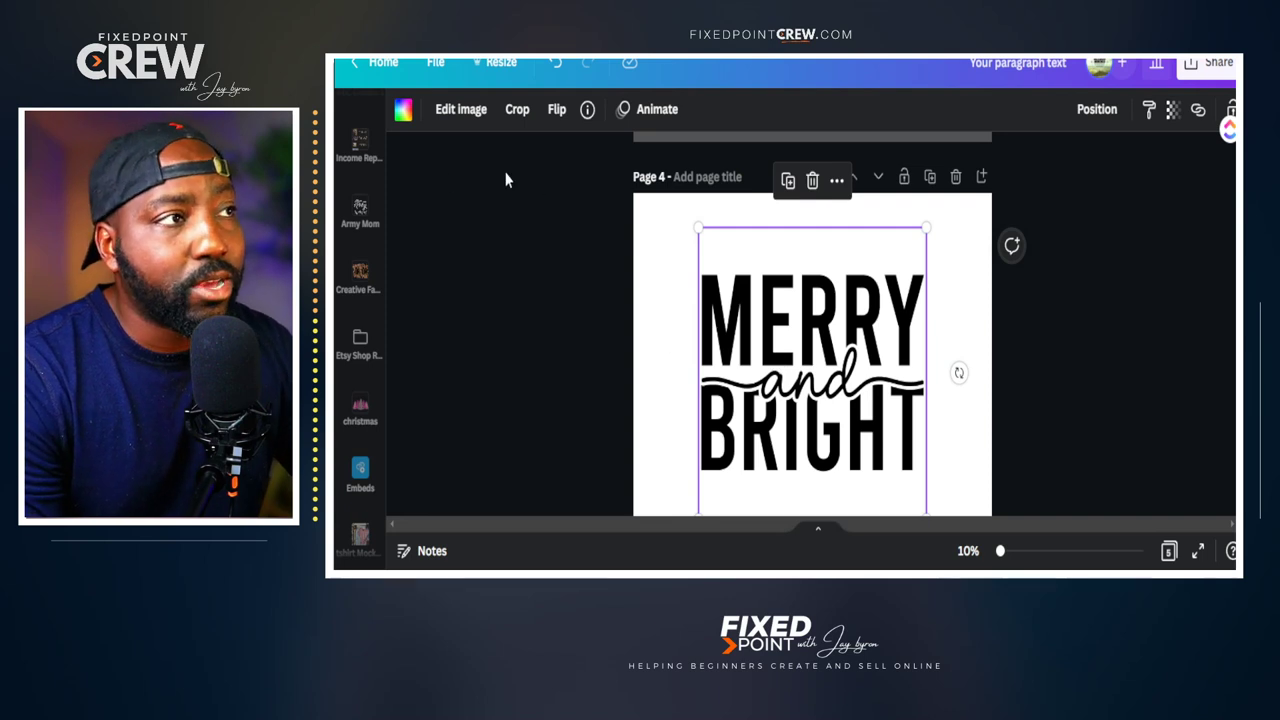
left_click(403, 111)
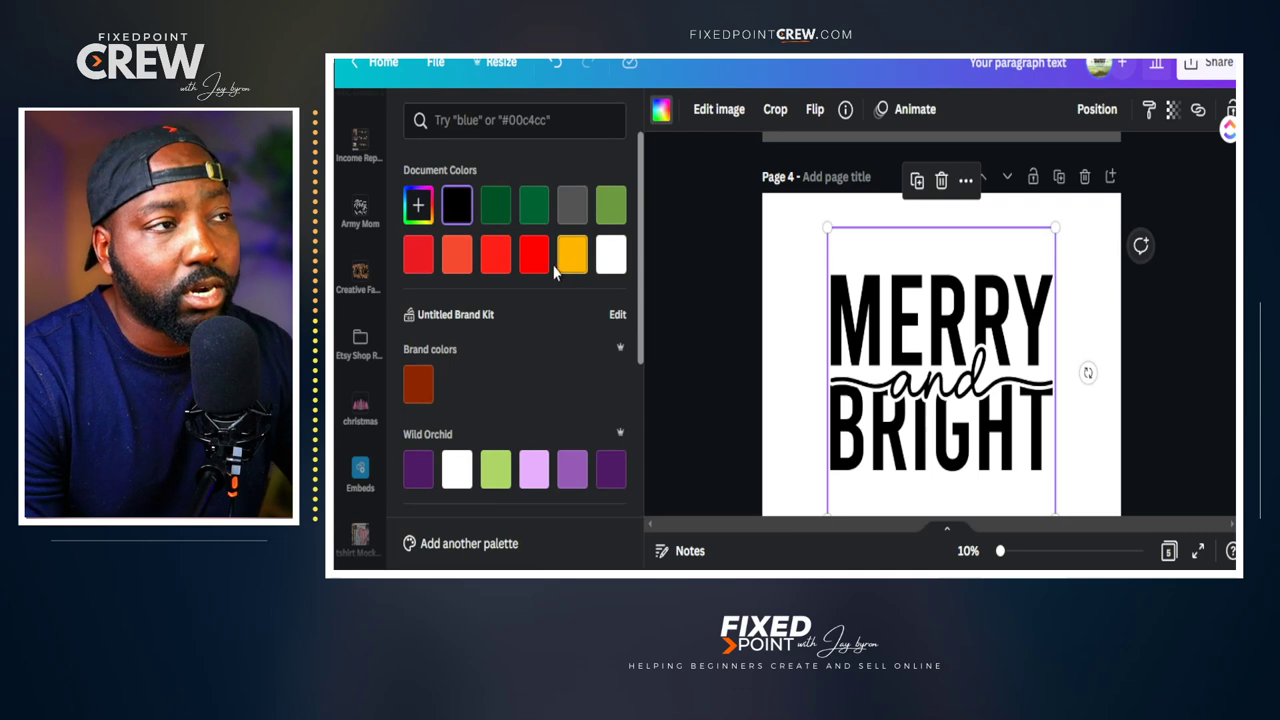
left_click(535, 218)
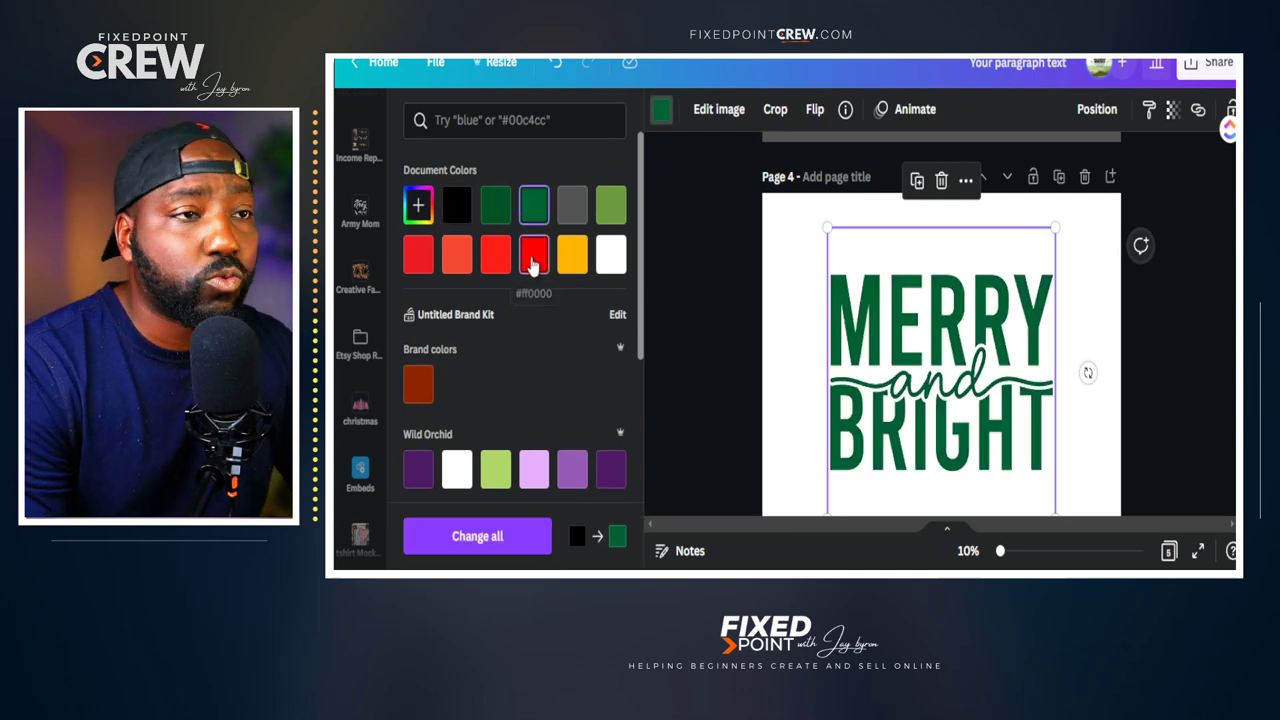
left_click(533, 258)
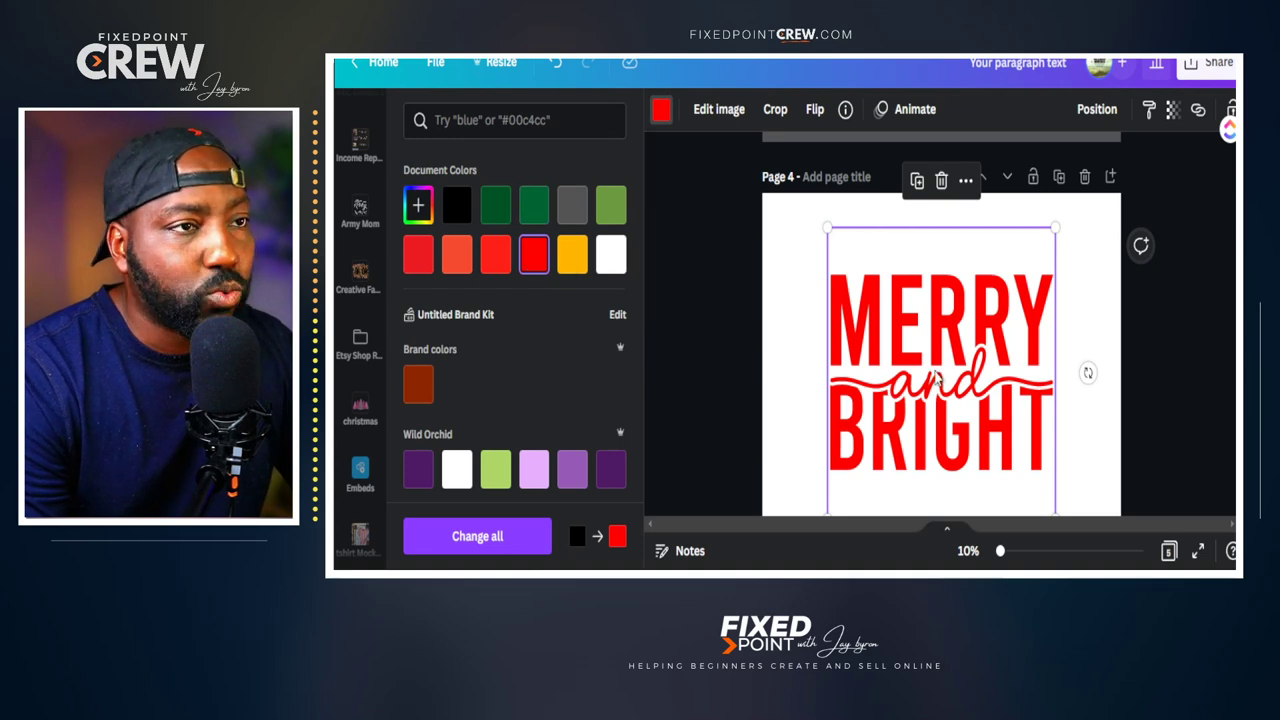
left_click(570, 262)
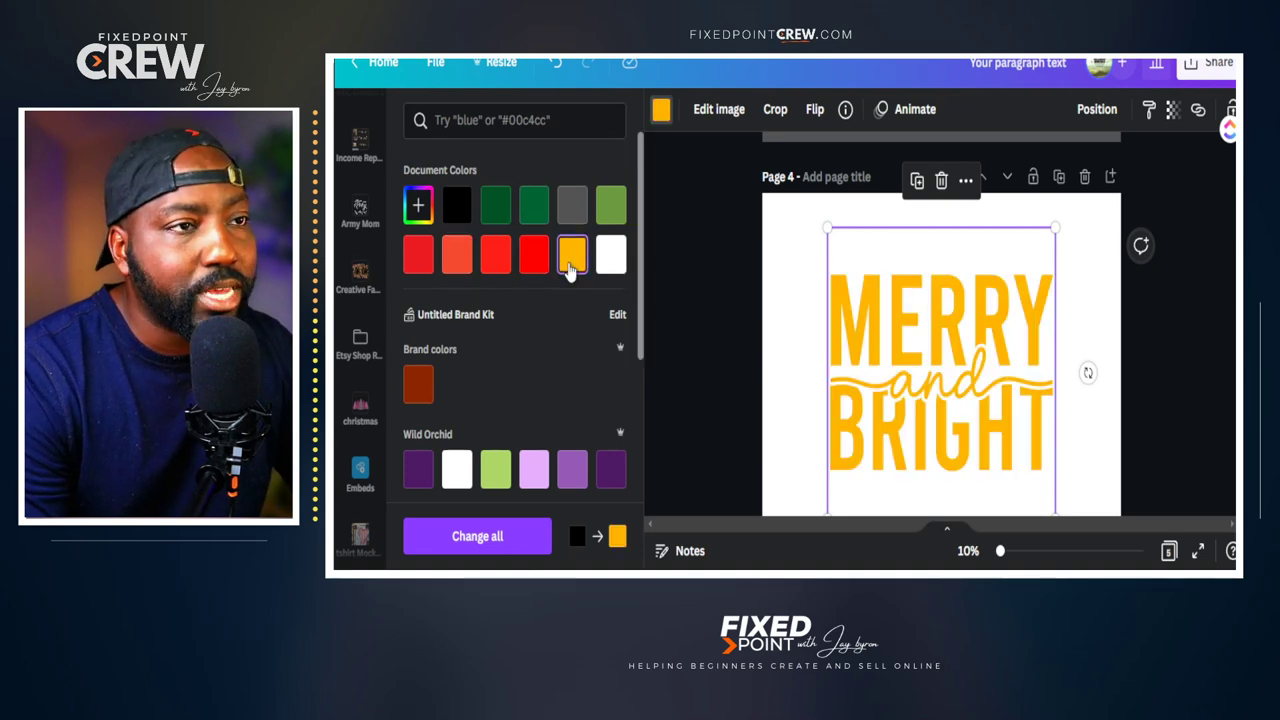
left_click(468, 276)
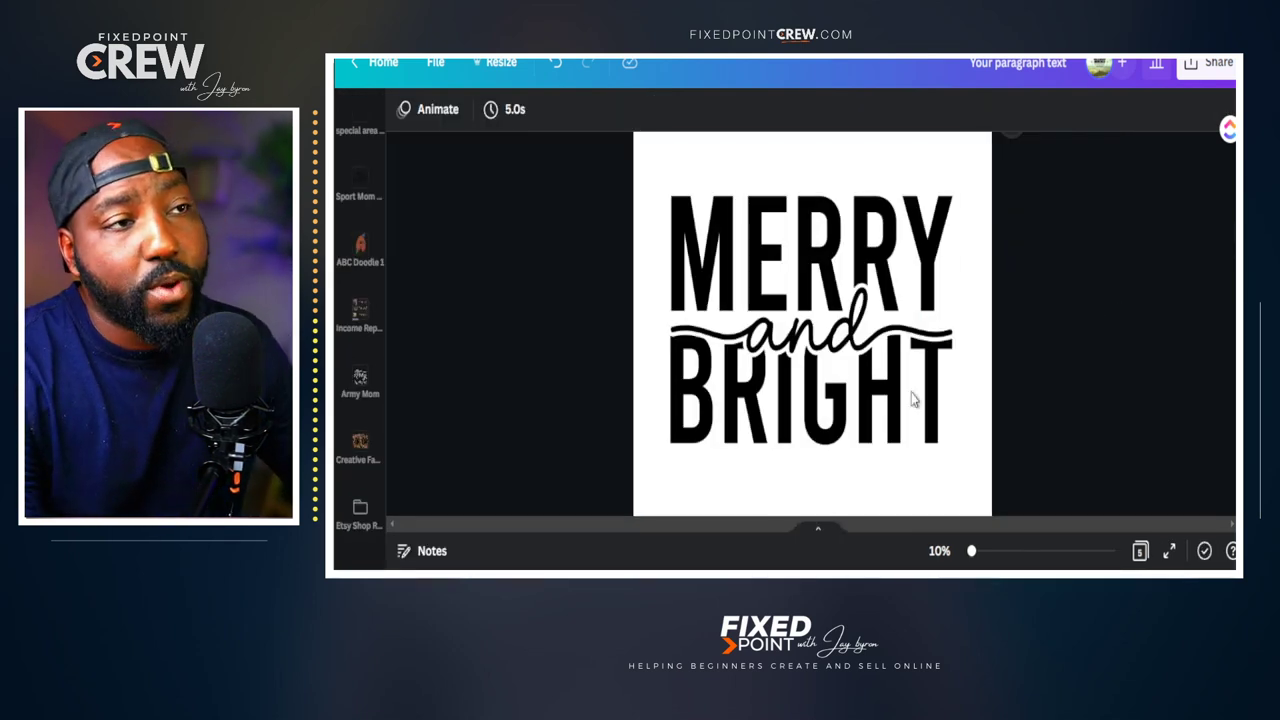
Step: Apply the Pop duotone effect to the MERRY and BRIGHT graphic on page 5 and open the effect's settings
left_click(789, 341)
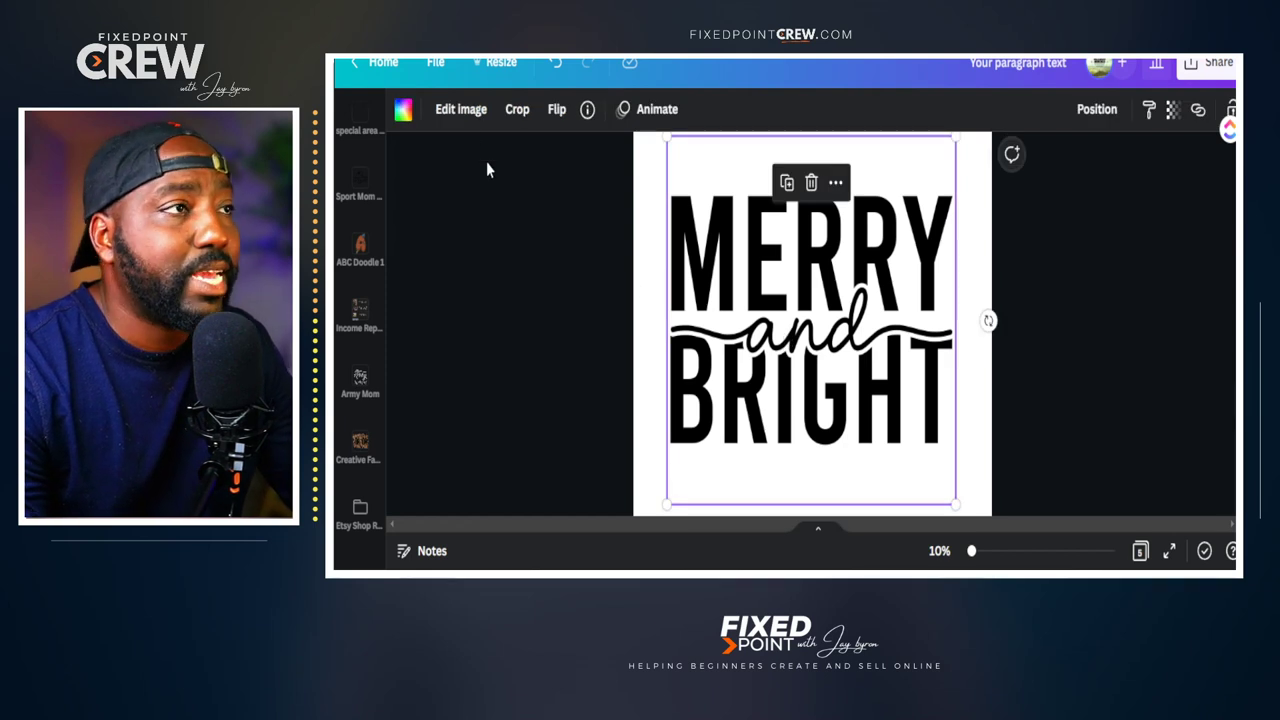
left_click(461, 110)
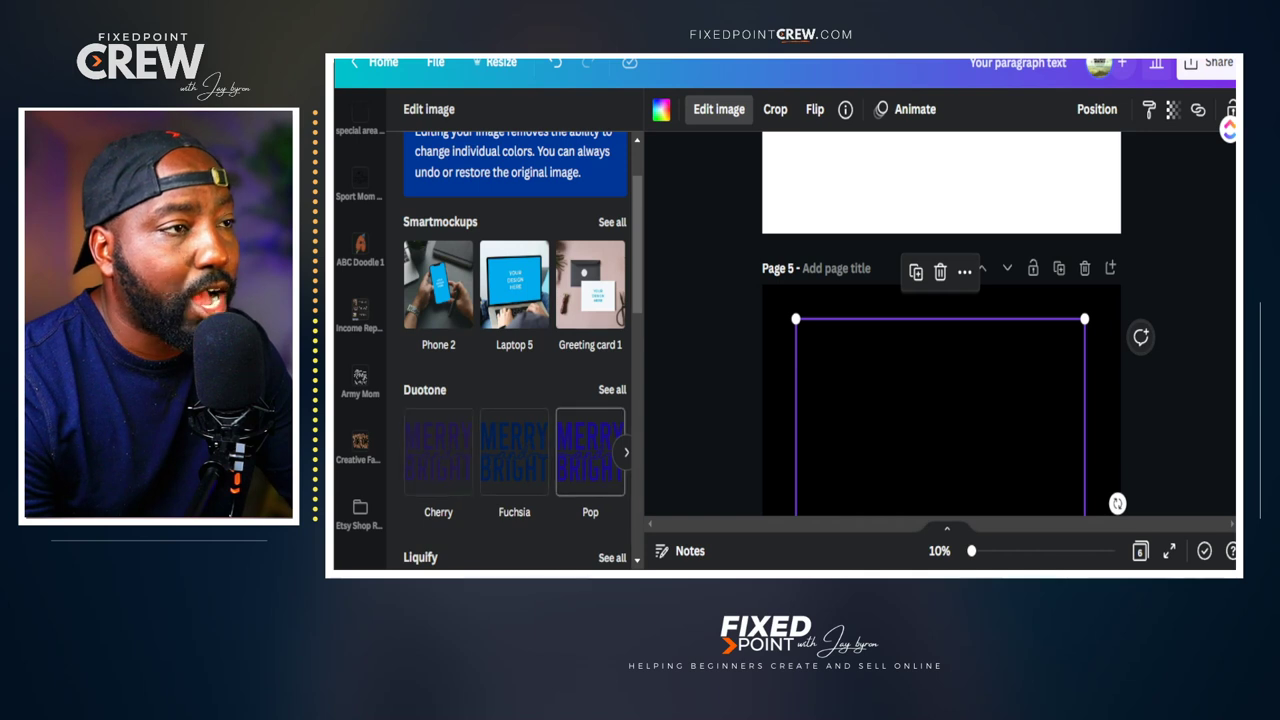
left_click(591, 450)
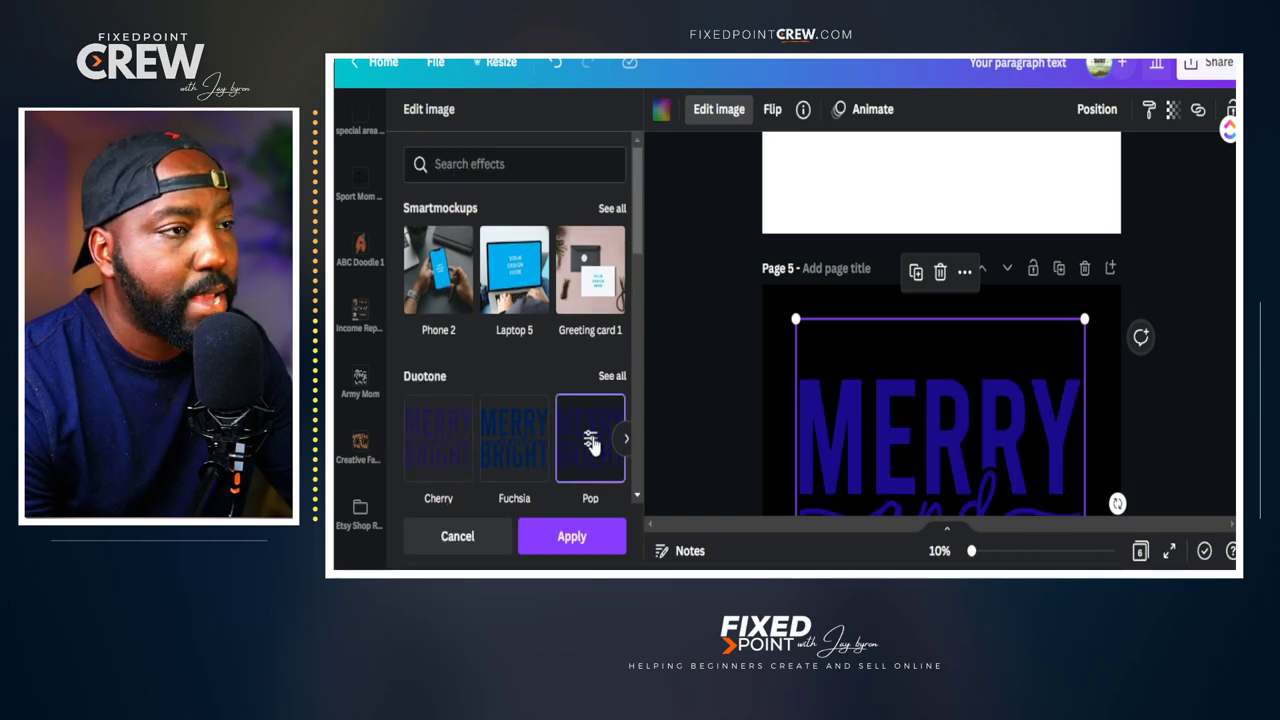
left_click(591, 440)
scroll(958, 410, "down", 3)
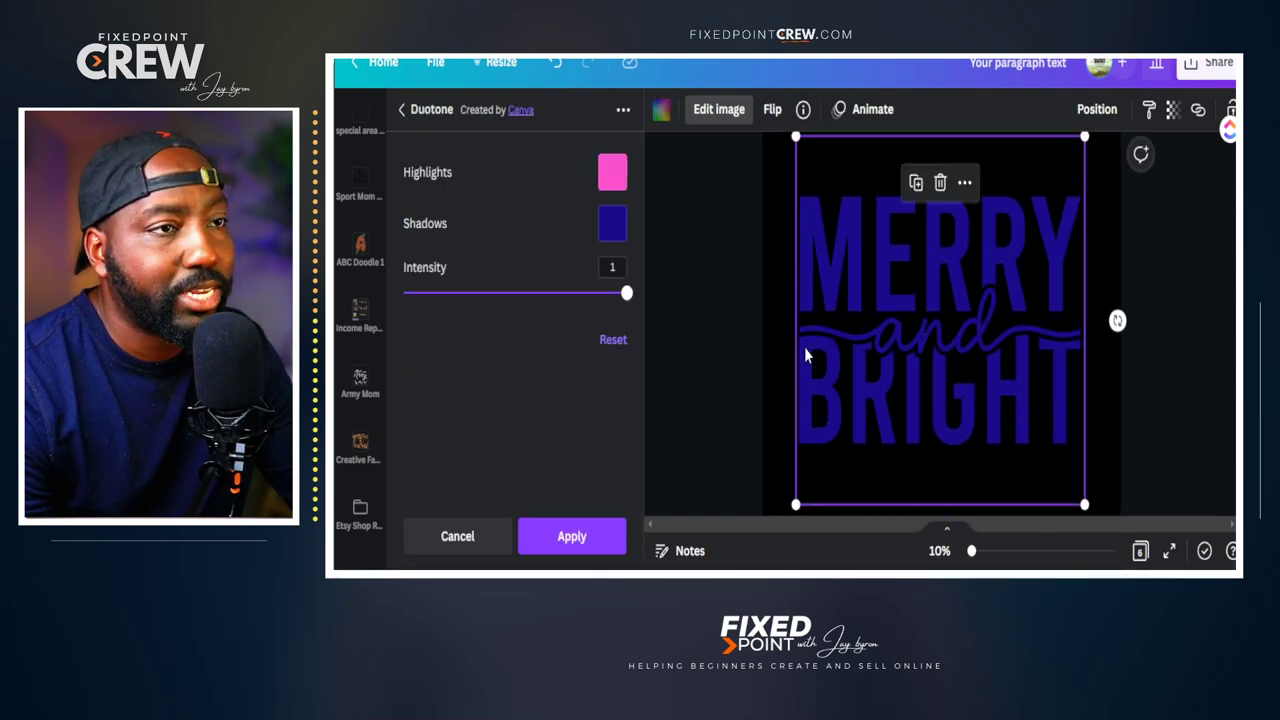
scroll(797, 342, "up", 2)
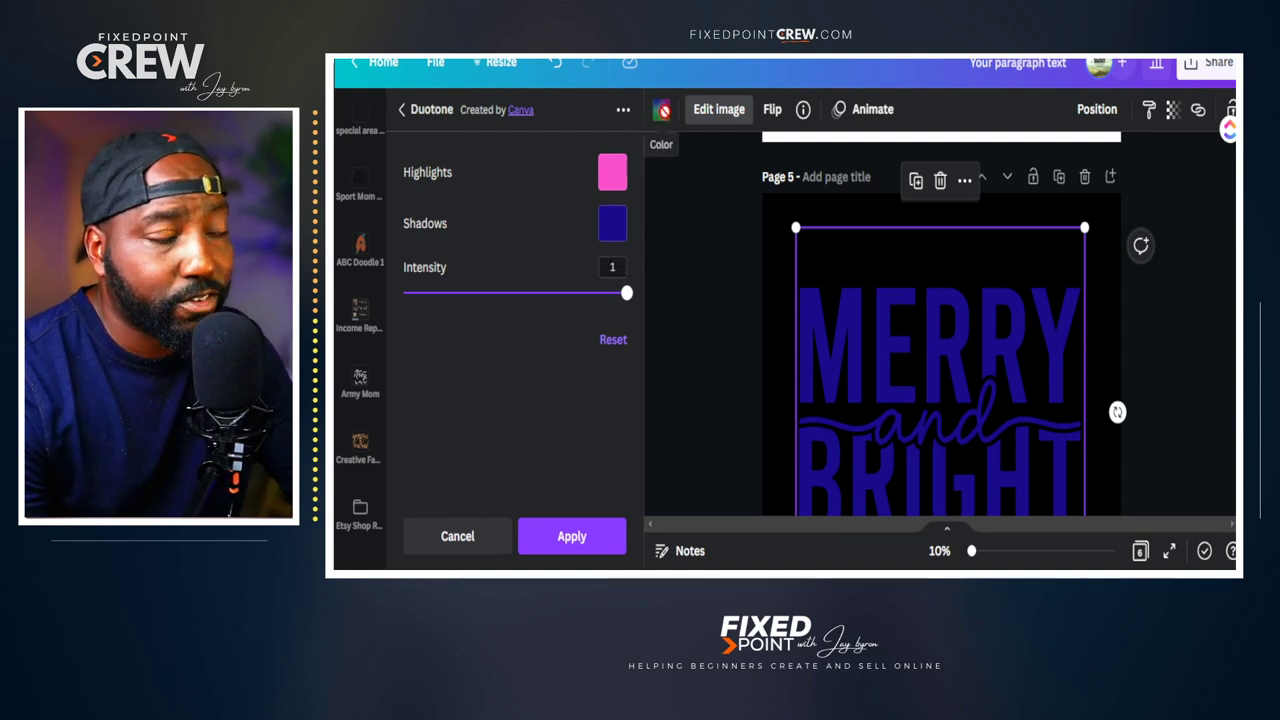
Step: Try yellow, red and white as the duotone's shadow colour on the MERRY and BRIGHT lettering
left_click(612, 230)
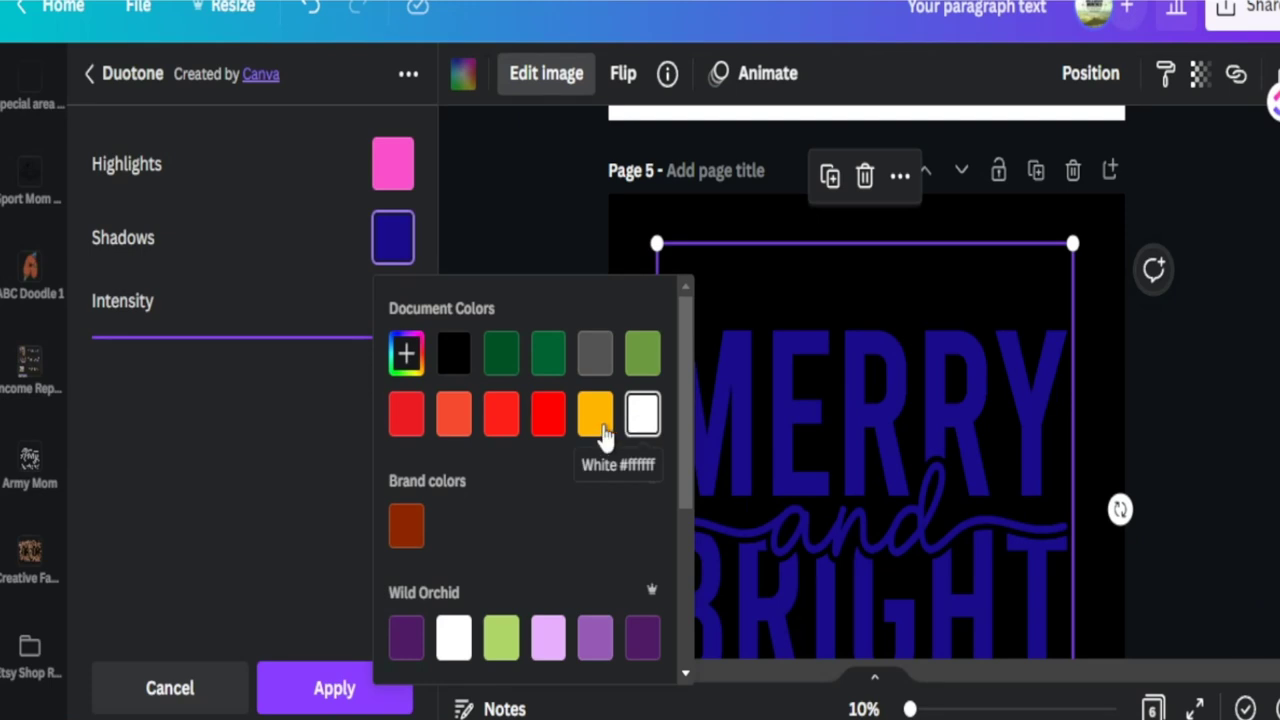
left_click(753, 350)
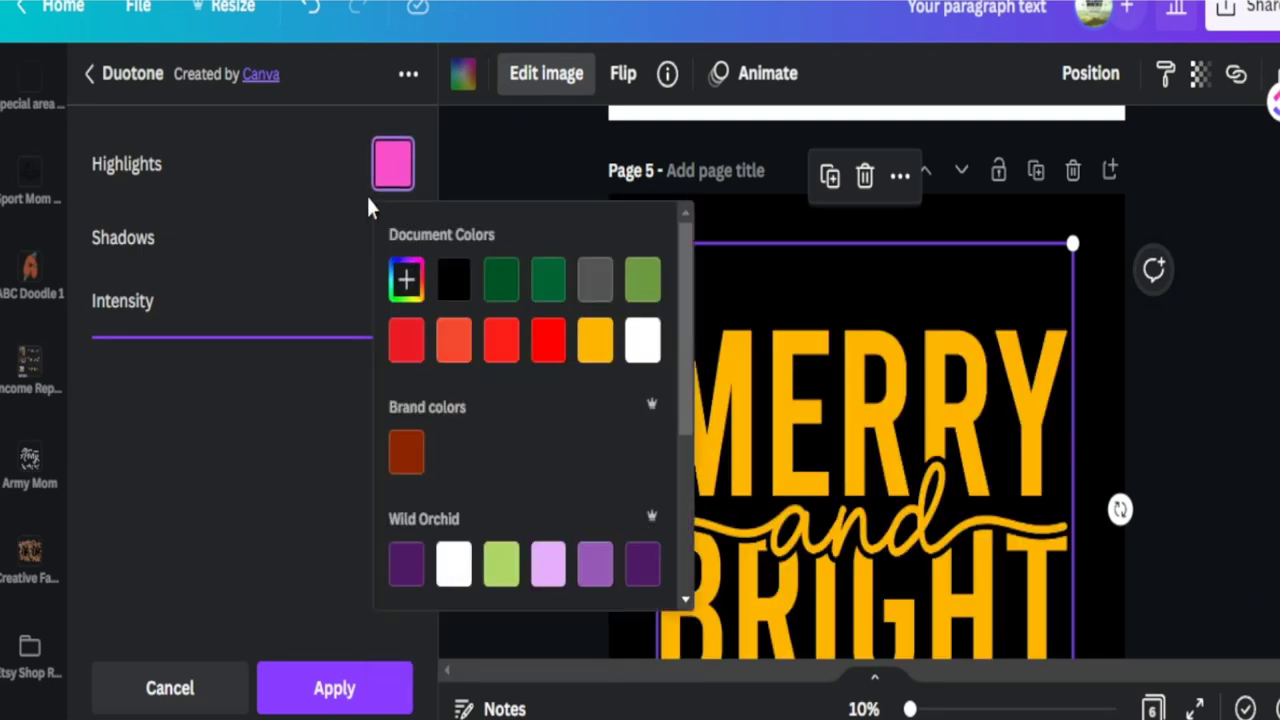
left_click(308, 420)
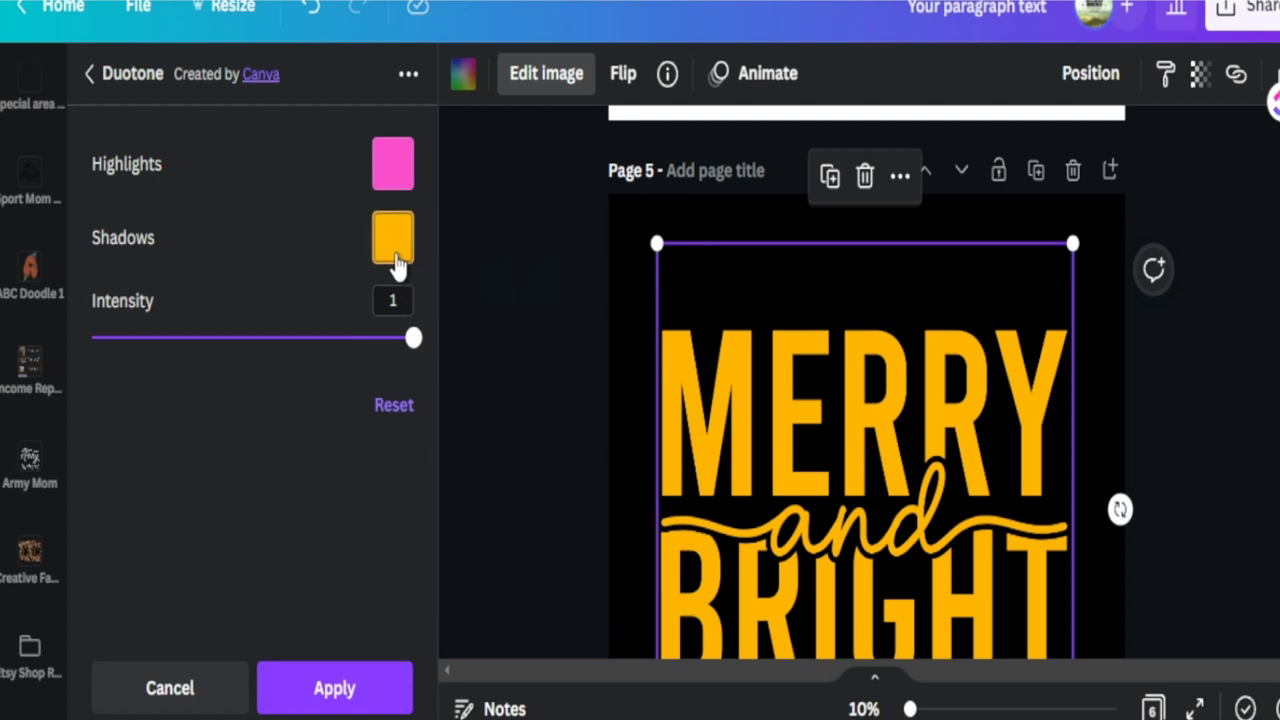
left_click(392, 248)
left_click(501, 414)
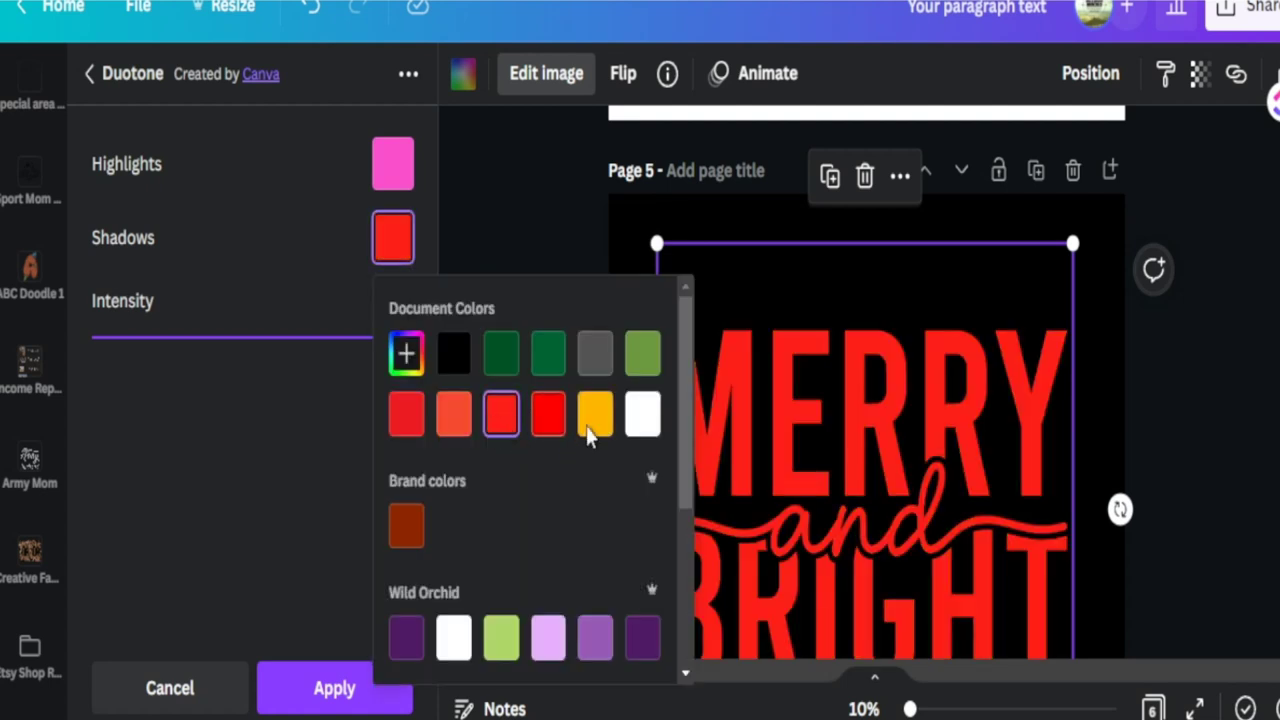
left_click(645, 418)
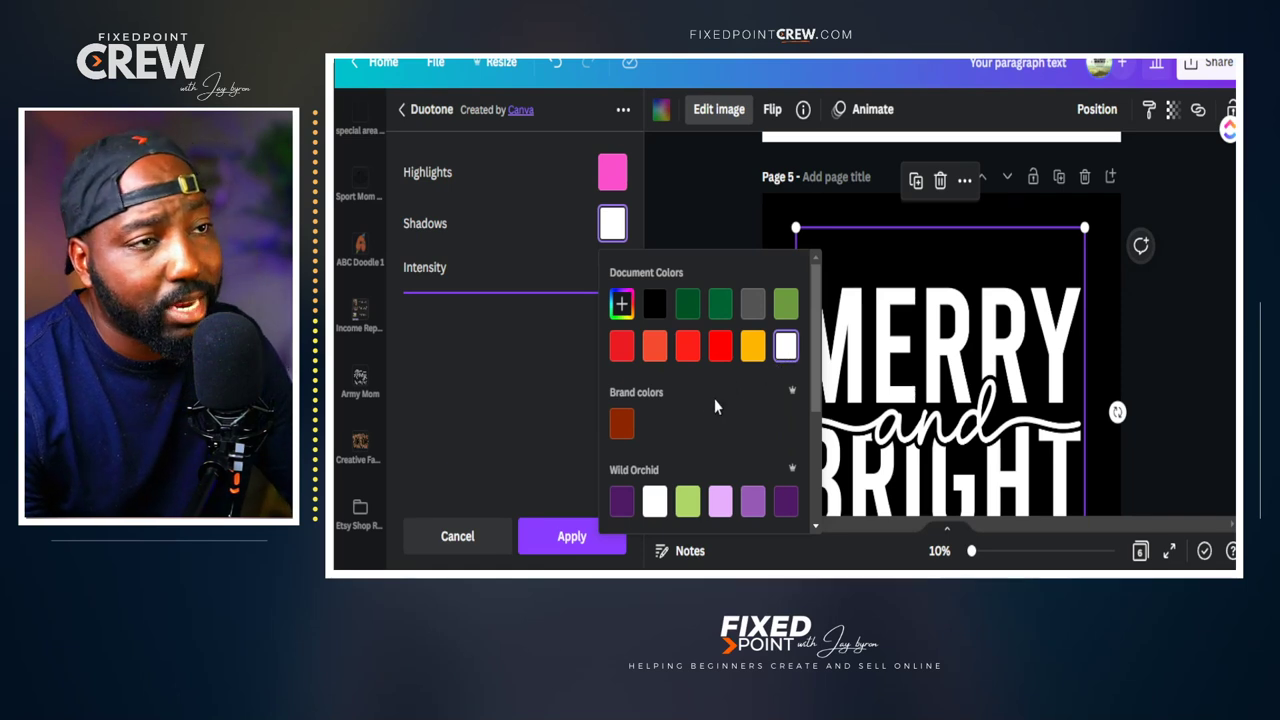
Step: Set the duotone's shadow colour to red #ff0000 and apply the effect to the page 5 graphic
left_click(720, 345)
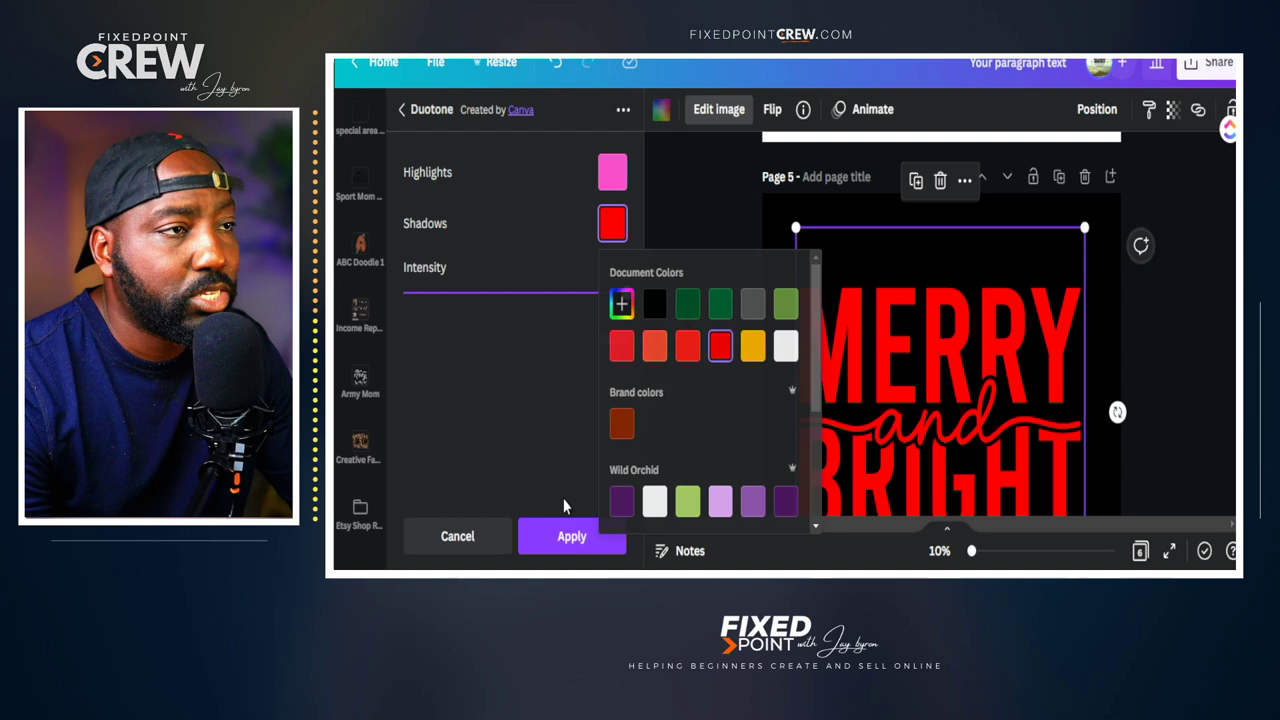
left_click(574, 537)
left_click(572, 537)
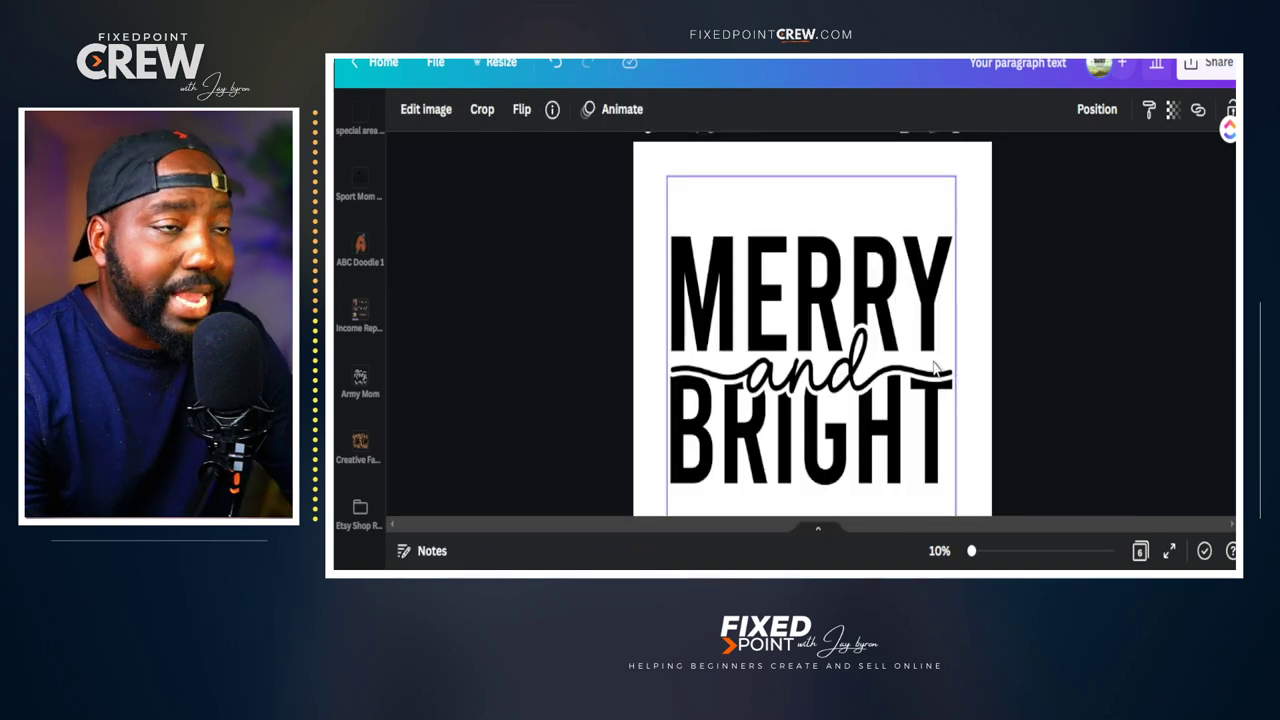
left_click(1030, 401)
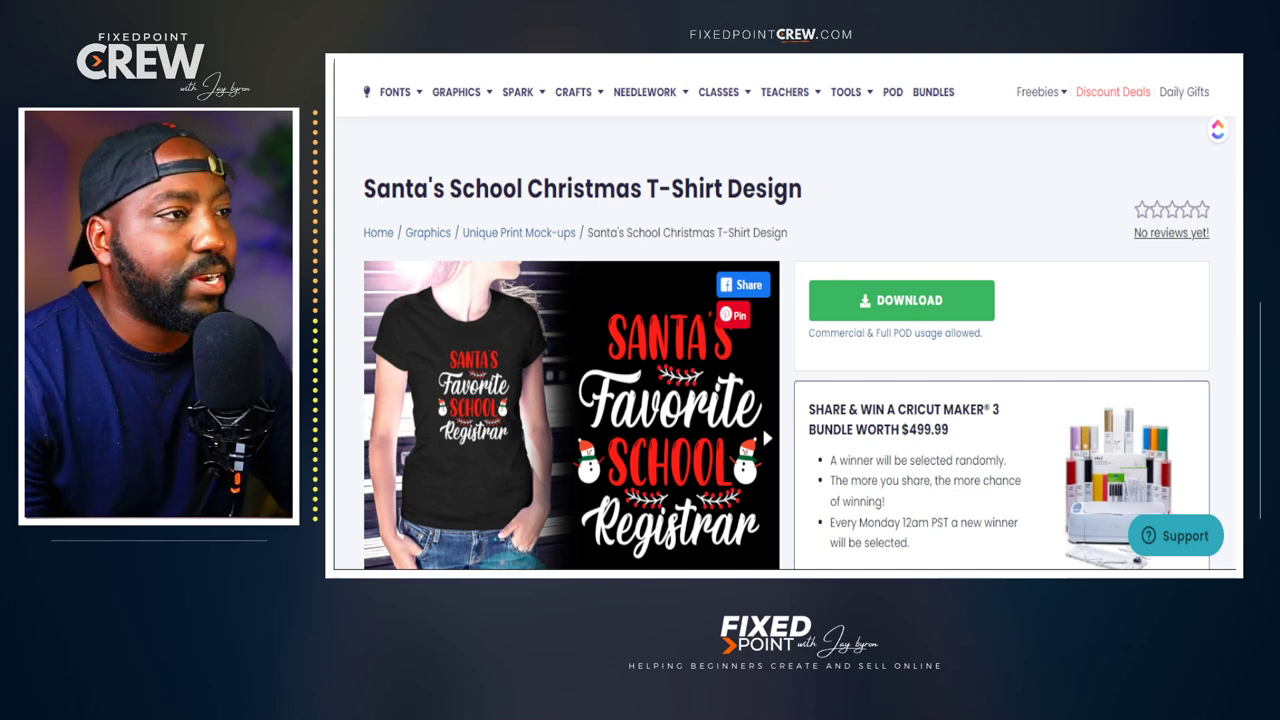
Step: Review the Santa's School Christmas T-Shirt Design product page on Creative Fabrica
scroll(640, 400, "down", 7)
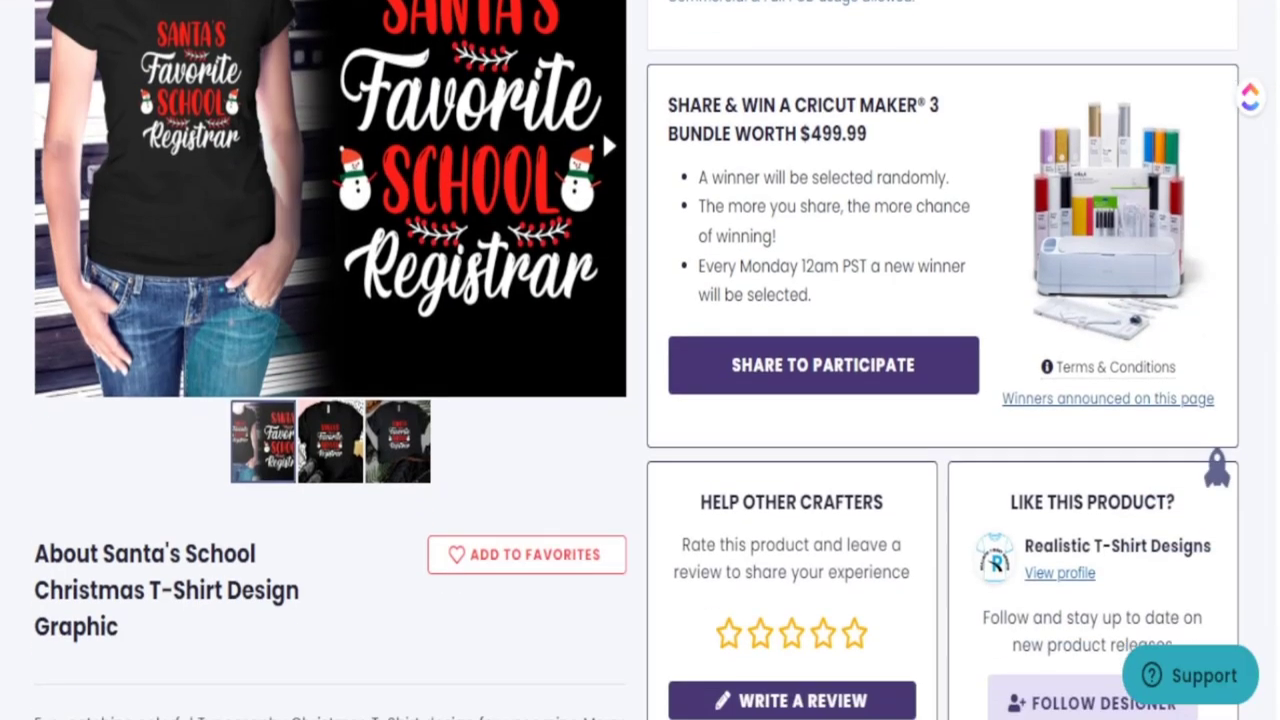
scroll(640, 300, "down", 3)
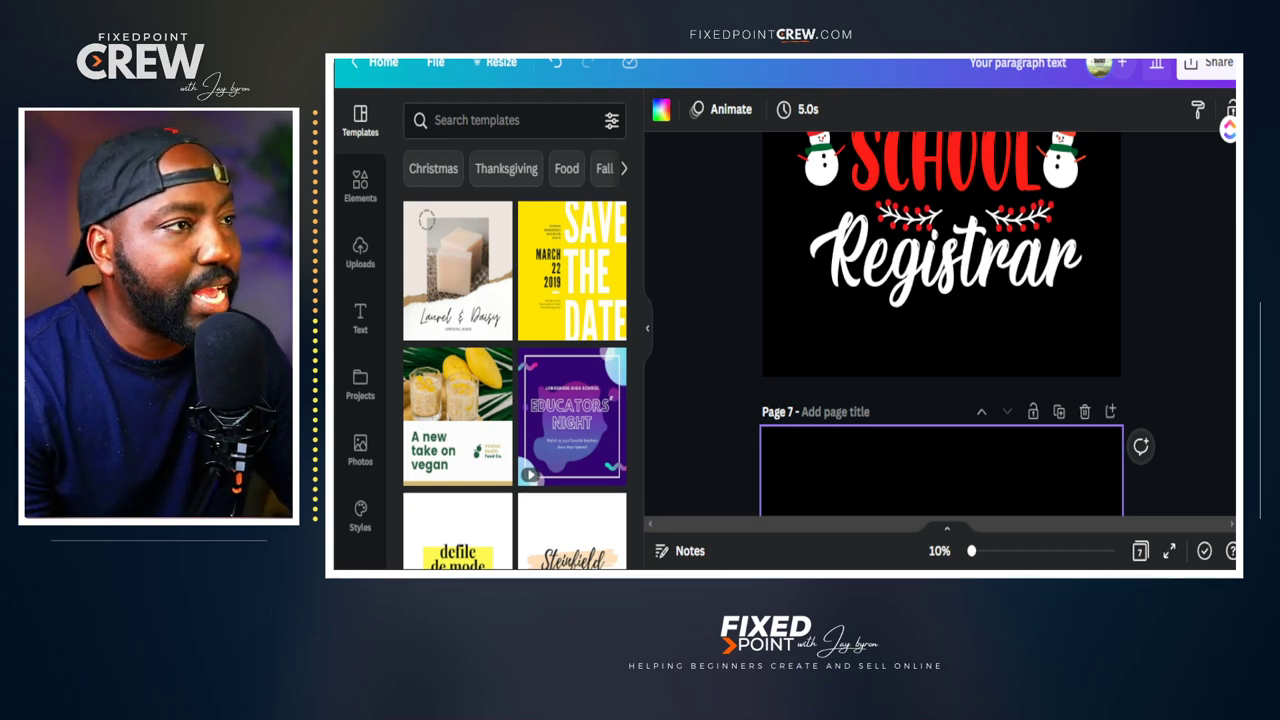
Step: In Canva, insert the Santa's Favorite School Registrar design from the saved projects onto page 7
left_click_drag(640, 565, 521, 363)
left_click(360, 385)
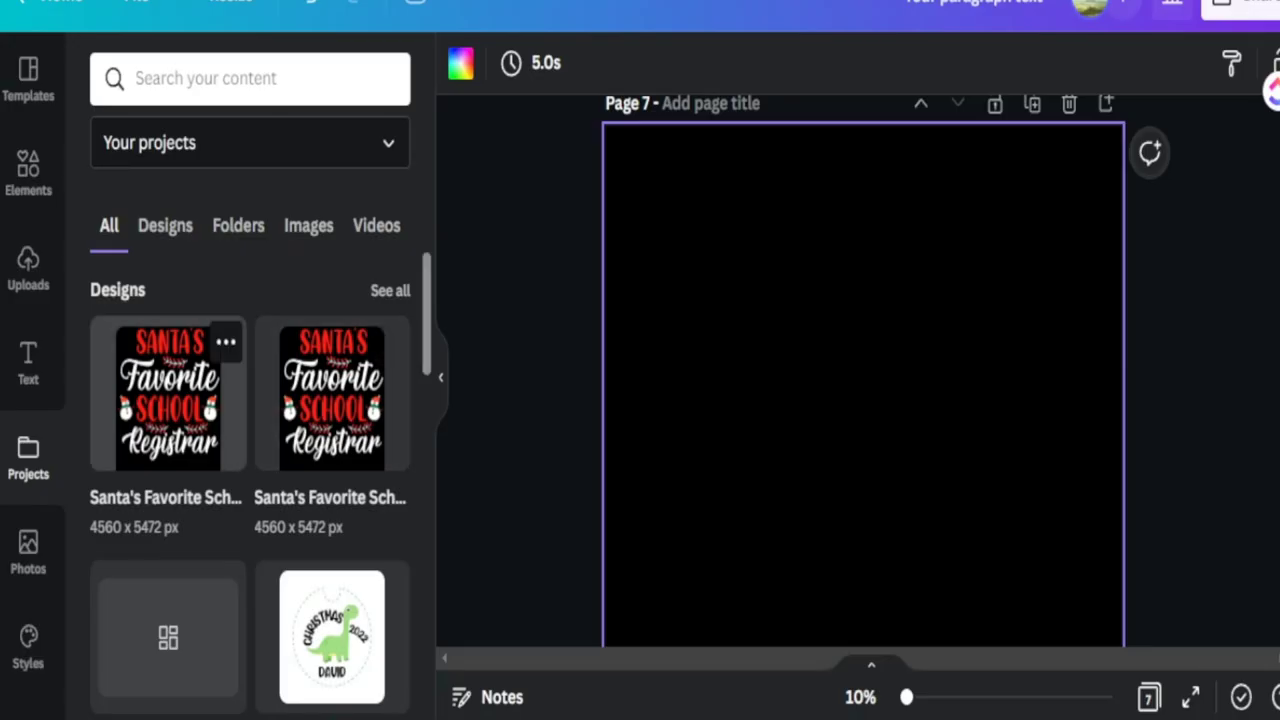
left_click(280, 420)
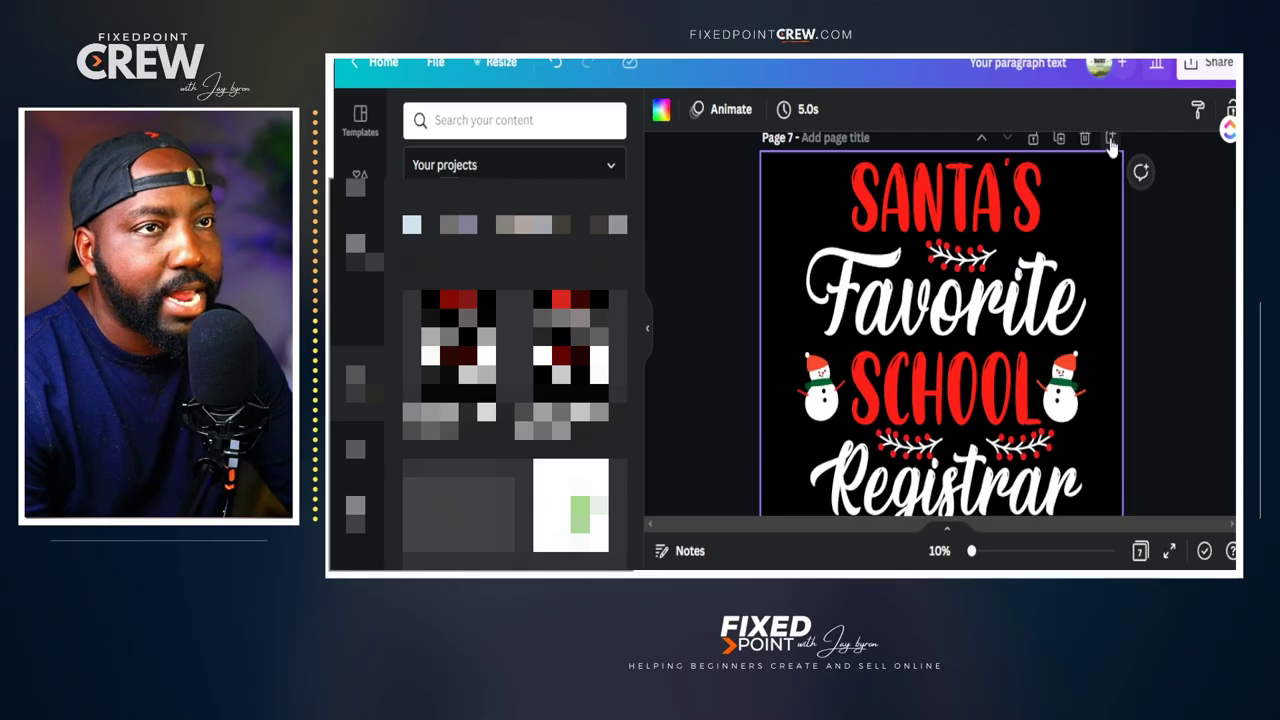
Step: Add a new page after page 7 and insert the Santa's Favorite School Registrar image from the projects on it
left_click(1110, 139)
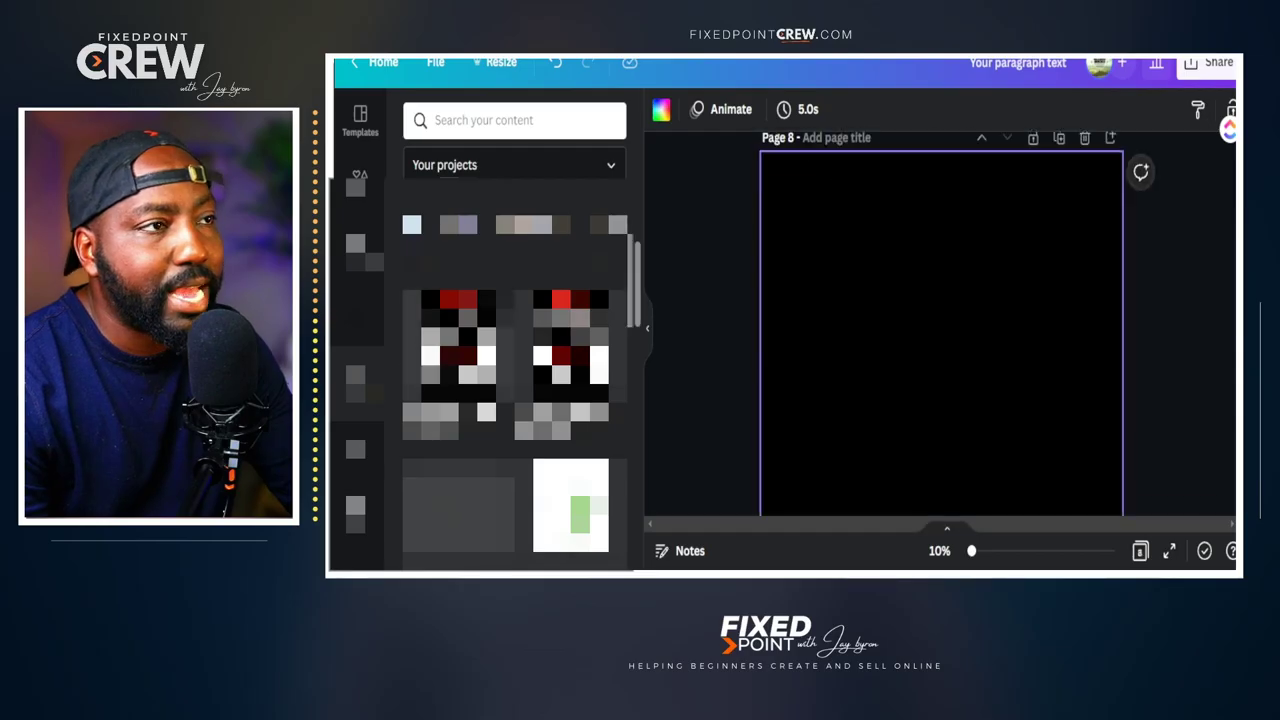
scroll(515, 400, "down", 5)
scroll(515, 400, "down", 3)
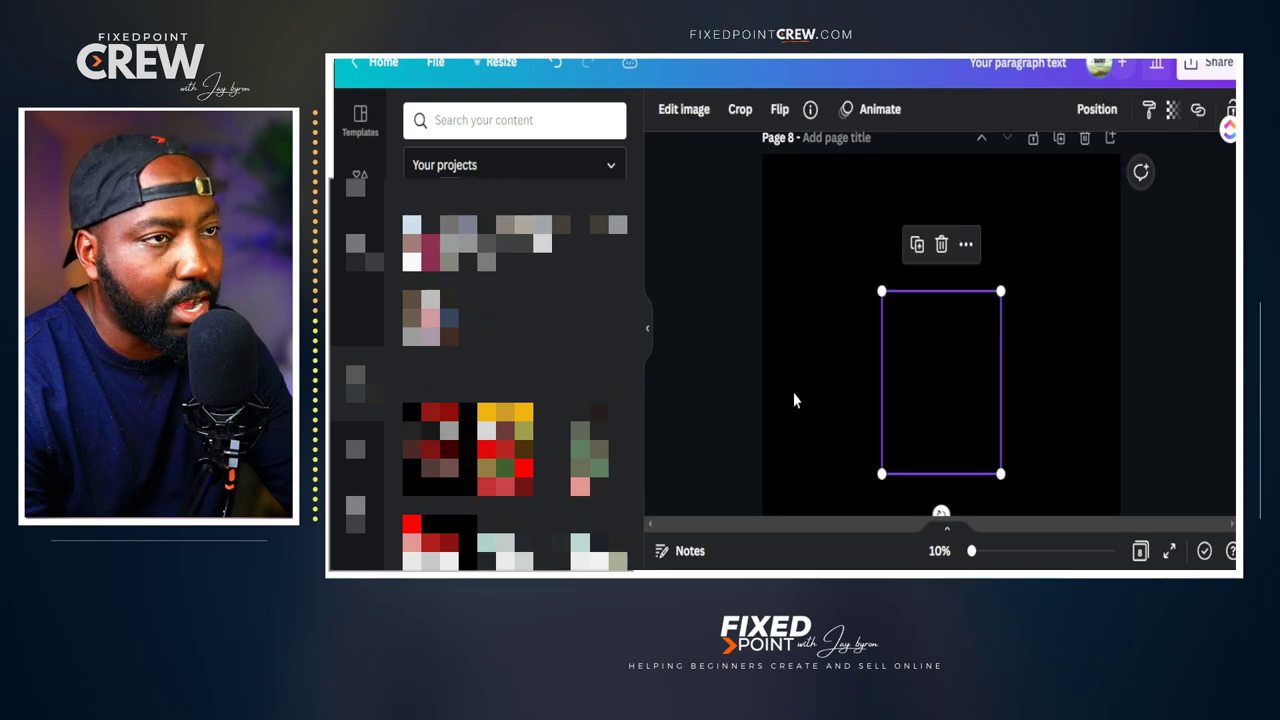
left_click(648, 335)
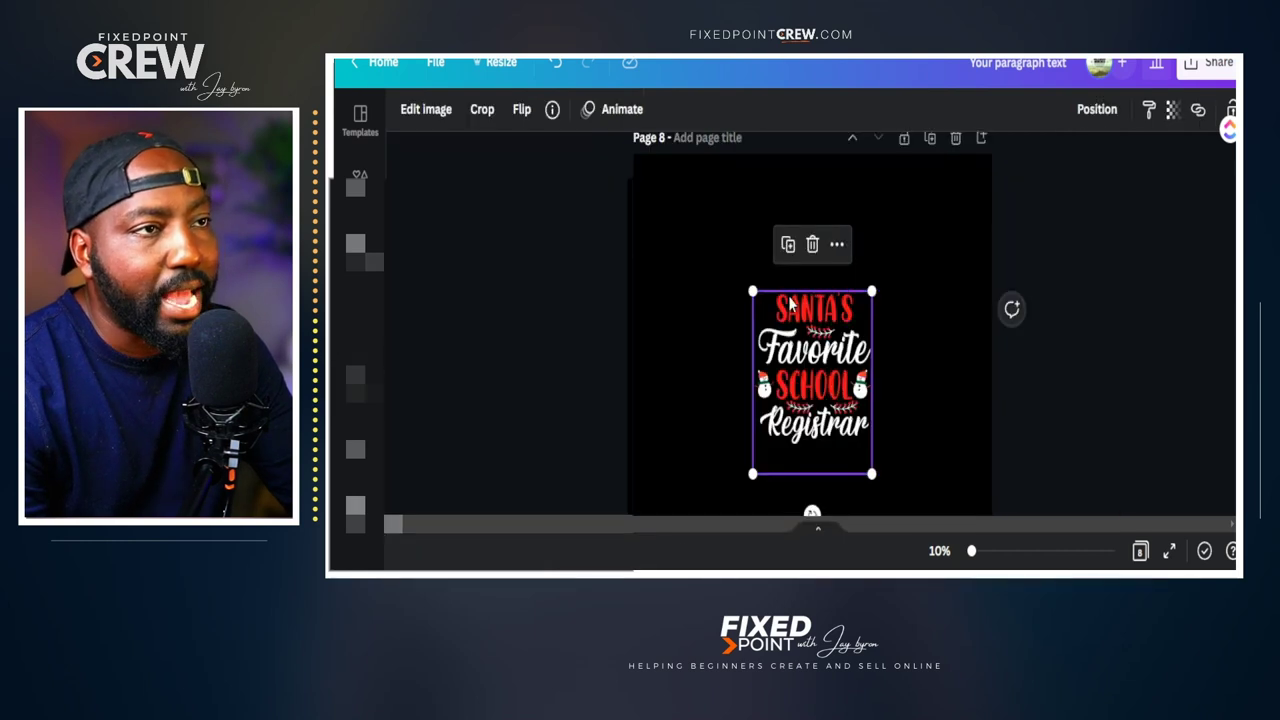
Step: Enlarge the Santa's Favorite School Registrar image on page 8 and centre it horizontally on the page
left_click_drag(752, 291, 603, 242)
left_click_drag(856, 445, 943, 508)
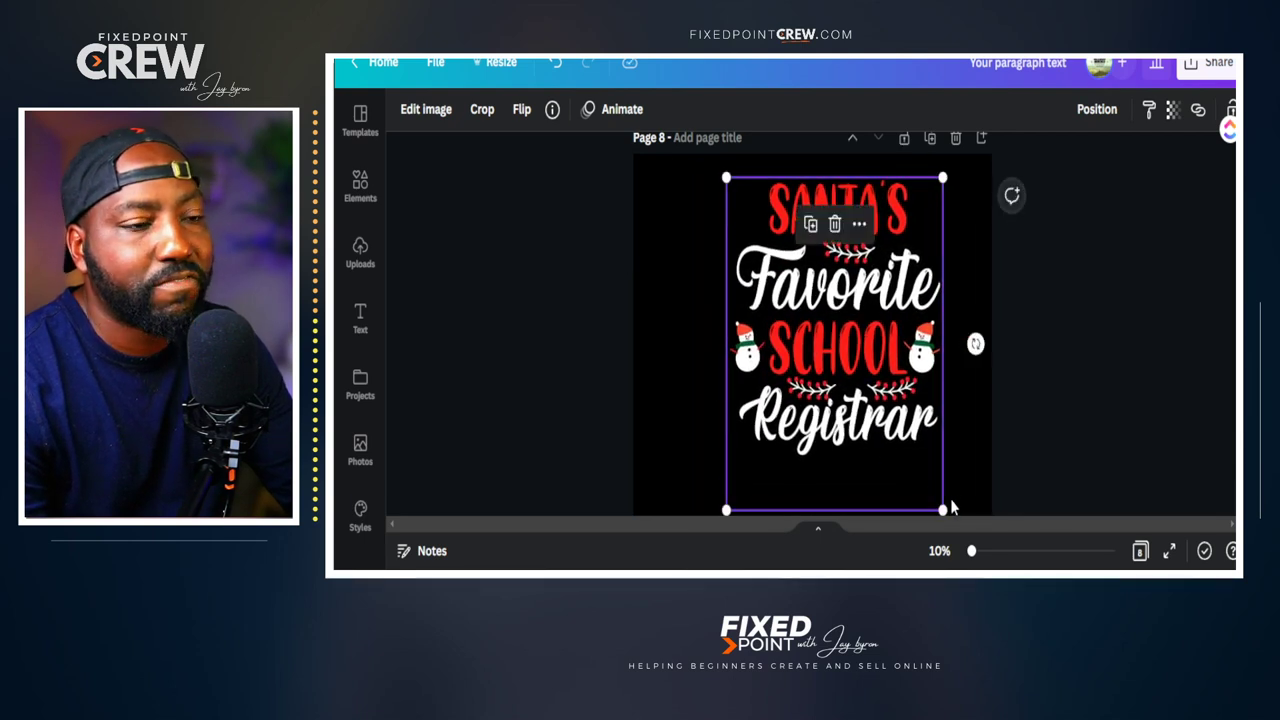
left_click_drag(833, 357, 823, 389)
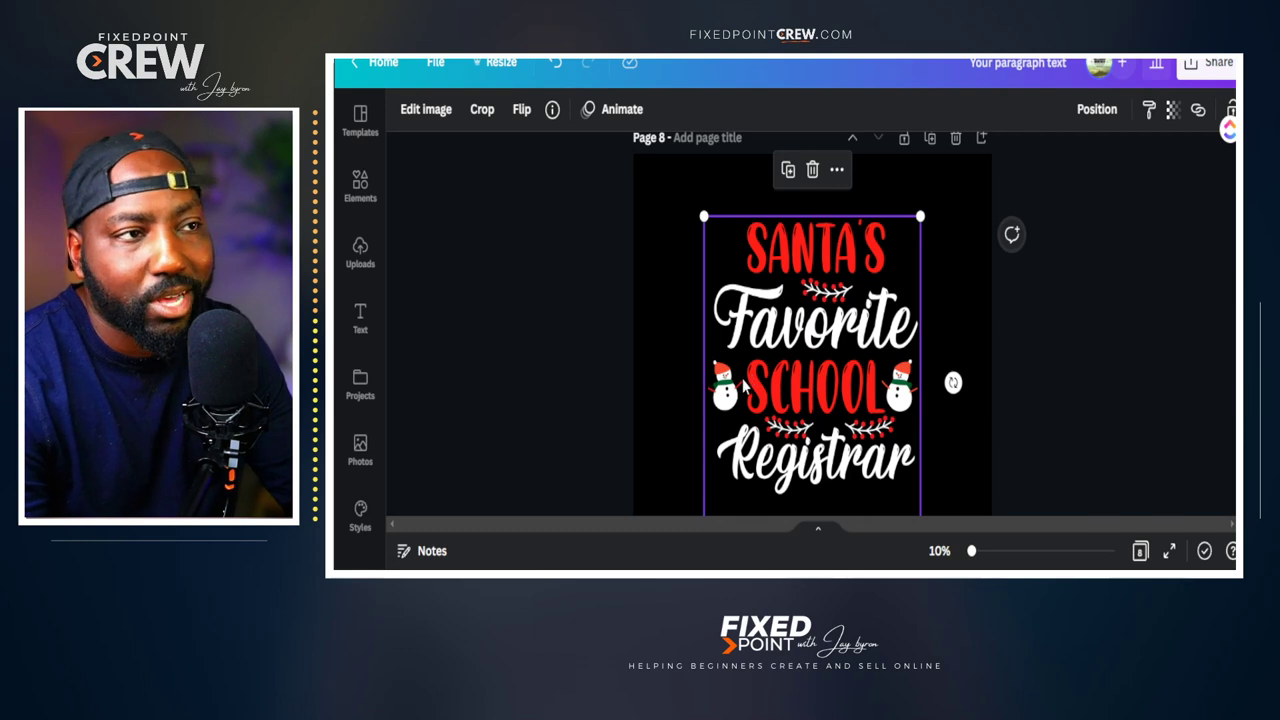
Step: Reposition the single-piece Santa's Favorite School Registrar image on page 8 and compare it with the separate-element version on page 7
left_click_drag(767, 360, 784, 330)
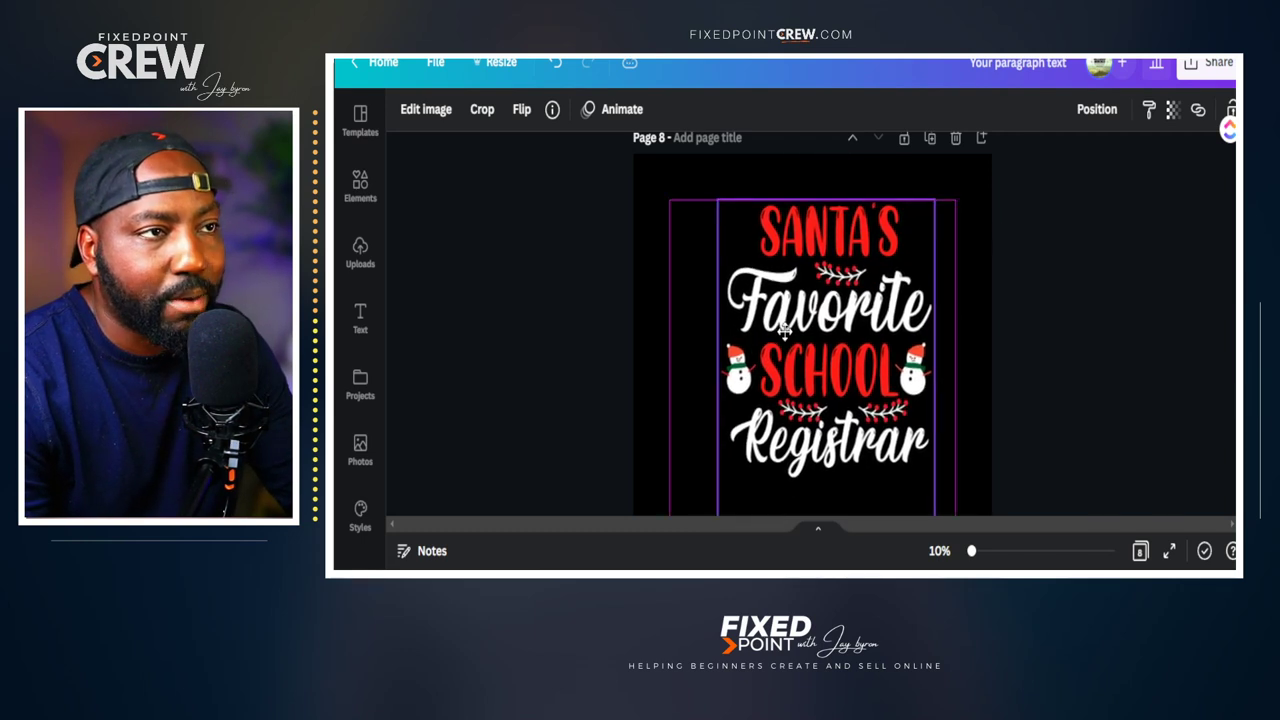
left_click_drag(845, 382, 825, 384)
scroll(840, 395, "up", 10)
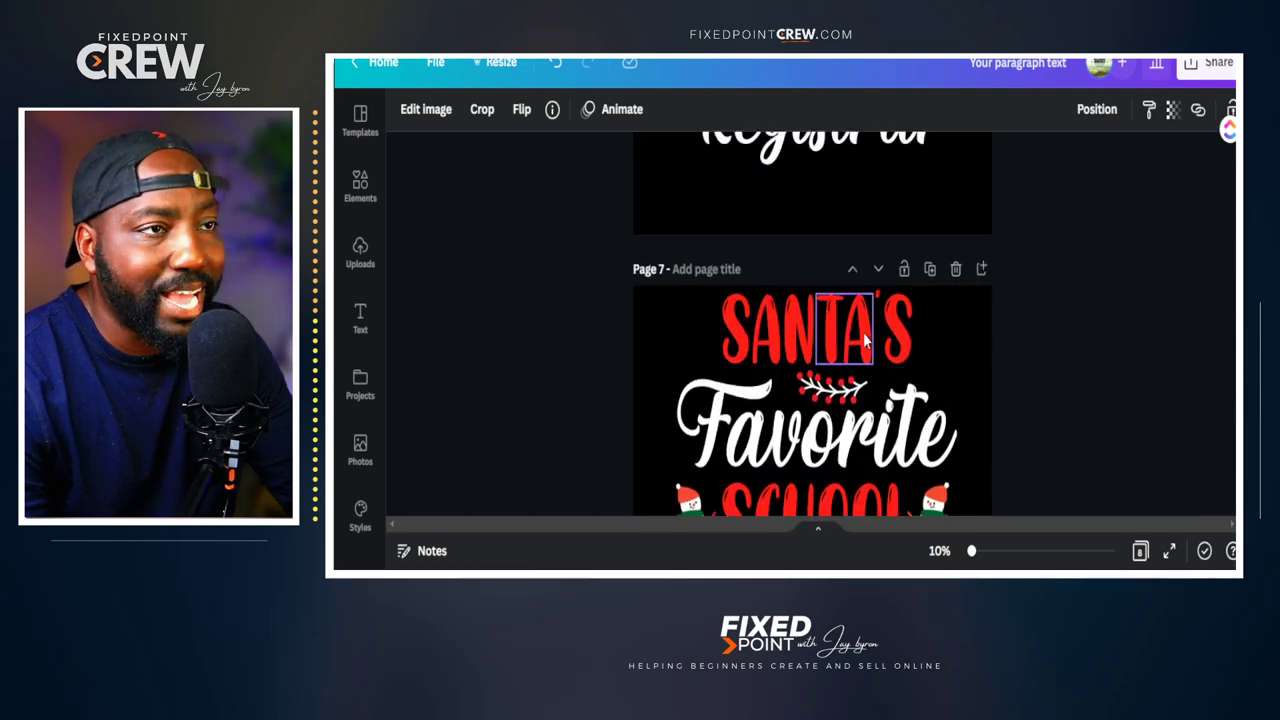
scroll(912, 344, "down", 3)
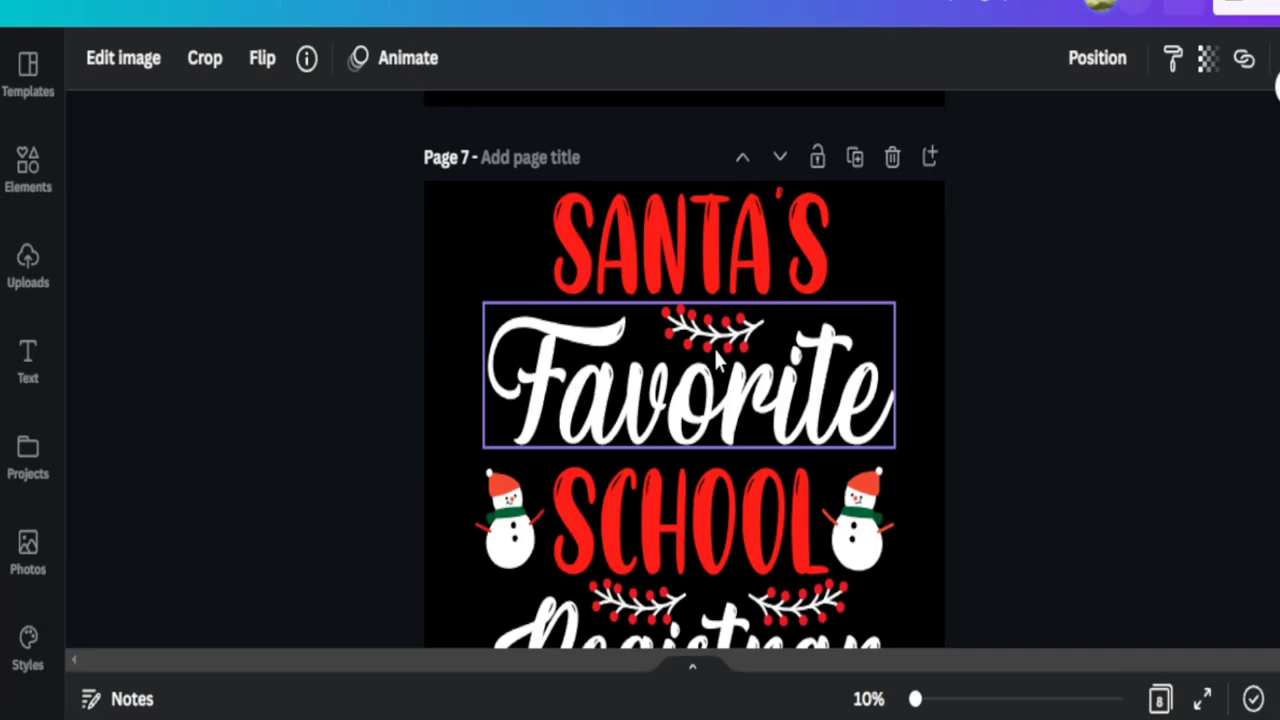
scroll(596, 400, "down", 3)
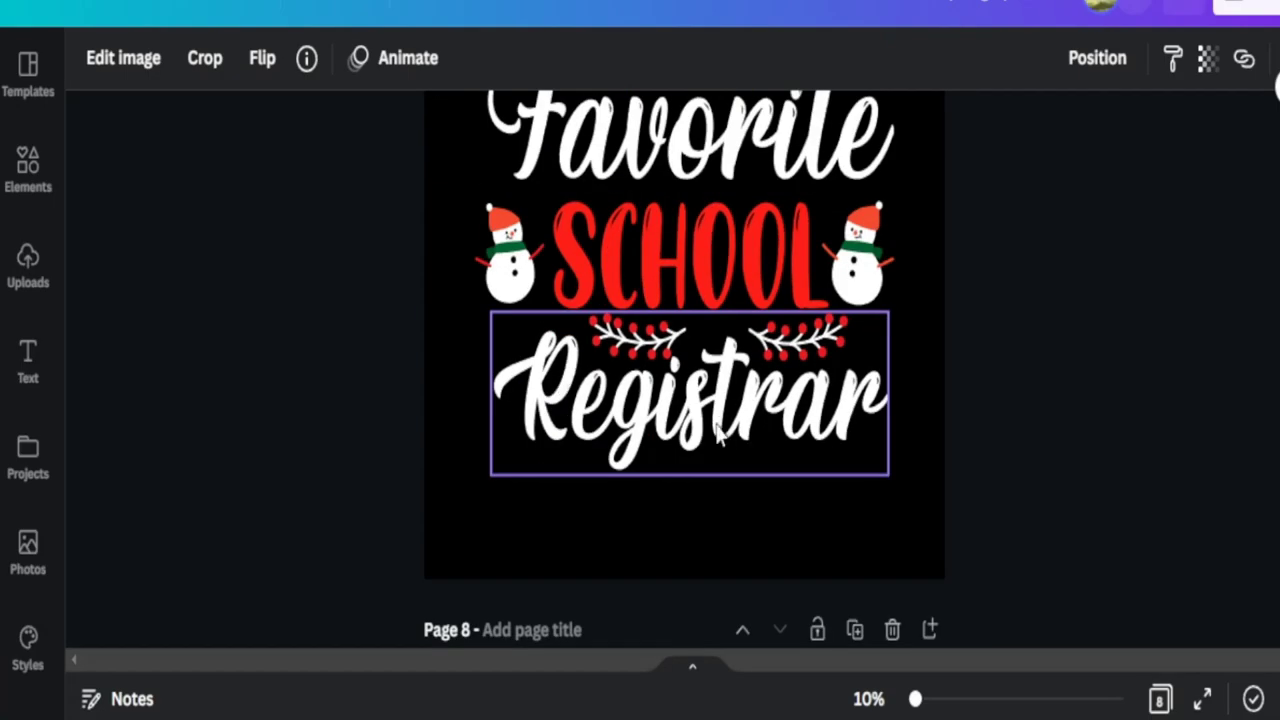
scroll(718, 432, "down", 5)
left_click(708, 454)
scroll(708, 454, "down", 2)
left_click_drag(668, 345, 690, 452)
scroll(690, 480, "up", 5)
scroll(690, 490, "down", 5)
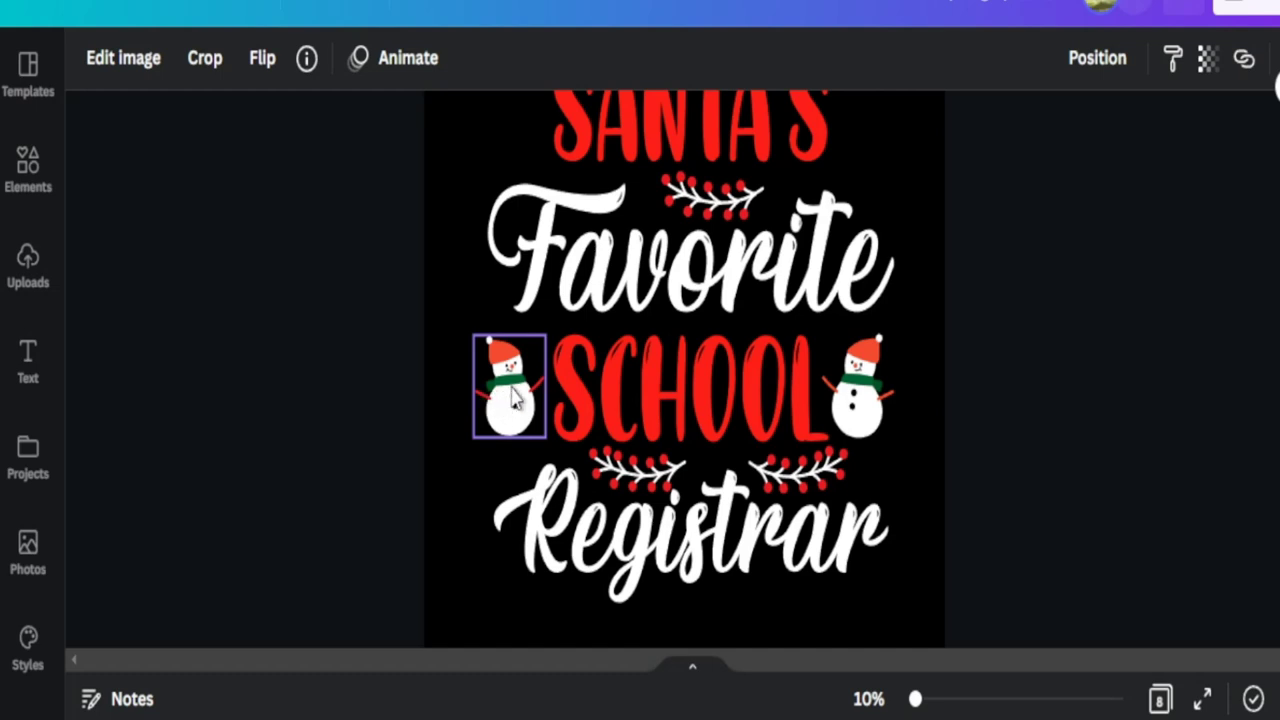
Step: Reposition the two snowmen and the Registrar and Favorite lettering individually on page 7
mouse_move(511, 398)
left_mouse_down()
mouse_move(496, 397)
mouse_move(522, 412)
mouse_move(497, 392)
mouse_move(522, 405)
mouse_move(509, 393)
left_mouse_up()
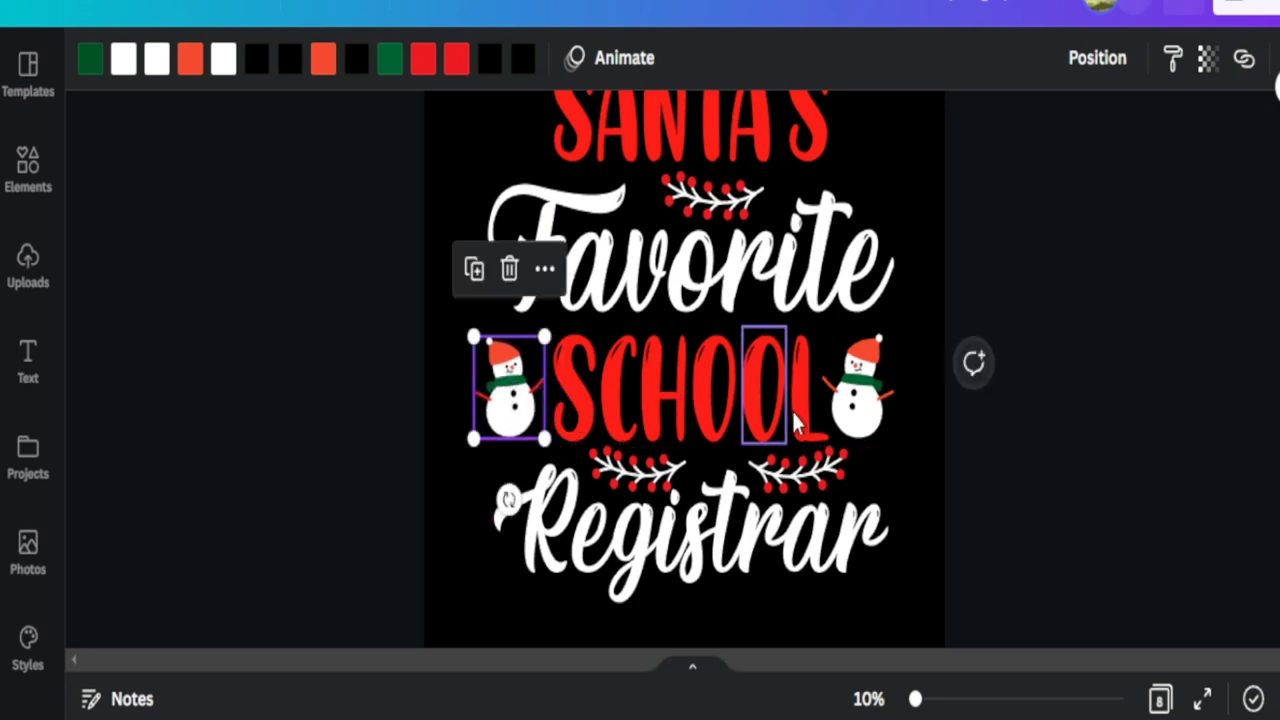
left_click(858, 395)
left_click_drag(858, 395, 844, 396)
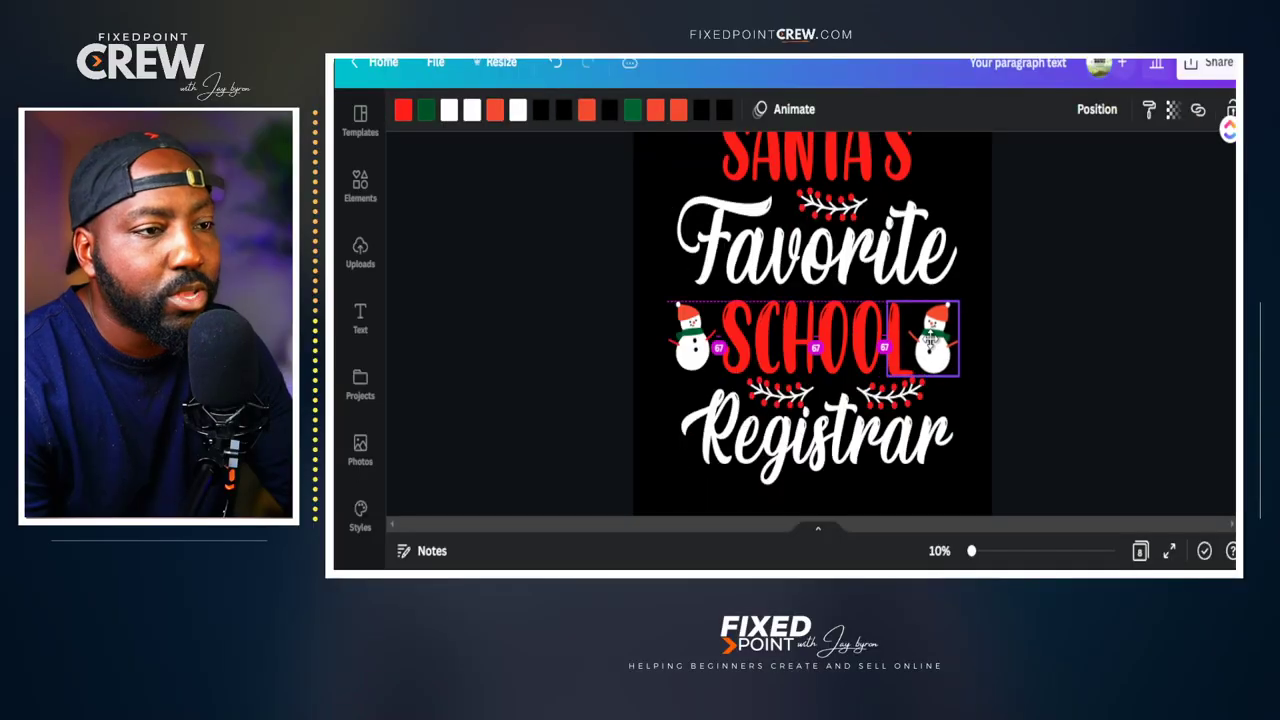
left_click_drag(922, 342, 921, 340)
left_click_drag(826, 432, 684, 447)
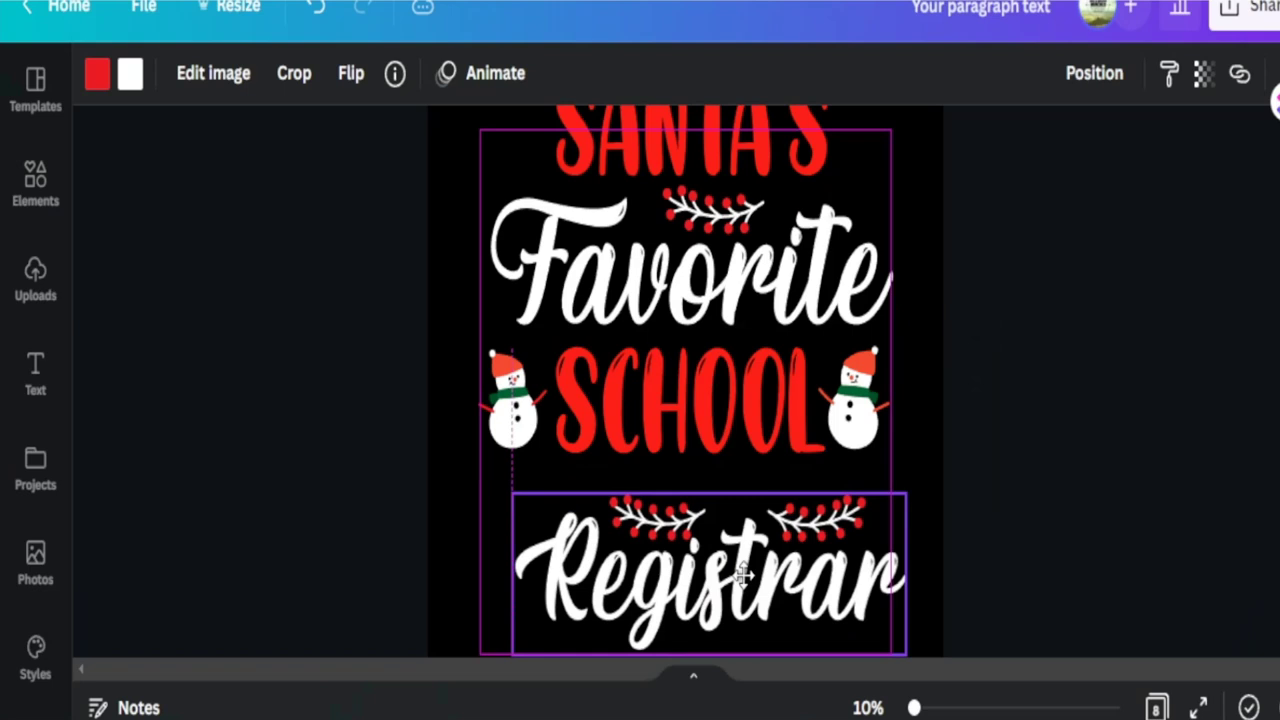
left_click_drag(497, 555, 710, 548)
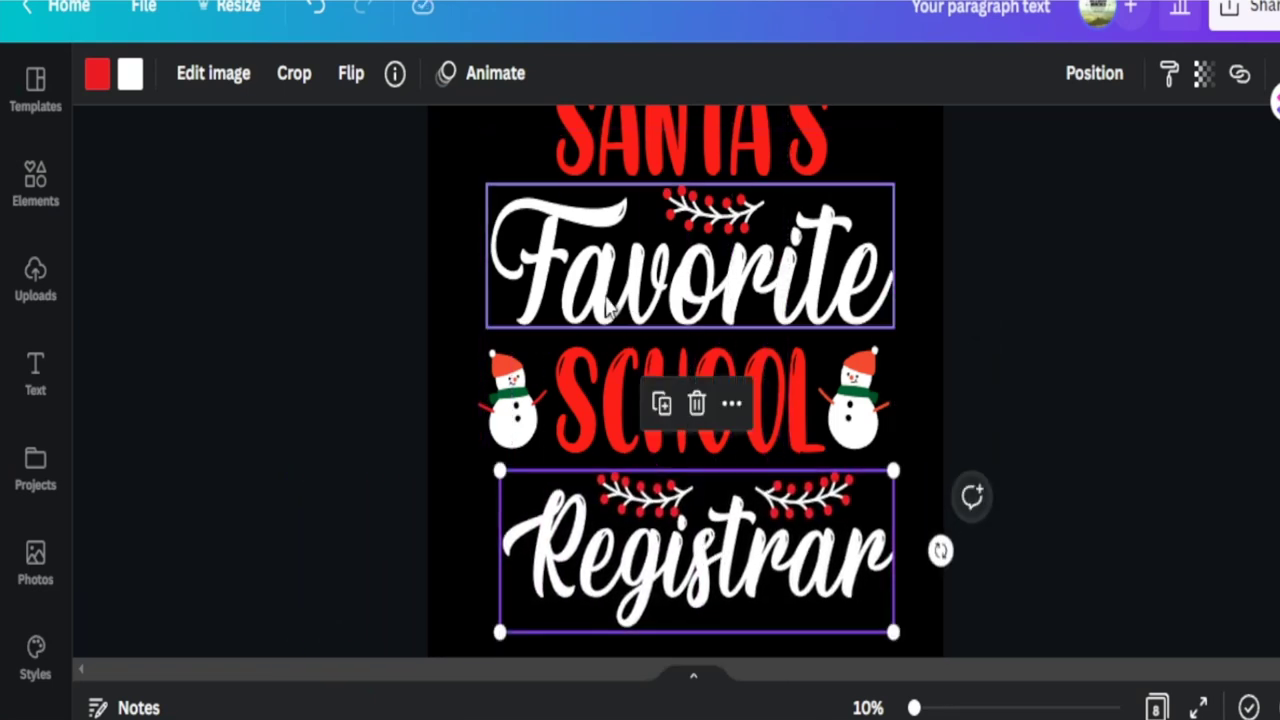
scroll(677, 309, "down", 5)
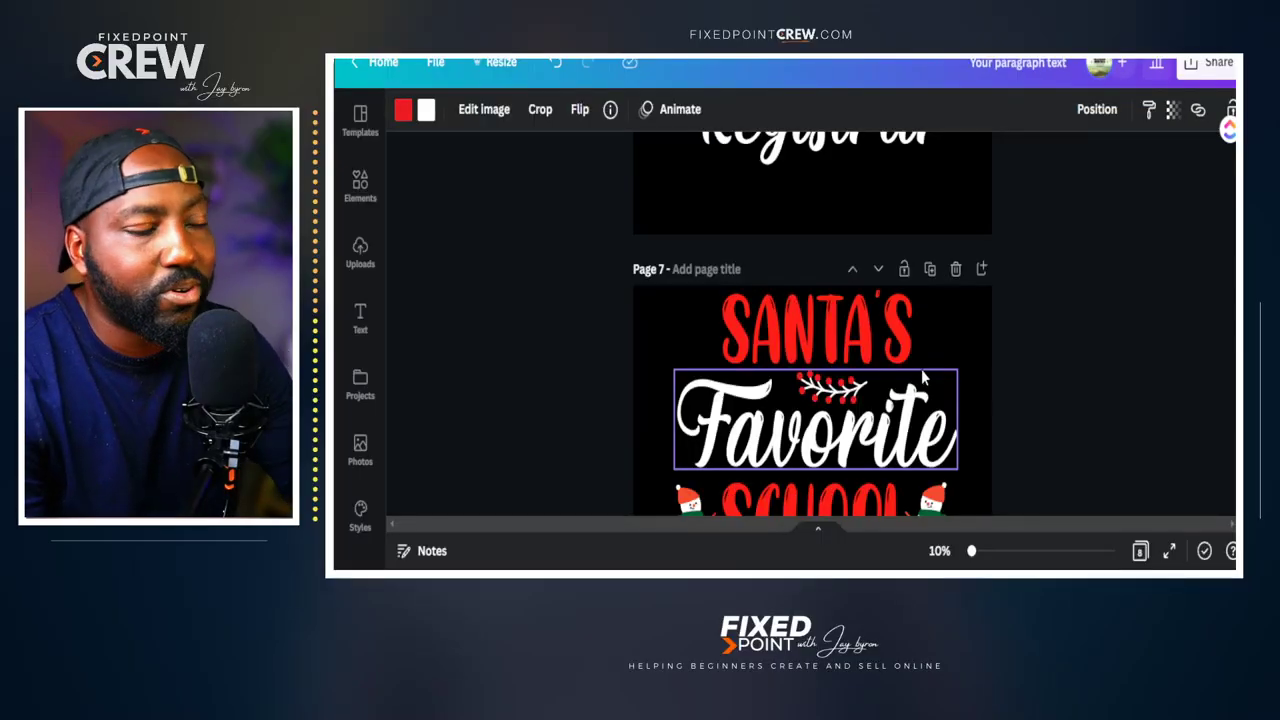
mouse_move(827, 430)
left_mouse_down()
mouse_move(842, 428)
mouse_move(812, 426)
mouse_move(845, 432)
left_mouse_up()
scroll(845, 432, "down", 3)
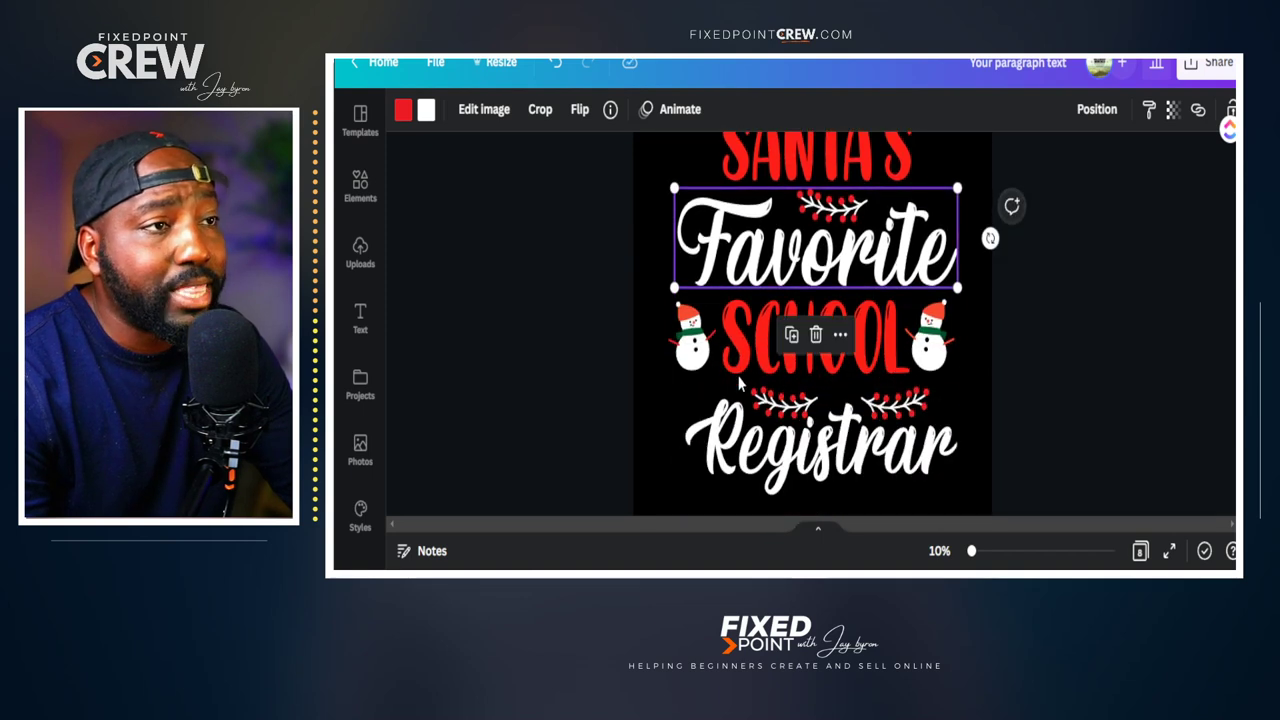
Step: Enlarge the snowman before the word SCHOOL and shift it slightly up and outward from the lettering
left_click(712, 365)
left_click_drag(717, 377, 760, 410)
scroll(1010, 372, "up", 1)
scroll(932, 362, "down", 5)
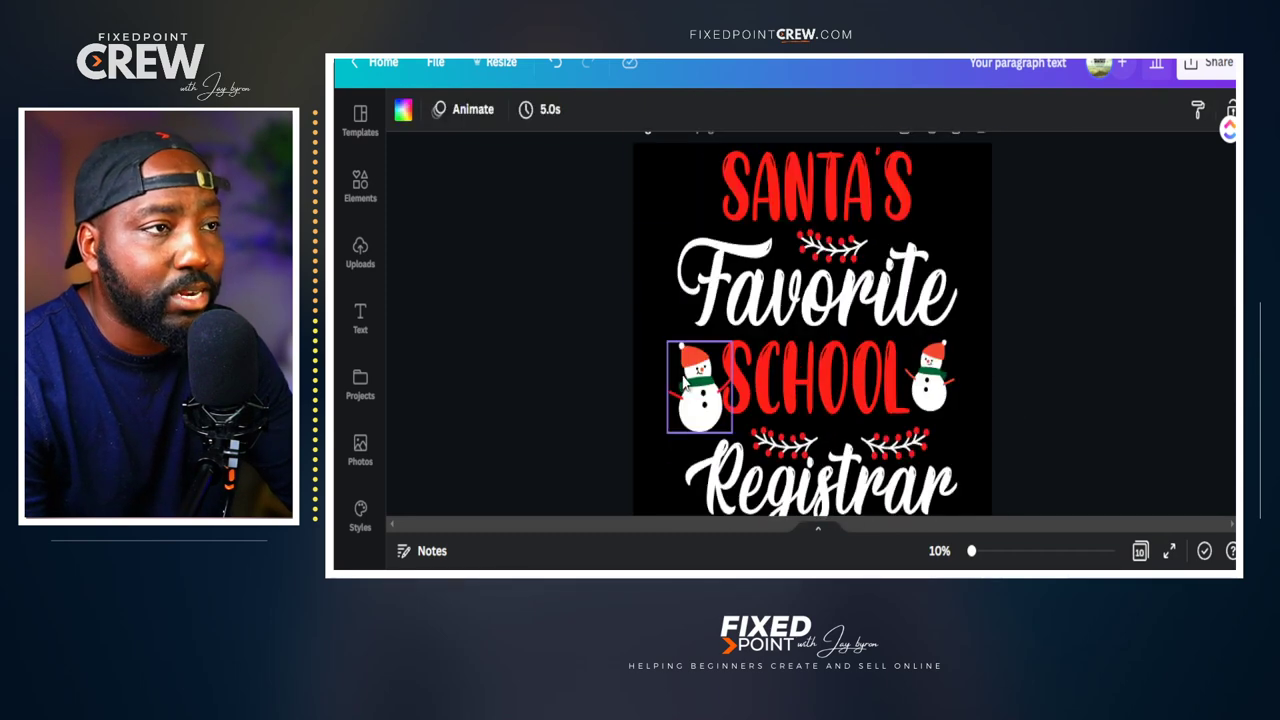
left_click_drag(683, 384, 672, 377)
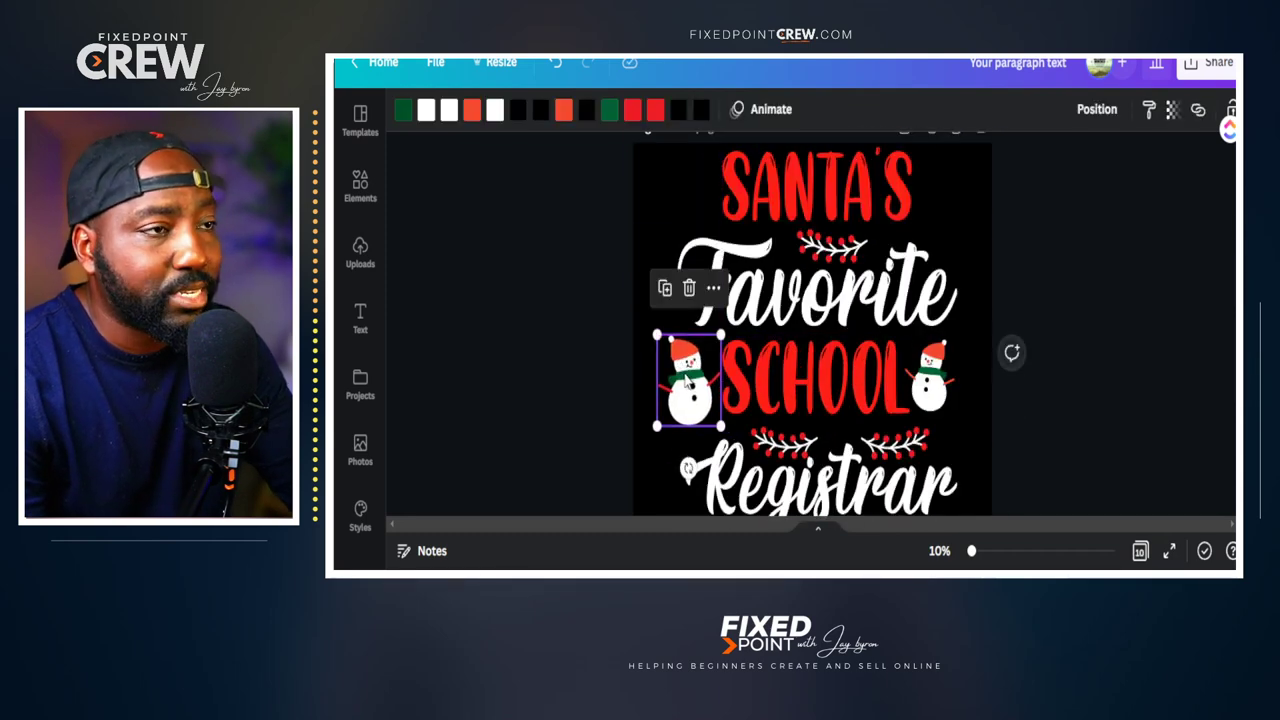
Step: Try a pasted, enlarged copy of the snowman on the blank page 9 and remove it
scroll(748, 397, "down", 4)
left_click(772, 433)
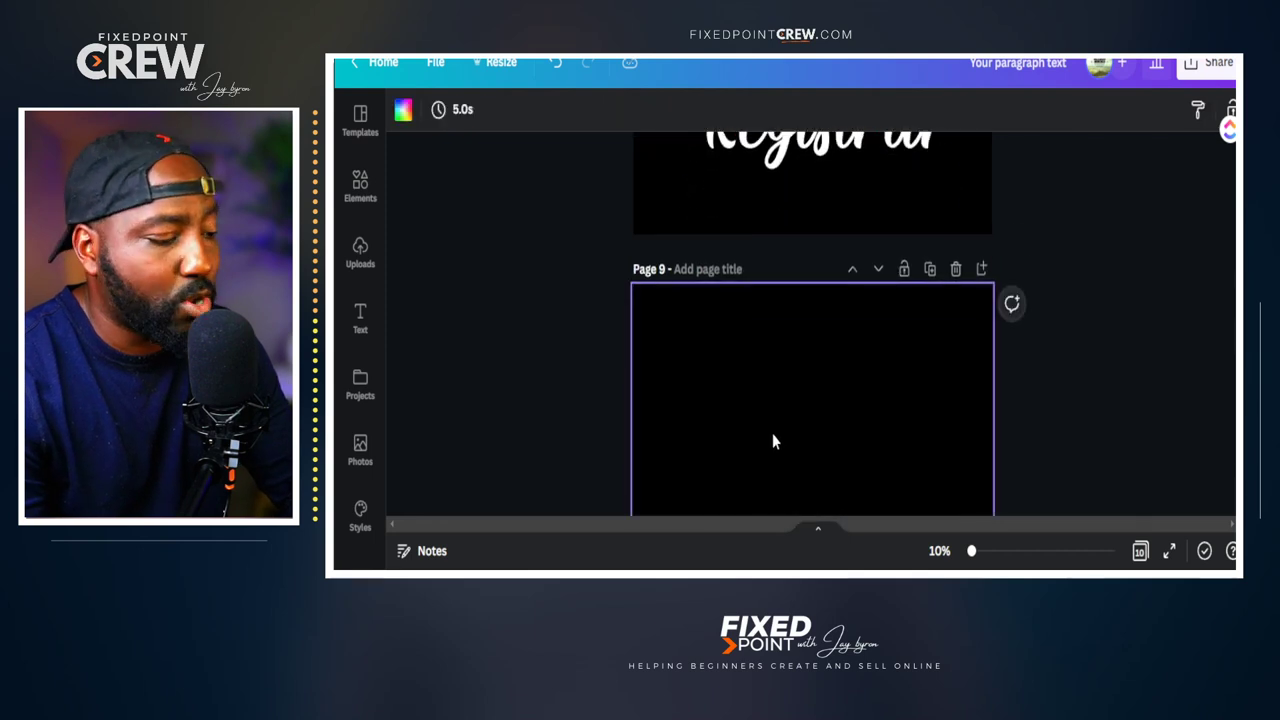
key("ctrl+v")
scroll(797, 431, "down", 2)
left_click_drag(723, 296, 840, 130)
left_click_drag(777, 317, 819, 387)
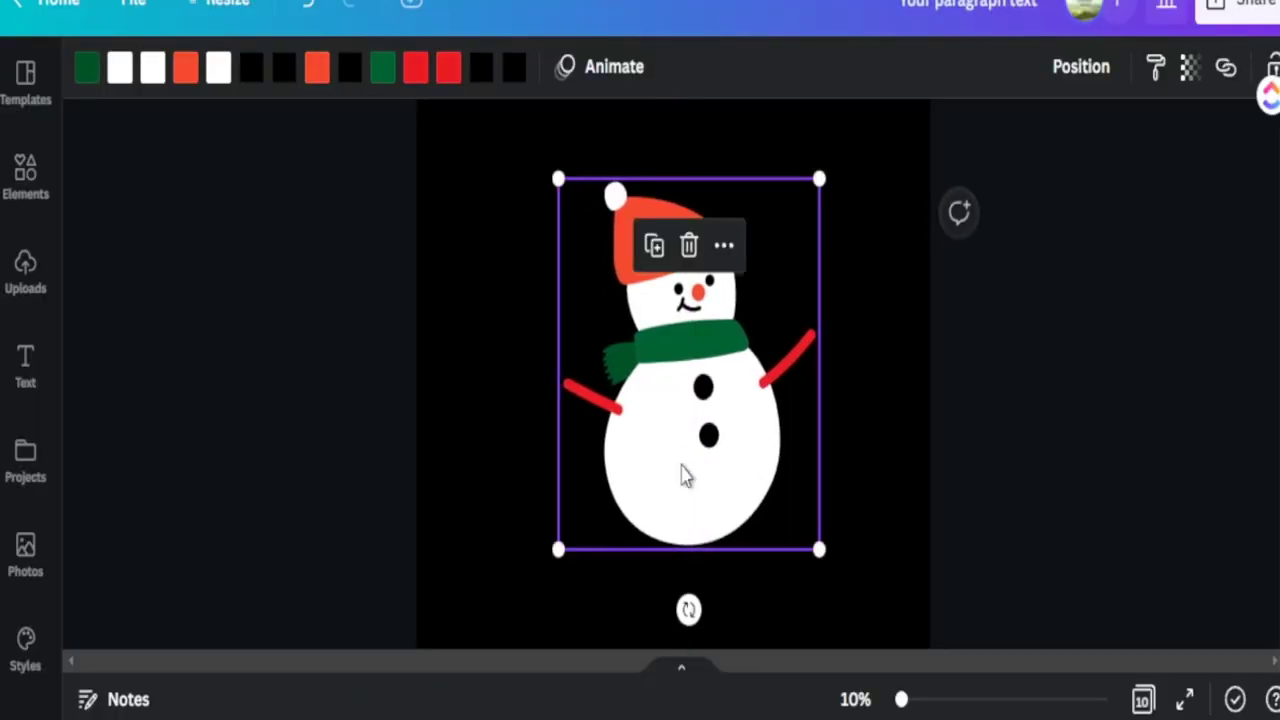
key("Delete")
scroll(674, 506, "up", 3)
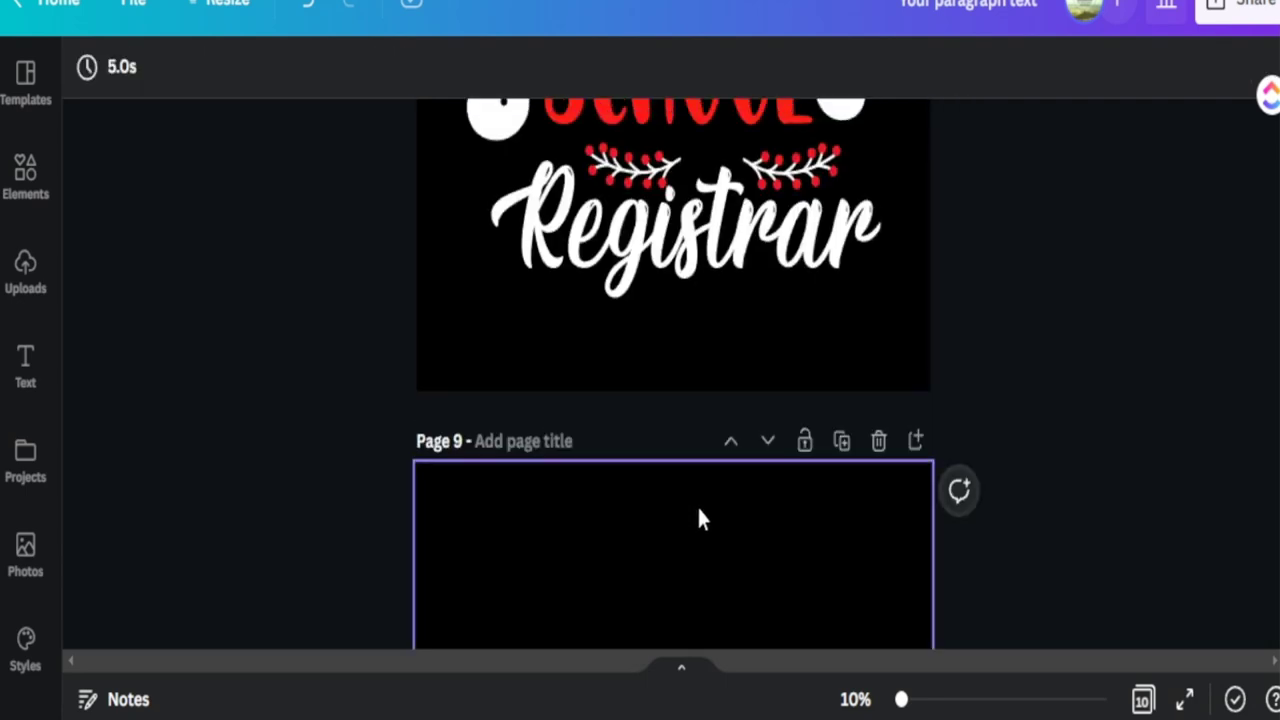
Step: Recolour SANTA'S on page 8 with both S letters golden yellow, the first A green and the N white
scroll(699, 511, "up", 10)
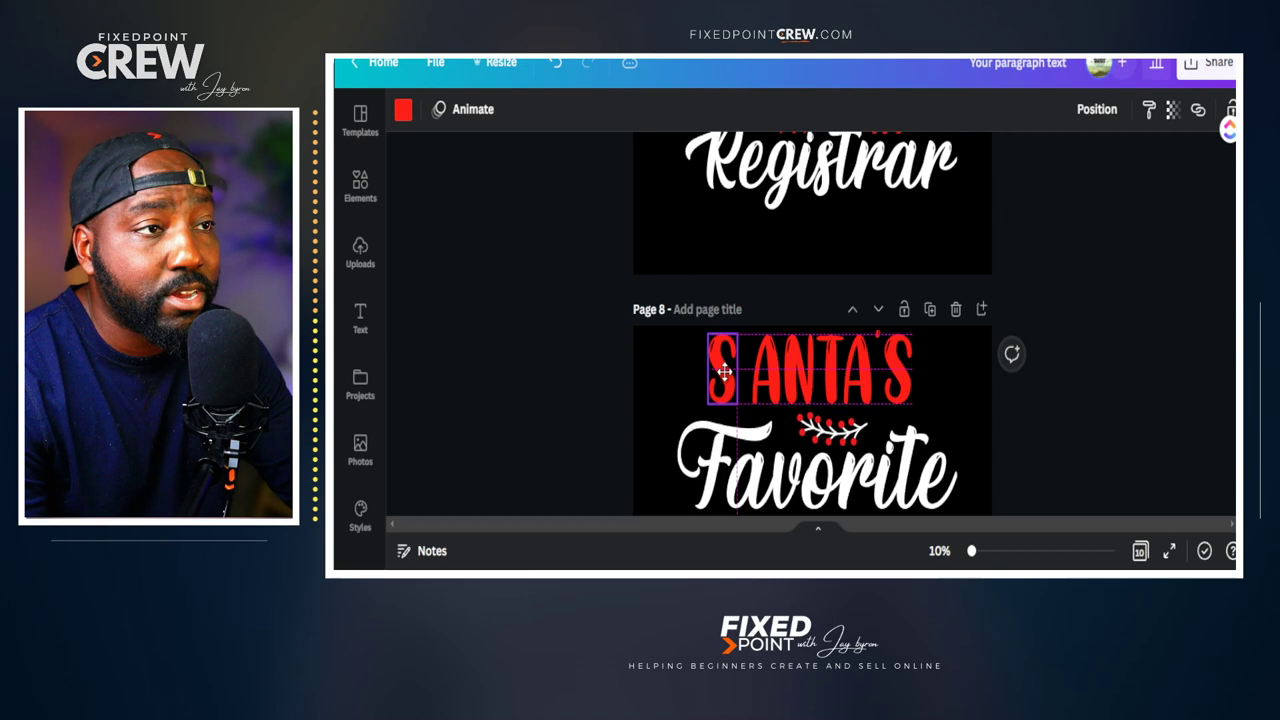
mouse_move(724, 372)
left_mouse_down()
mouse_move(649, 366)
mouse_move(720, 460)
mouse_move(909, 371)
mouse_move(735, 380)
mouse_move(736, 368)
left_mouse_up()
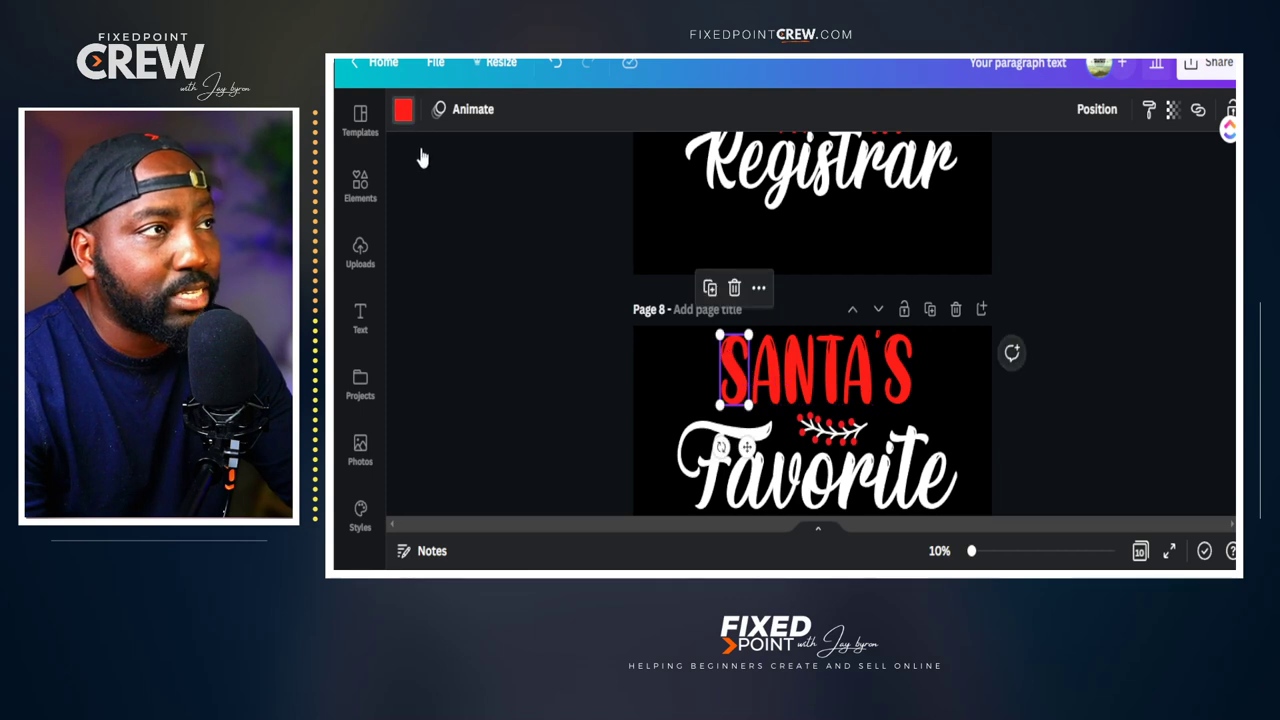
left_click(572, 254)
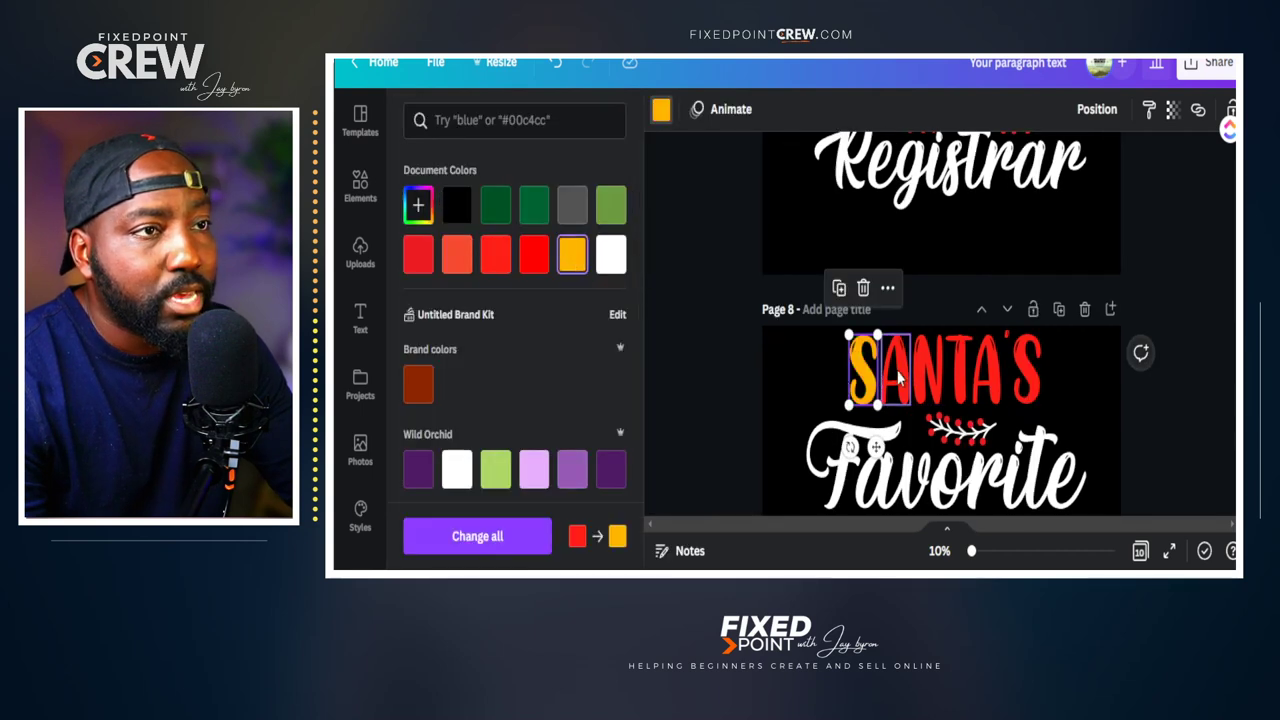
left_click(895, 370)
left_click(611, 204)
left_click(960, 370)
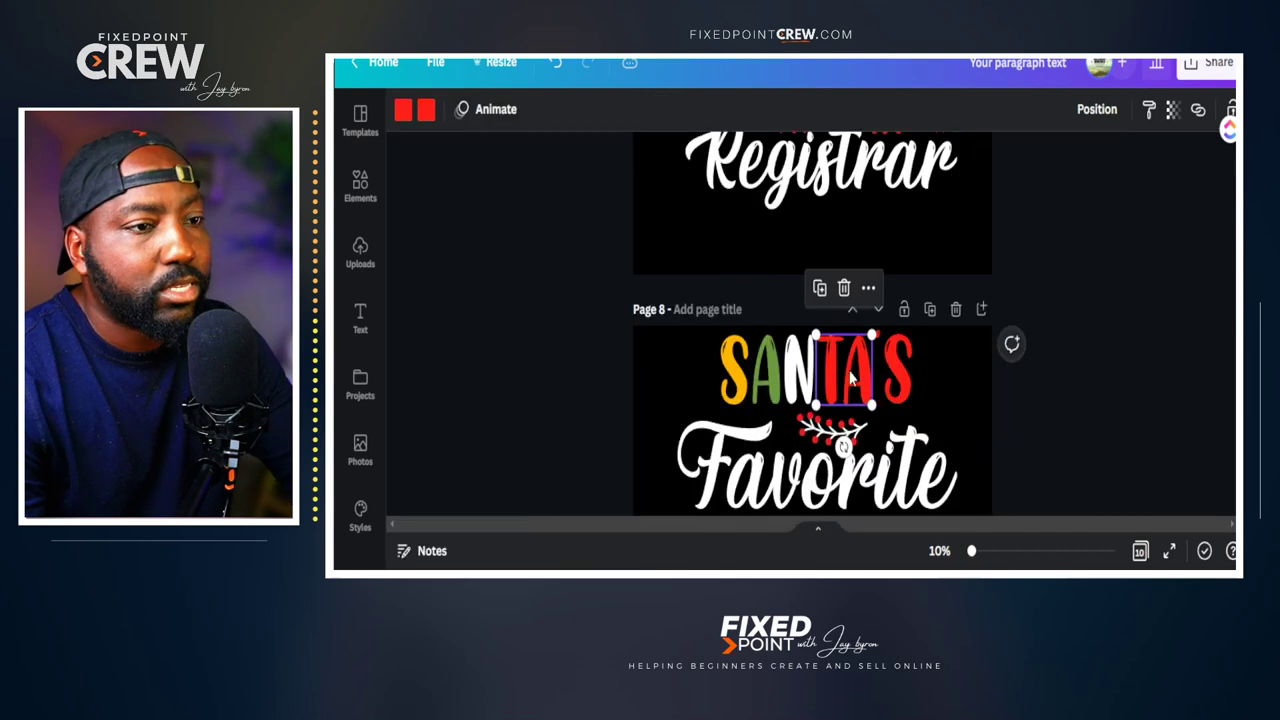
left_click(897, 371)
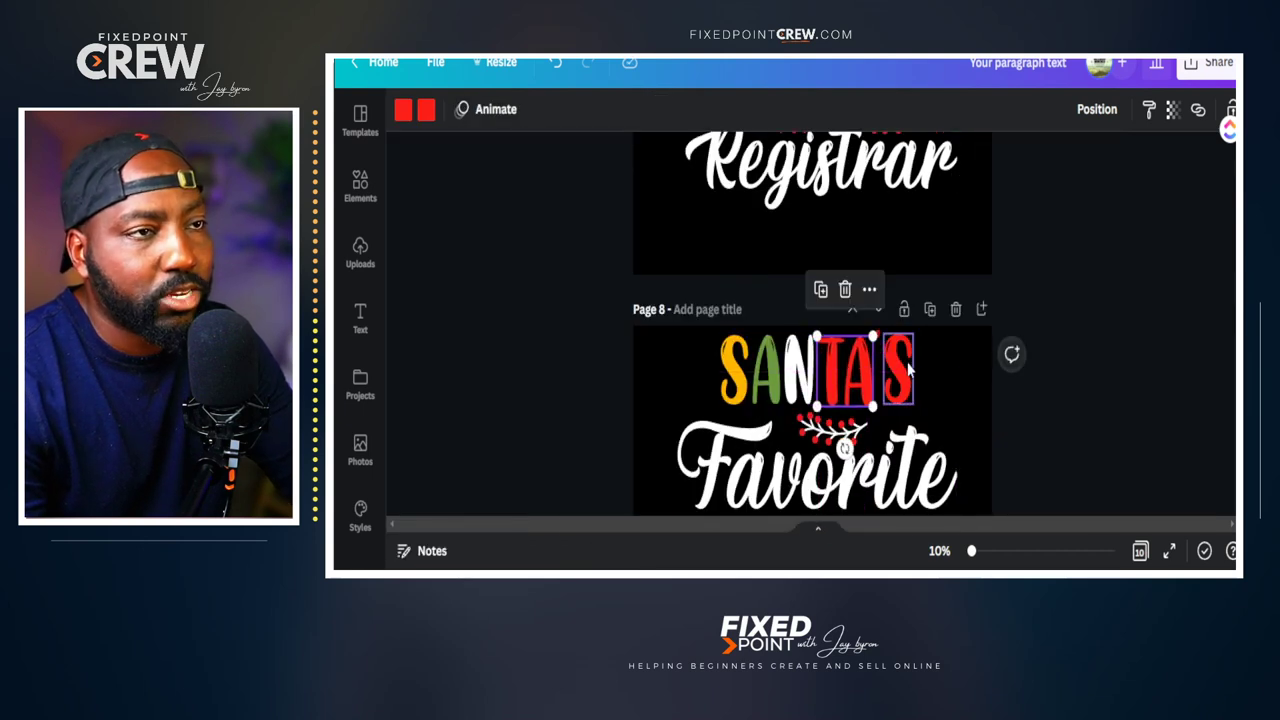
left_click(403, 109)
left_click(572, 254)
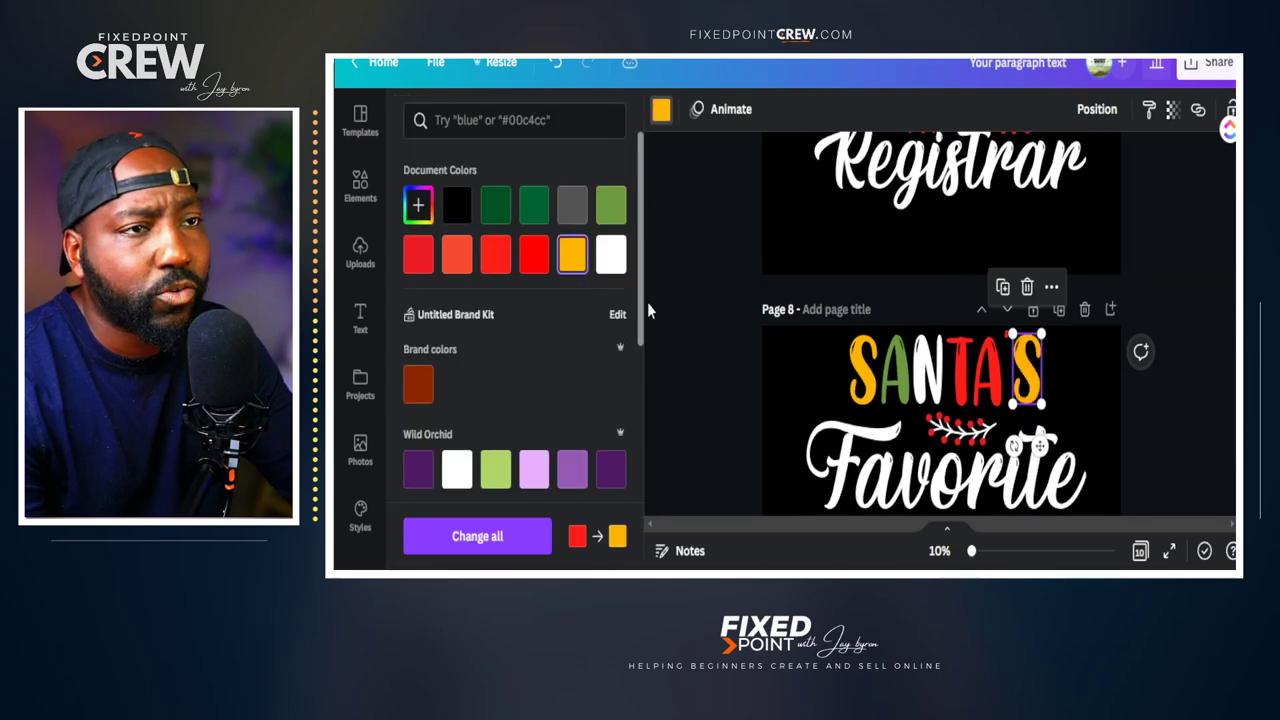
key("Escape")
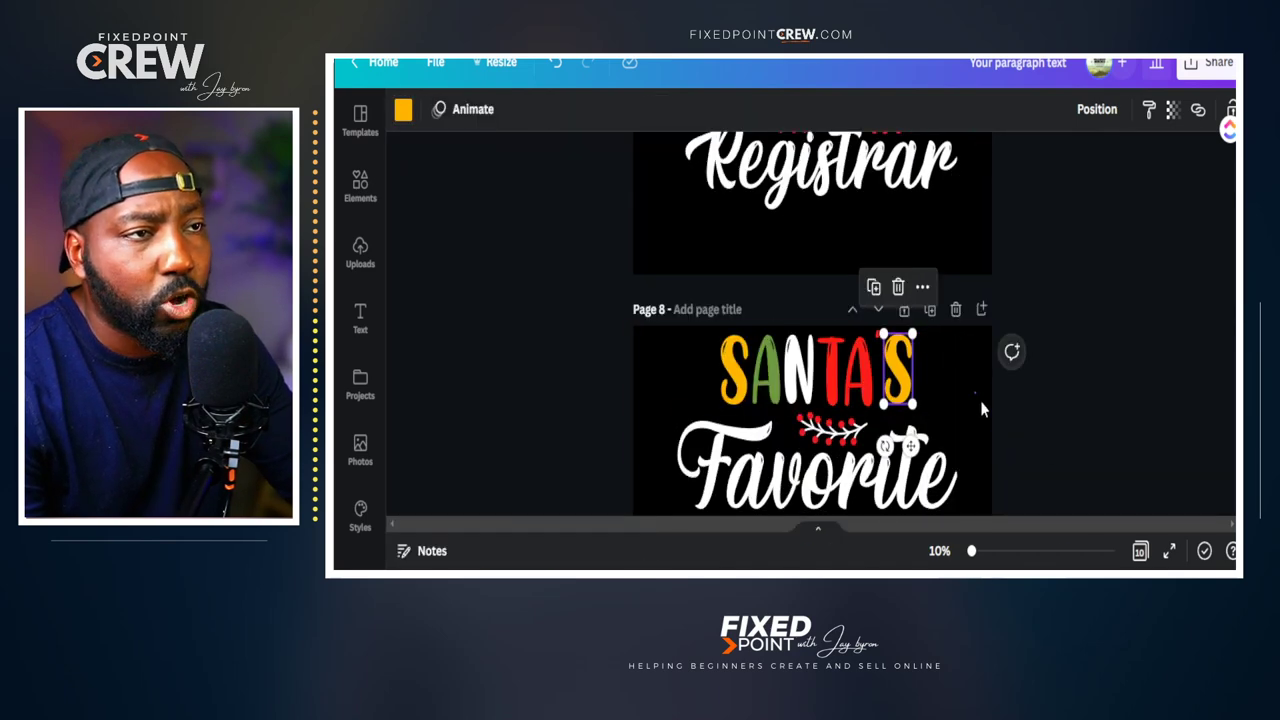
Step: Delete the SANTA'S lettering and its leftover apostrophe from page 8 and move the remaining artwork upward
left_click(980, 401)
scroll(805, 400, "down", 2)
left_click_drag(1002, 274, 710, 290)
key("Delete")
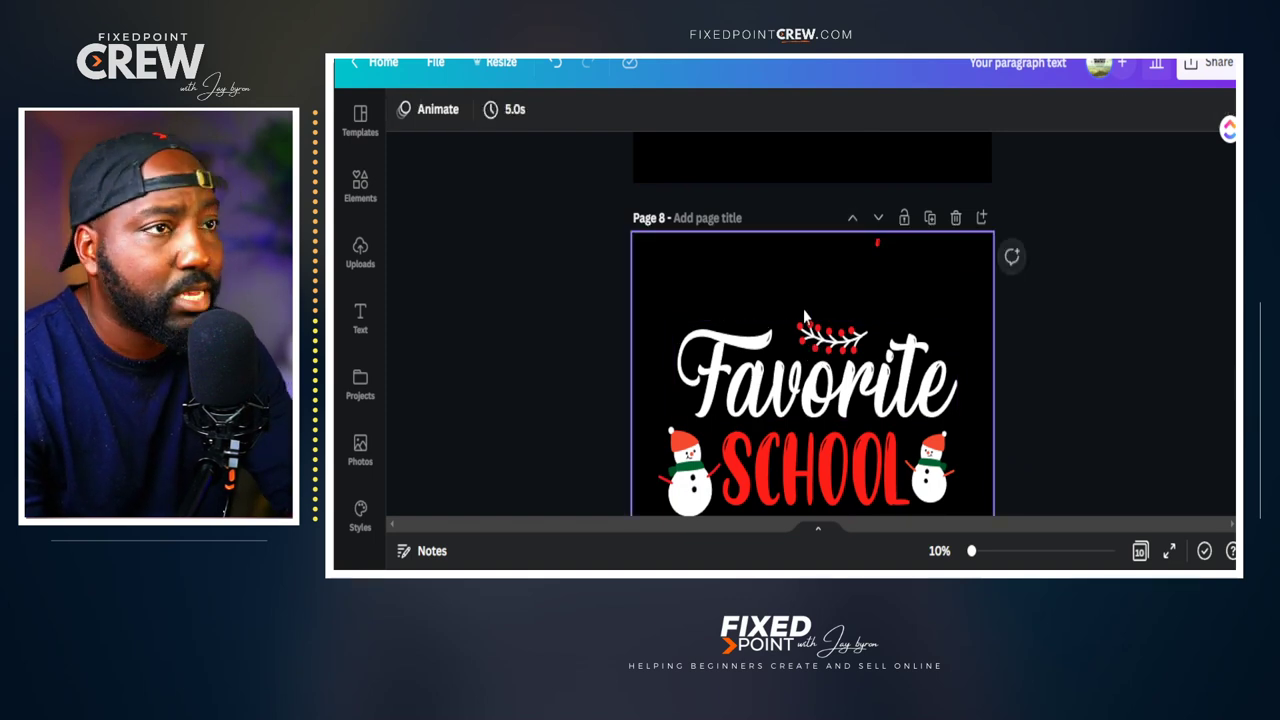
left_click(875, 243)
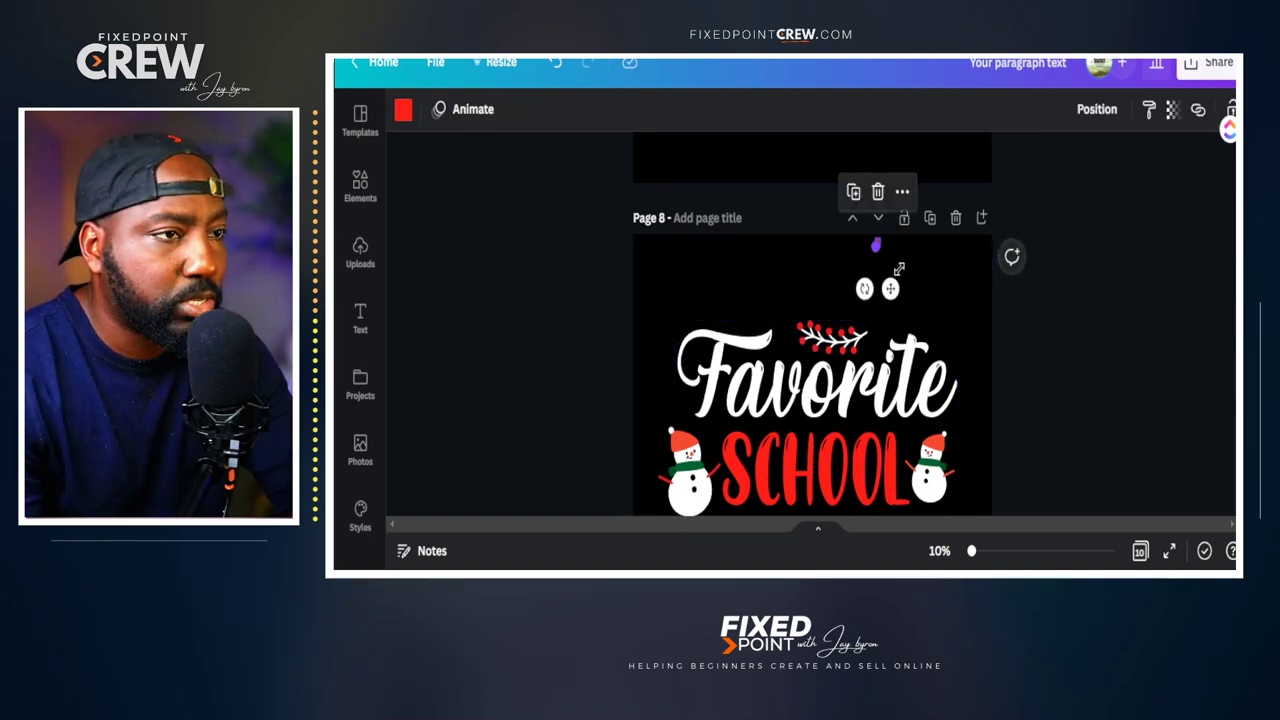
key("Delete")
left_click_drag(840, 372, 830, 302)
mouse_move(807, 439)
left_mouse_down()
mouse_move(823, 371)
mouse_move(814, 448)
left_mouse_up()
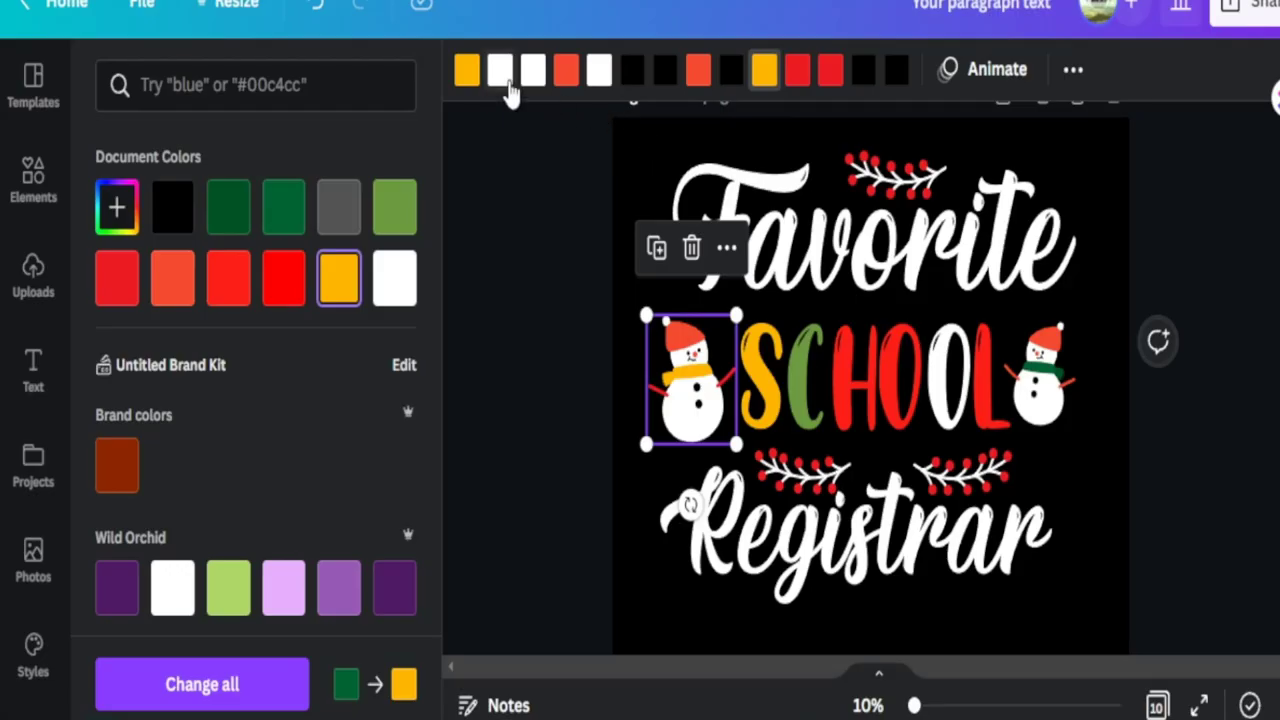
Step: Try the light document green on the body of the snowman before SCHOOL and restore it to white
left_click(533, 69)
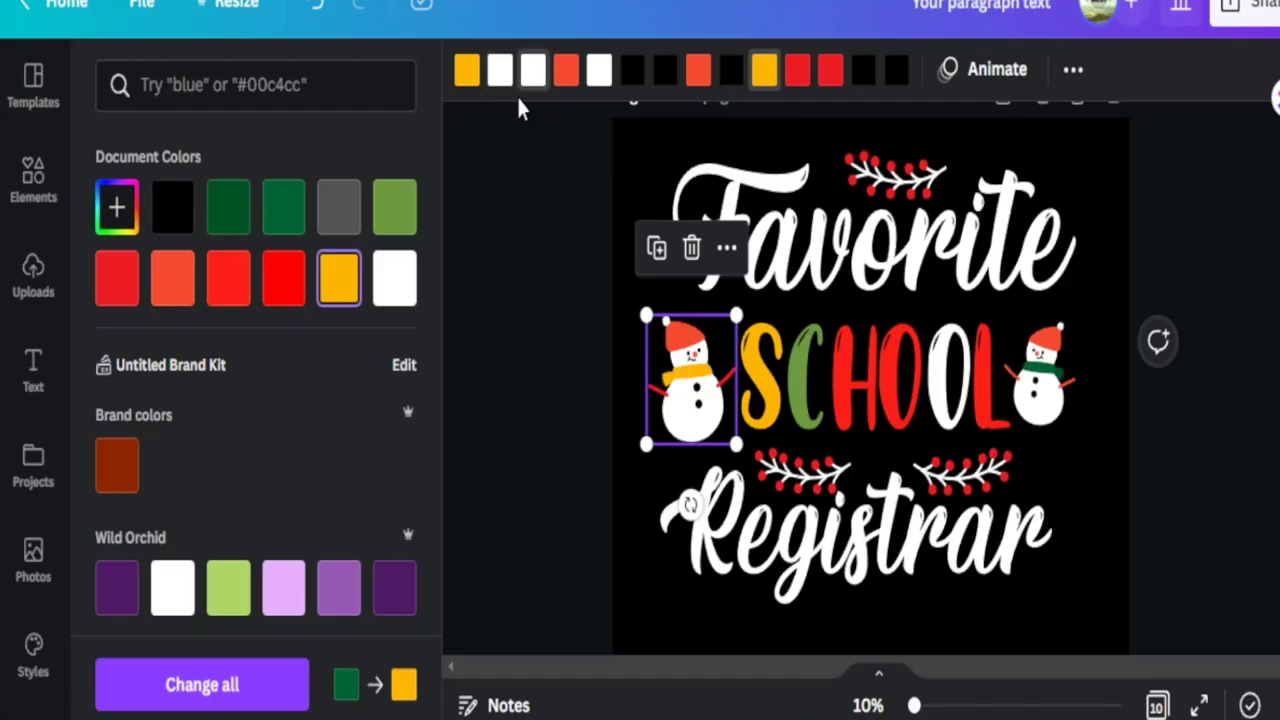
left_click(395, 212)
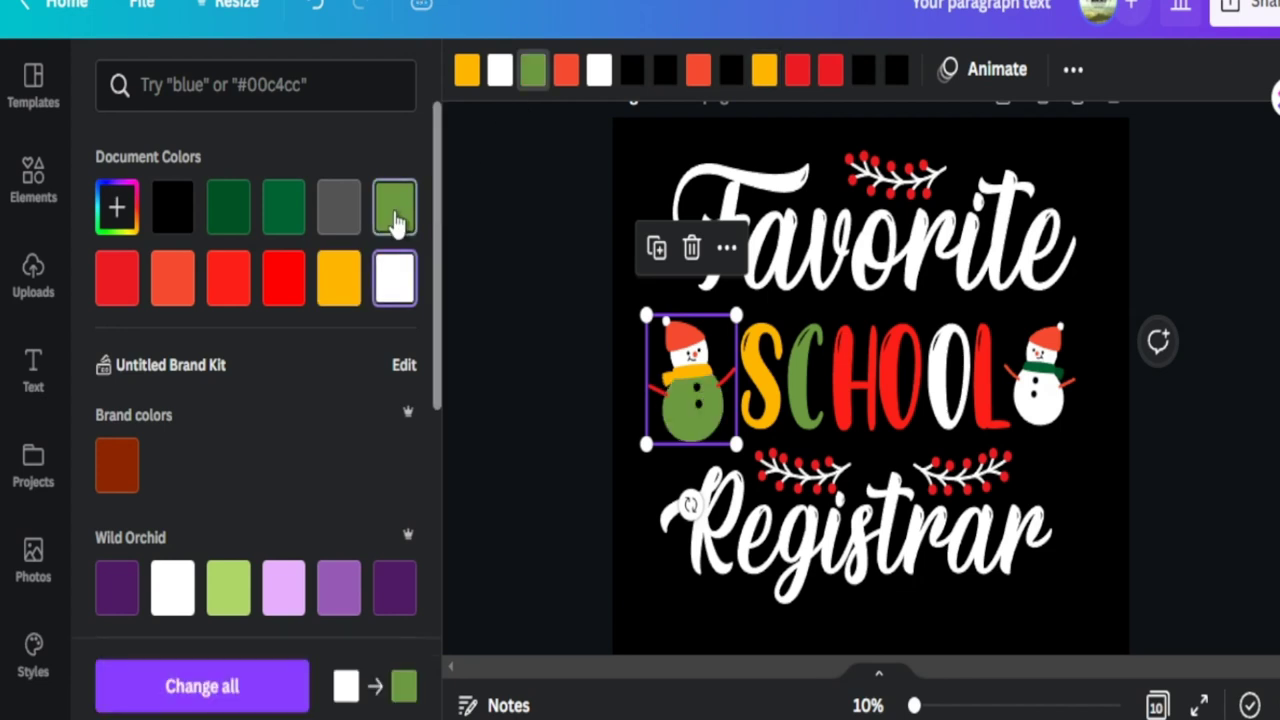
left_click(395, 278)
Step: Recolour the hat of the snowman before SCHOOL with the light lilac from the Wild Orchid palette
left_click(566, 69)
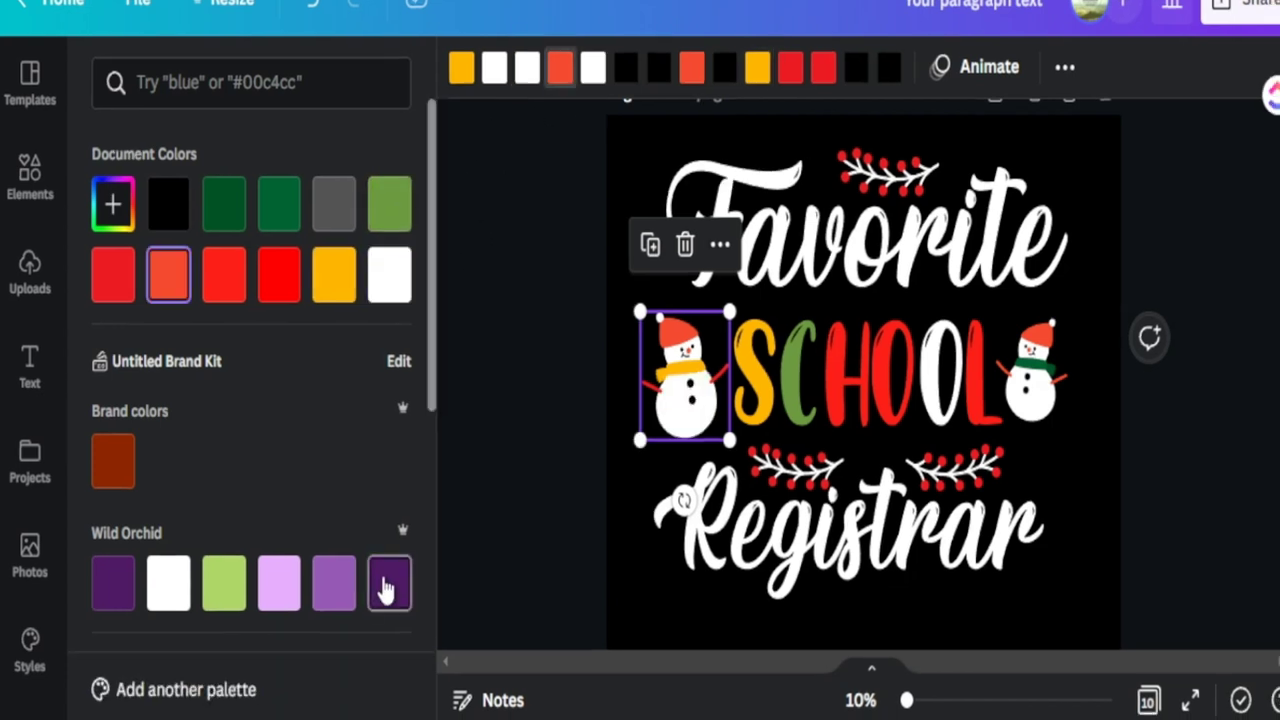
left_click(385, 590)
left_click(280, 590)
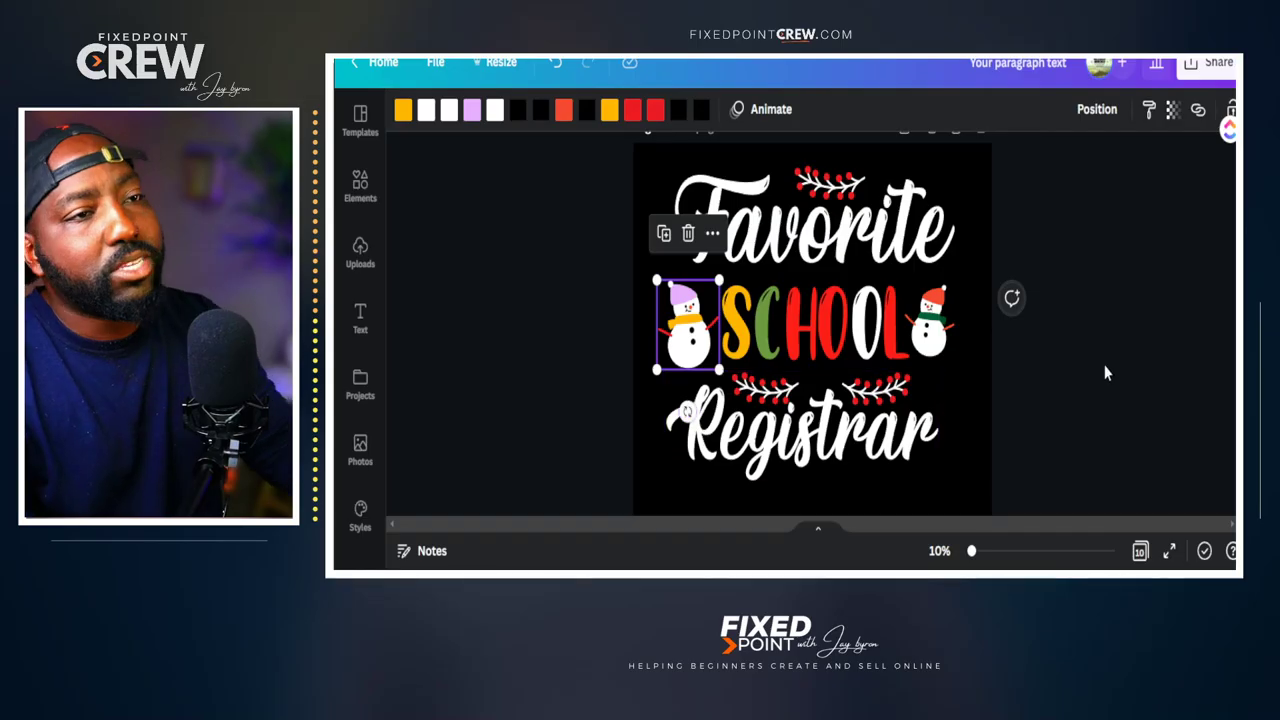
left_click(1248, 465)
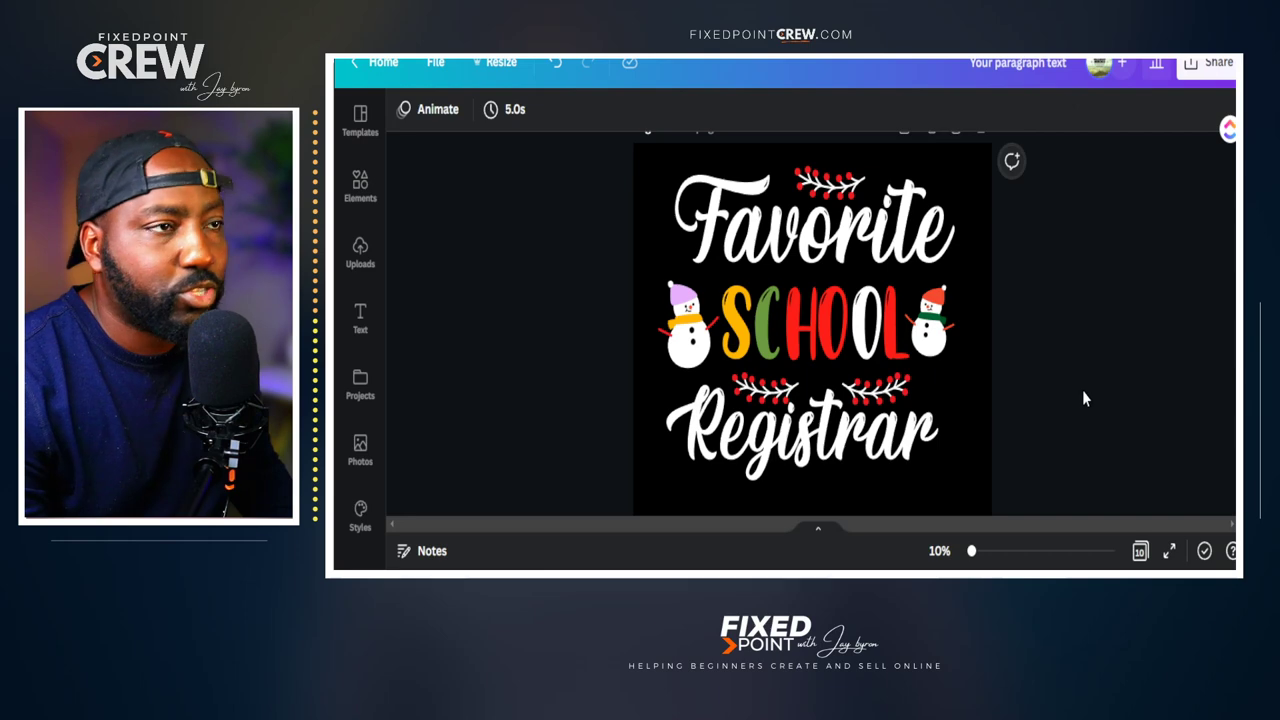
scroll(1082, 397, "down", 3)
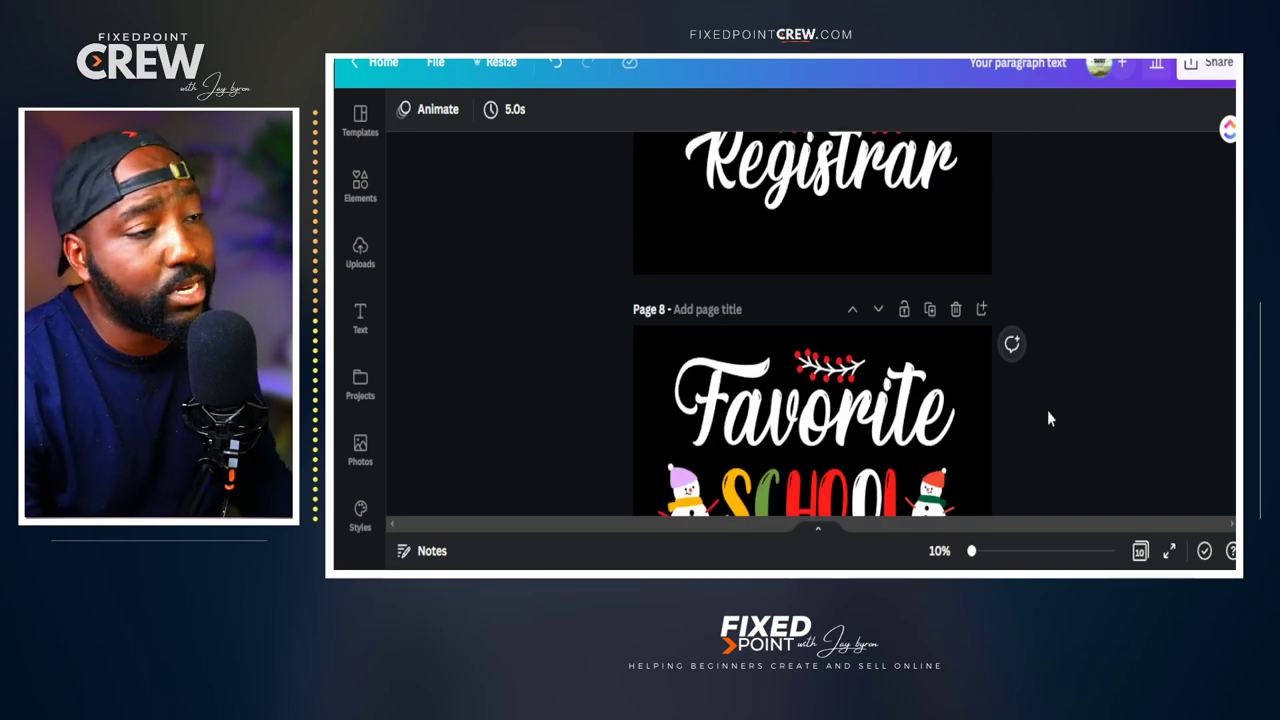
scroll(1048, 418, "down", 2)
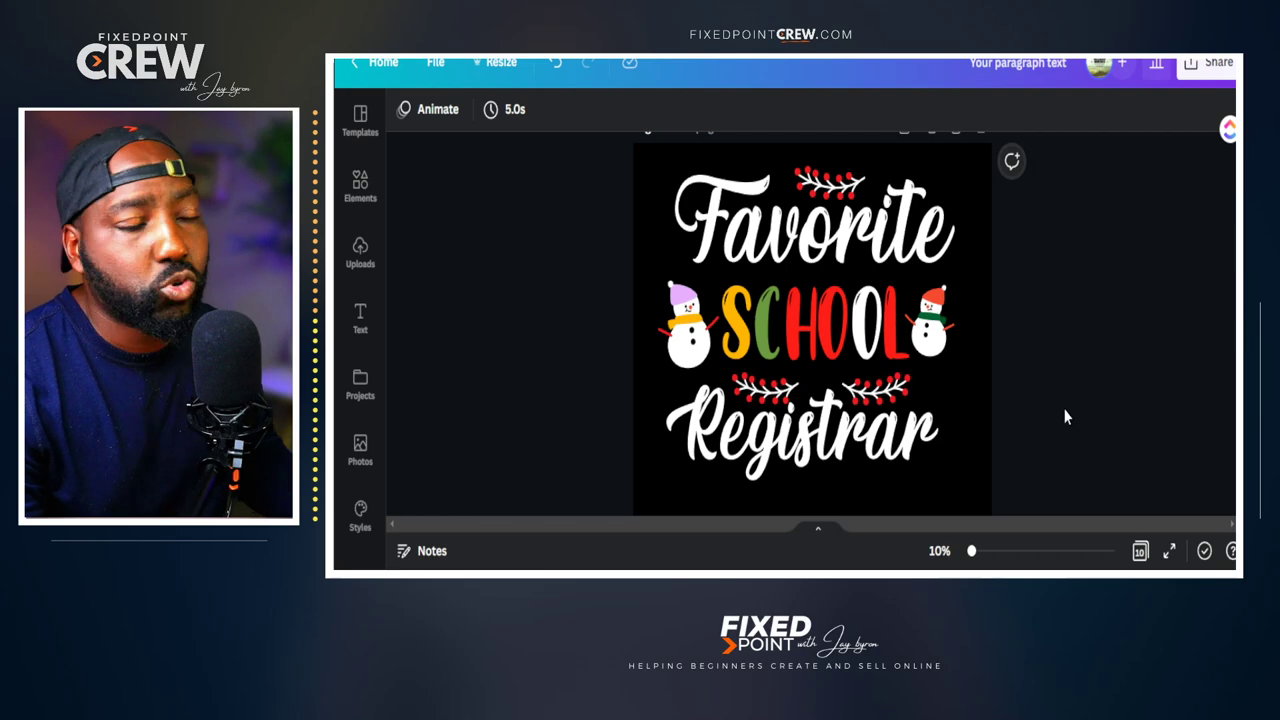
scroll(1040, 405, "down", 2)
scroll(1015, 400, "up", 3)
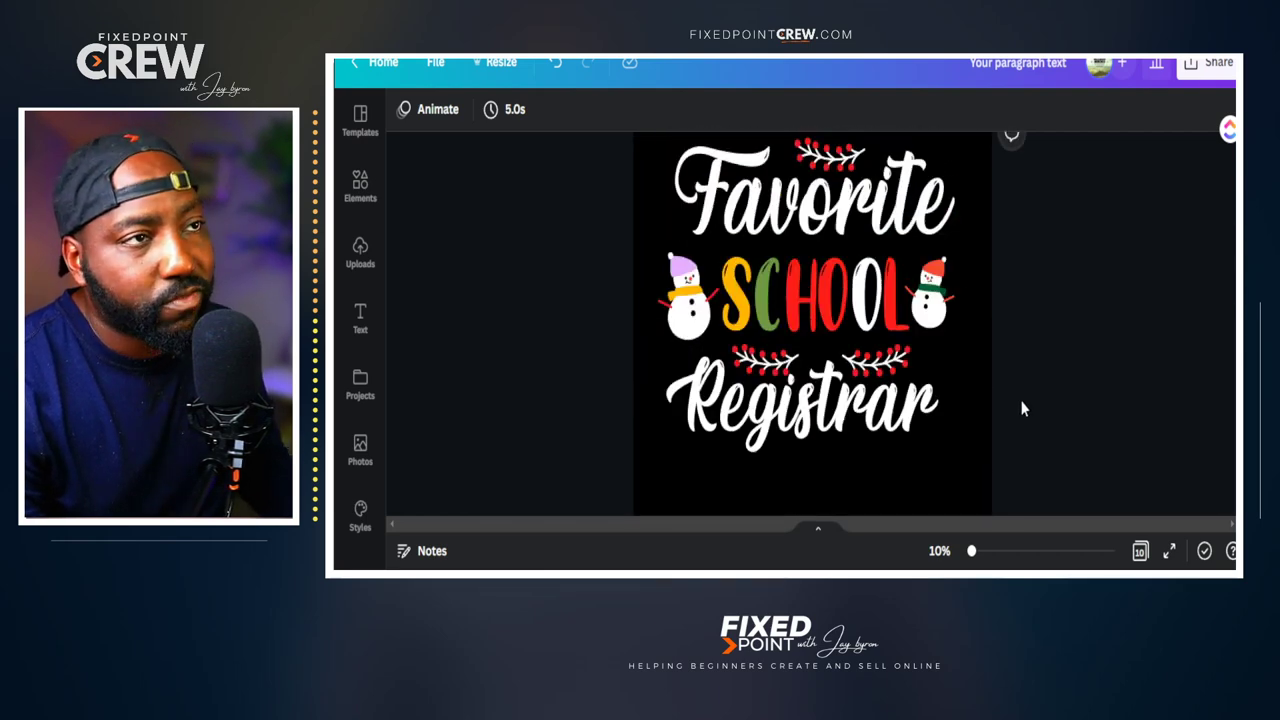
Step: Delete the SCHOOL lettering and the red-hatted snowman from page 8 and centre the lilac-hatted snowman between Favorite and Registrar
left_click_drag(1006, 417, 549, 420)
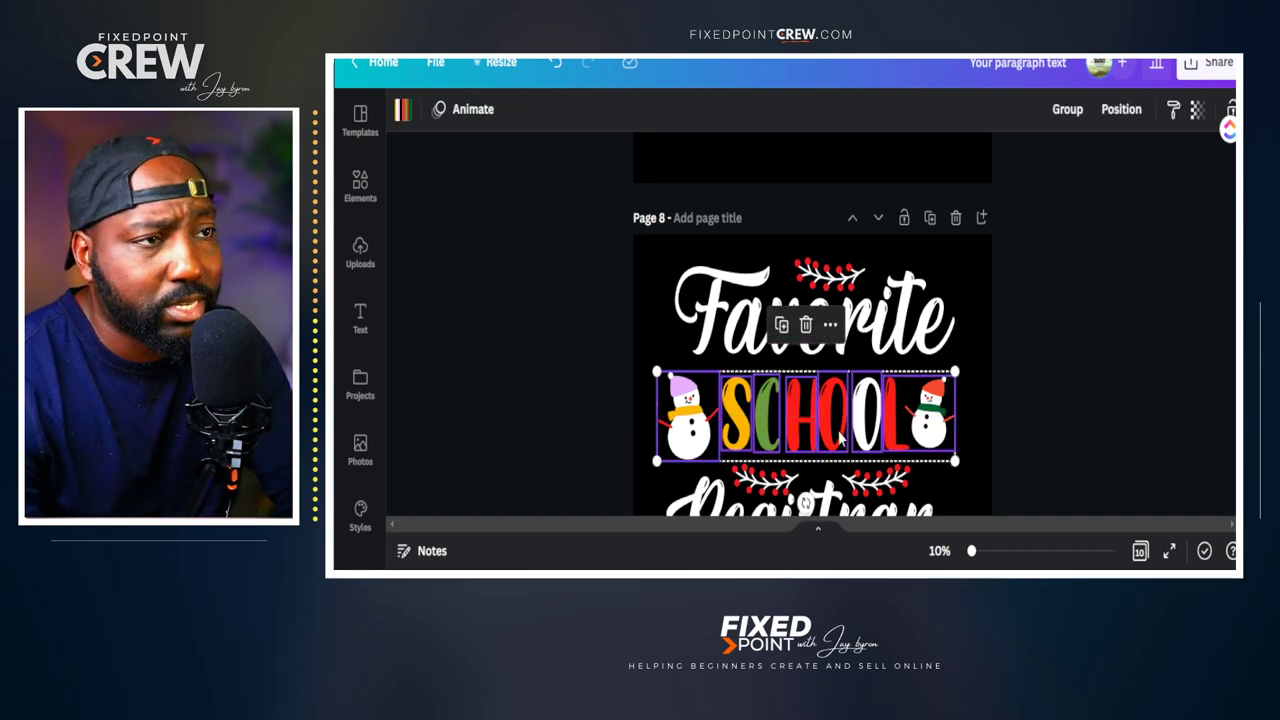
left_click(945, 432, "shift")
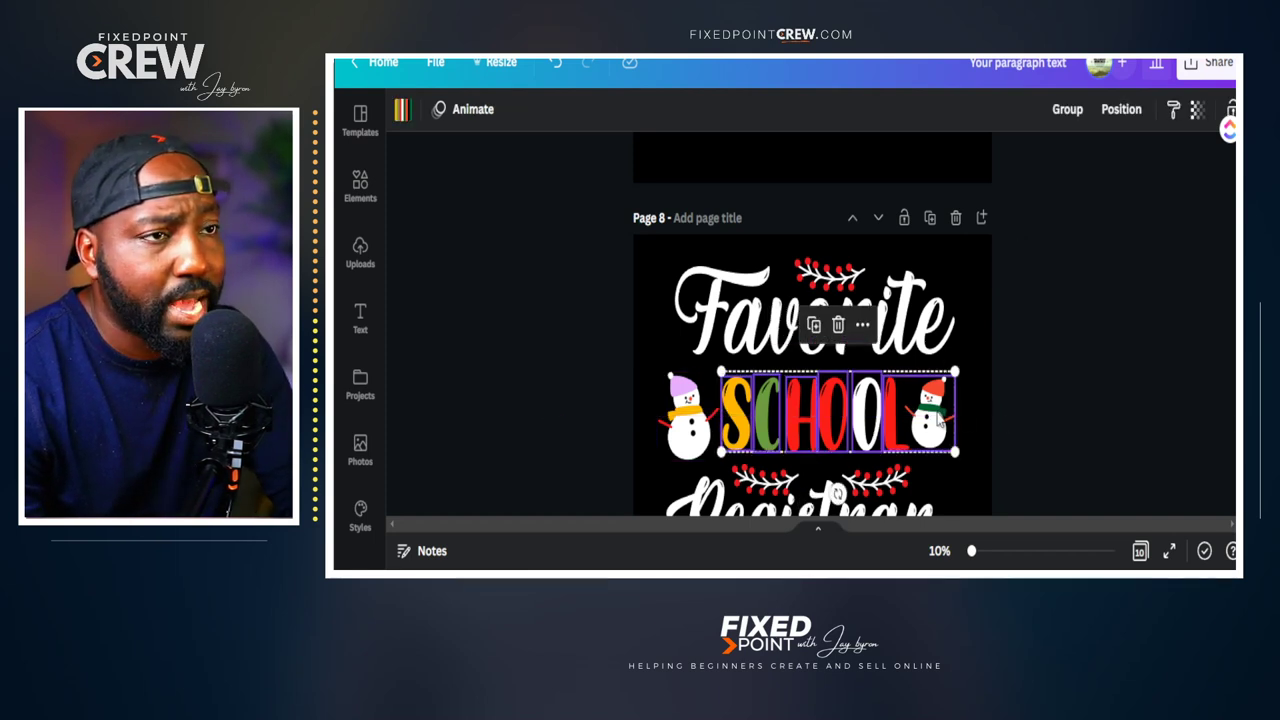
key("Delete")
left_click_drag(697, 423, 805, 412)
left_click(757, 400)
Step: Recolour the red berries on the sprig above Favorite with the light lilac document colour
left_click(762, 322)
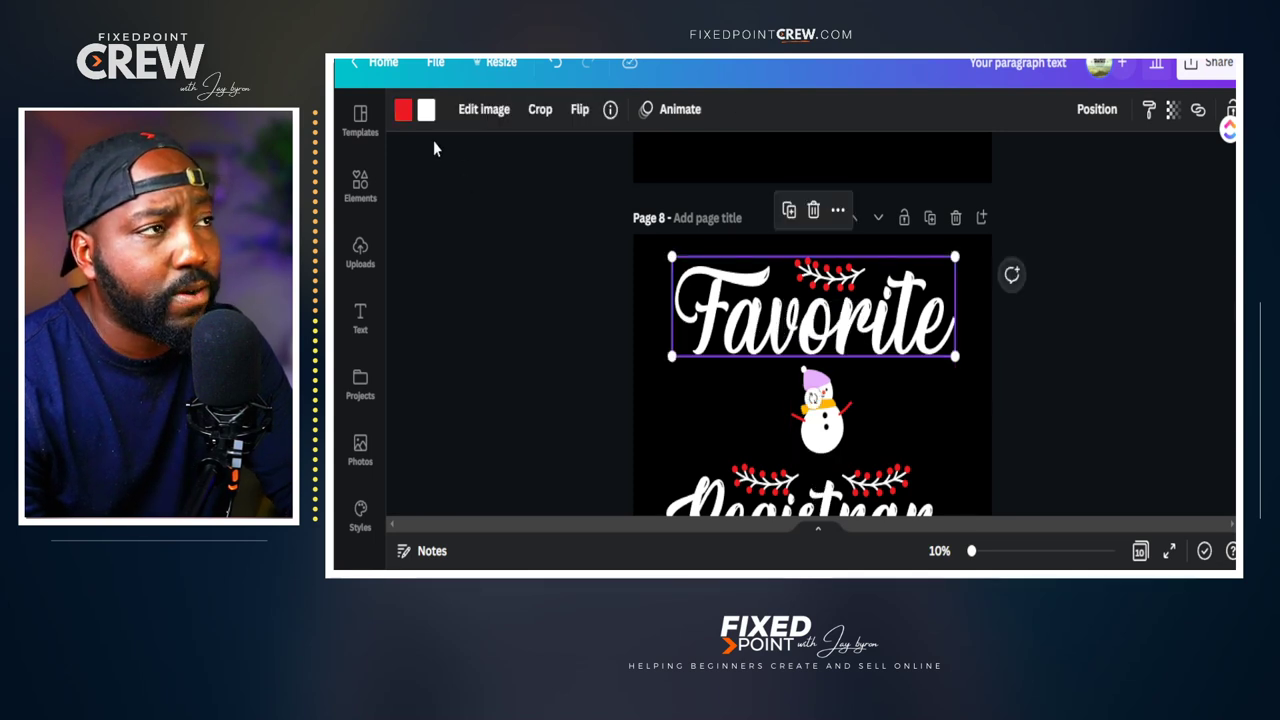
left_click(402, 112)
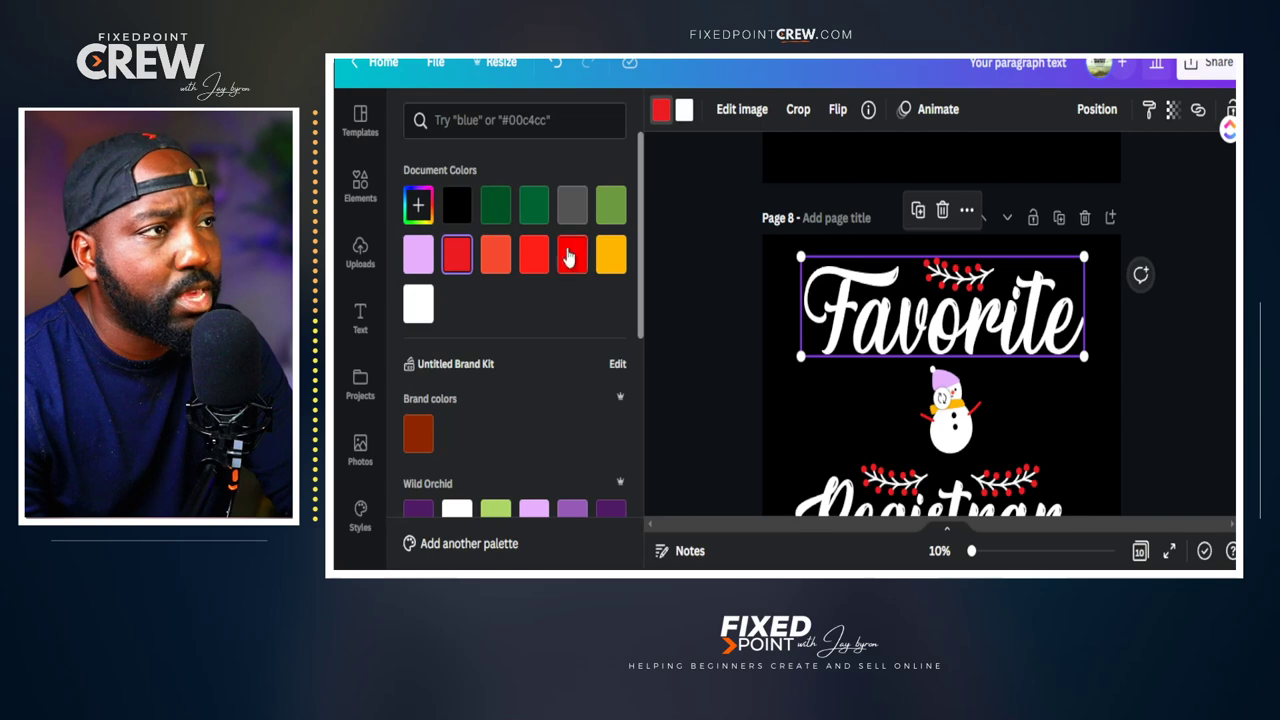
left_click(420, 258)
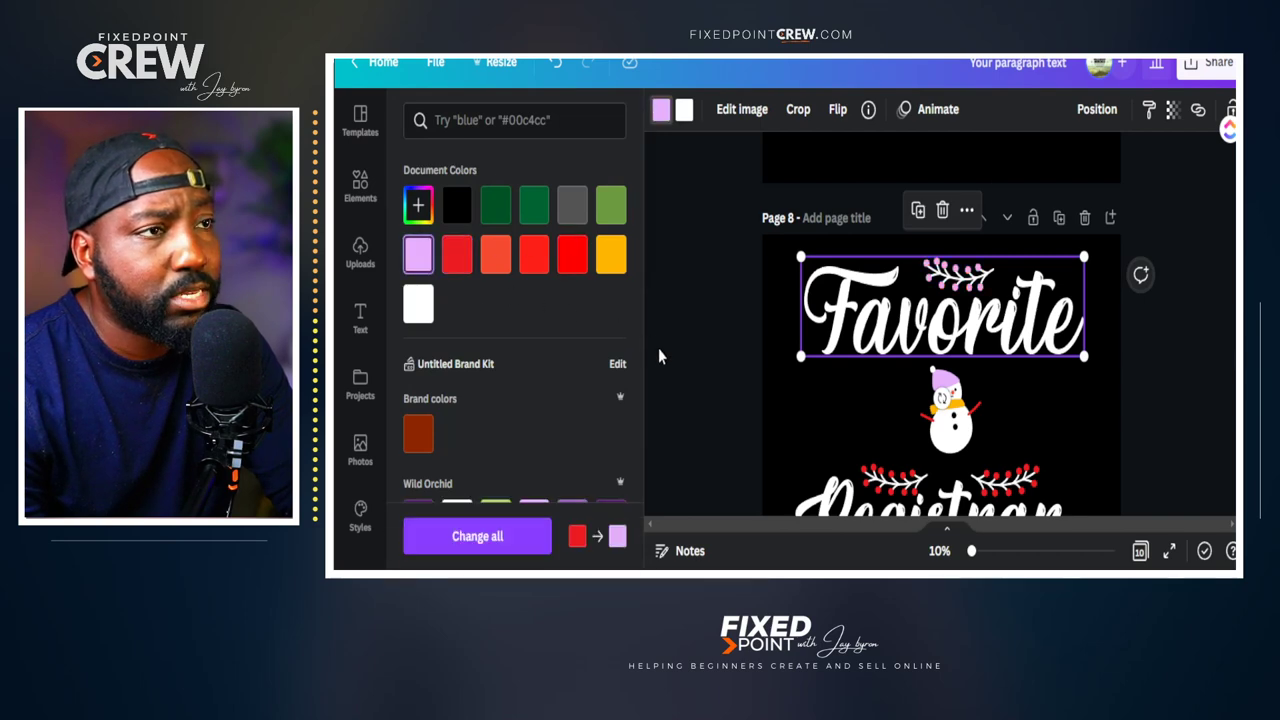
left_click(655, 346)
Step: Recolour the red berries on both sprigs above Registrar with the light lilac document colour
scroll(726, 402, "down", 3)
left_click(727, 385)
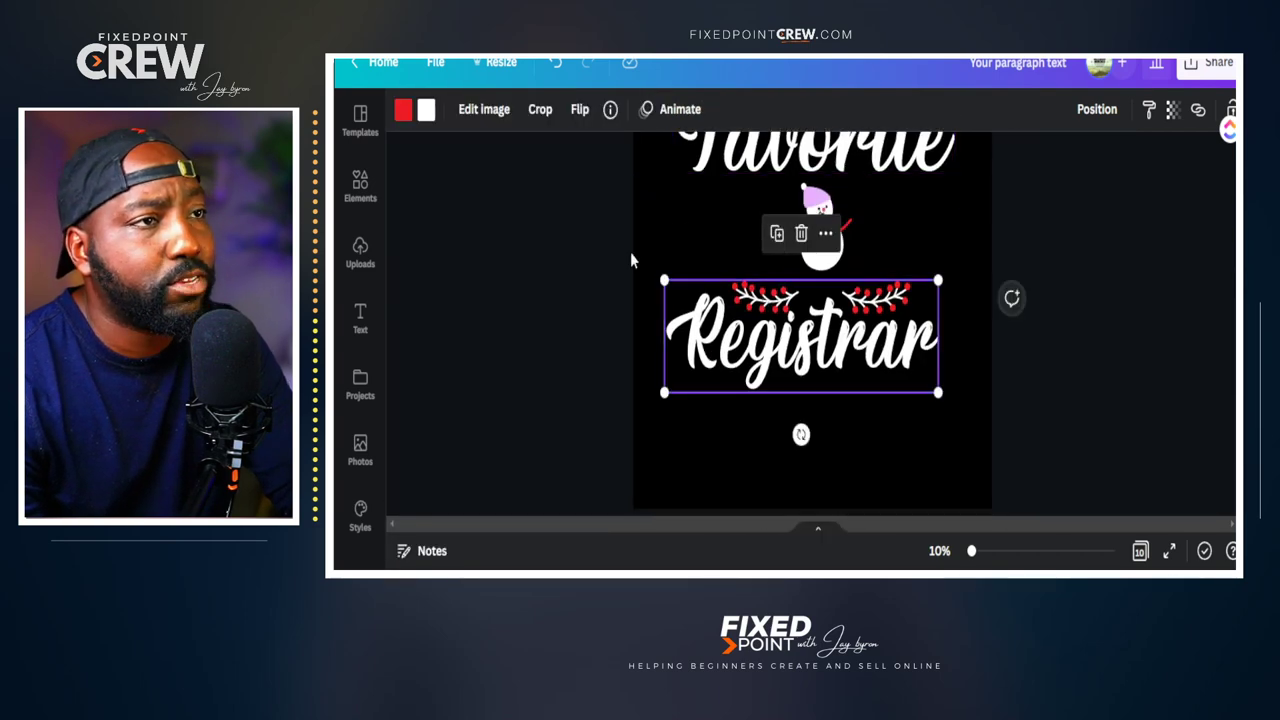
left_click(403, 111)
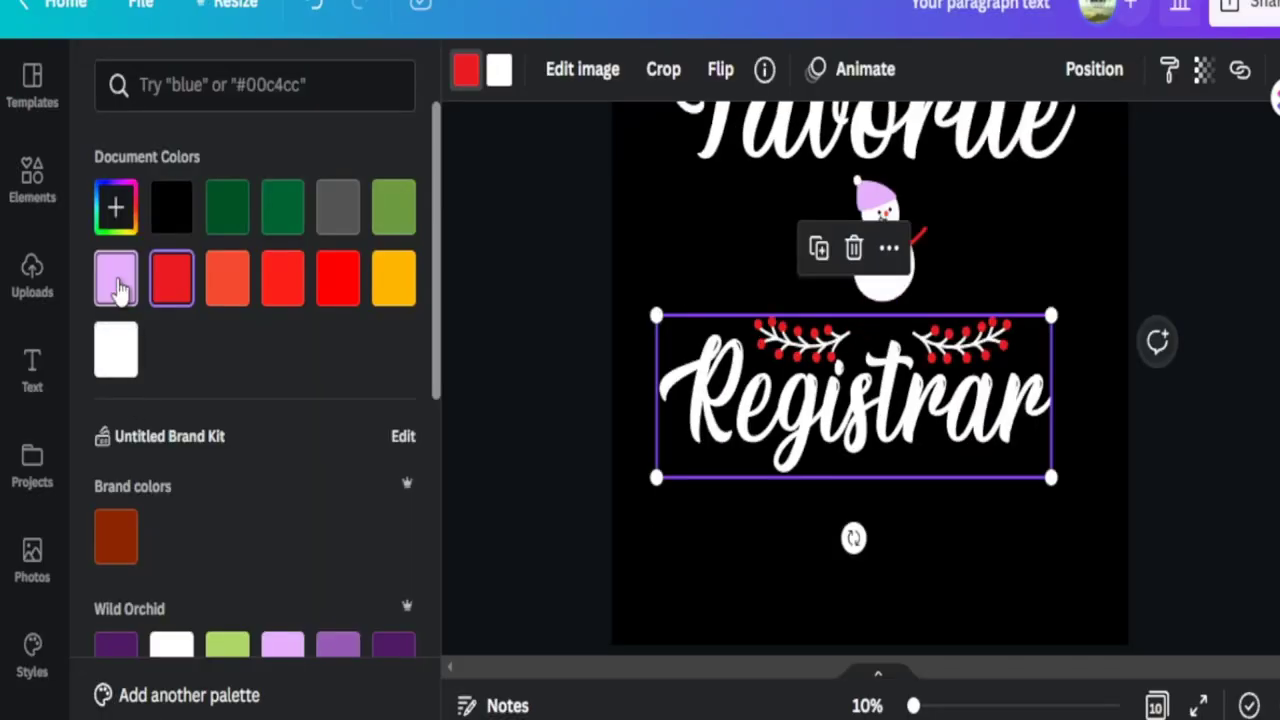
left_click(118, 288)
left_click(1160, 380)
left_click(1030, 537)
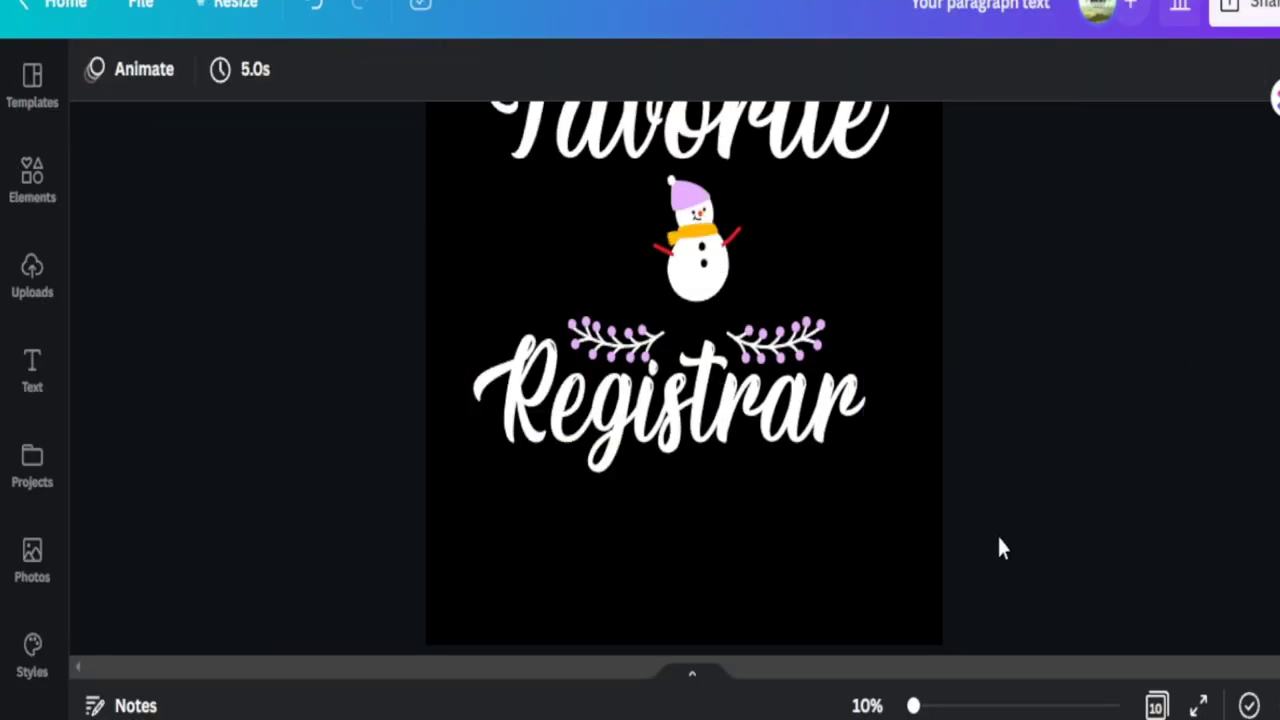
Step: Nudge the snowman slightly down and to the left to balance it between Favorite and Registrar
scroll(766, 466, "up", 3)
left_click_drag(676, 508, 662, 500)
left_click(1091, 440)
scroll(980, 455, "down", 3)
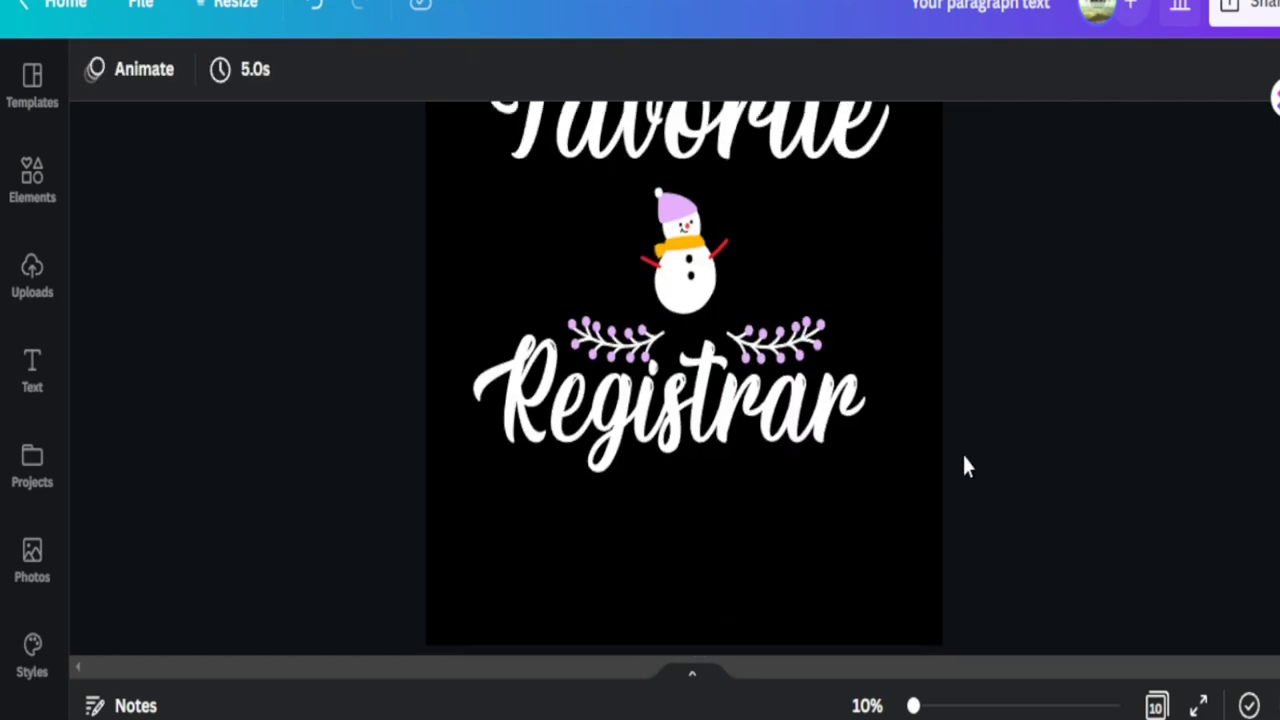
left_click(788, 428)
left_click(1028, 500)
scroll(1036, 505, "up", 2)
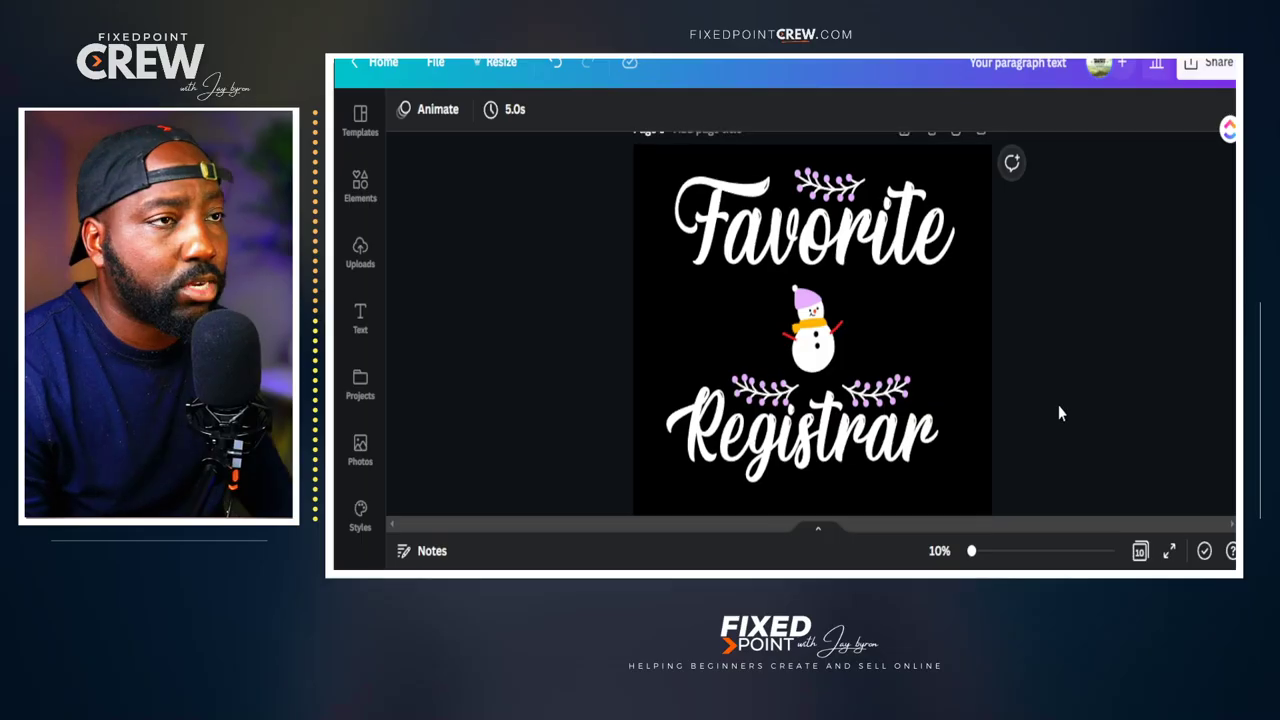
scroll(1060, 410, "up", 2)
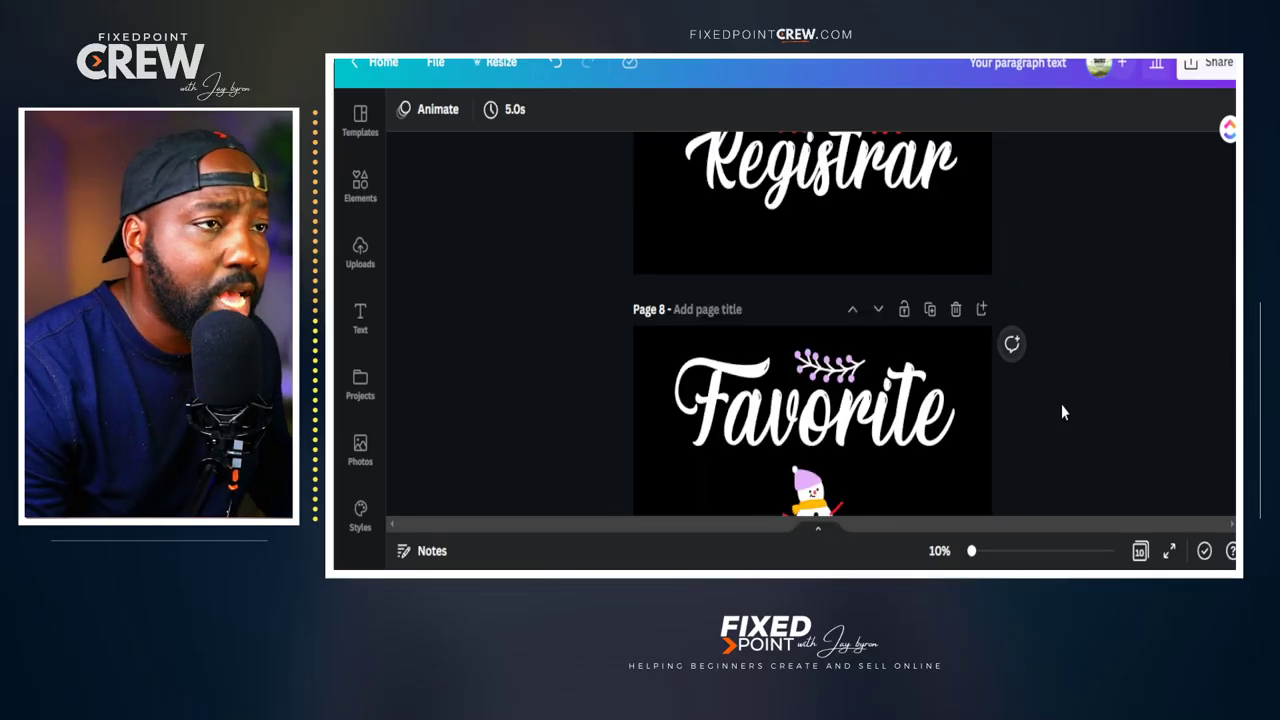
scroll(1071, 399, "down", 1)
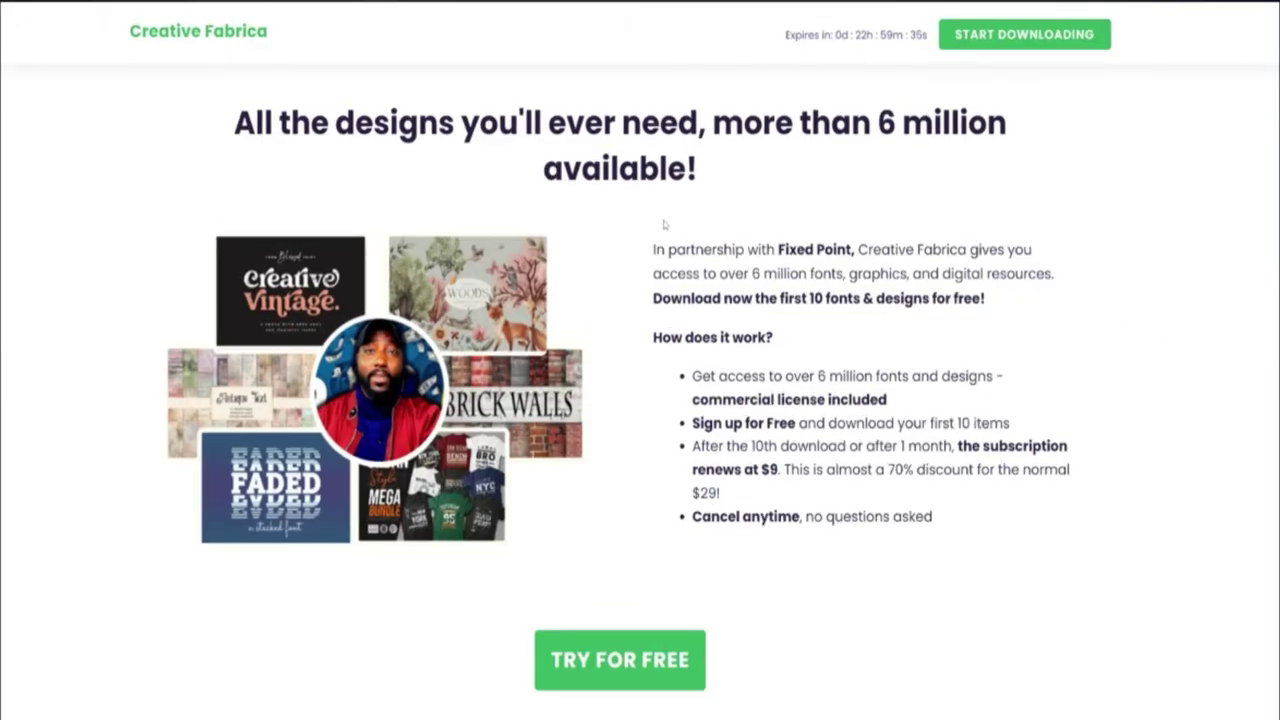
Step: On the Creative Fabrica offer page, highlight the partnership paragraph, then the subscription renewal and cancellation terms
left_click_drag(654, 249, 987, 300)
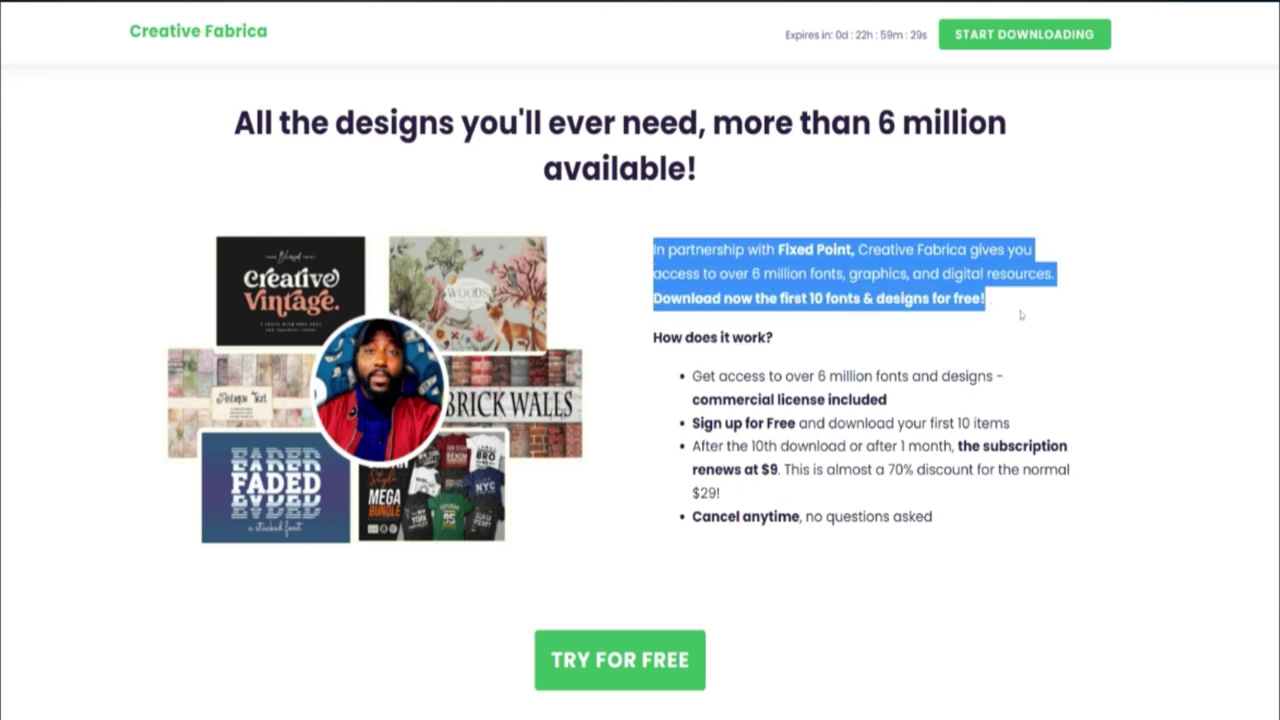
left_click(957, 354)
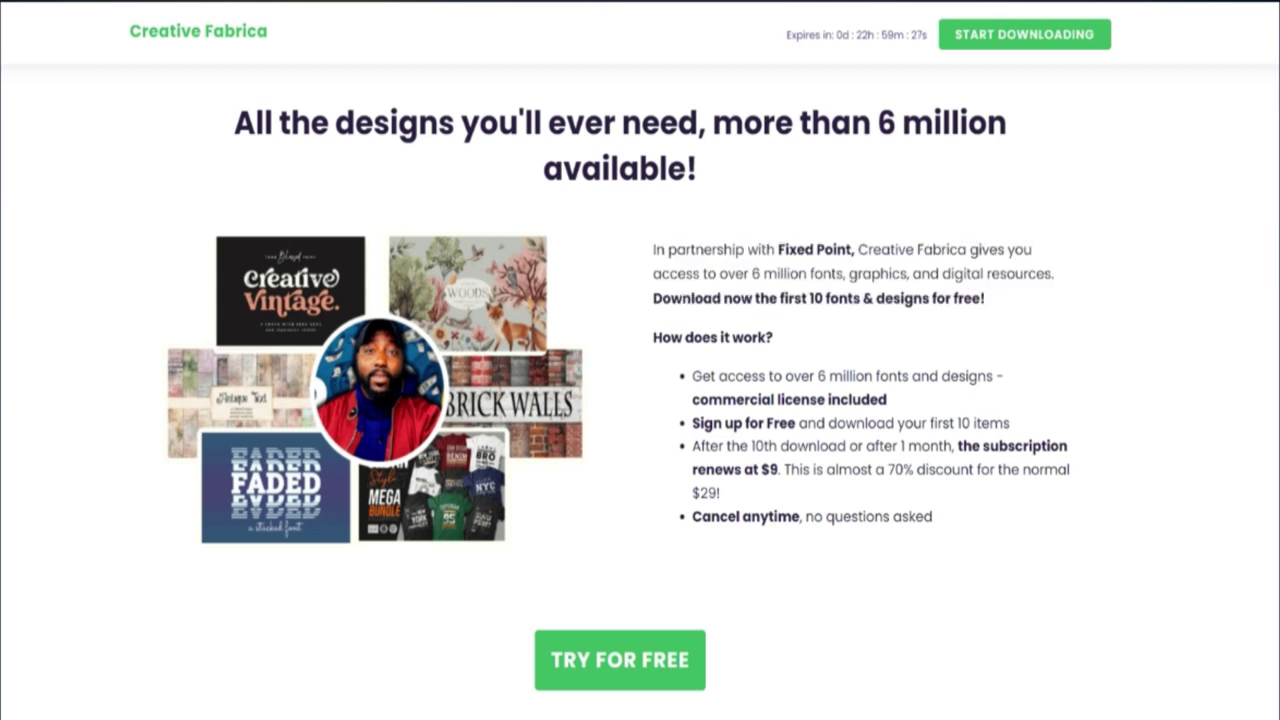
left_click_drag(938, 518, 684, 441)
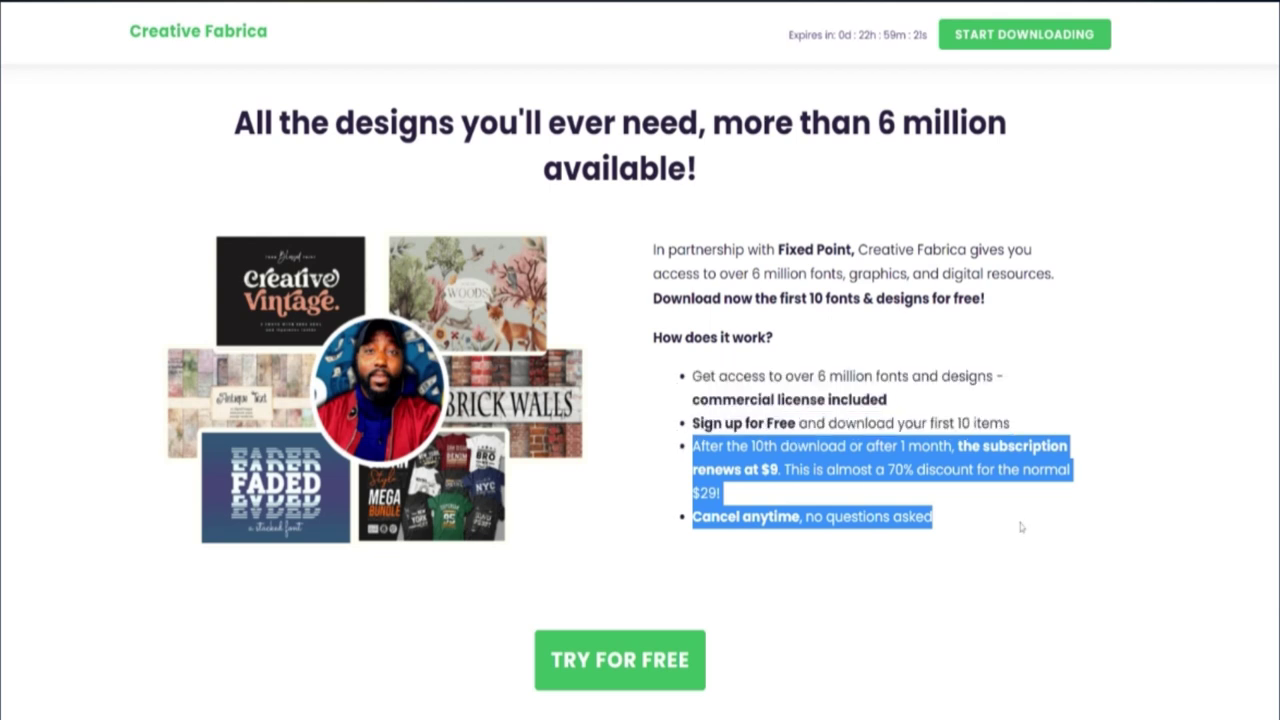